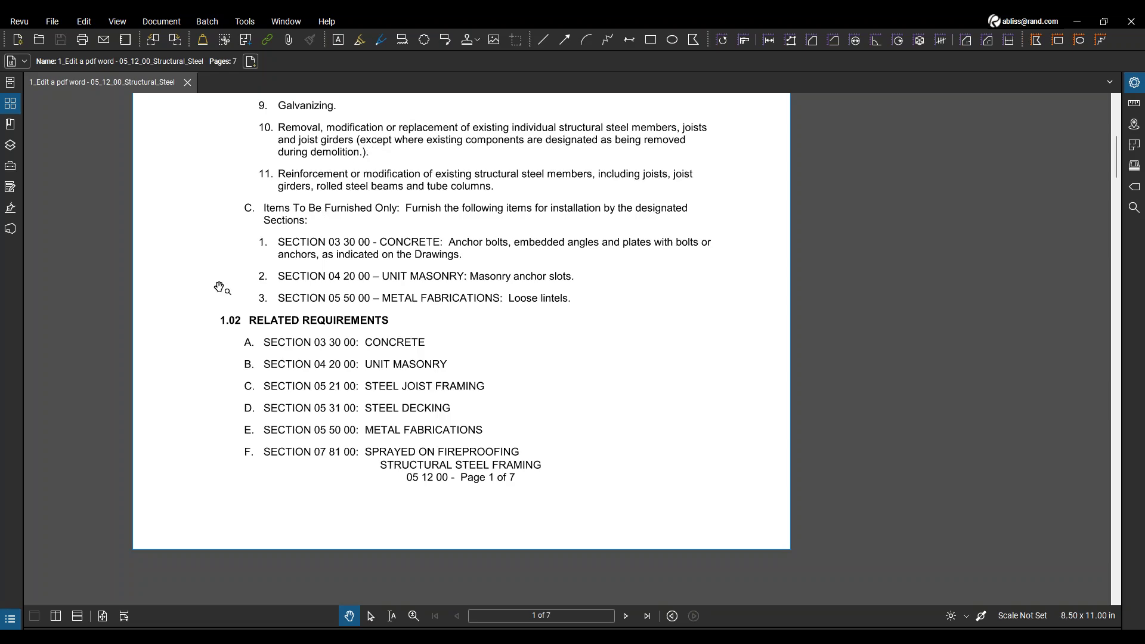
# Cut the three numbered section items listed under paragraph C, Items To Be Furnished Only, from page 1's PDF content.
pyautogui.scroll(-4, 219, 287)
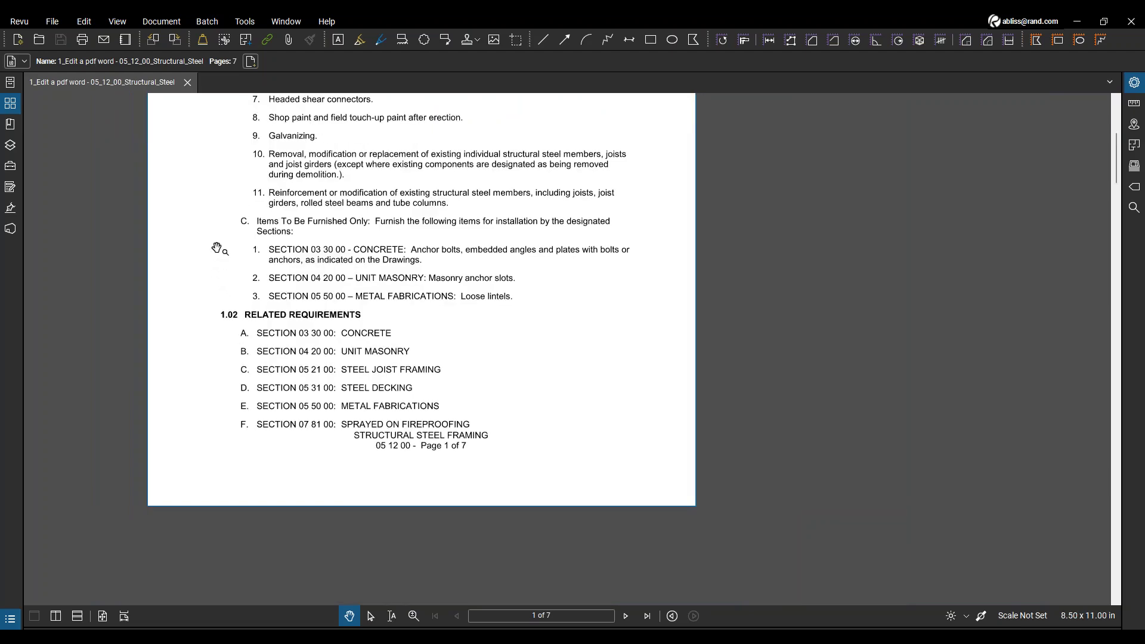
pyautogui.click(87, 22)
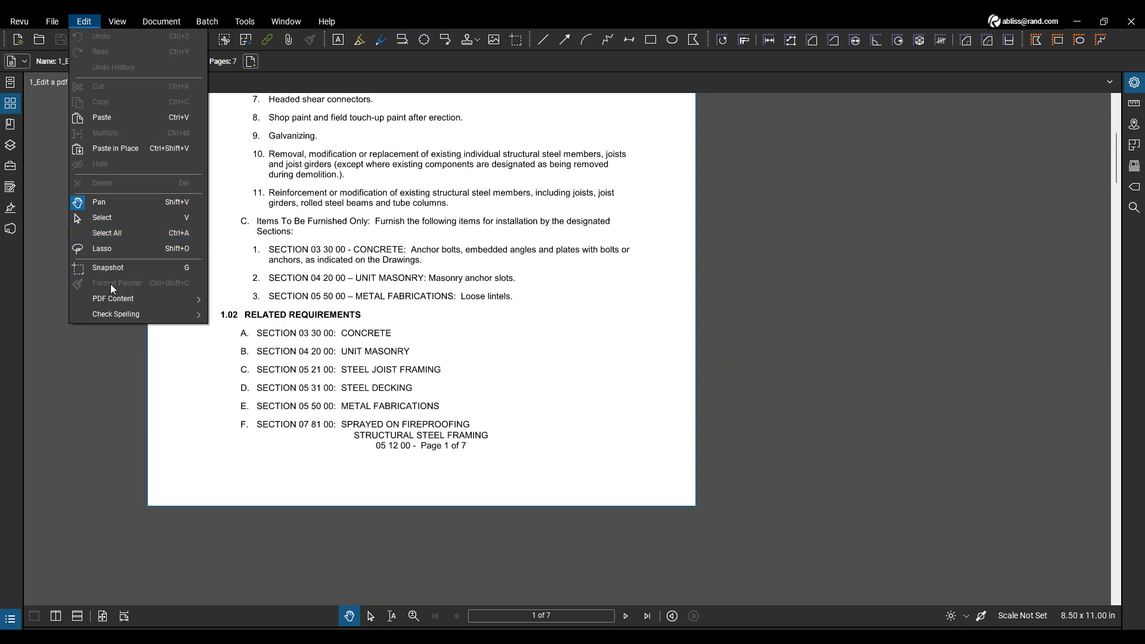
pyautogui.moveTo(115, 302)
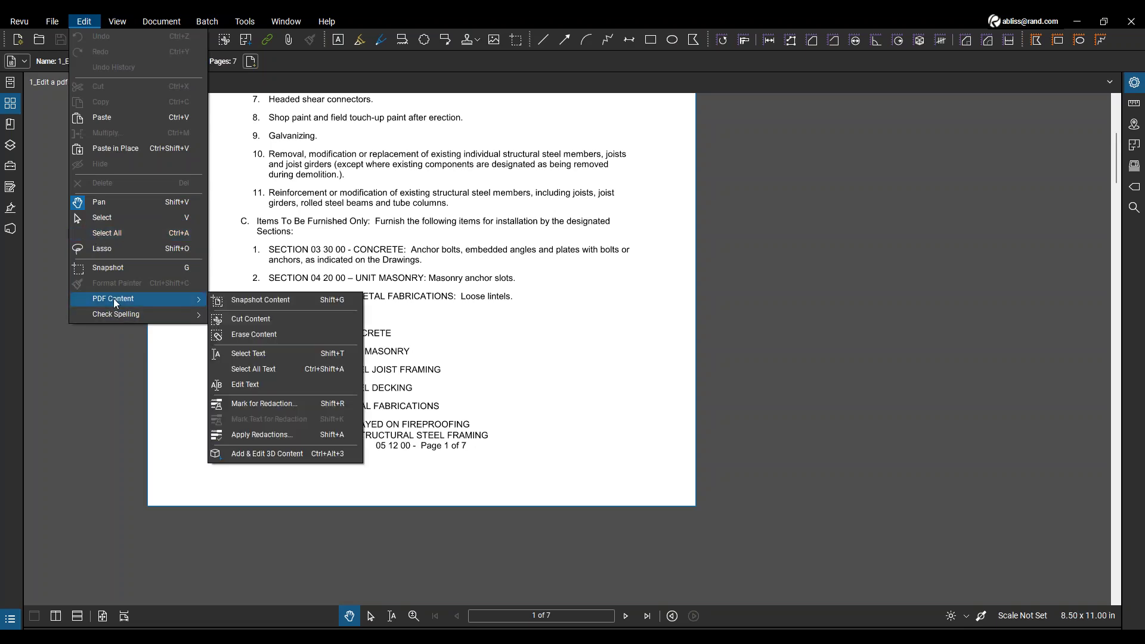
pyautogui.click(240, 321)
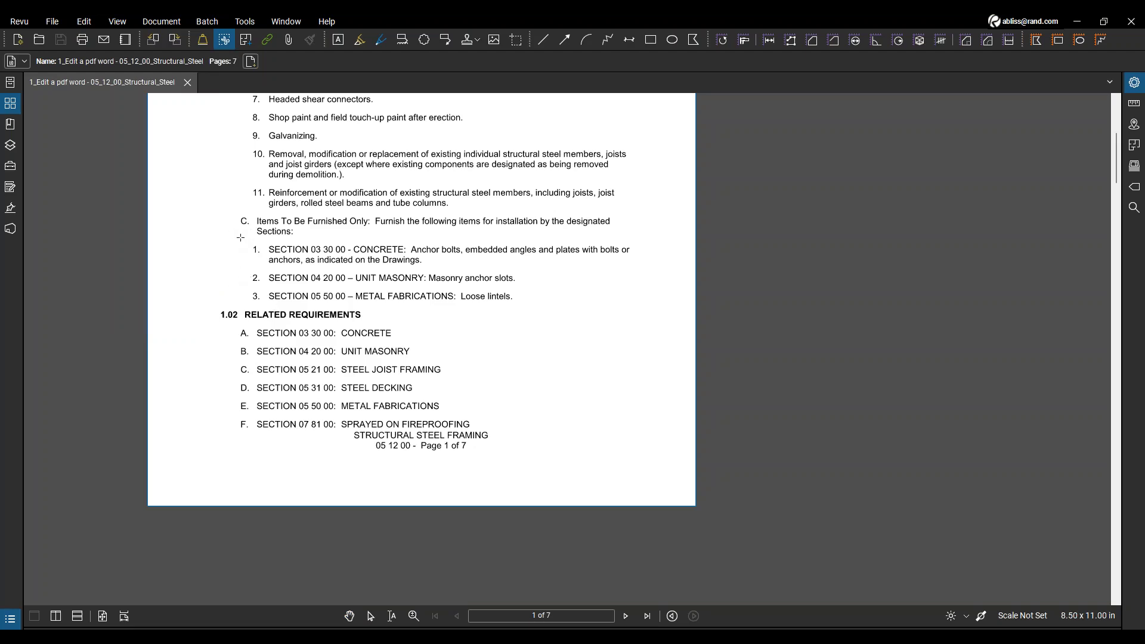
pyautogui.moveTo(240, 238); pyautogui.dragTo(661, 309)
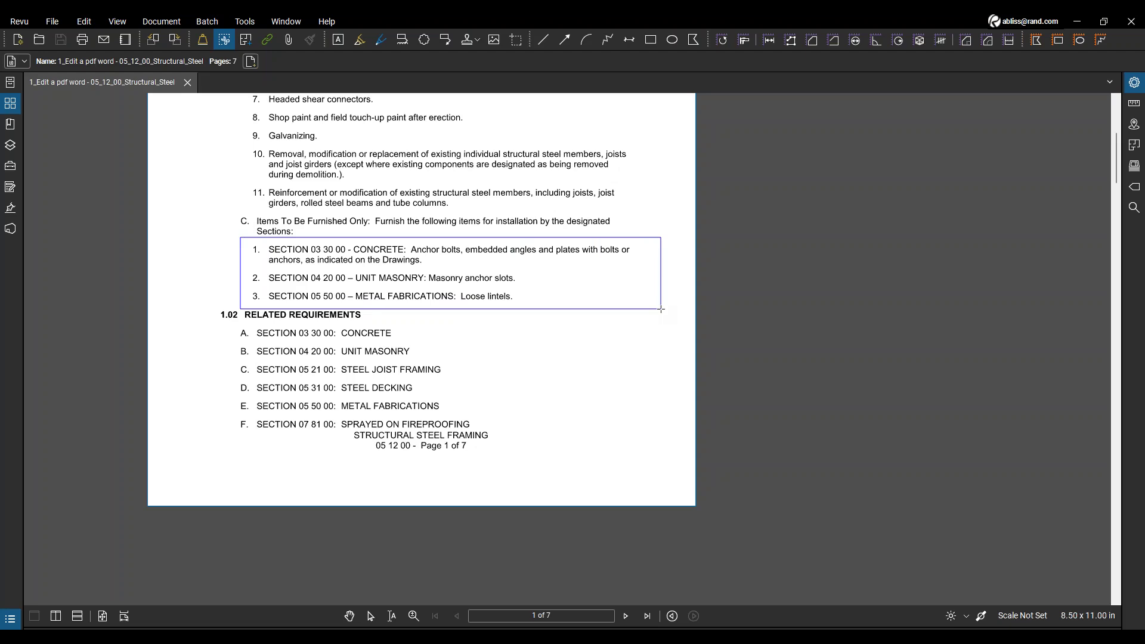
pyautogui.moveTo(661, 309); pyautogui.dragTo(661, 309)
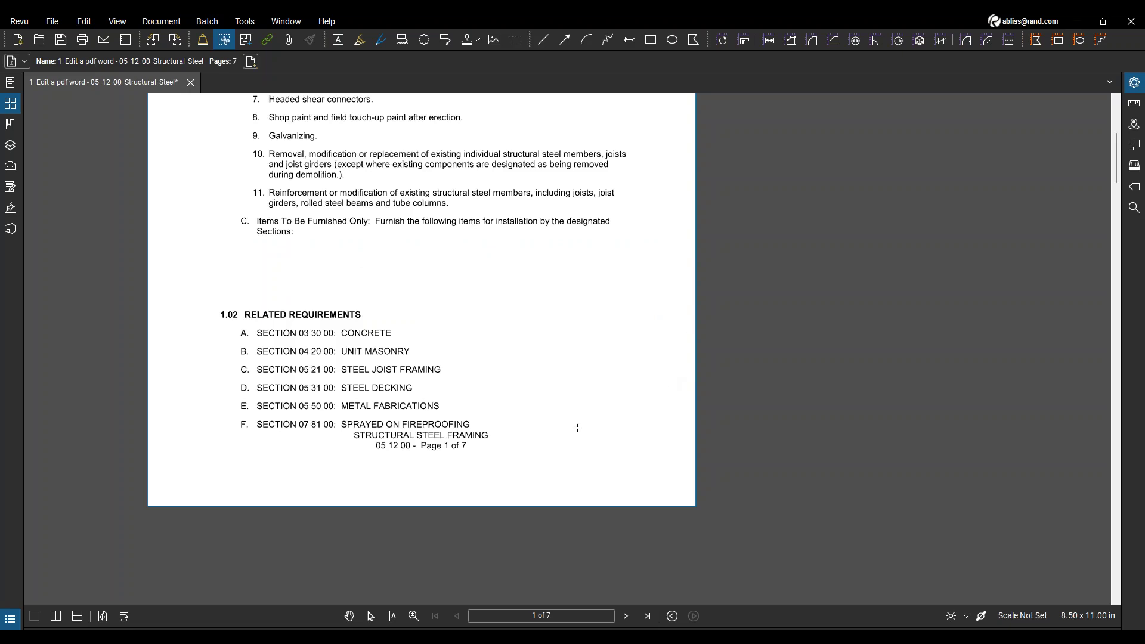
# Paste the cut section items onto the last page and place them between END OF SECTION and the page footer.
pyautogui.click(646, 618)
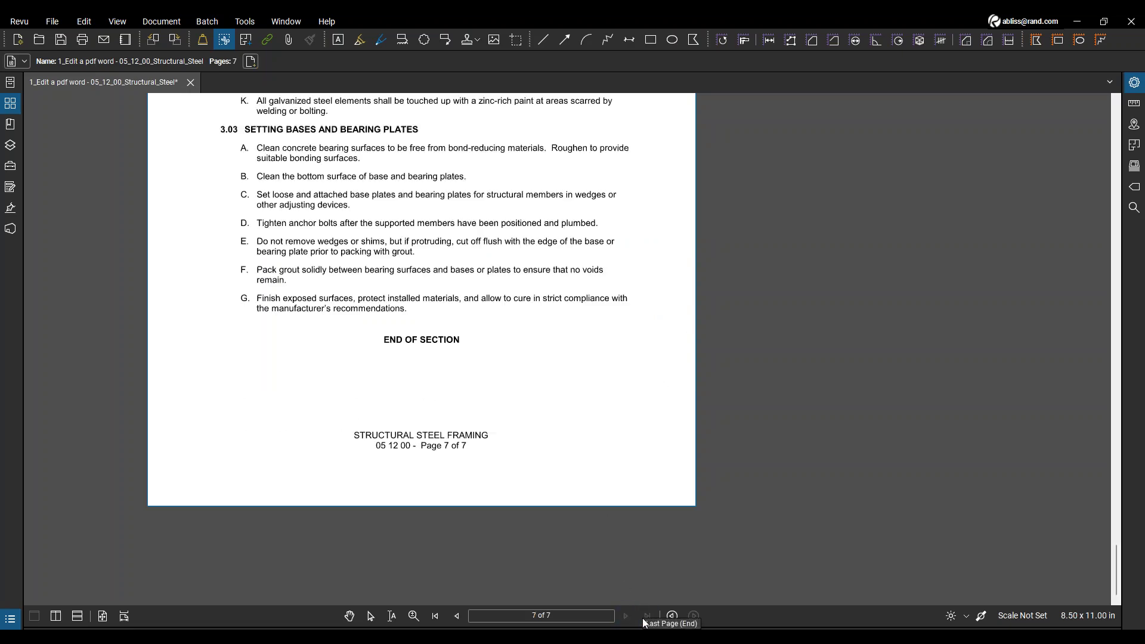
pyautogui.rightClick(184, 414)
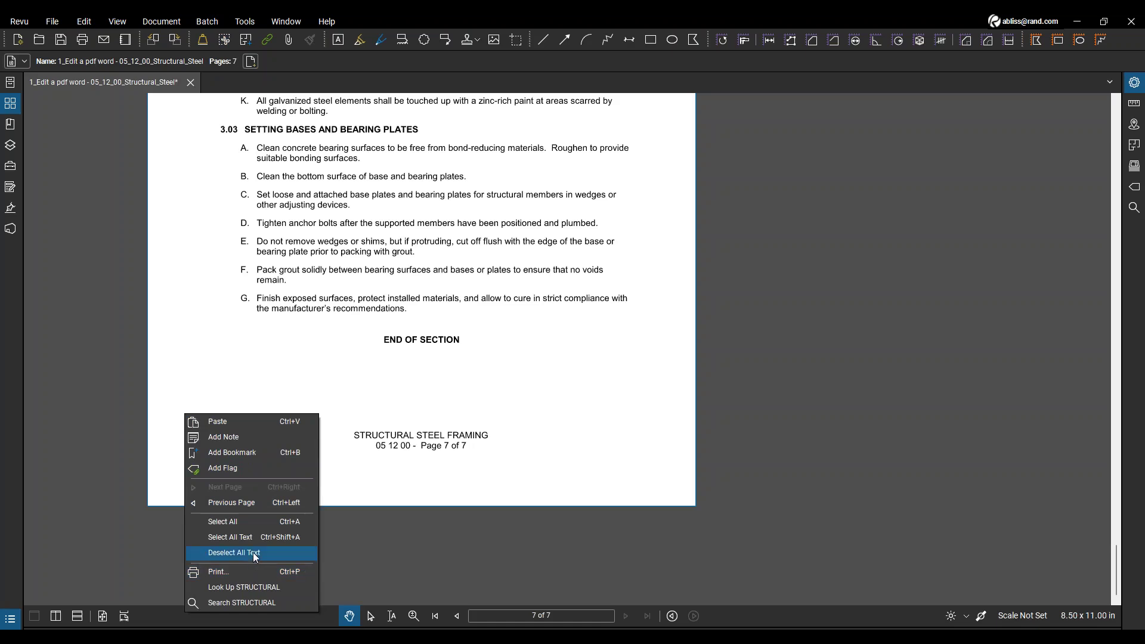
pyautogui.rightClick(212, 371)
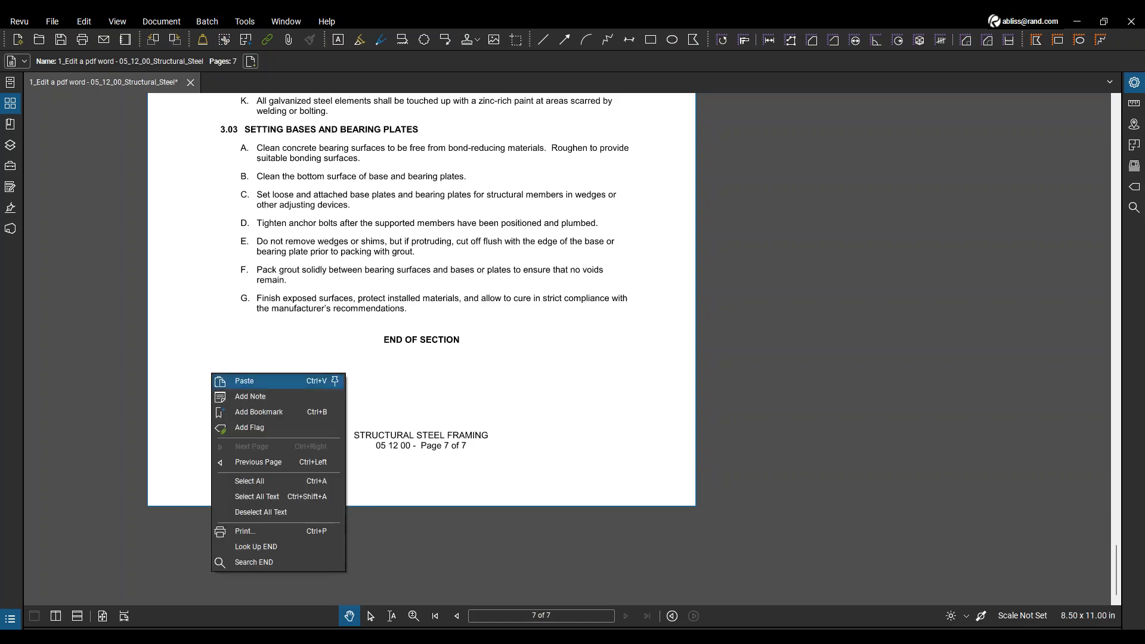
pyautogui.click(253, 381)
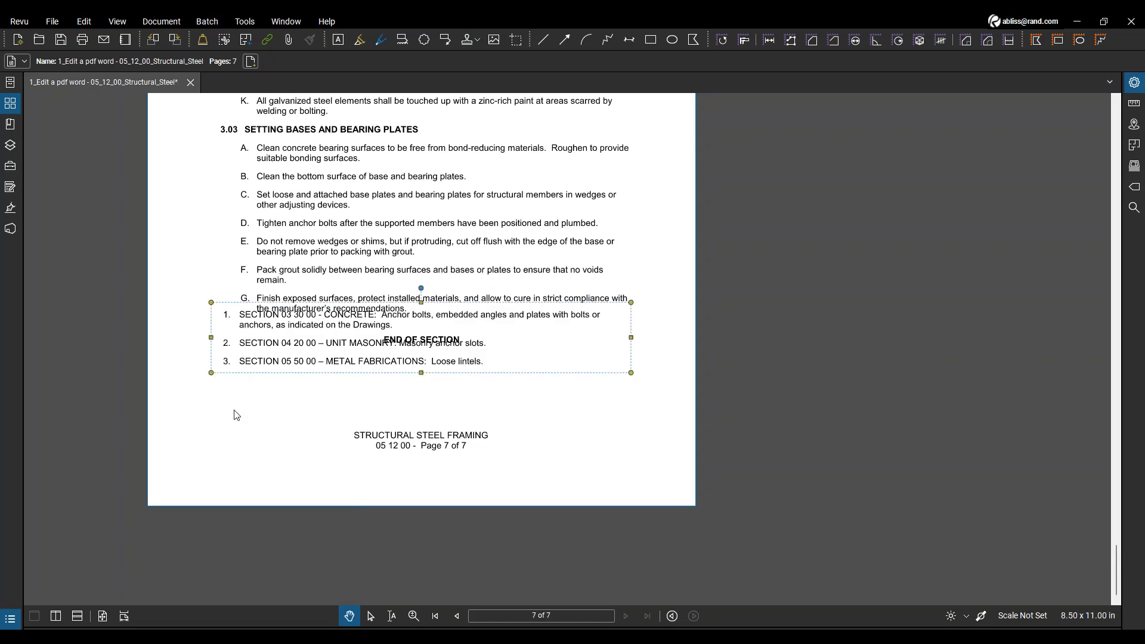
pyautogui.moveTo(212, 366); pyautogui.dragTo(219, 450)
pyautogui.click(216, 404)
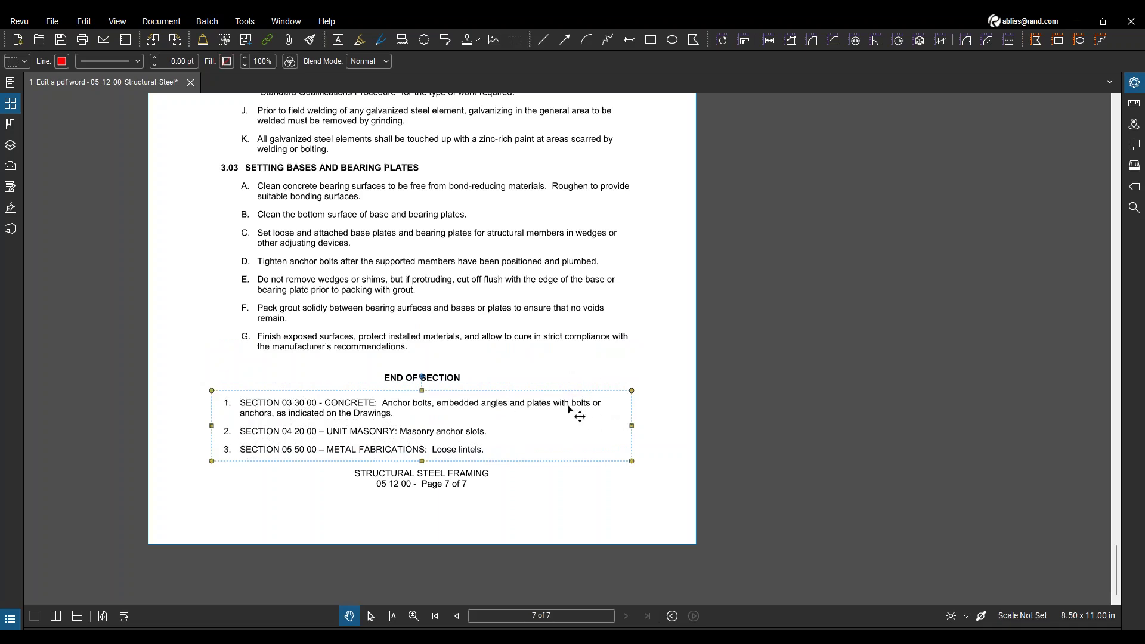
pyautogui.press('Escape')
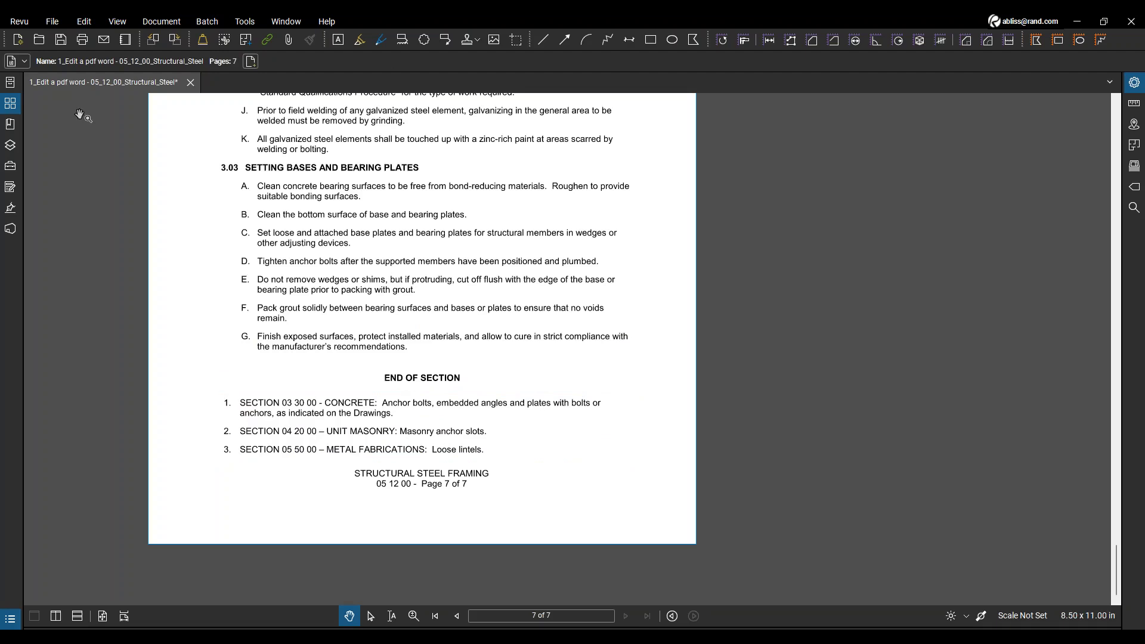
# Erase the END OF SECTION line from the PDF content of page 7.
pyautogui.click(84, 21)
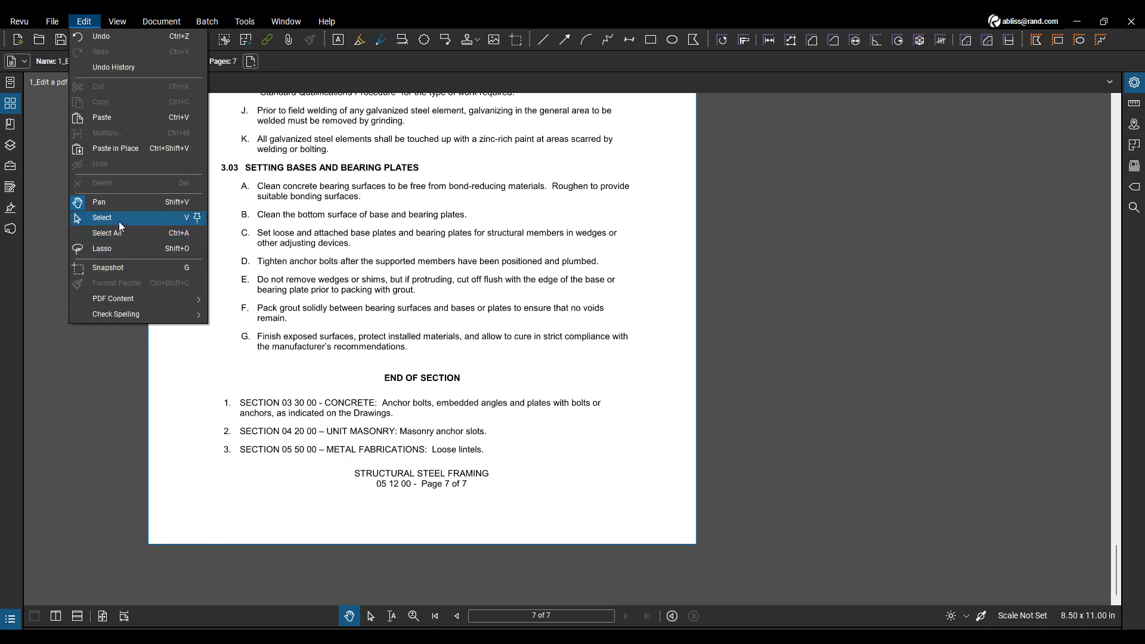
pyautogui.moveTo(133, 297)
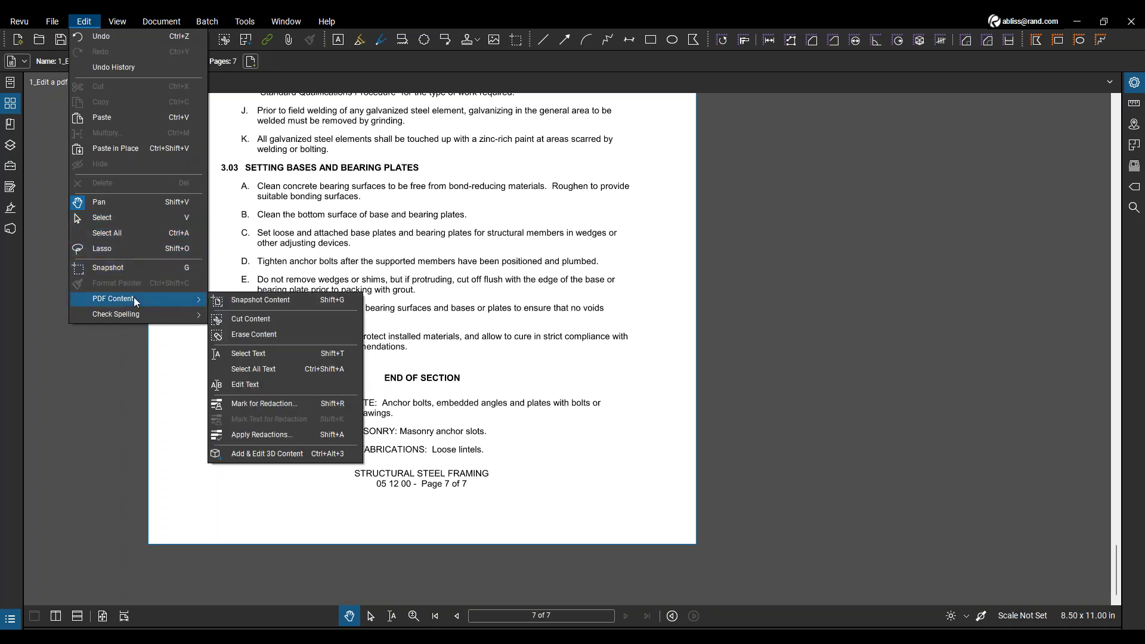
pyautogui.click(253, 334)
pyautogui.moveTo(375, 366); pyautogui.dragTo(468, 388)
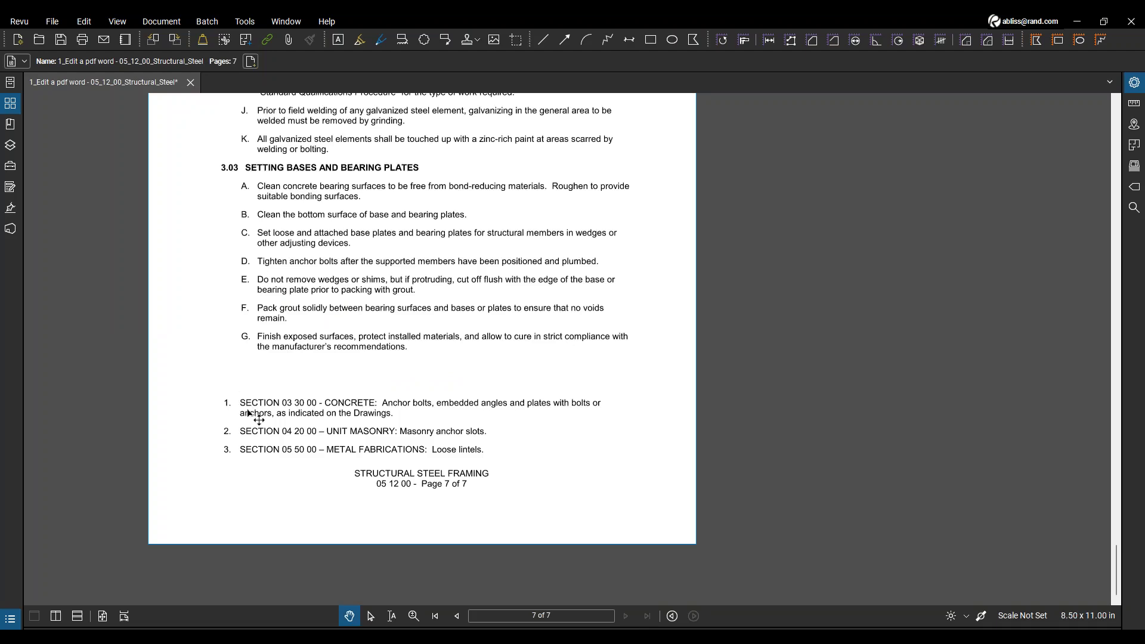
# Move the pasted section items directly beneath paragraph G of 3.03, indented as its sub-items.
pyautogui.click(229, 434)
pyautogui.moveTo(229, 435); pyautogui.dragTo(263, 407)
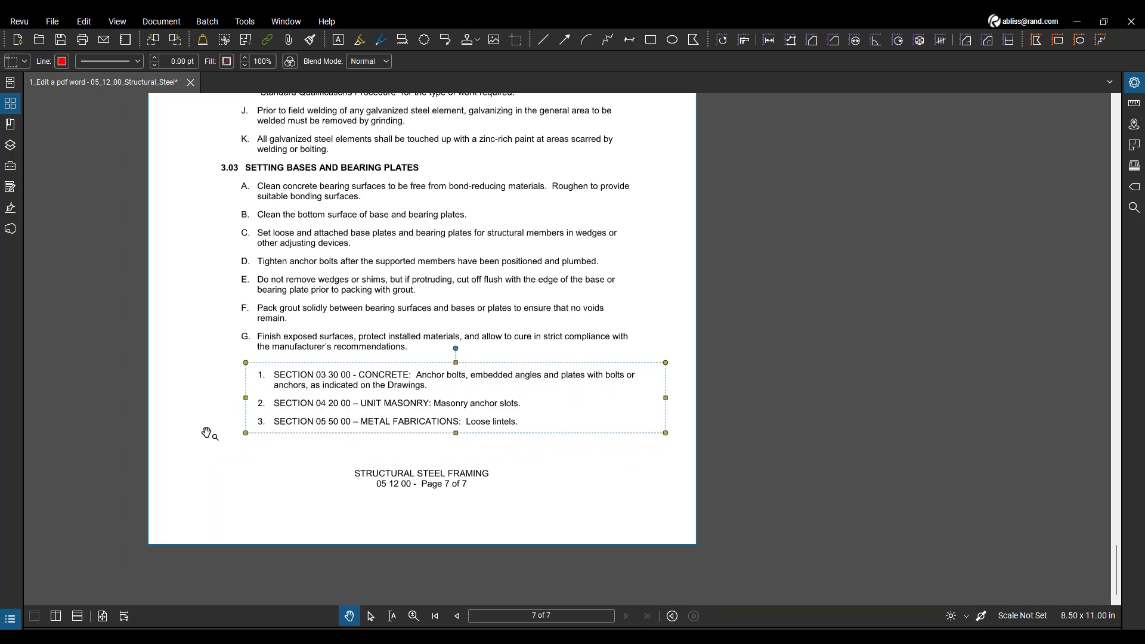
pyautogui.moveTo(253, 421); pyautogui.dragTo(251, 416)
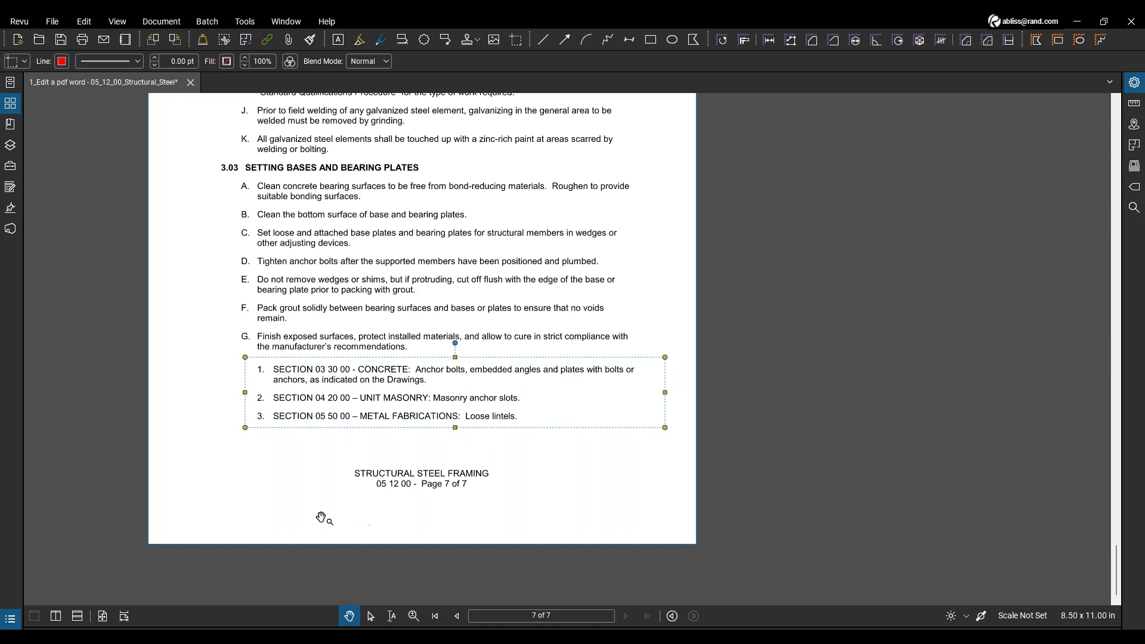
pyautogui.click(286, 339)
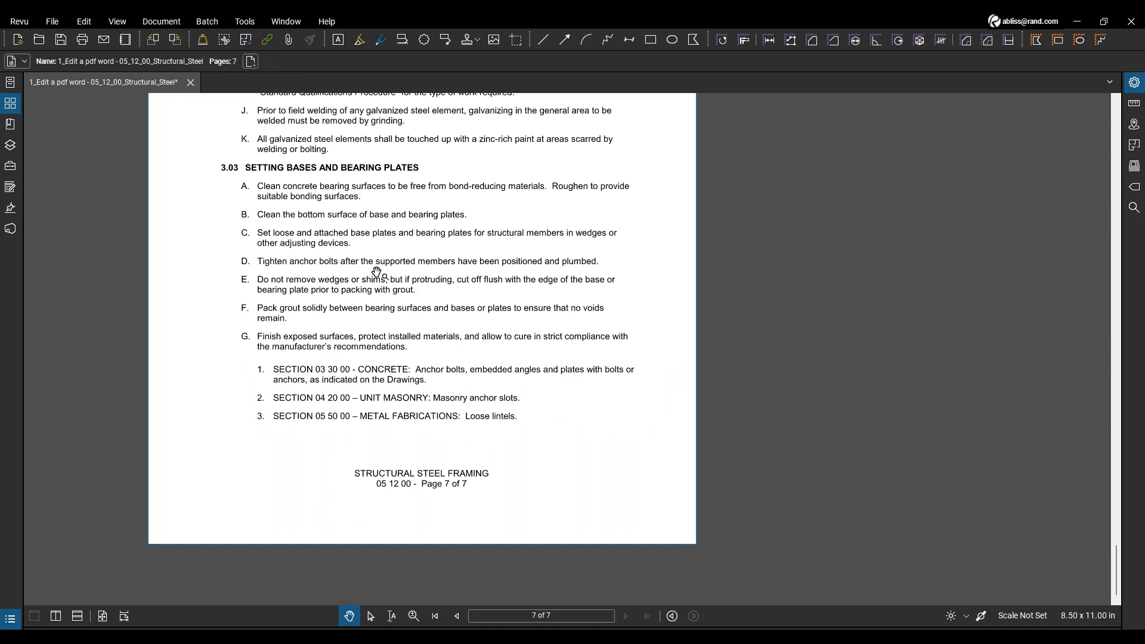
pyautogui.scroll(3, 382, 276)
pyautogui.scroll(-3, 376, 282)
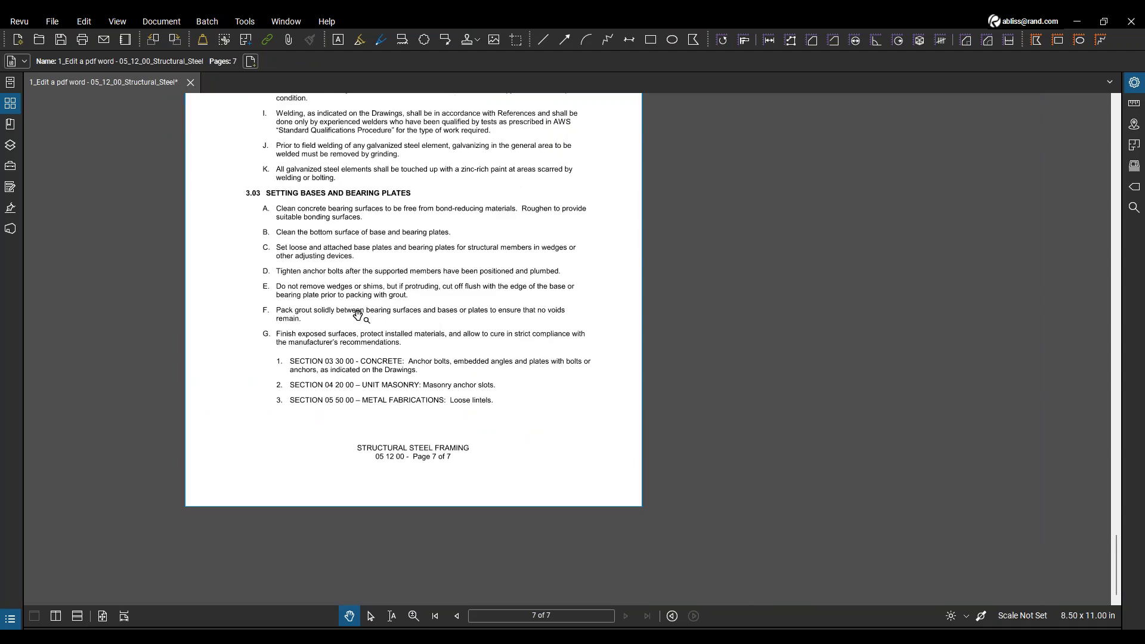
pyautogui.moveTo(322, 352); pyautogui.dragTo(337, 490)
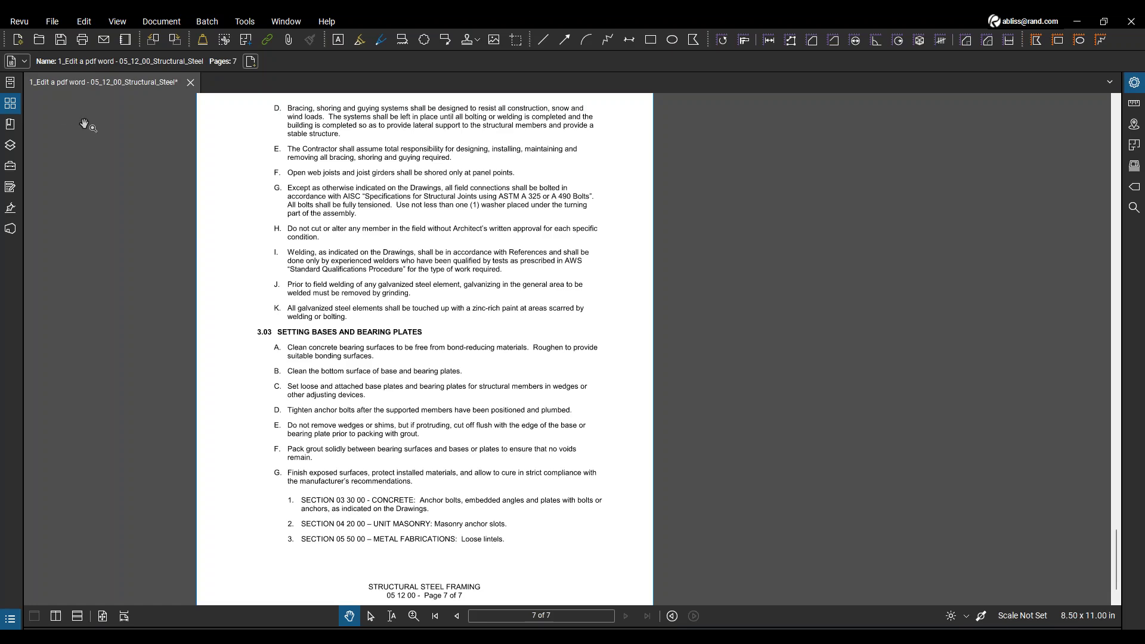
pyautogui.click(84, 22)
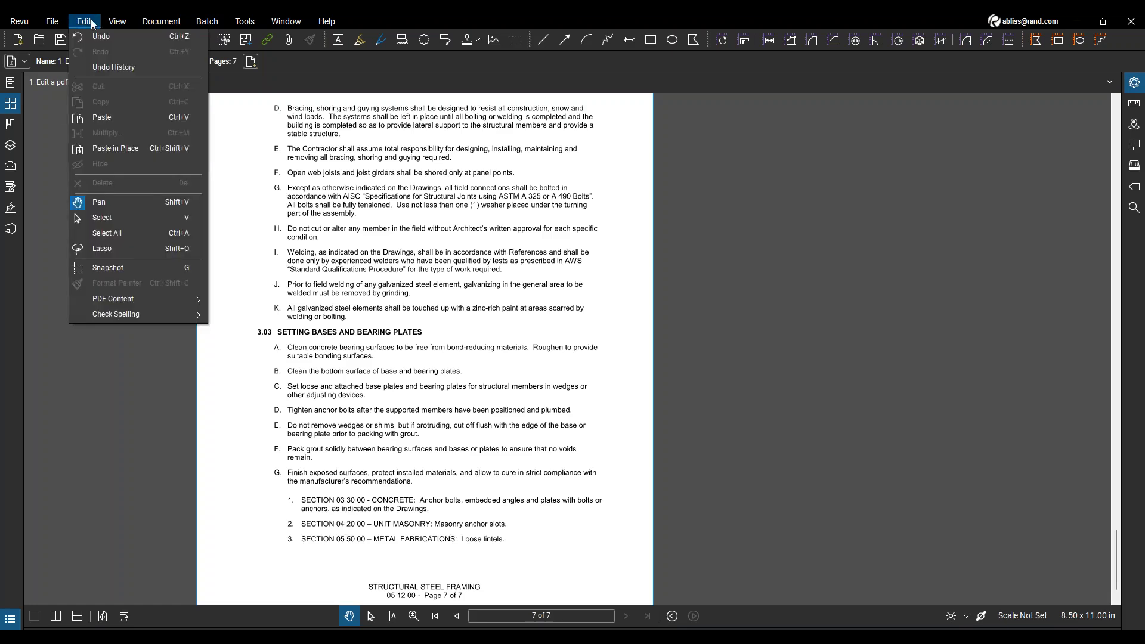
pyautogui.click(93, 23)
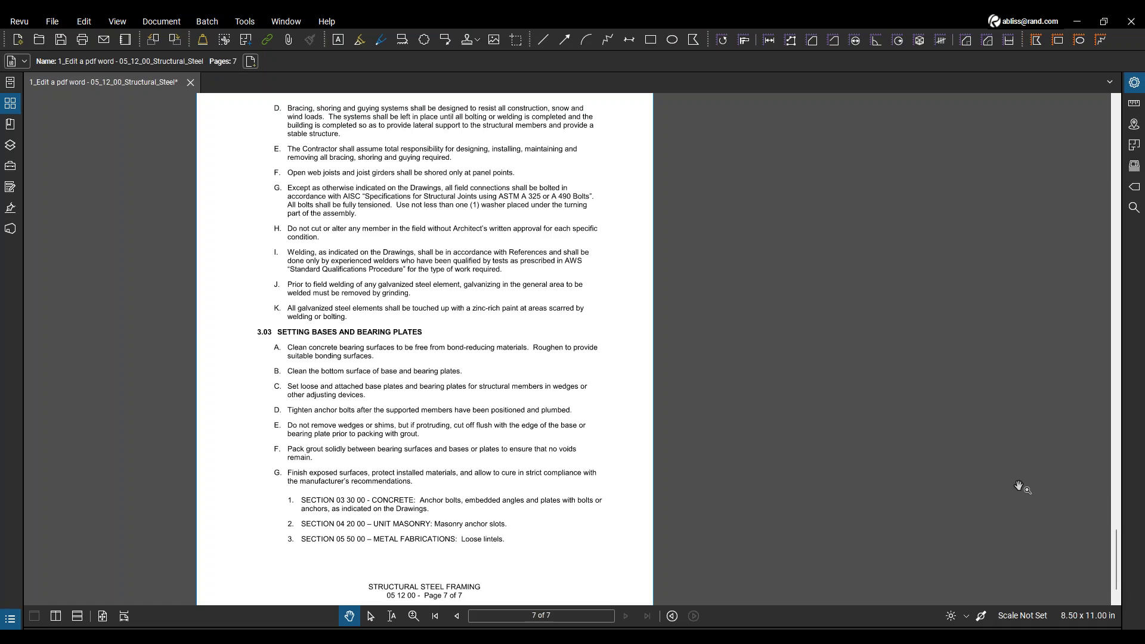
pyautogui.doubleClick(592, 20)
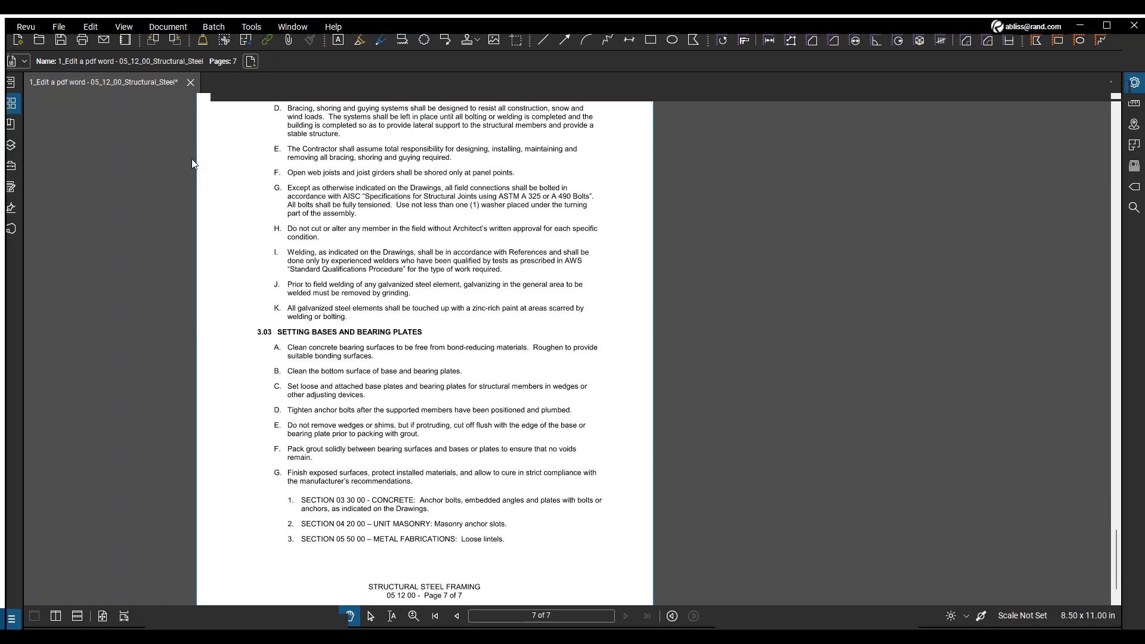
pyautogui.moveTo(592, 25); pyautogui.dragTo(0, 167)
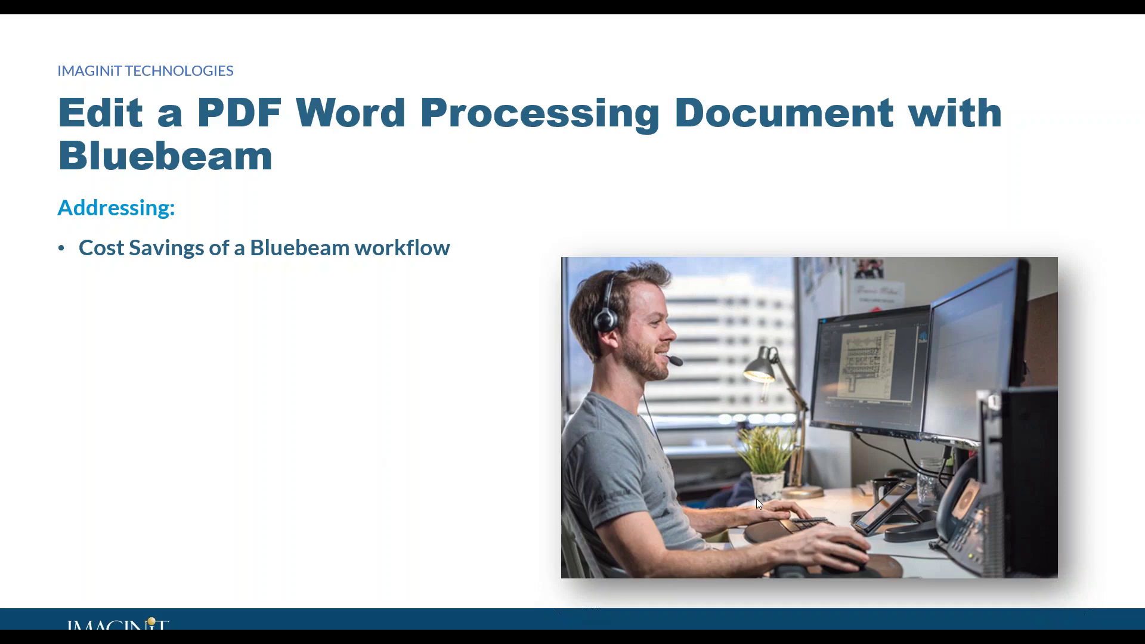
pyautogui.press('Right')
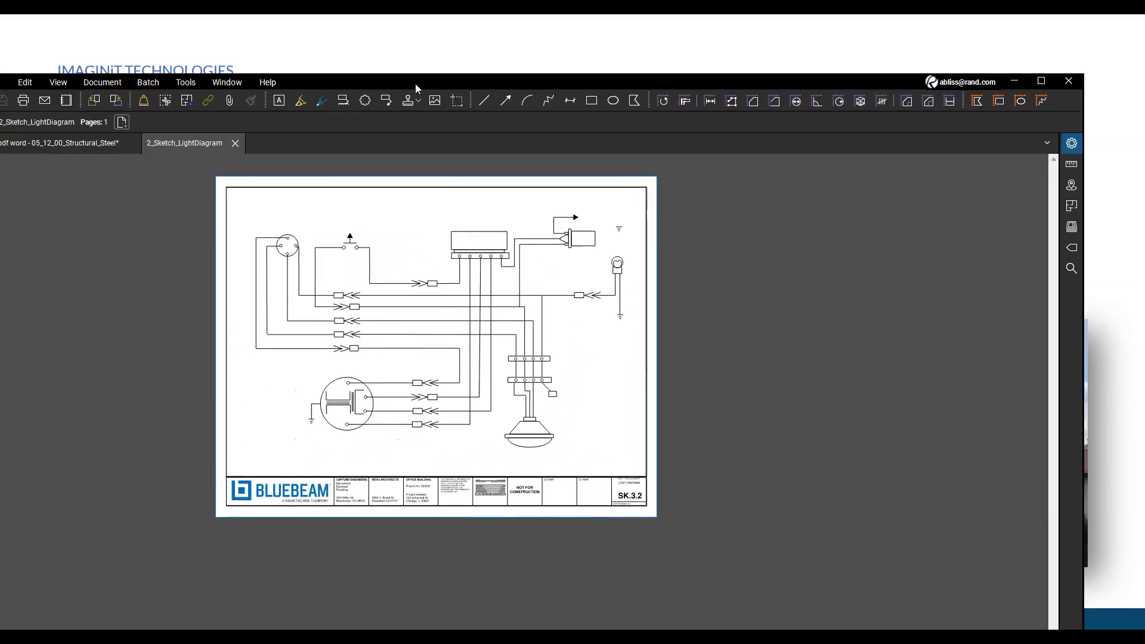
# Switch to the Revu window showing 2_Sketch_LightDiagram, maximize it and zoom in on the unconnected ground symbol in the diagram's upper-right corner.
pyautogui.moveTo(415, 84); pyautogui.dragTo(432, 77)
pyautogui.doubleClick(432, 76)
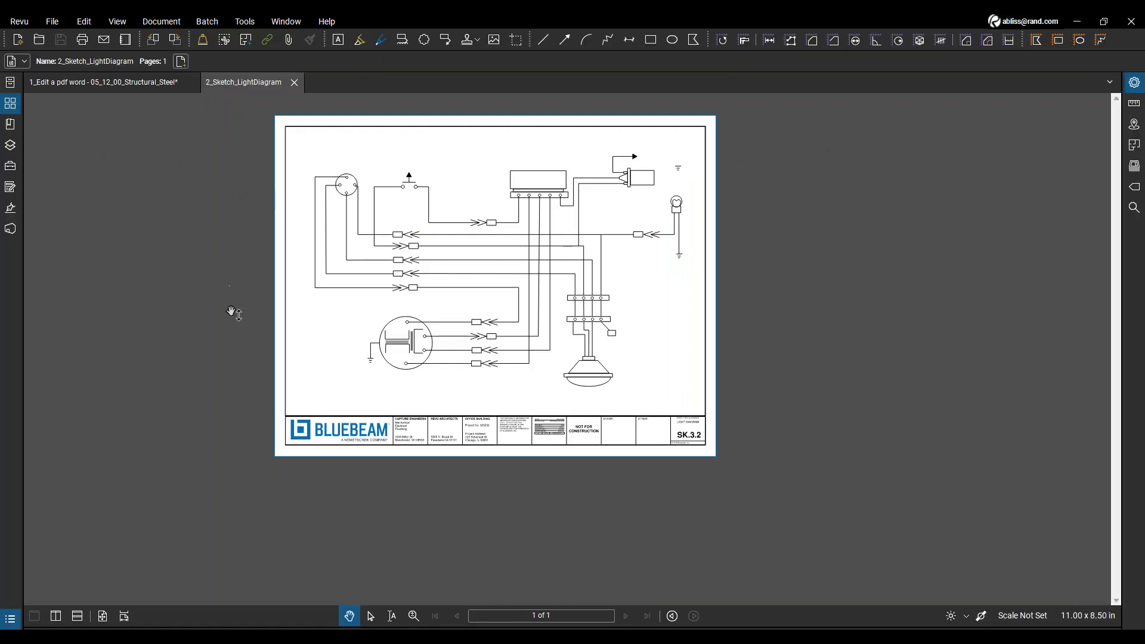
pyautogui.click(413, 616)
pyautogui.click(681, 154)
pyautogui.click(680, 155)
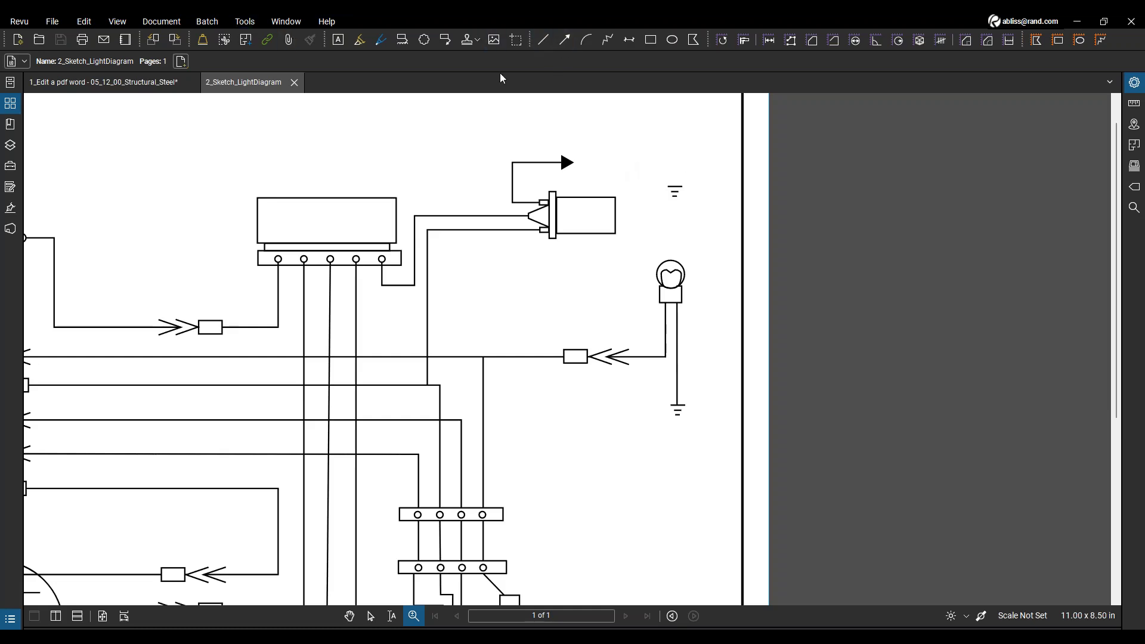
pyautogui.click(564, 40)
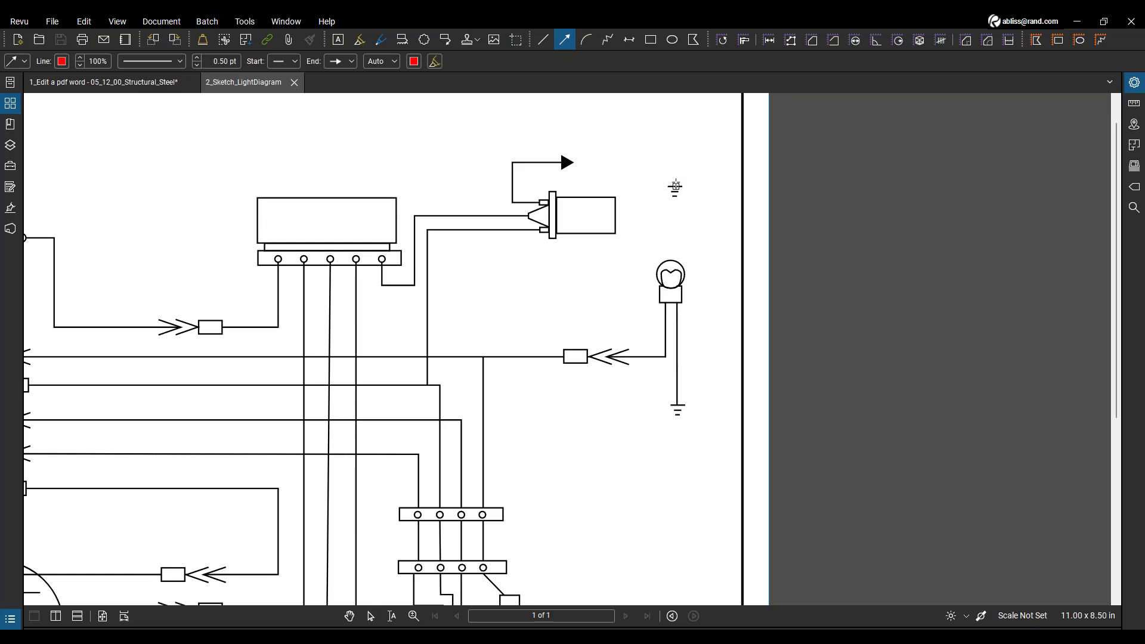
pyautogui.moveTo(674, 187); pyautogui.dragTo(676, 160)
pyautogui.click(675, 163)
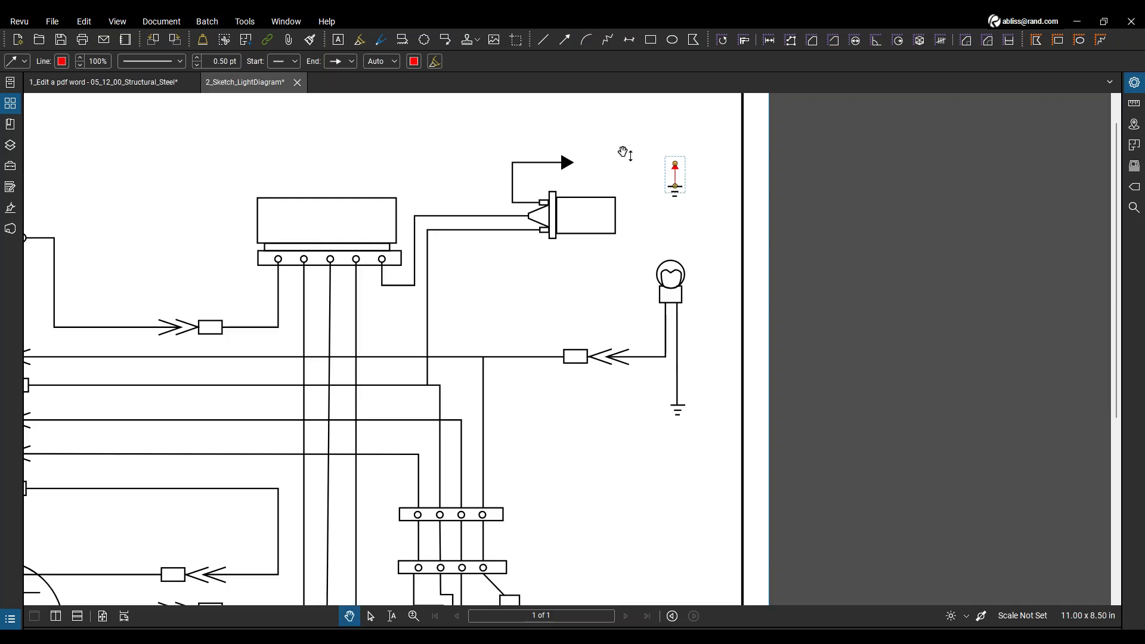
pyautogui.press('Delete')
# Draw a short vertical line upward from the middle of the unconnected ground symbol above the lamp.
pyautogui.click(543, 41)
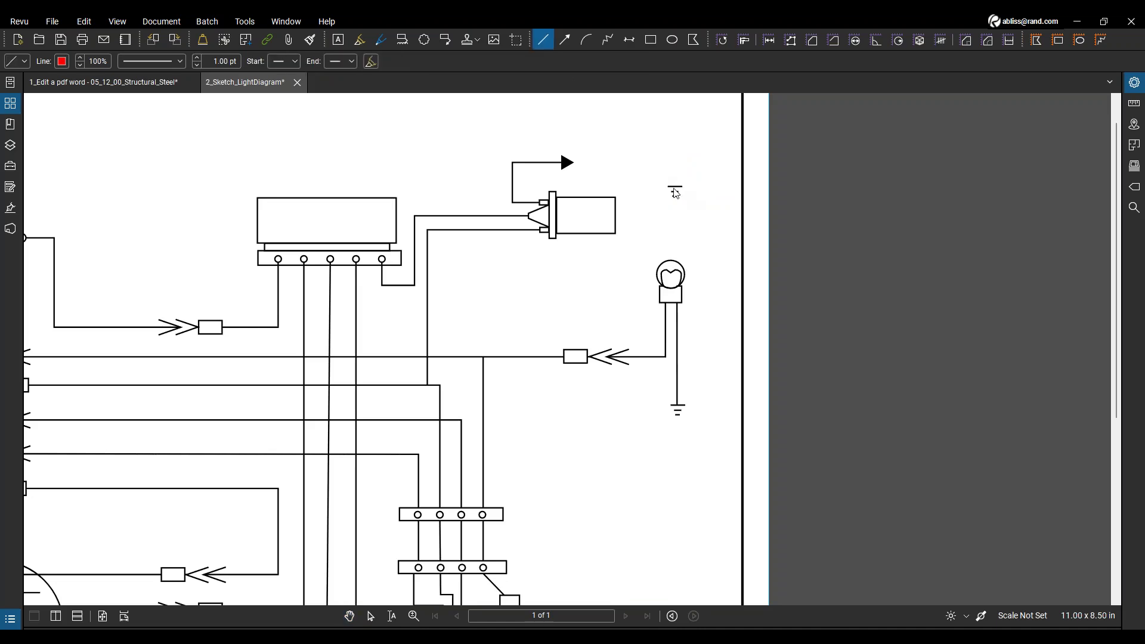
pyautogui.click(675, 187)
pyautogui.click(676, 183)
pyautogui.click(676, 168)
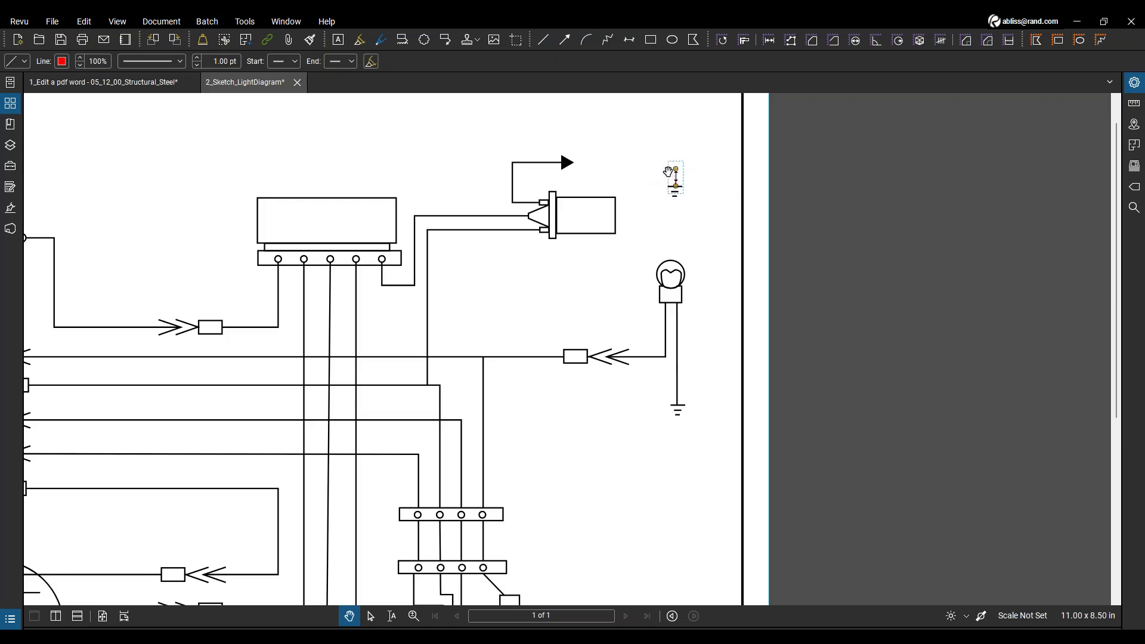
# Draw a horizontal arrow from the top of the ground symbol's new vertical line, pointing left toward the existing black arrowhead.
pyautogui.press('l')
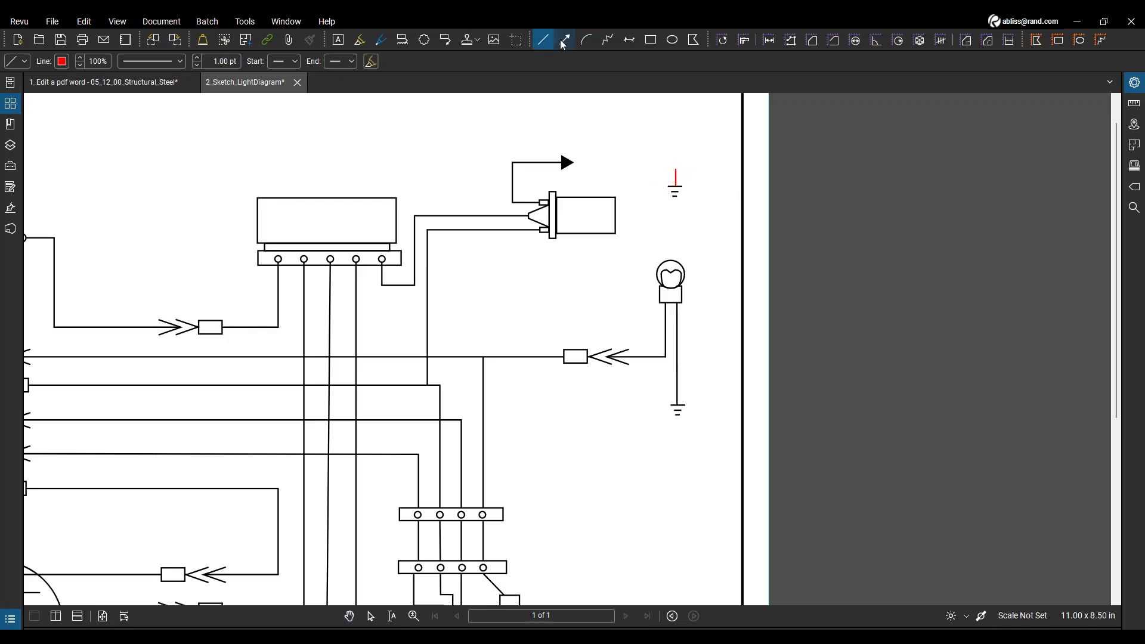
pyautogui.press('a')
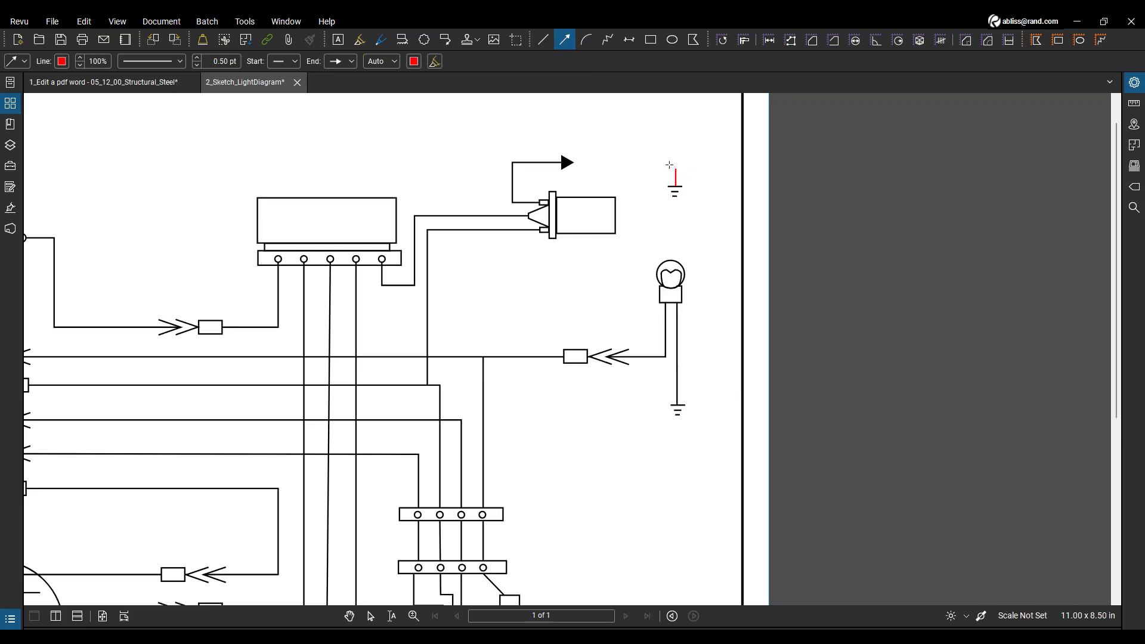
pyautogui.click(675, 167)
pyautogui.click(620, 167)
pyautogui.press('Escape')
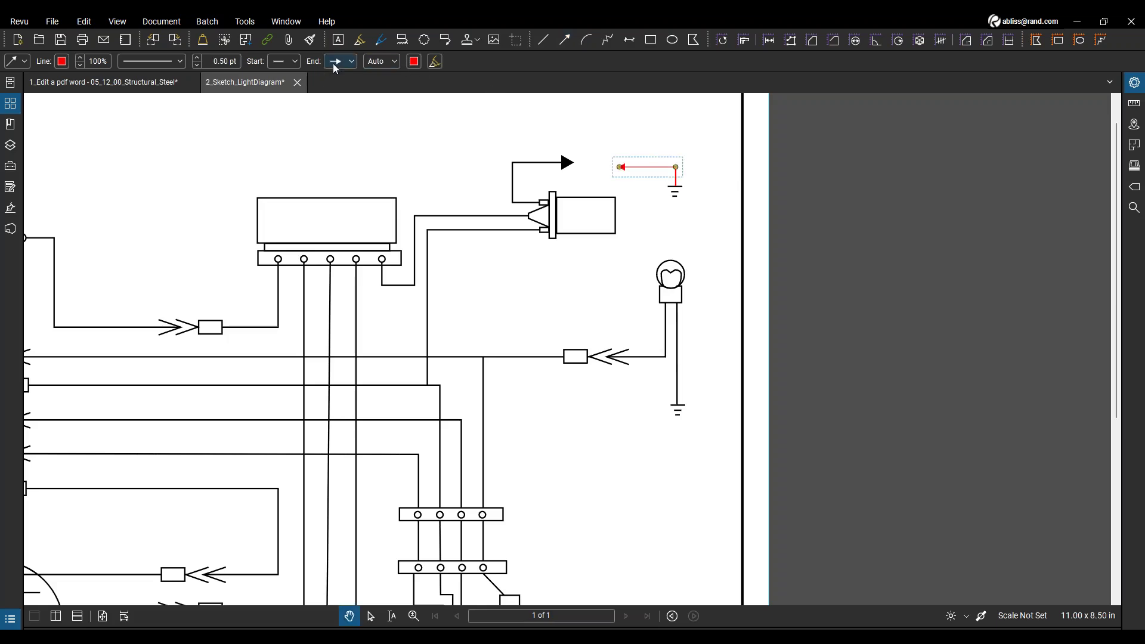
# Give the horizontal arrow a solid arrowhead end style and set its line and fill colours to black.
pyautogui.click(331, 66)
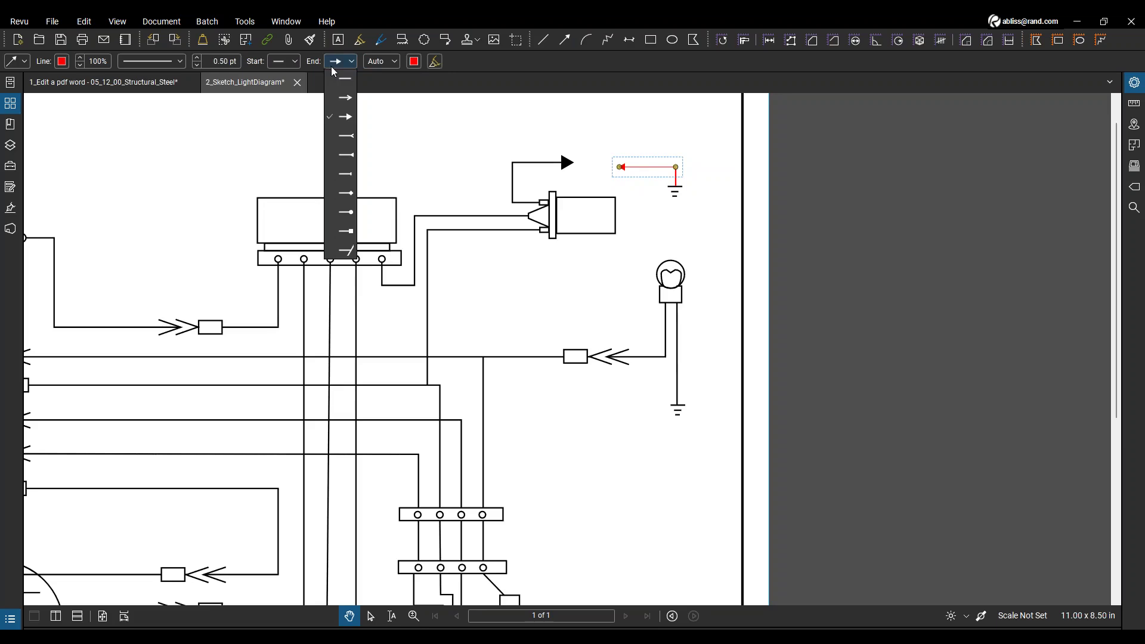
pyautogui.click(337, 118)
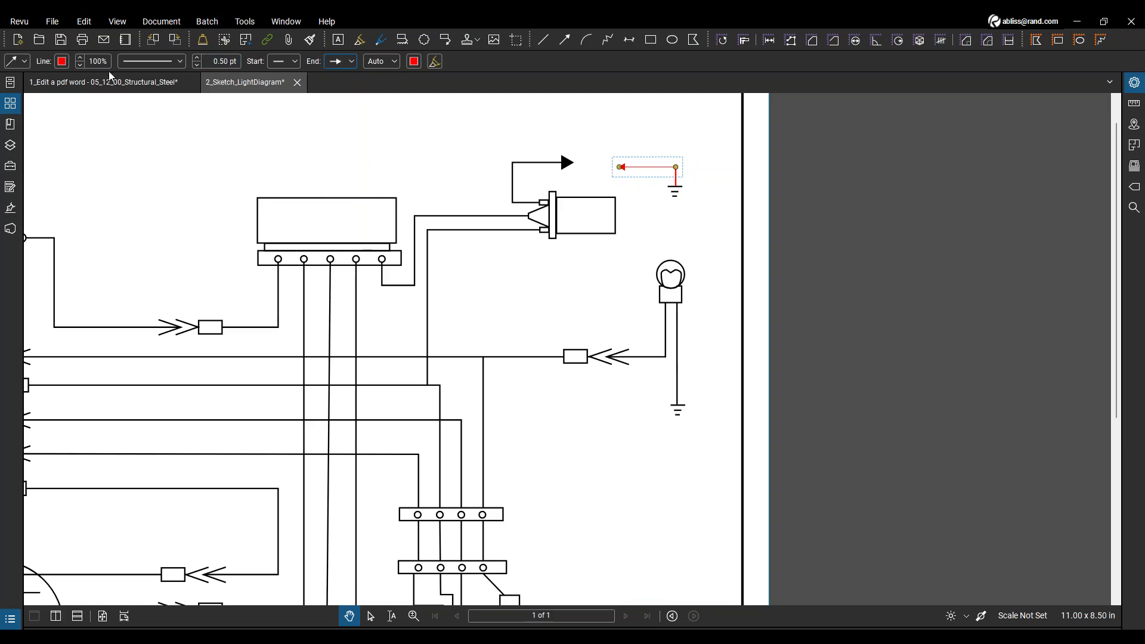
pyautogui.click(62, 62)
pyautogui.click(65, 139)
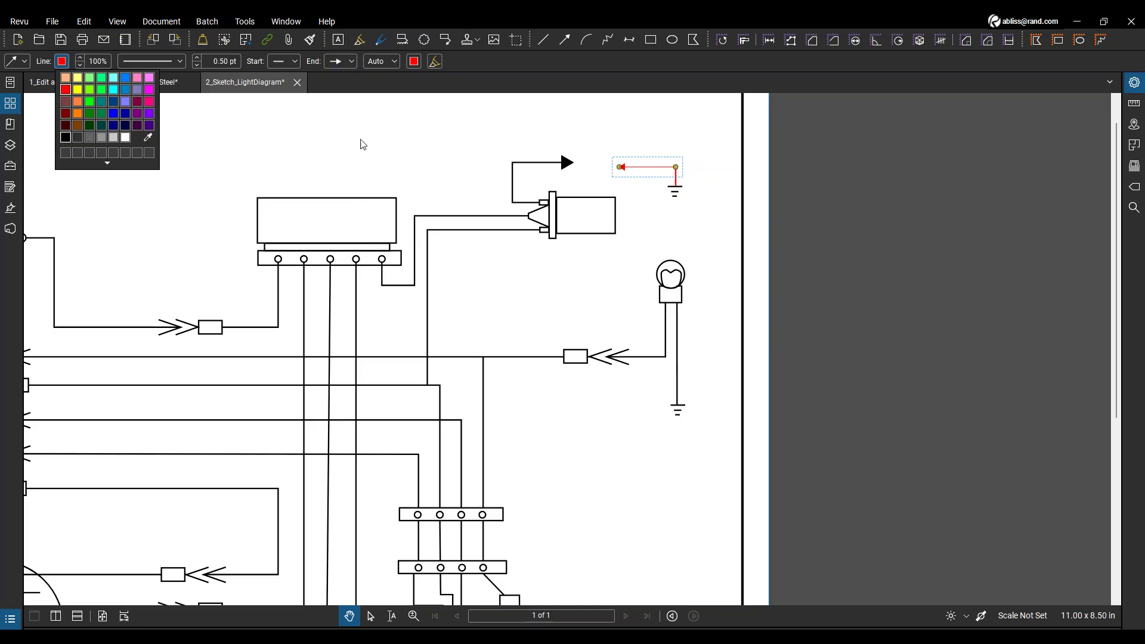
pyautogui.click(414, 62)
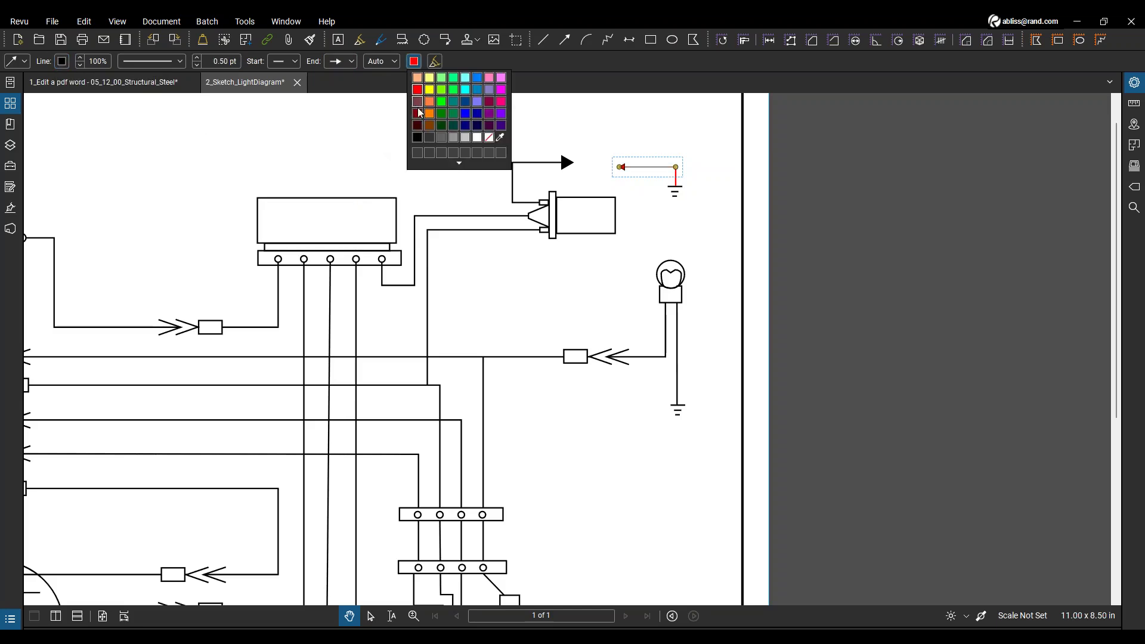
pyautogui.click(431, 145)
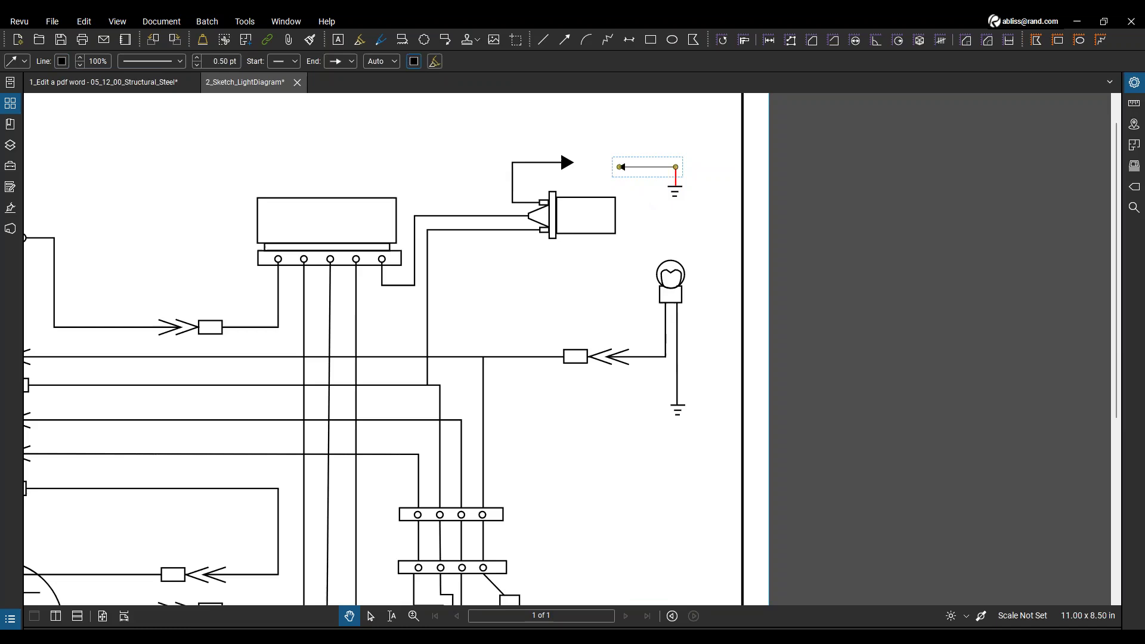
# Change the colour of the short vertical line above the ground symbol to black and deselect it.
pyautogui.click(676, 182)
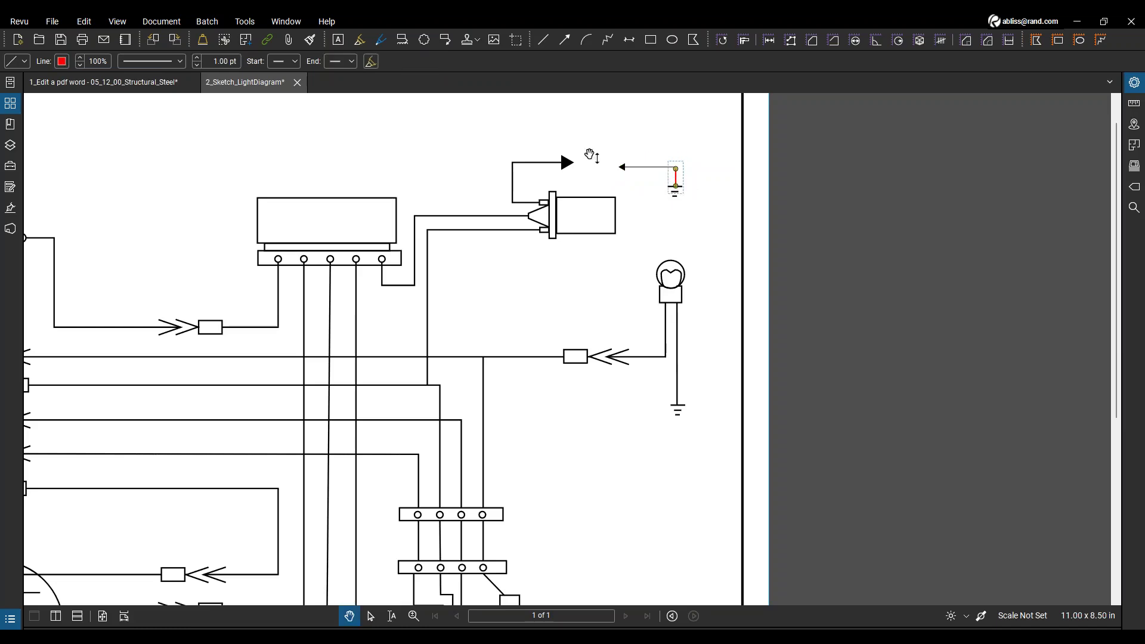
pyautogui.click(64, 62)
pyautogui.click(638, 167)
pyautogui.press('Escape')
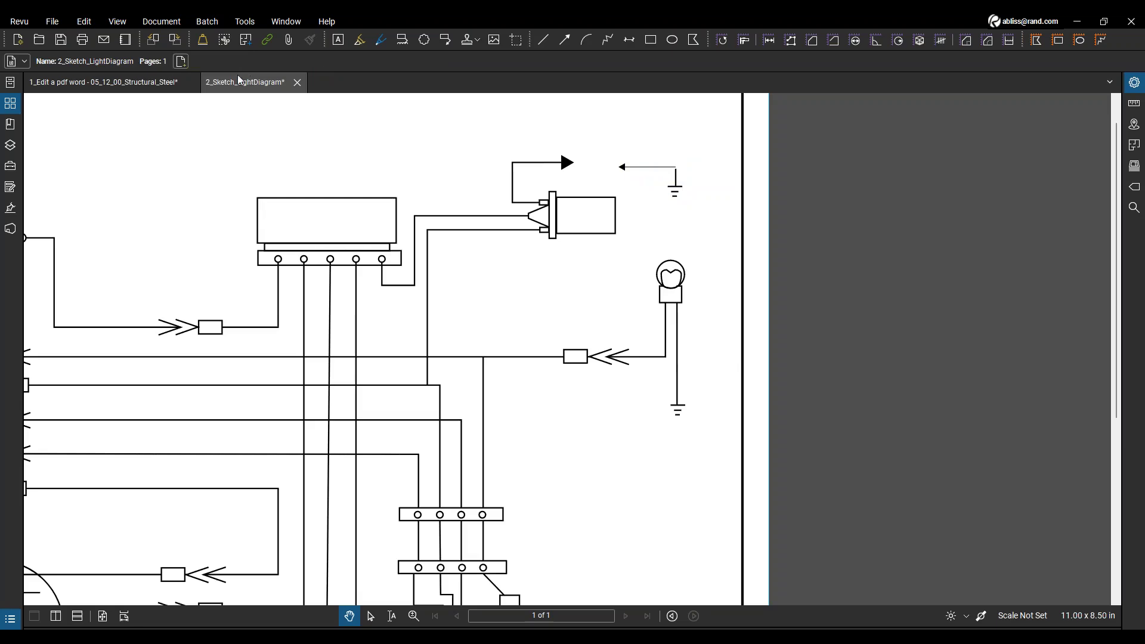
# Set the horizontal arrow's line width to 1.00 pt.
pyautogui.click(632, 168)
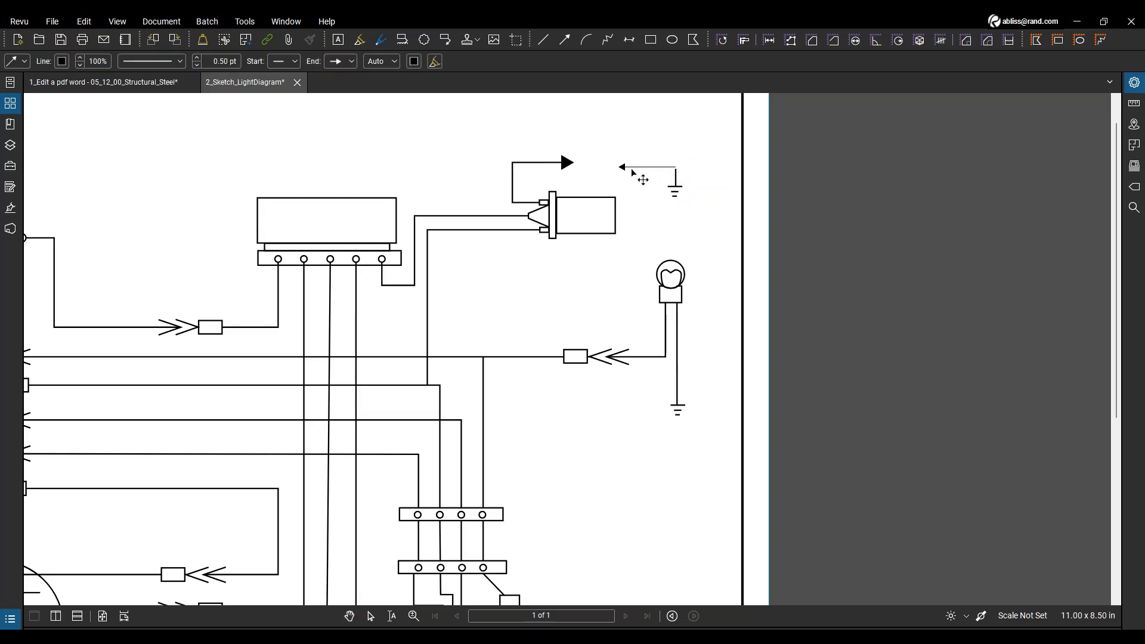
pyautogui.click(196, 59)
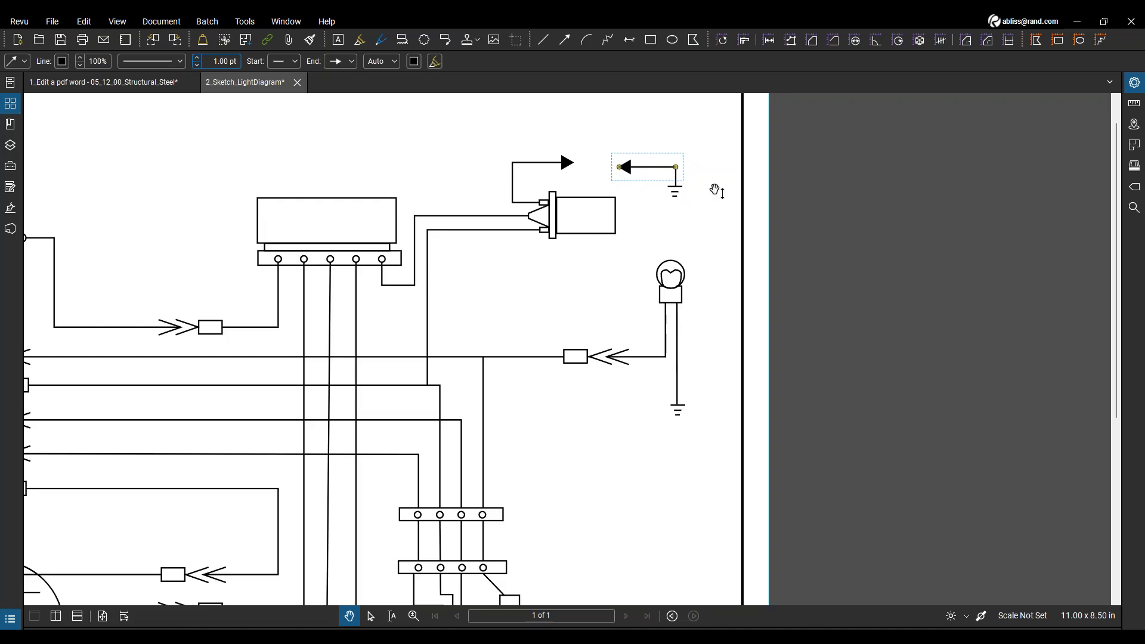
pyautogui.press('Delete')
# Examine the edited ground connection and arrow against the original linework across the rest of the light diagram.
pyautogui.scroll(-3, 564, 173)
pyautogui.scroll(3, 564, 173)
pyautogui.hscroll(-2, 564, 173)
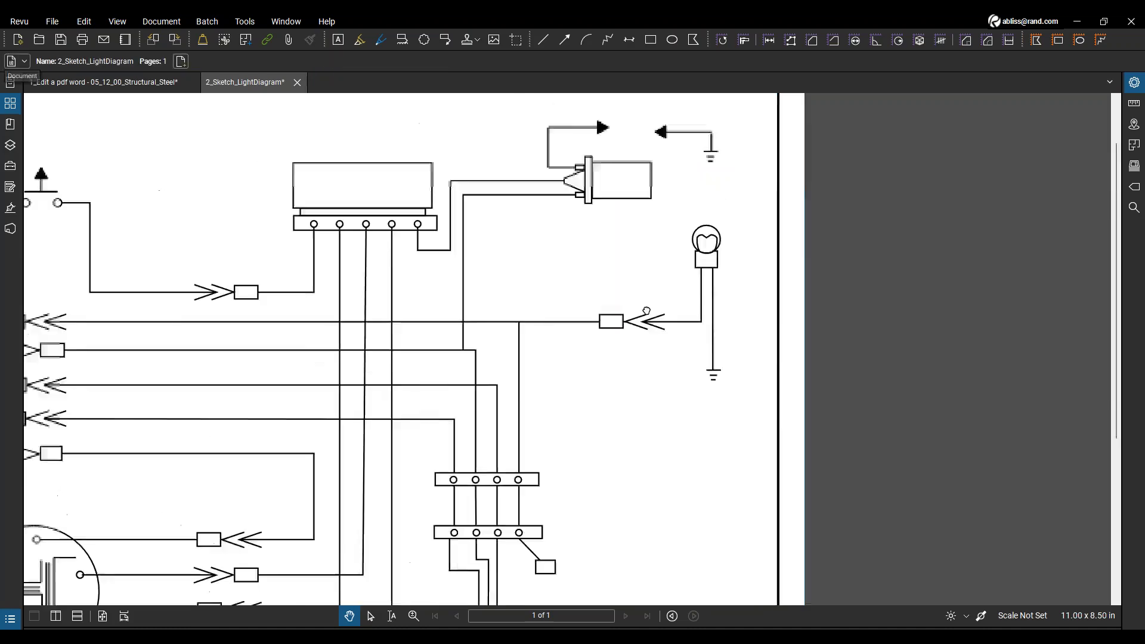
pyautogui.scroll(1, 788, 177)
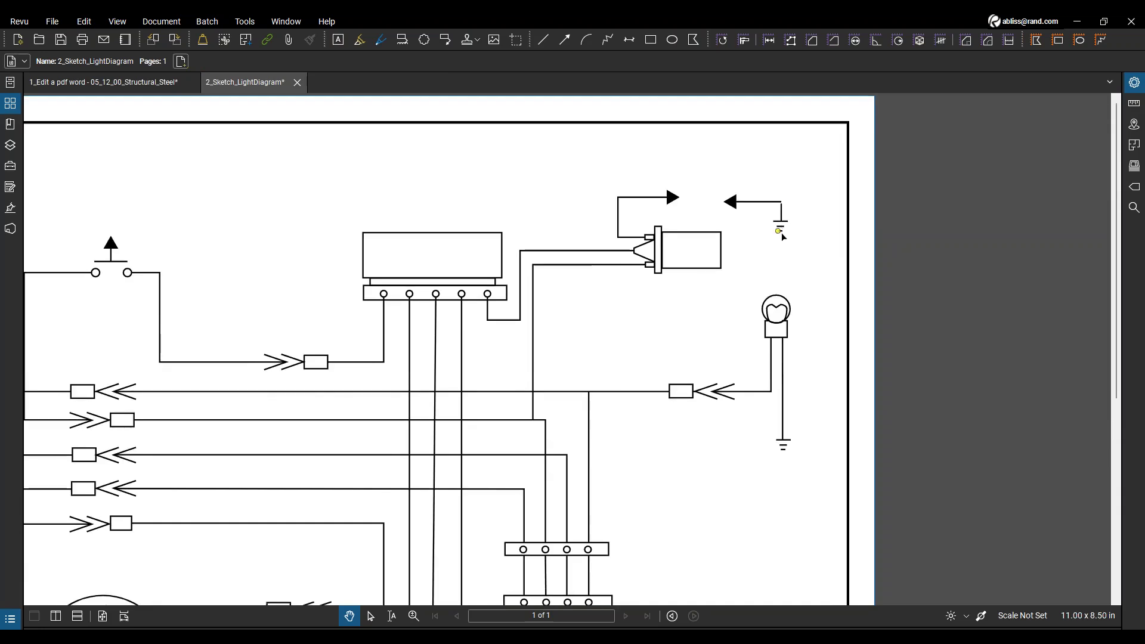
pyautogui.moveTo(276, 269); pyautogui.dragTo(441, 258)
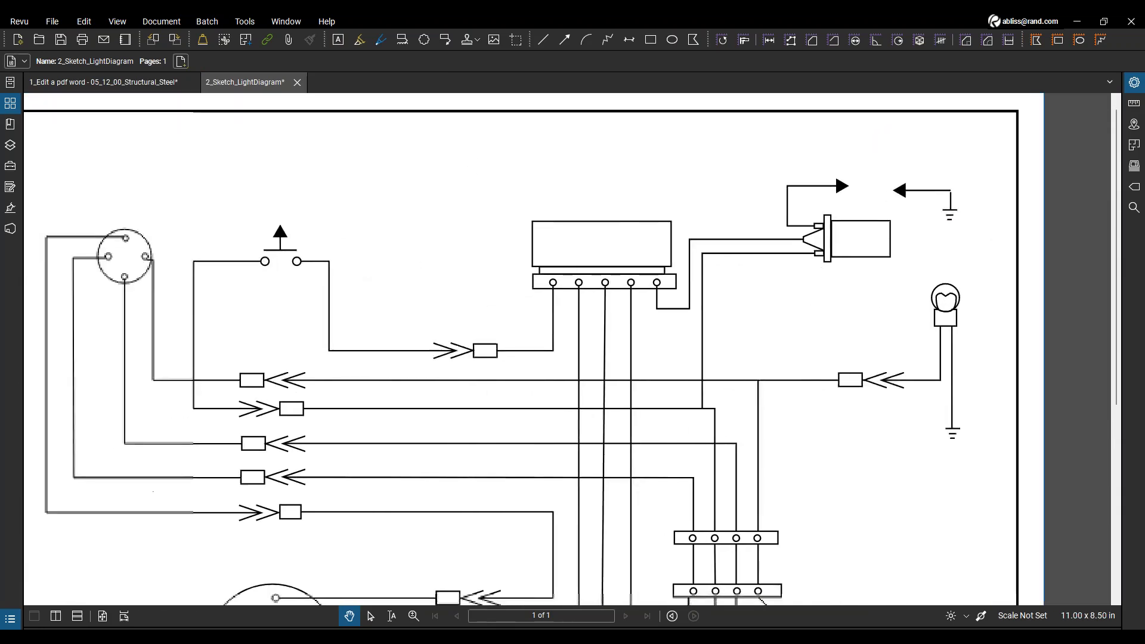
pyautogui.scroll(-6, 427, 261)
pyautogui.moveTo(355, 256)
pyautogui.mouseDown()
pyautogui.moveTo(459, 320)
pyautogui.moveTo(453, 332)
pyautogui.mouseUp()
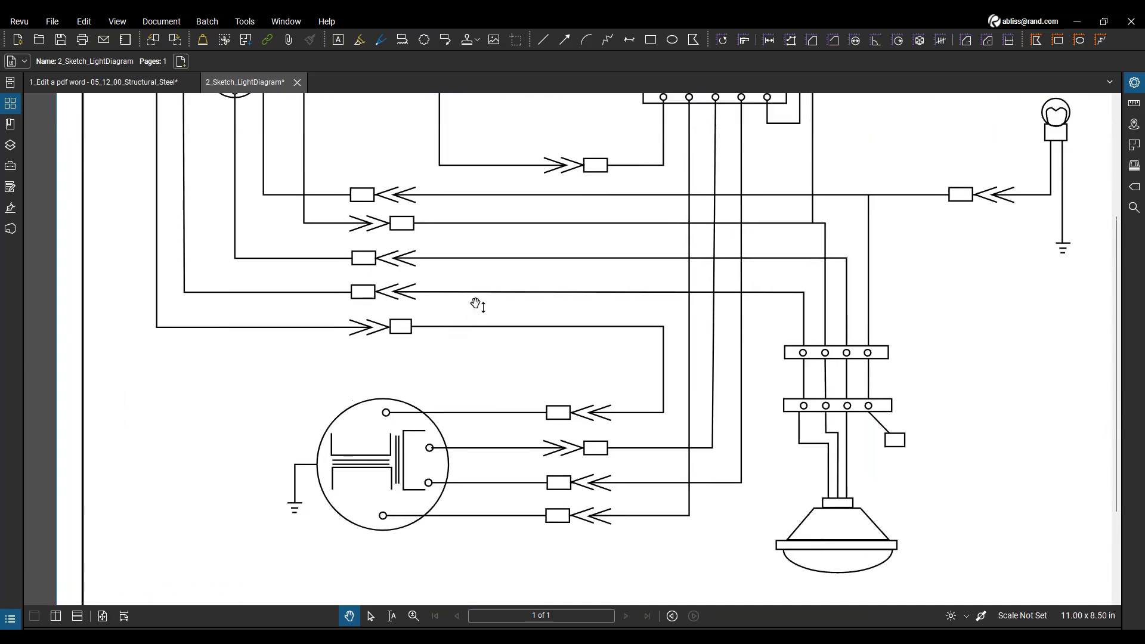
pyautogui.moveTo(721, 209)
pyautogui.mouseDown()
pyautogui.moveTo(481, 317)
pyautogui.moveTo(628, 338)
pyautogui.moveTo(673, 306)
pyautogui.mouseUp()
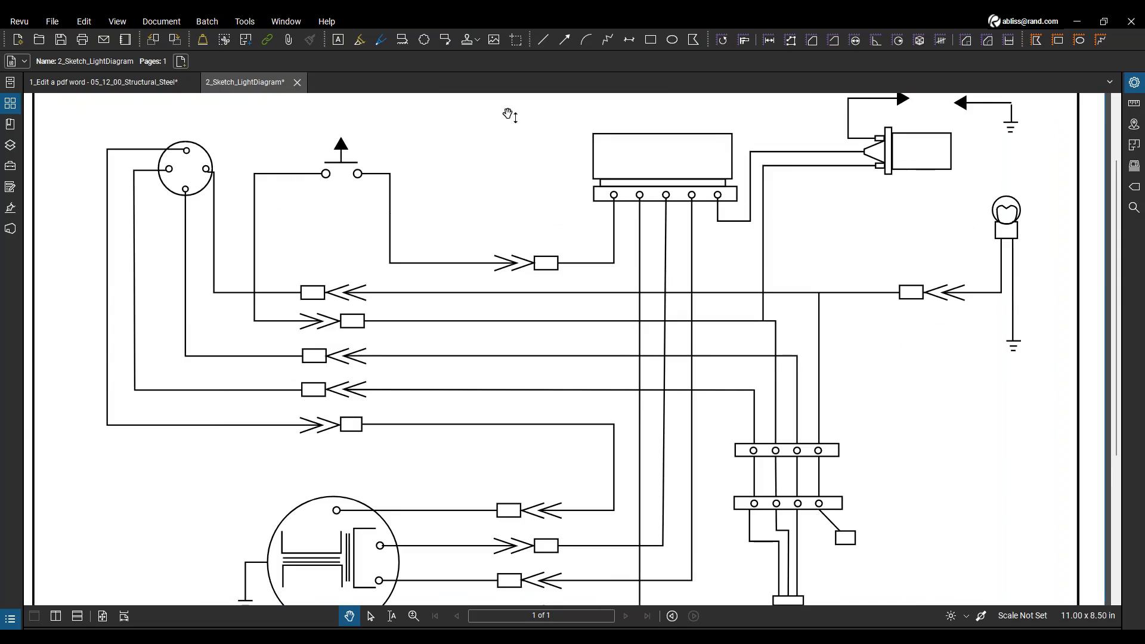
pyautogui.moveTo(420, 247); pyautogui.dragTo(410, 219)
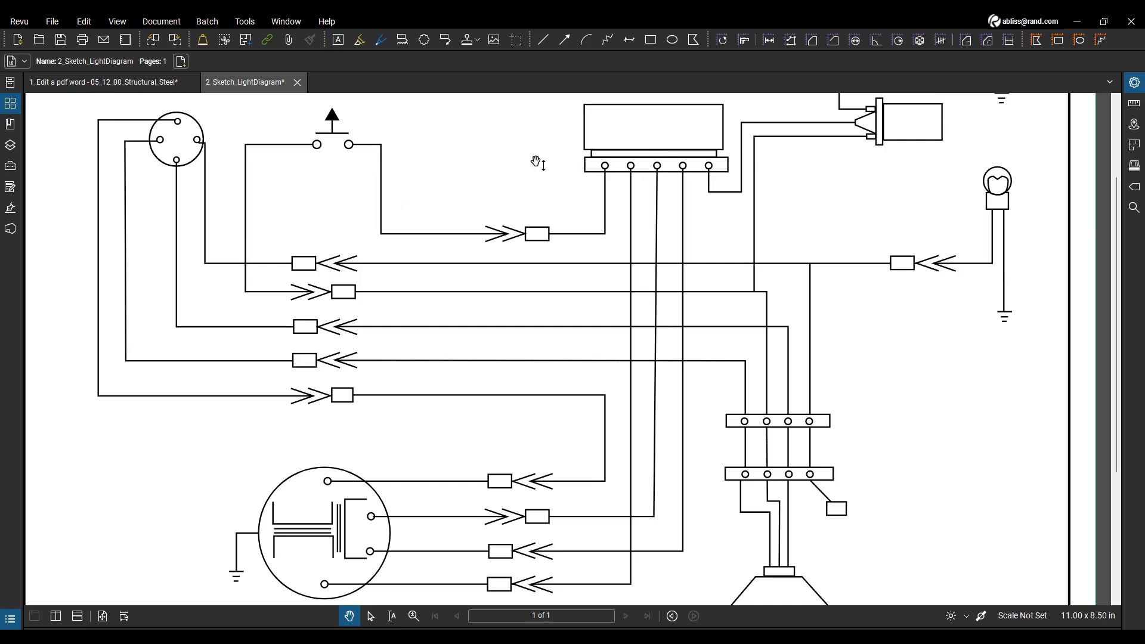
pyautogui.moveTo(547, 169); pyautogui.dragTo(479, 221)
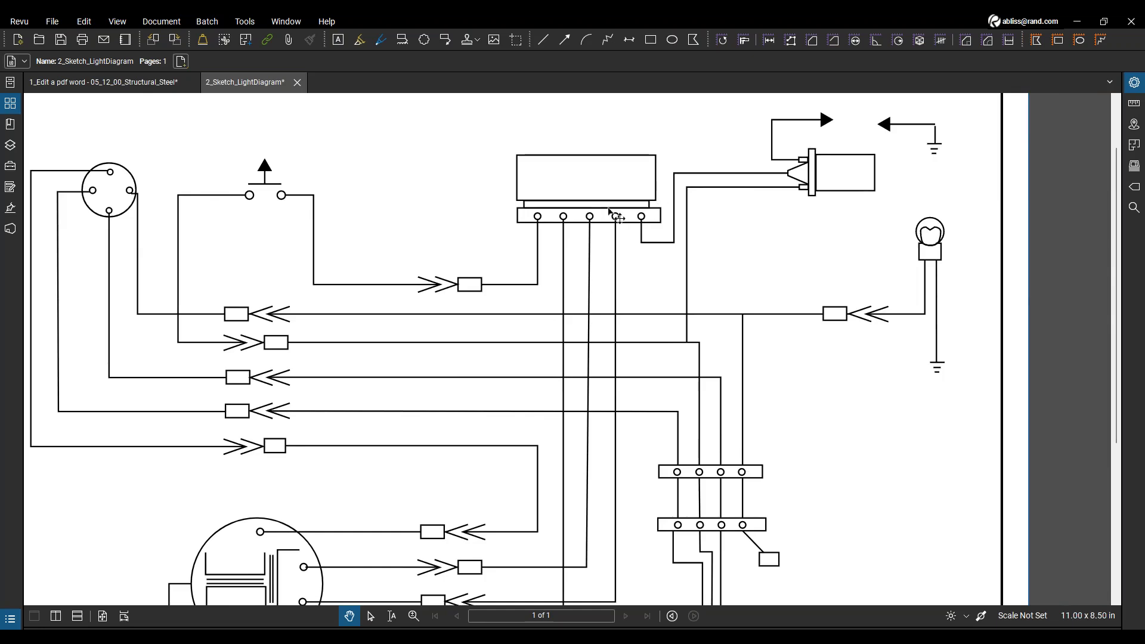
pyautogui.click(543, 203)
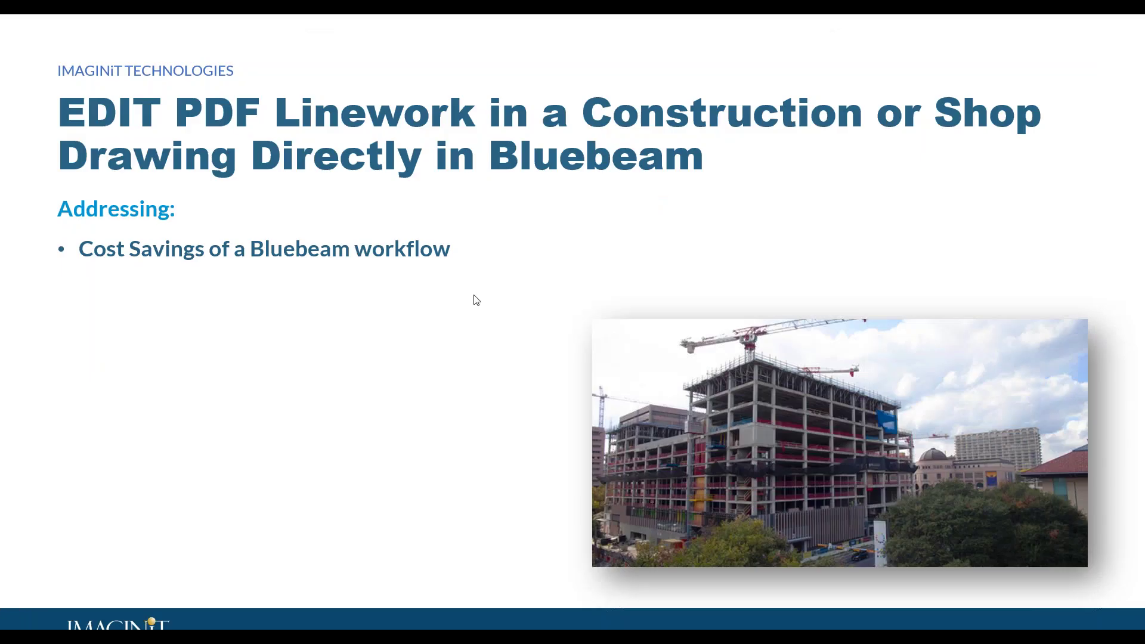
pyautogui.click(1054, 395)
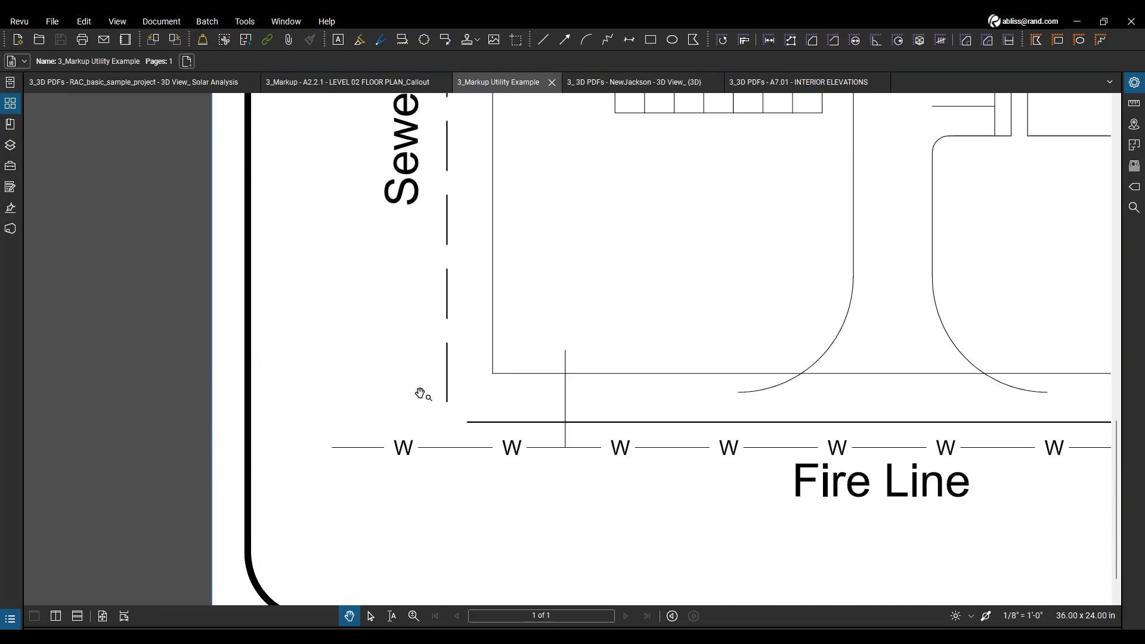
# Zoom out on the 3_Markup Utility Example drawing to view the Observatory site with its sewer and fire lines.
pyautogui.scroll(-1, 418, 392)
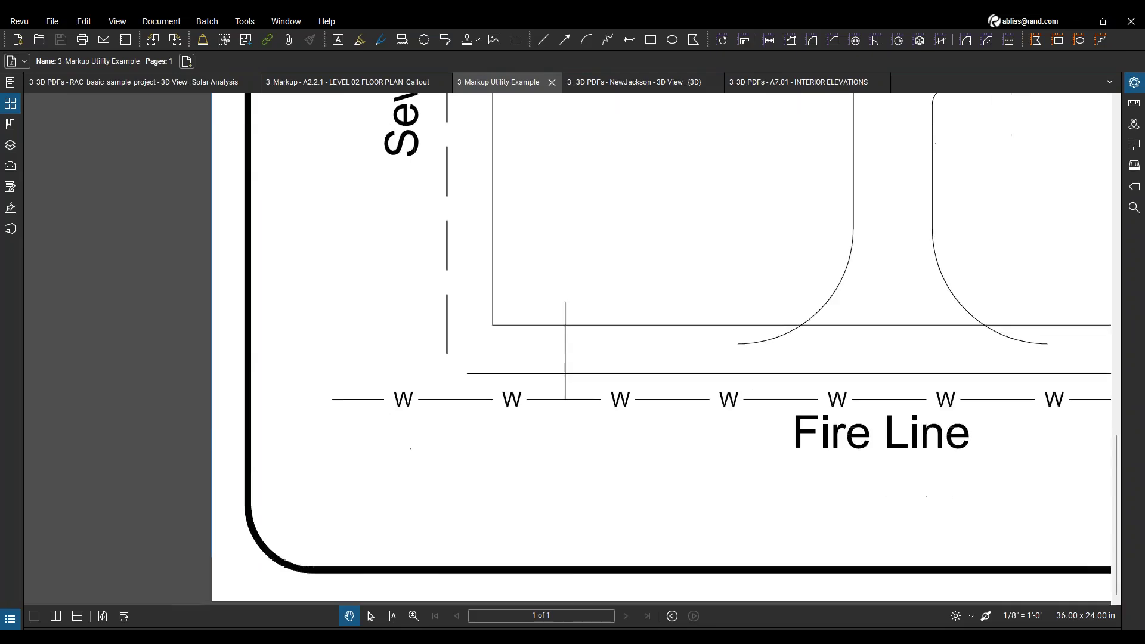
pyautogui.scroll(-2, 447, 399)
pyautogui.scroll(-4, 453, 405)
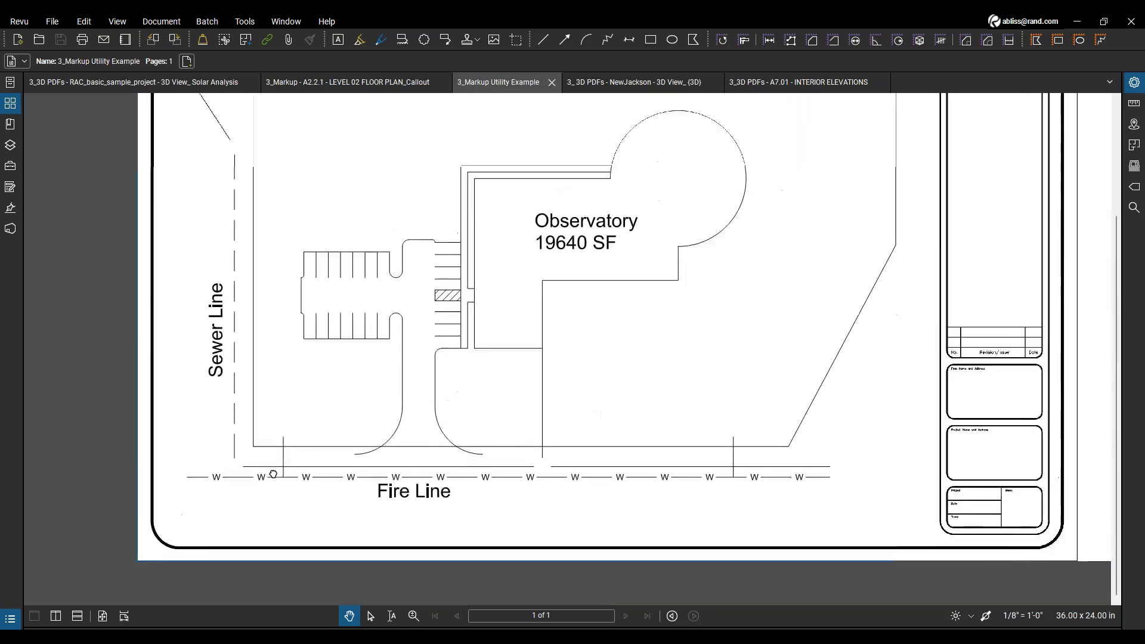
pyautogui.click(244, 21)
pyautogui.moveTo(252, 36)
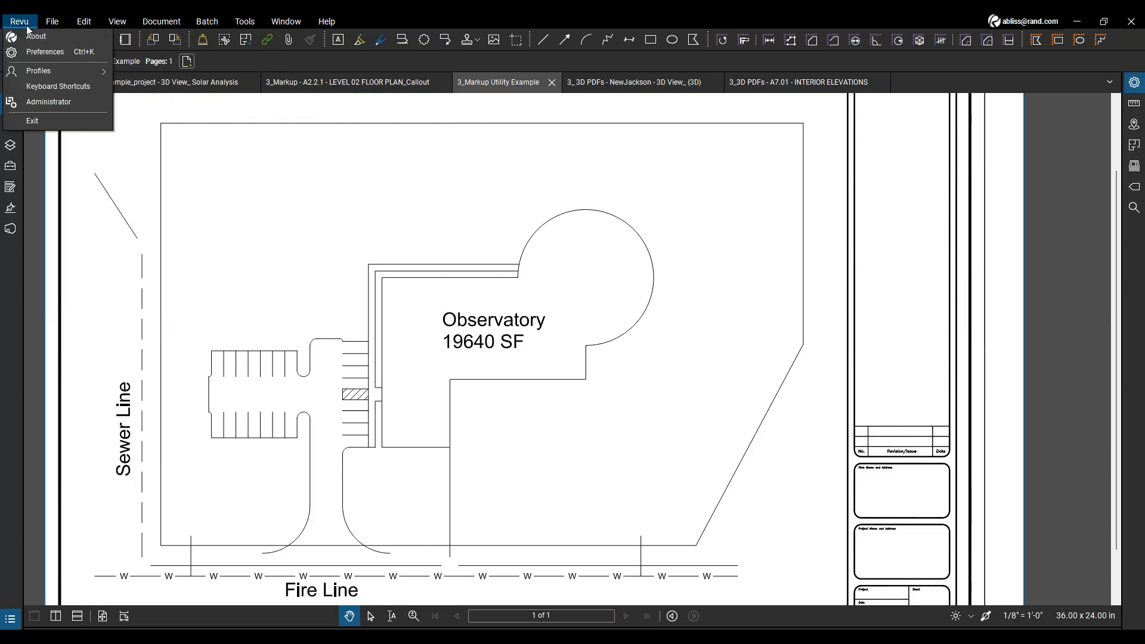
pyautogui.click(102, 20)
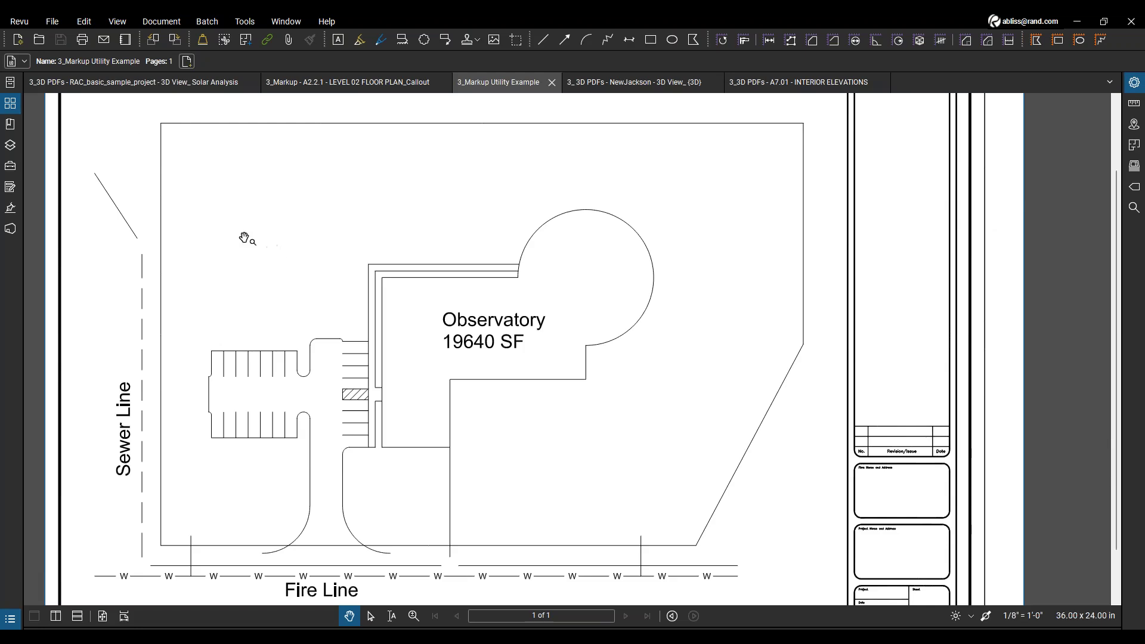
pyautogui.click(52, 21)
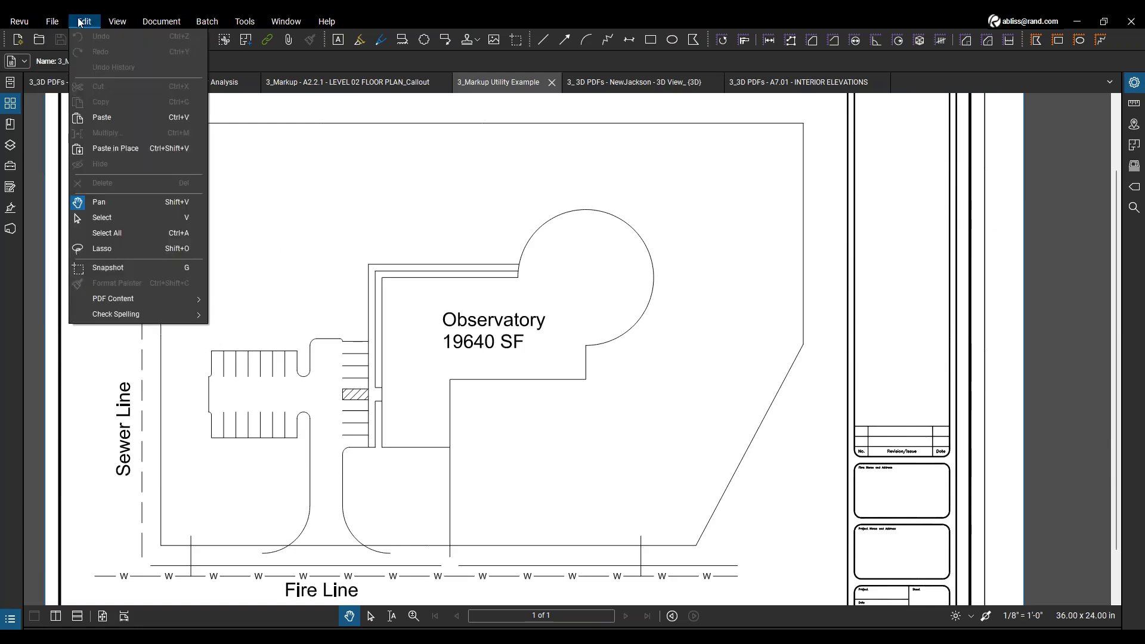
pyautogui.moveTo(167, 23)
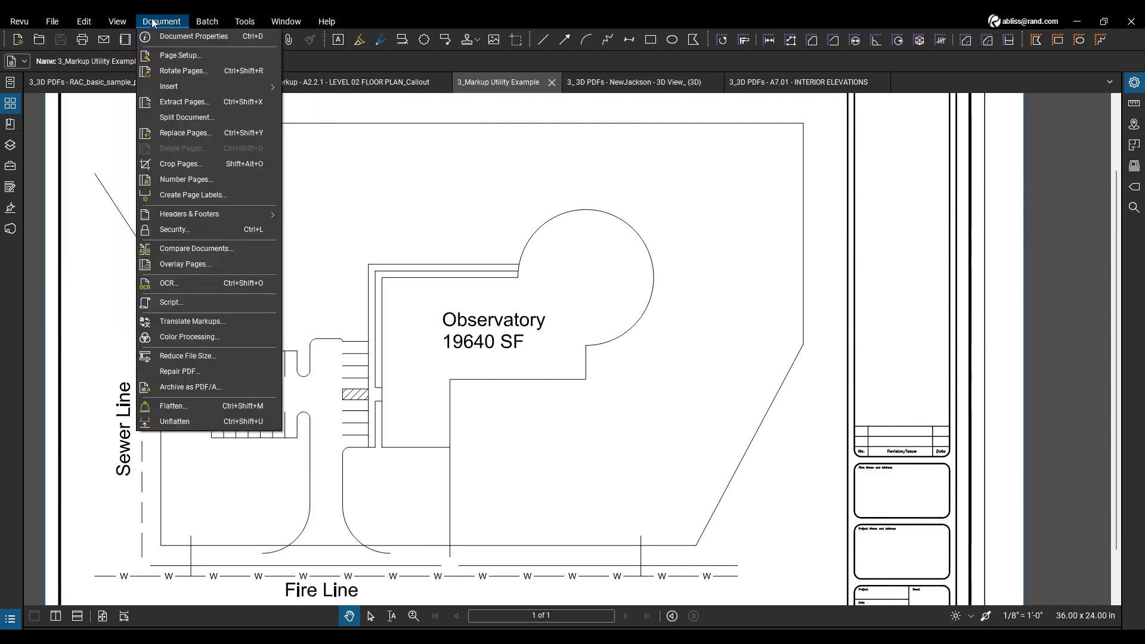
pyautogui.moveTo(298, 21)
pyautogui.click(240, 23)
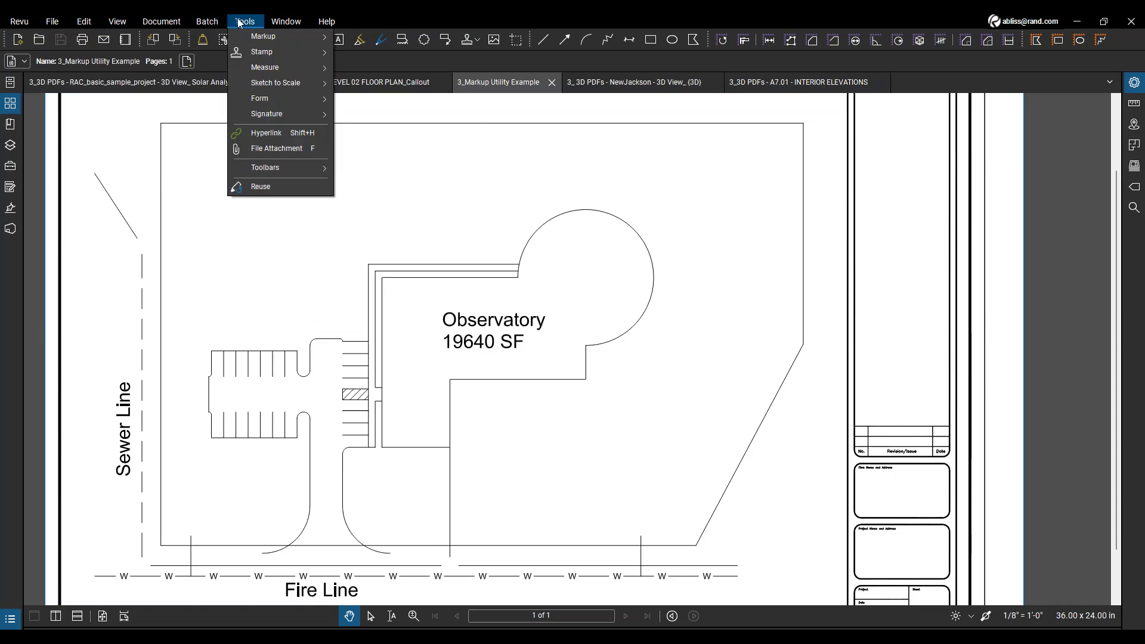
pyautogui.click(241, 22)
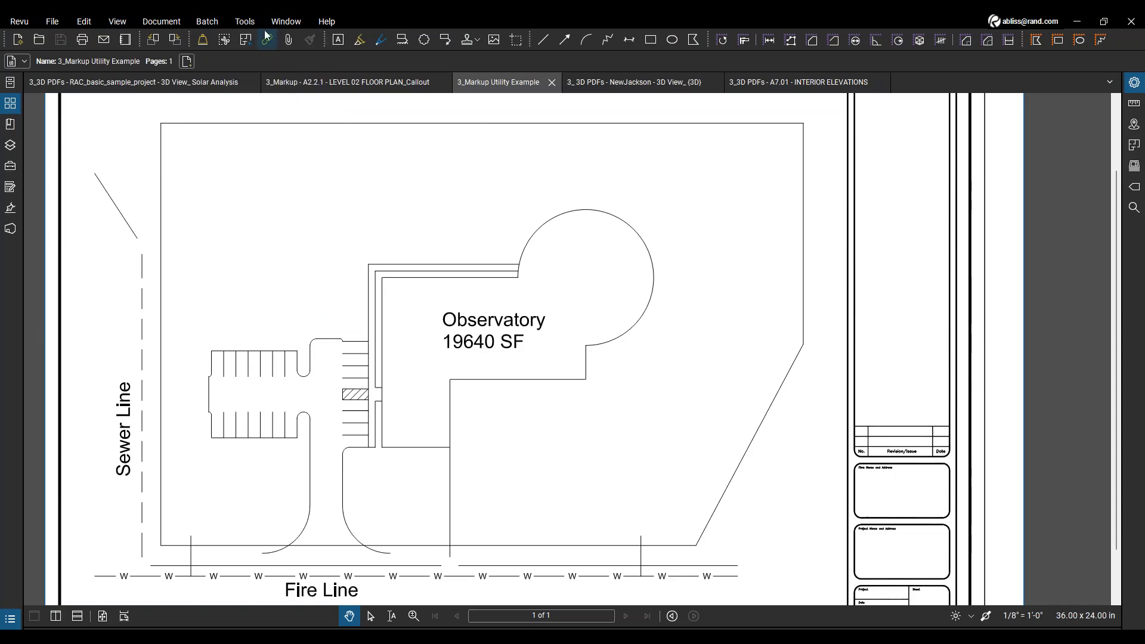
# Add a text box reading "Please display the landscaping" inside the site boundary, above and to the right of the Observatory's circle.
pyautogui.click(242, 22)
pyautogui.moveTo(256, 37)
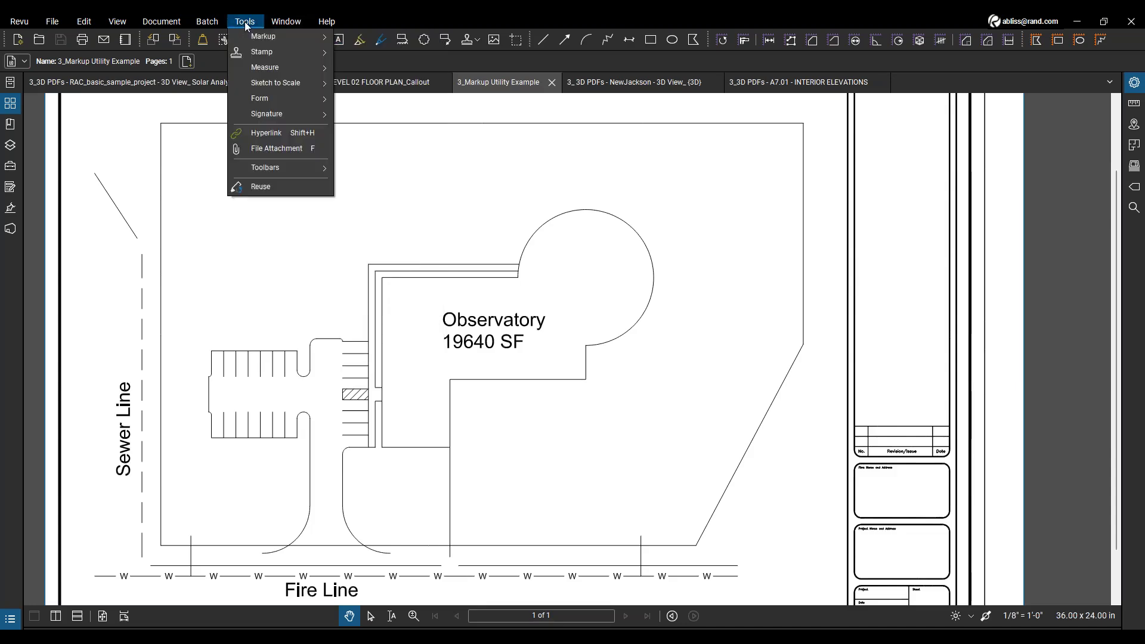
pyautogui.moveTo(299, 37)
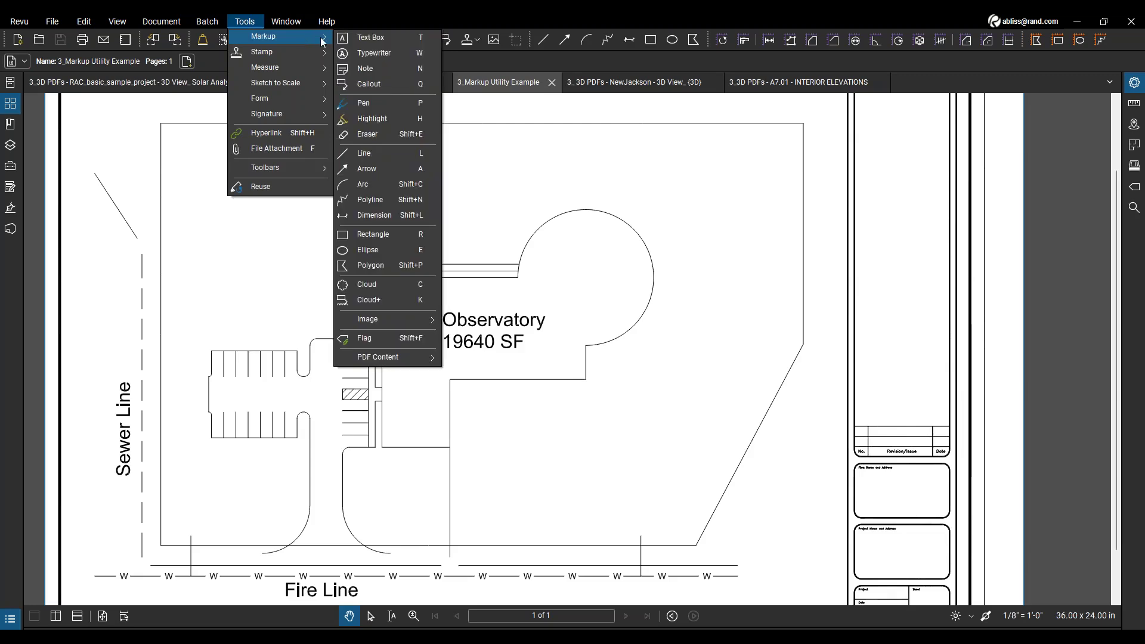
pyautogui.click(373, 38)
pyautogui.moveTo(613, 148); pyautogui.dragTo(772, 209)
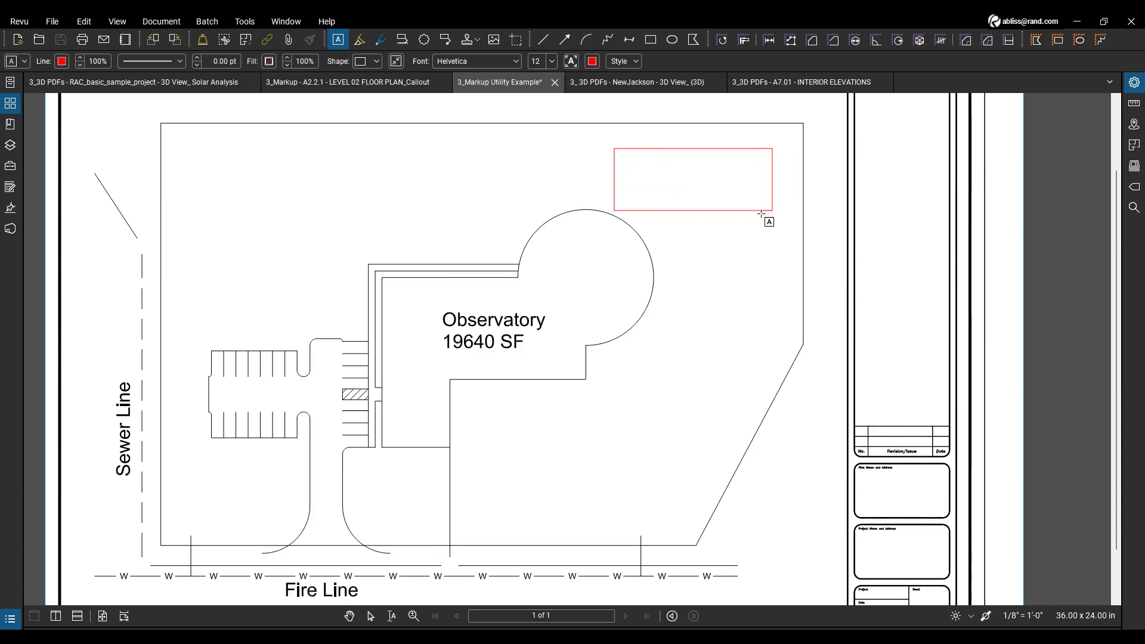
pyautogui.write('How')
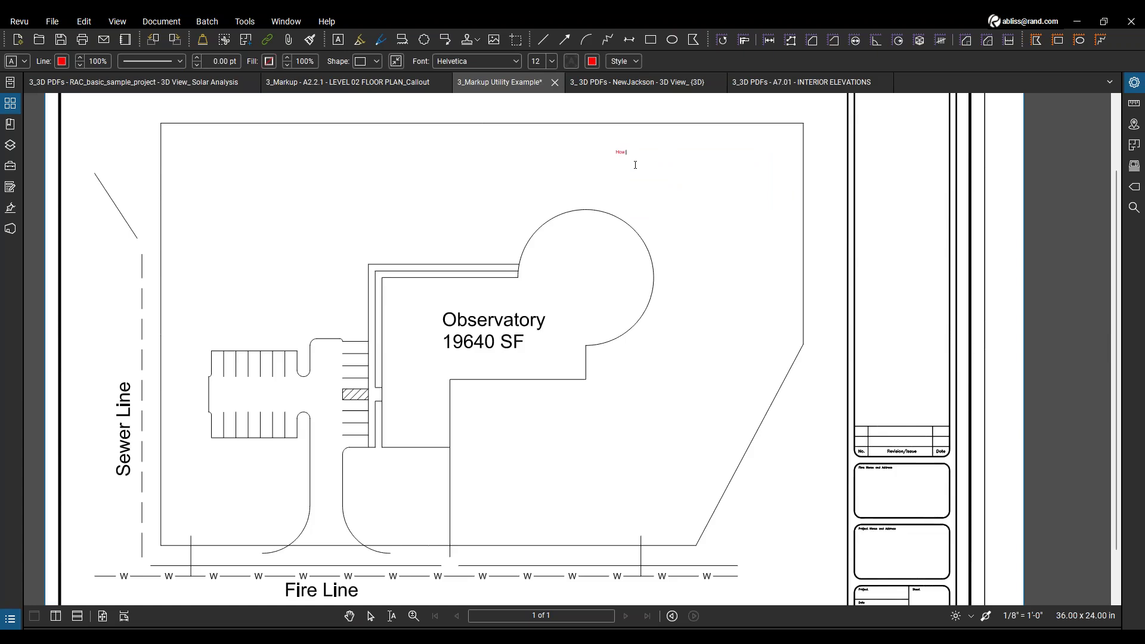
pyautogui.press('BackSpace')
pyautogui.press('BackSpace')
pyautogui.write('e')
pyautogui.write('display the landscaping')
# Set the font size of the "Please display the landscaping." text box to 22.
pyautogui.hotkey('ctrl', 'a')
pyautogui.click(659, 194)
pyautogui.click(659, 153)
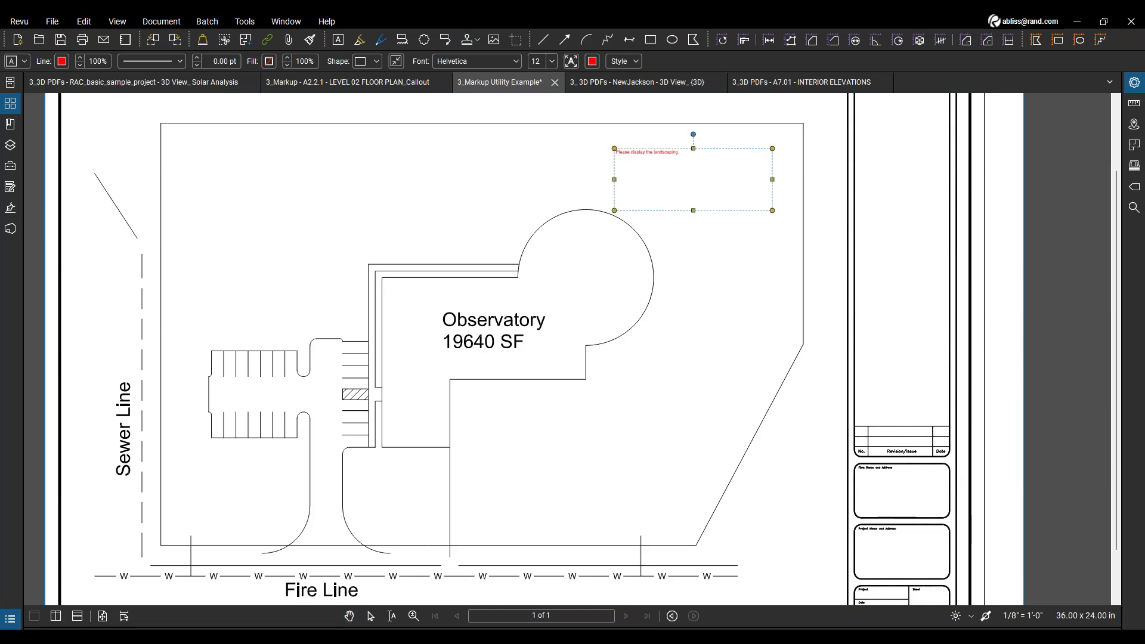
pyautogui.press('Escape')
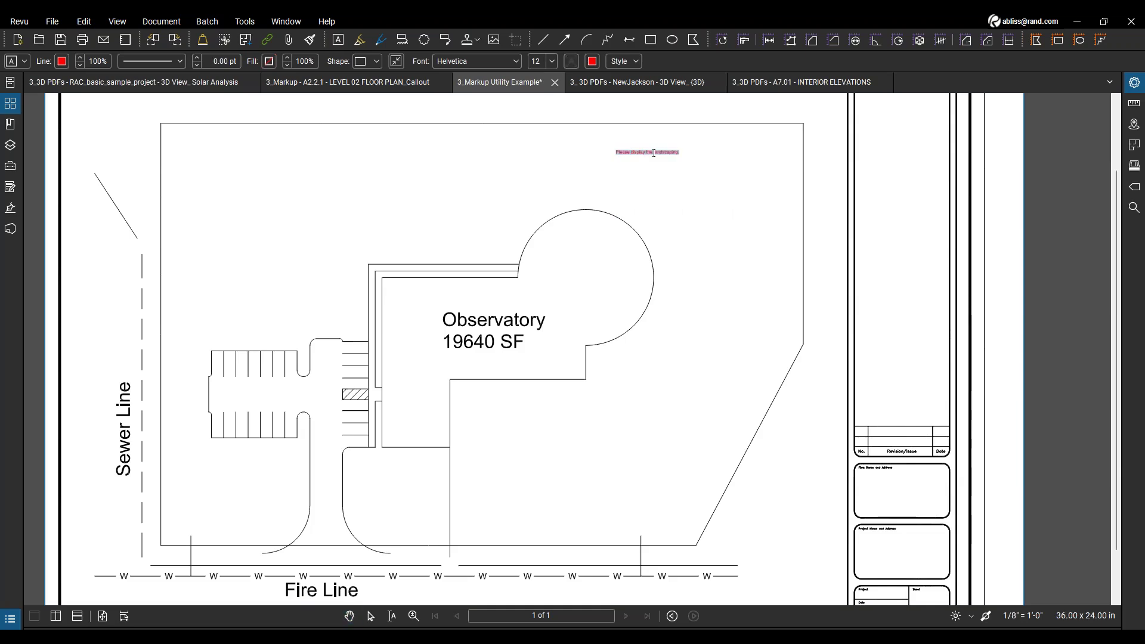
pyautogui.click(647, 196)
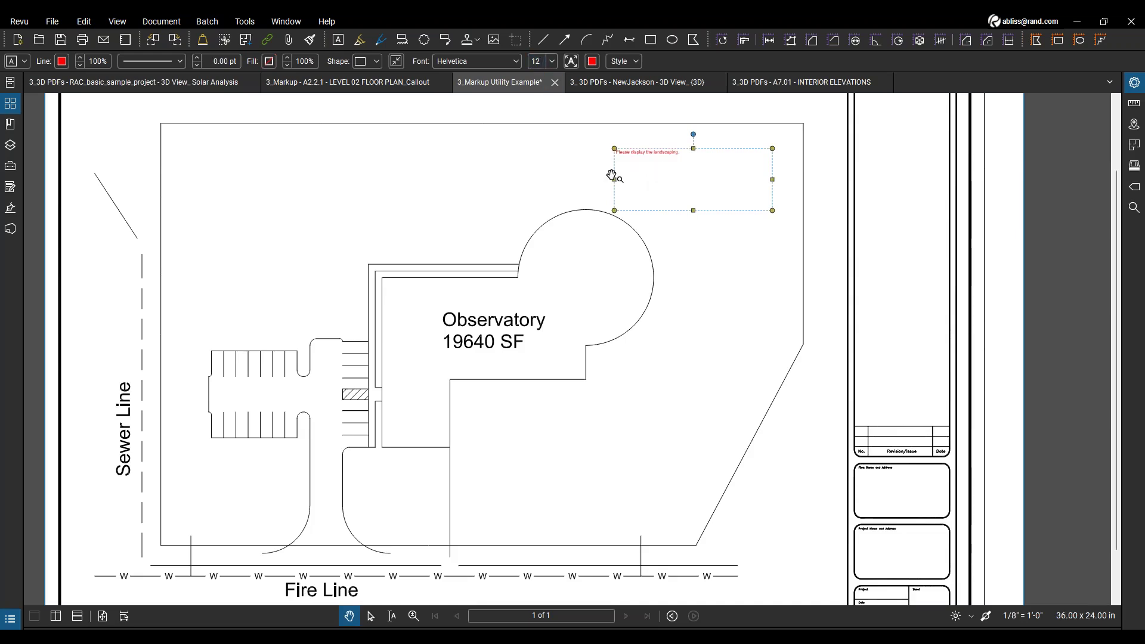
pyautogui.press('Escape')
pyautogui.doubleClick(635, 154)
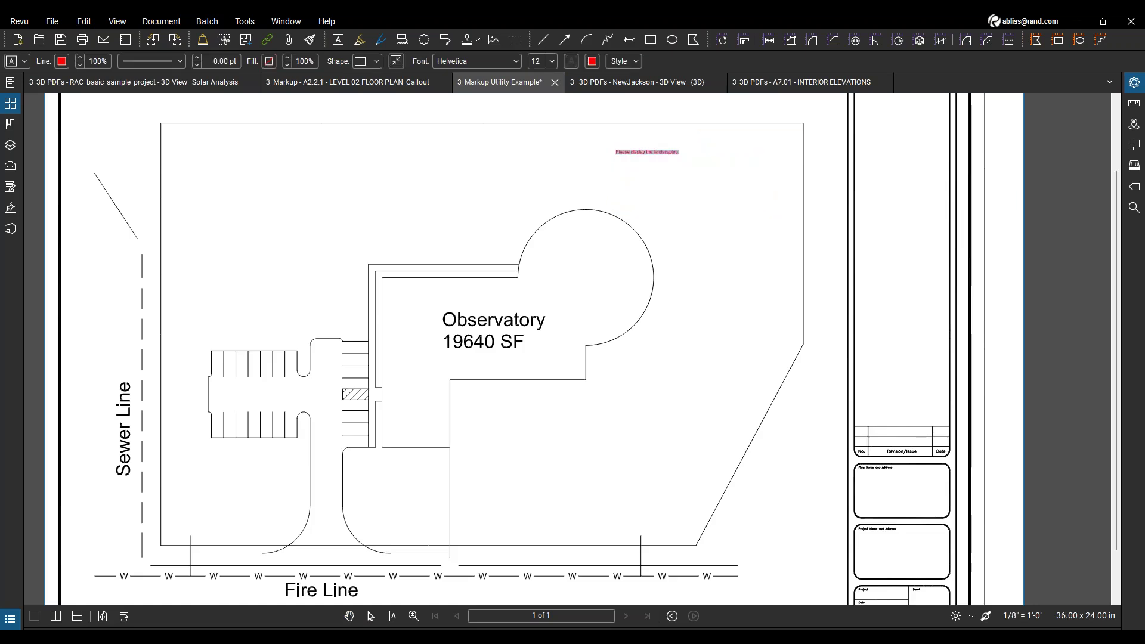
pyautogui.click(552, 62)
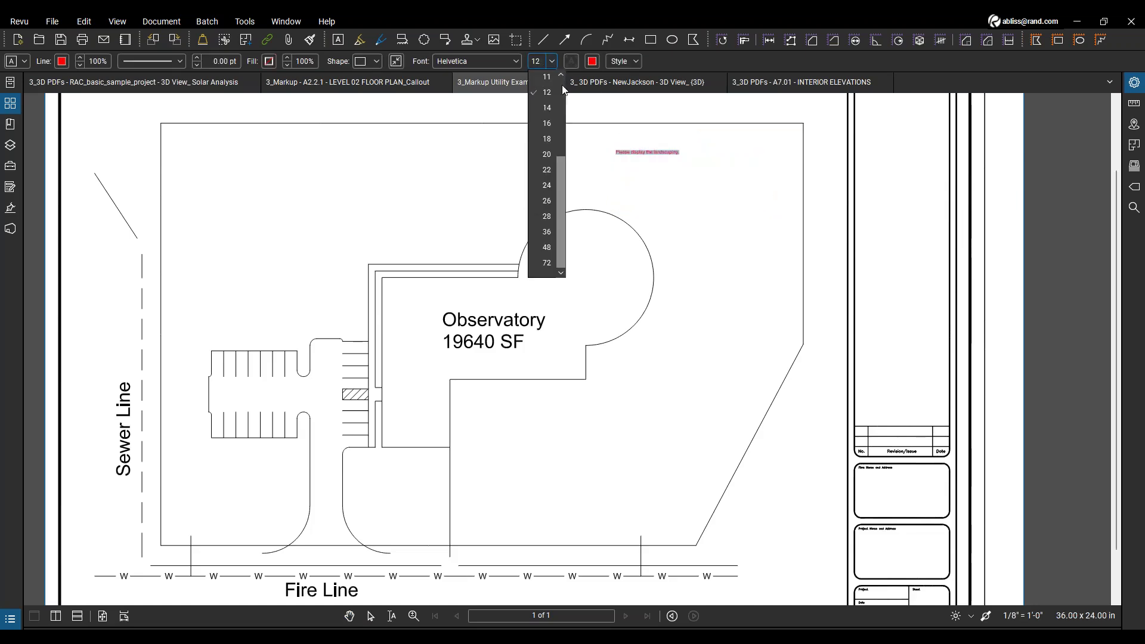
pyautogui.click(547, 154)
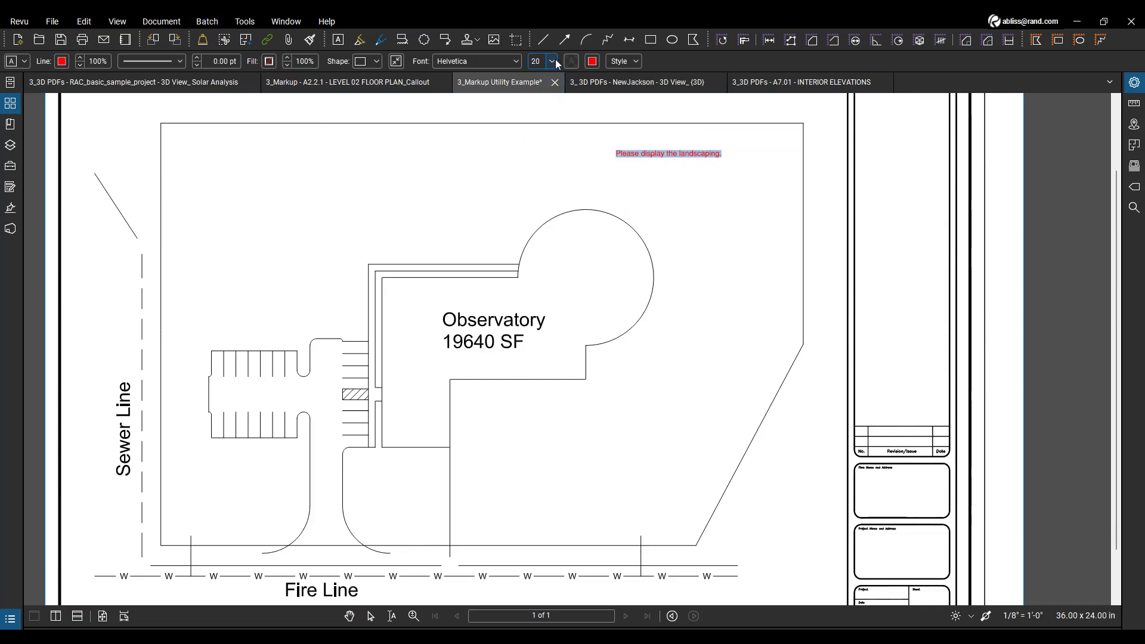
pyautogui.click(555, 60)
pyautogui.click(547, 172)
pyautogui.click(611, 172)
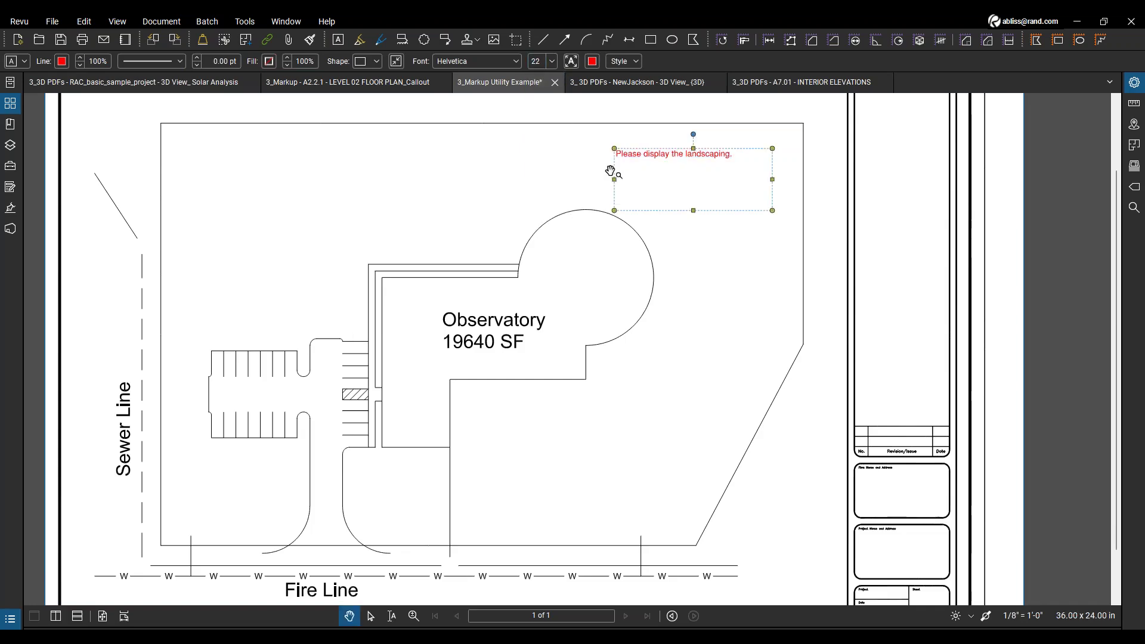
# Fill the lowest blank row of the title block's revision table with typewriter text: No. 1, "For Review" and date 1/1/24.
pyautogui.click(244, 23)
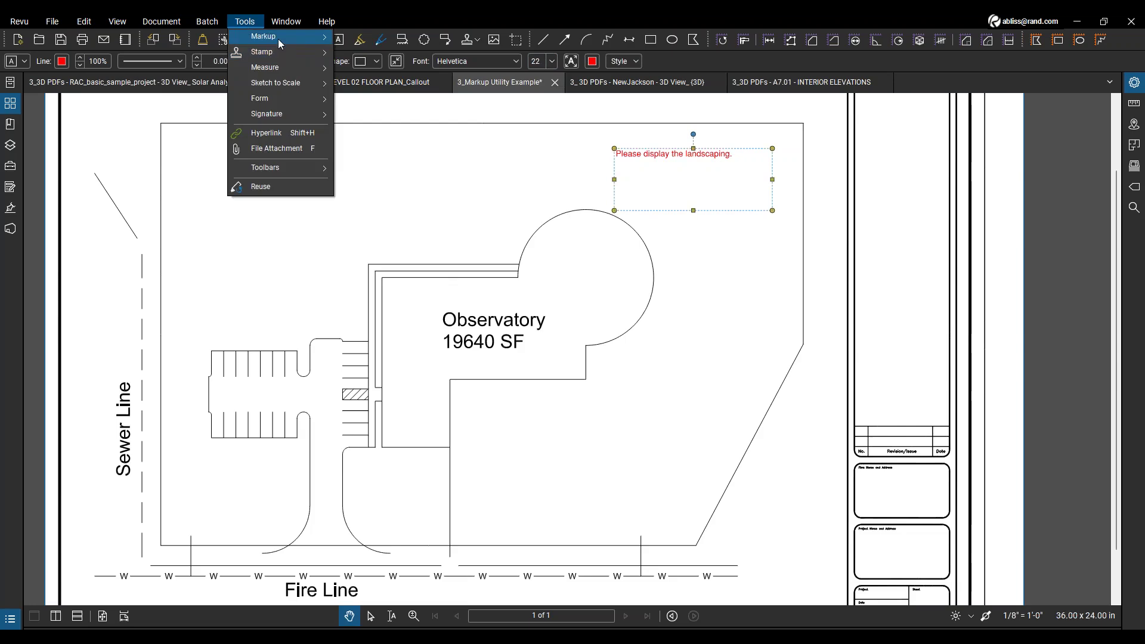
pyautogui.moveTo(280, 41)
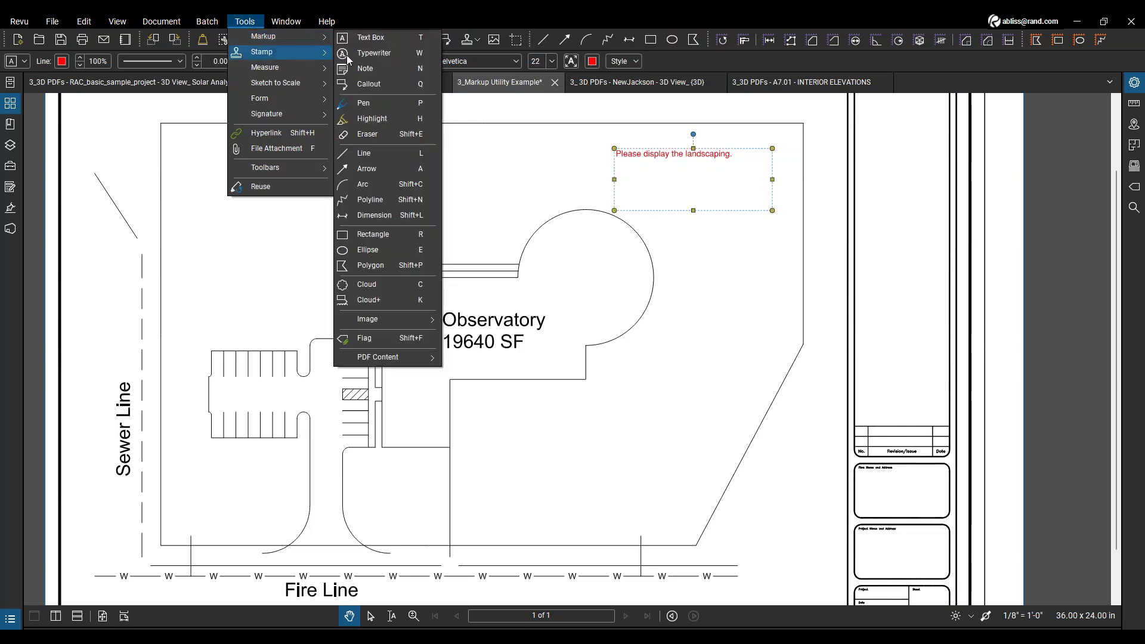
pyautogui.click(386, 56)
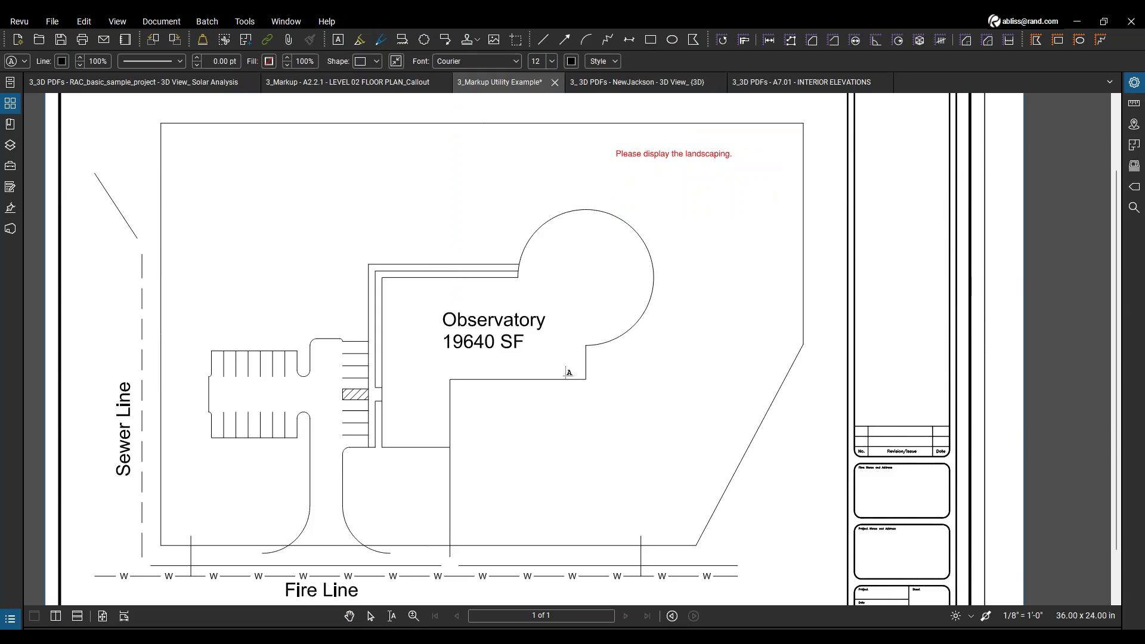
pyautogui.scroll(-2, 886, 447)
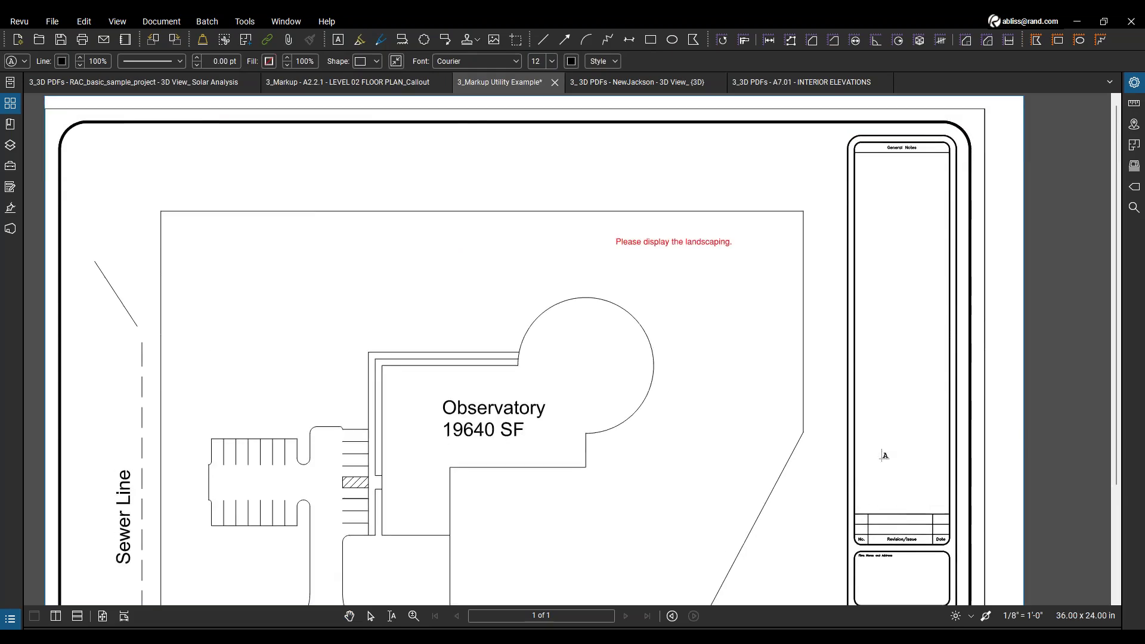
pyautogui.scroll(5, 909, 533)
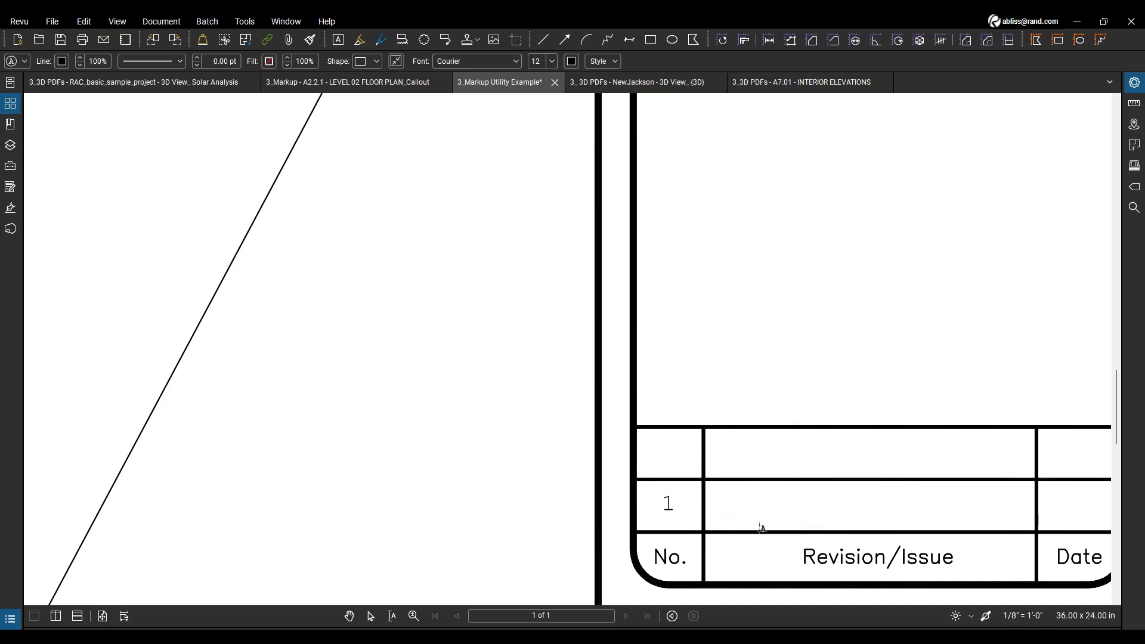
pyautogui.write('For Review')
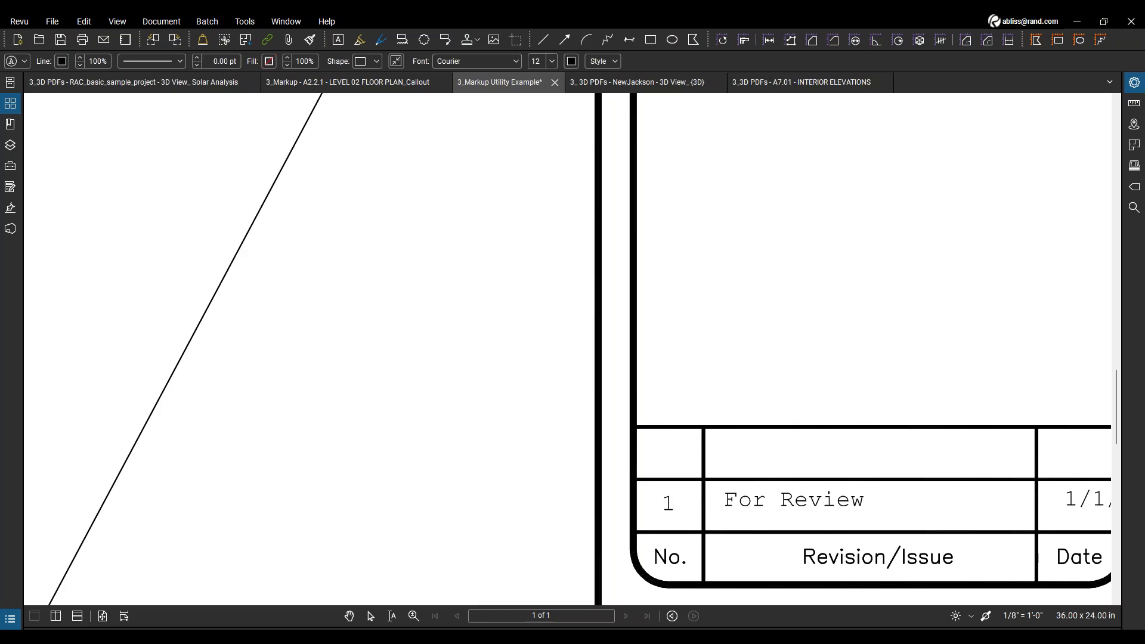
# Shift the 1/1/24 revision date left into its Date cell and set its font size to 11.
pyautogui.scroll(-6, 552, 424)
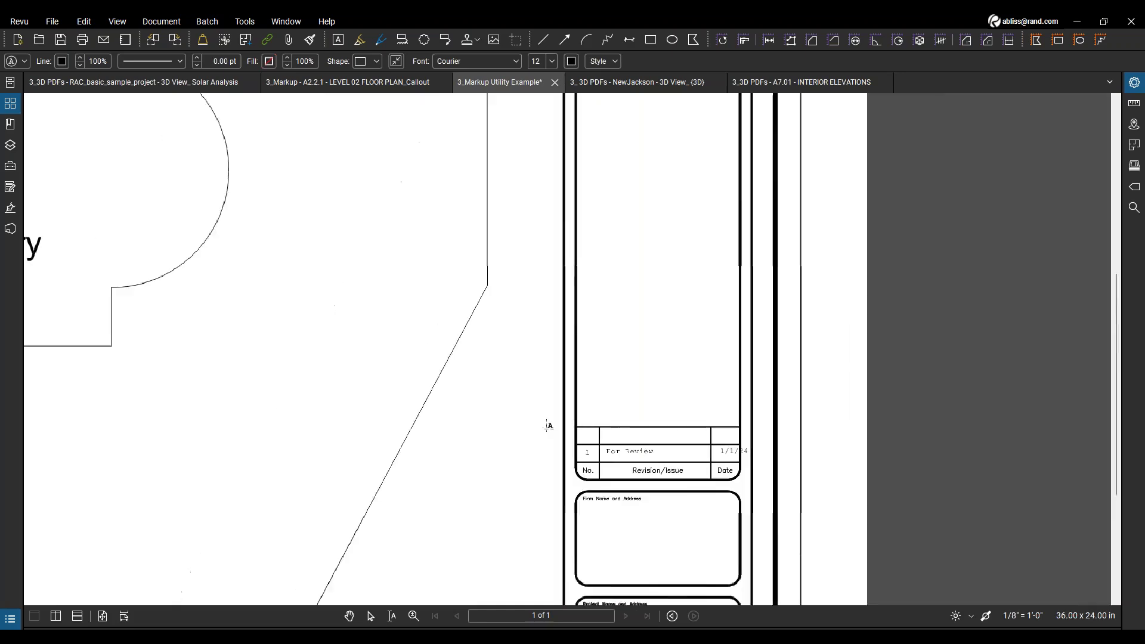
pyautogui.scroll(1, 551, 426)
pyautogui.scroll(3, 743, 464)
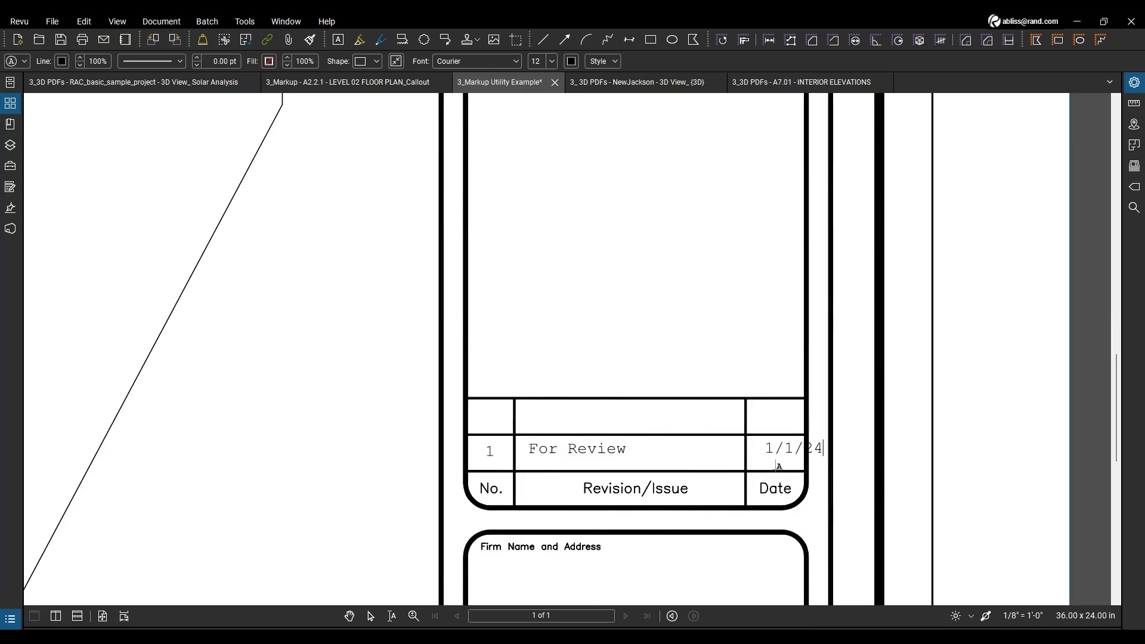
pyautogui.click(779, 449)
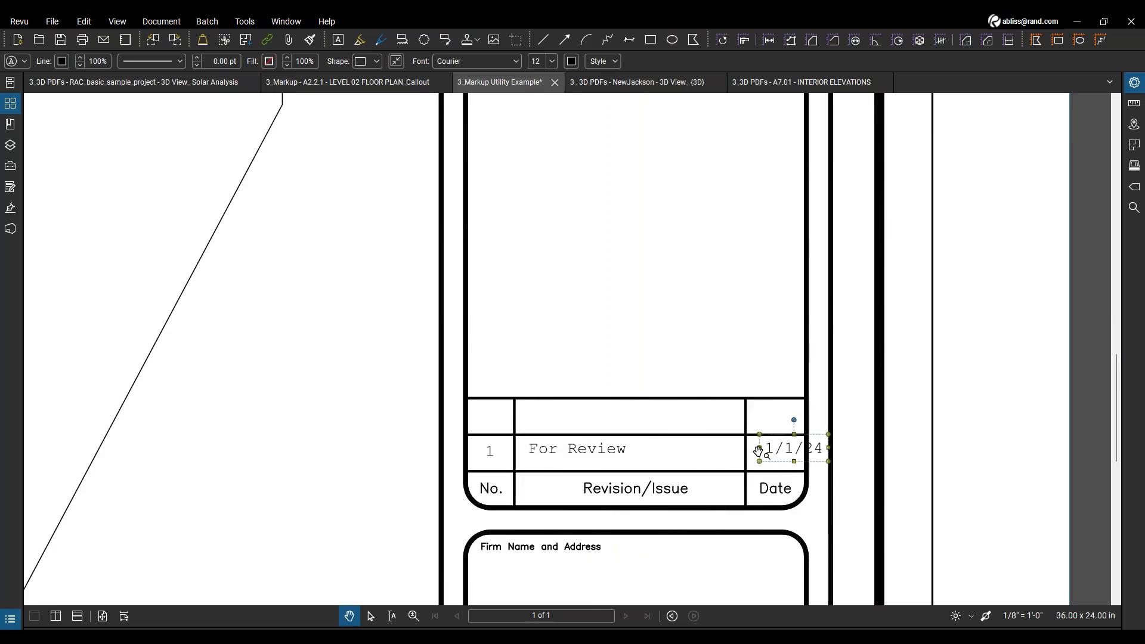
pyautogui.moveTo(763, 460); pyautogui.dragTo(746, 461)
pyautogui.doubleClick(773, 447)
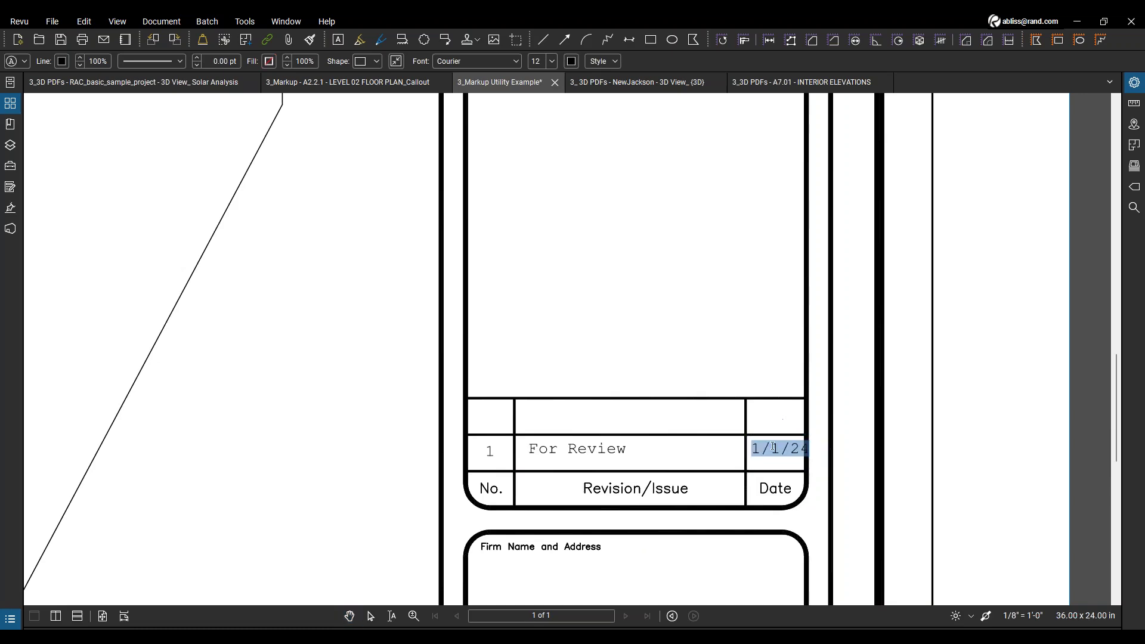
pyautogui.click(552, 62)
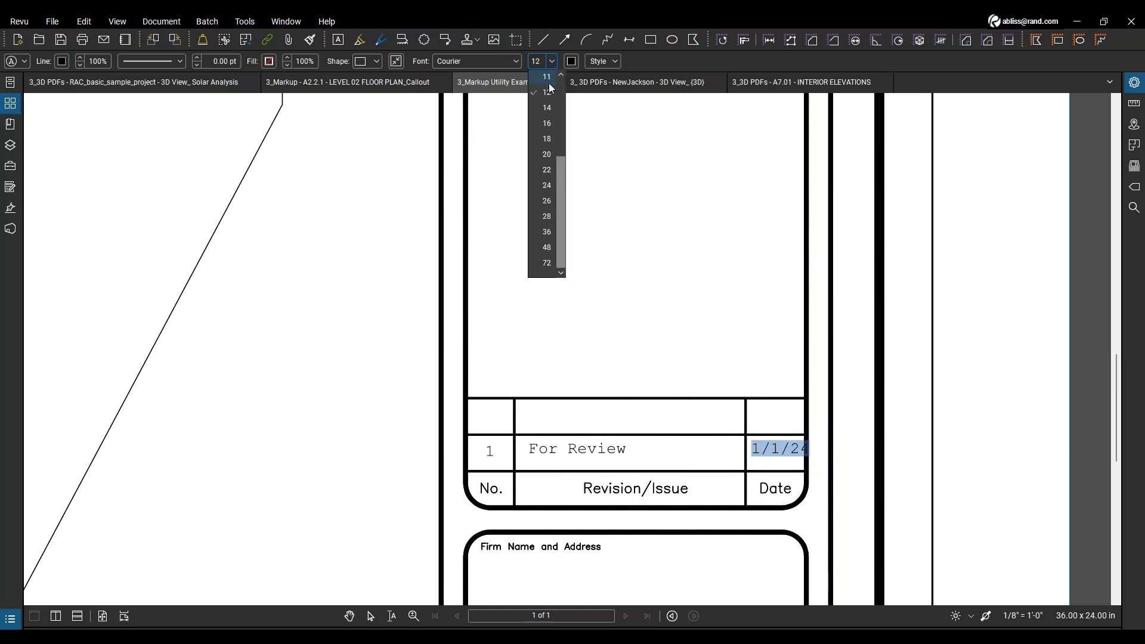
pyautogui.click(553, 78)
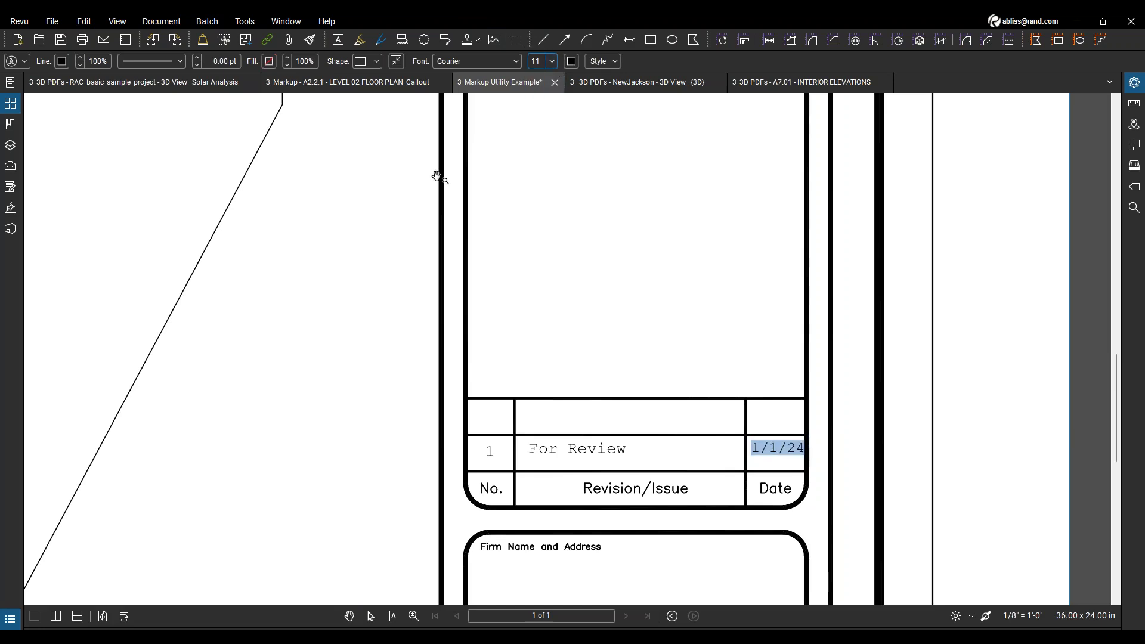
pyautogui.press('Escape')
# Place a note on the Observatory's 19640 SF label reading "Can we add a comma to this number?" and close its pop-up.
pyautogui.scroll(-5, 341, 287)
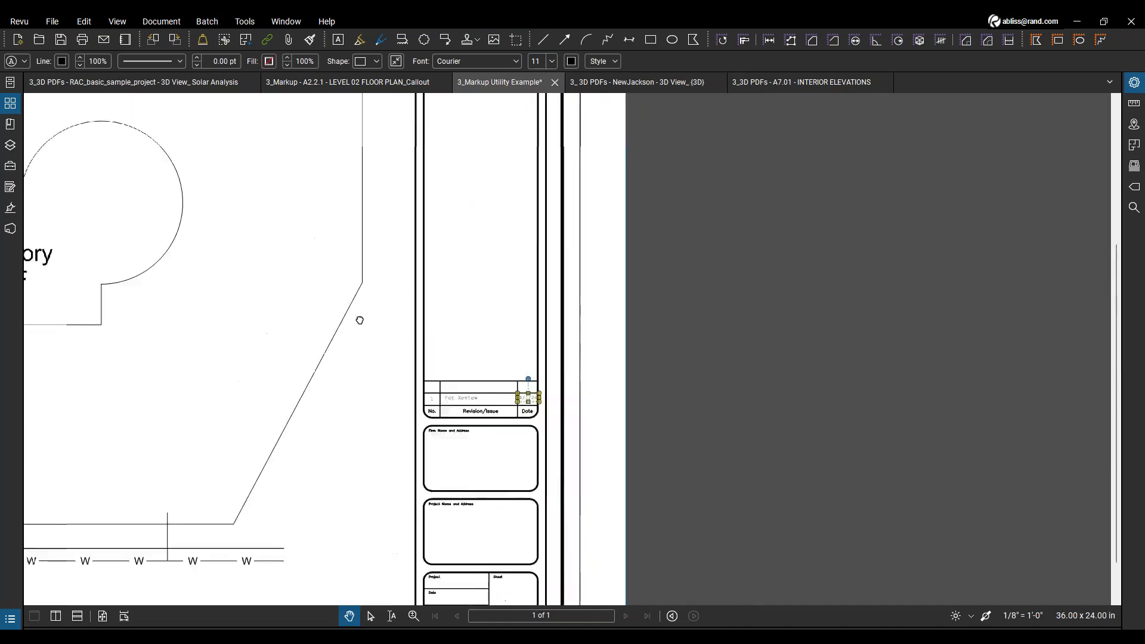
pyautogui.click(245, 21)
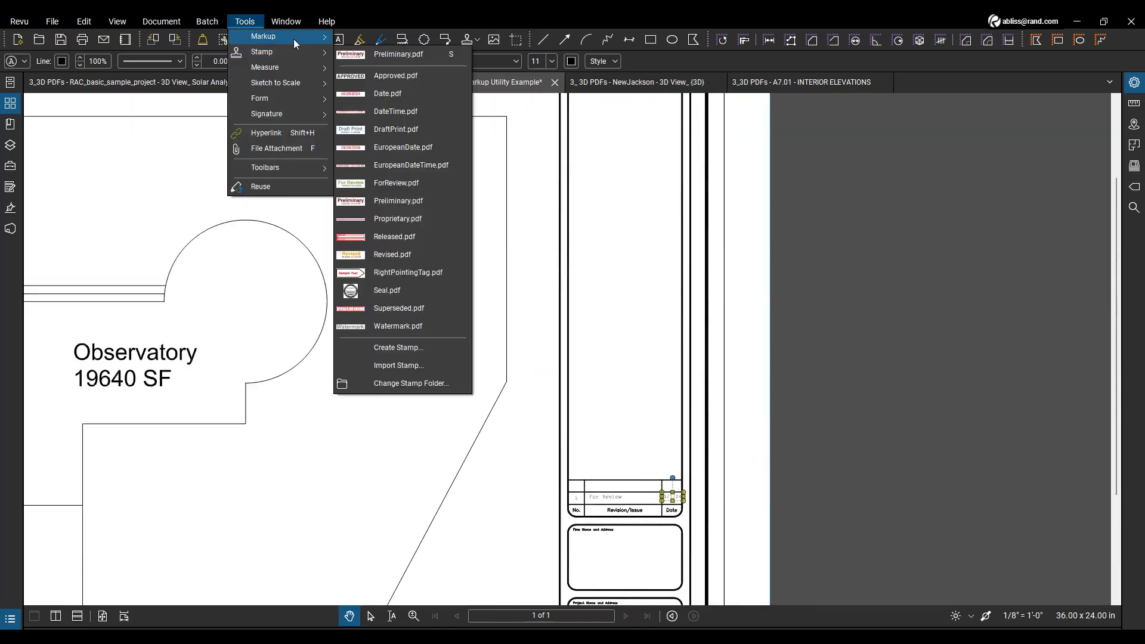
pyautogui.moveTo(293, 38)
pyautogui.click(378, 69)
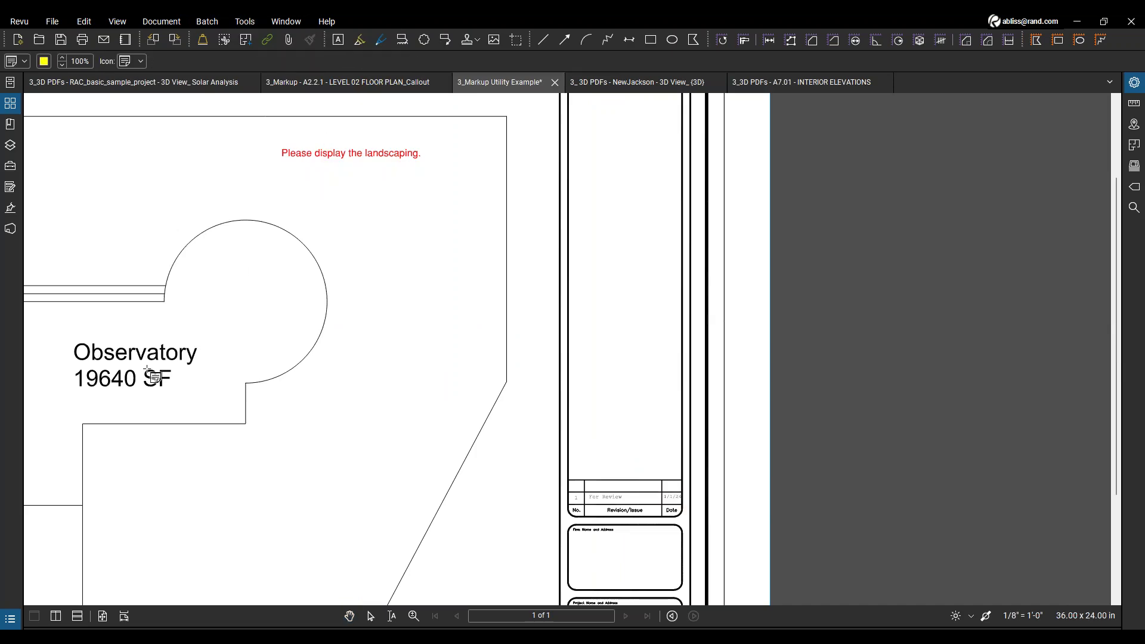
pyautogui.scroll(2, 147, 370)
pyautogui.scroll(-3, 132, 365)
pyautogui.scroll(2, 133, 365)
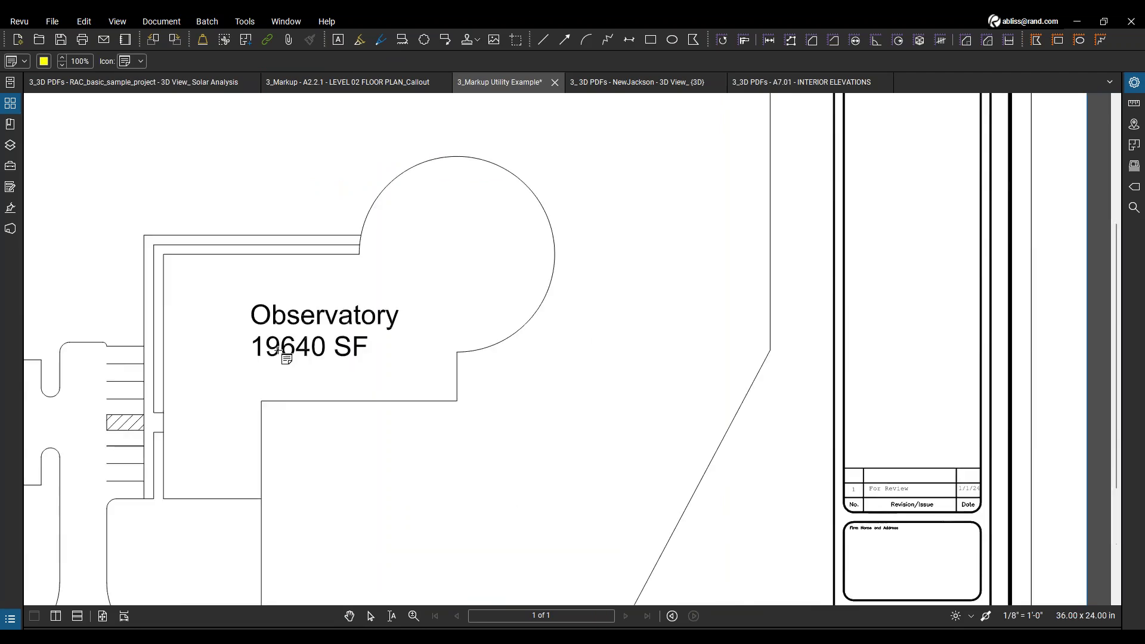
pyautogui.click(281, 344)
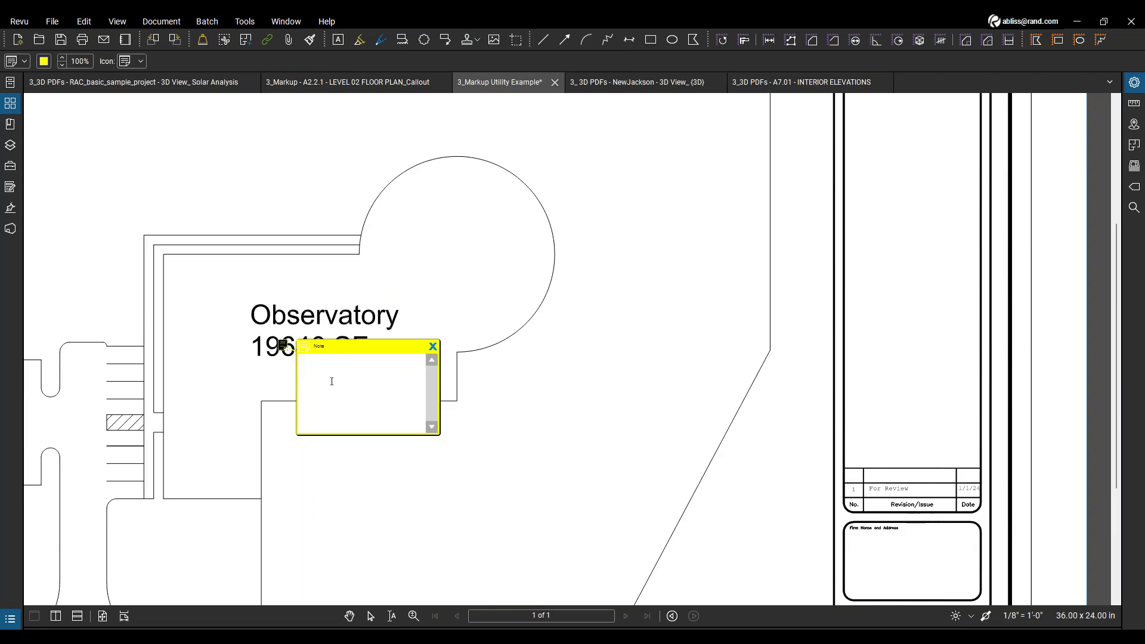
pyautogui.write('Can we add a comma to this number?')
pyautogui.moveTo(559, 434); pyautogui.dragTo(558, 430)
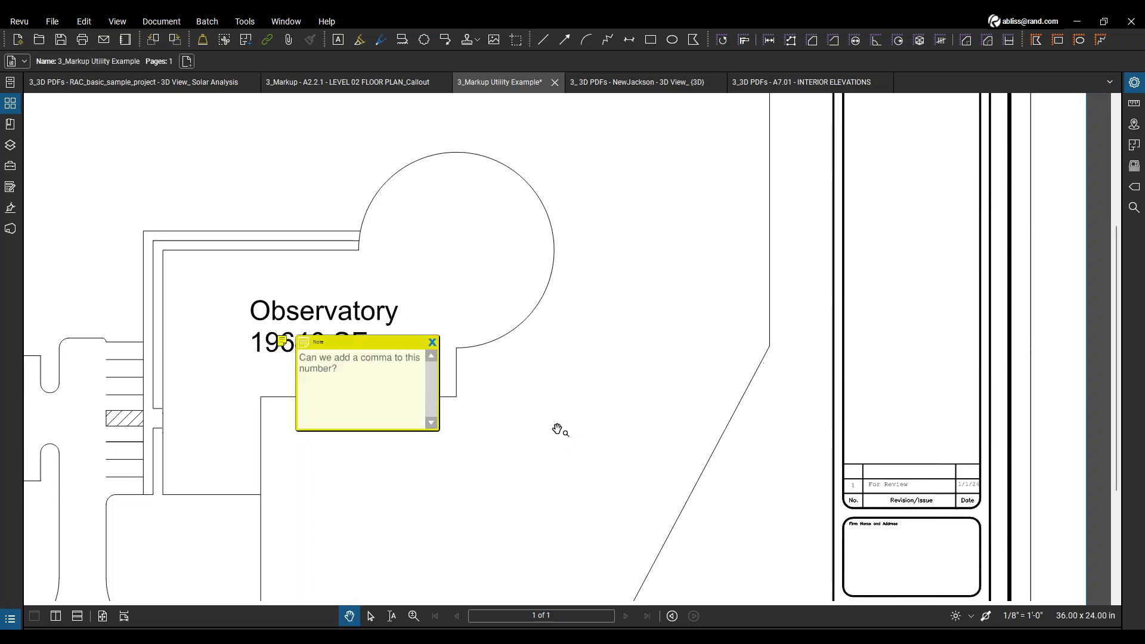
pyautogui.click(433, 343)
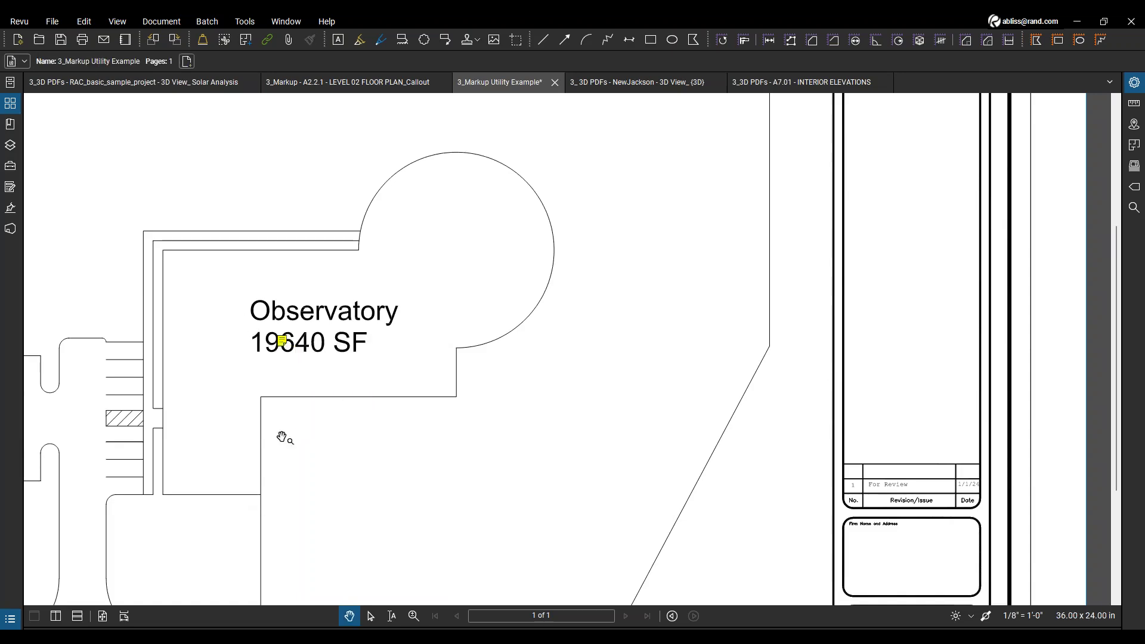
# Add a callout pointing at the upper-right arc of the Observatory's circle, reading "Please label the radius dimension".
pyautogui.click(244, 27)
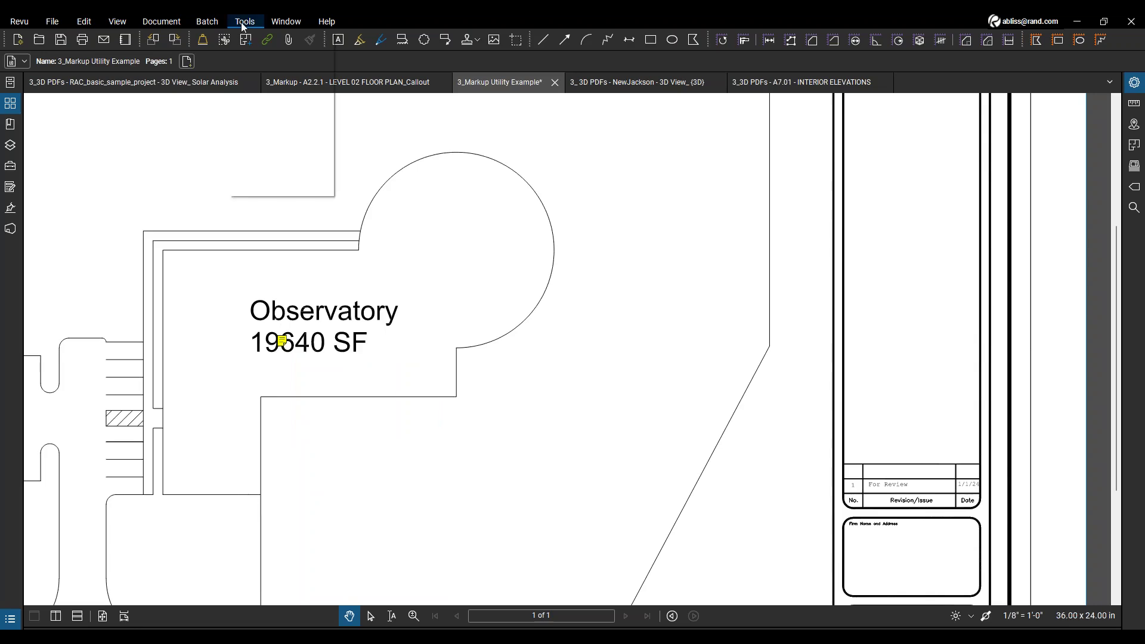
pyautogui.moveTo(283, 37)
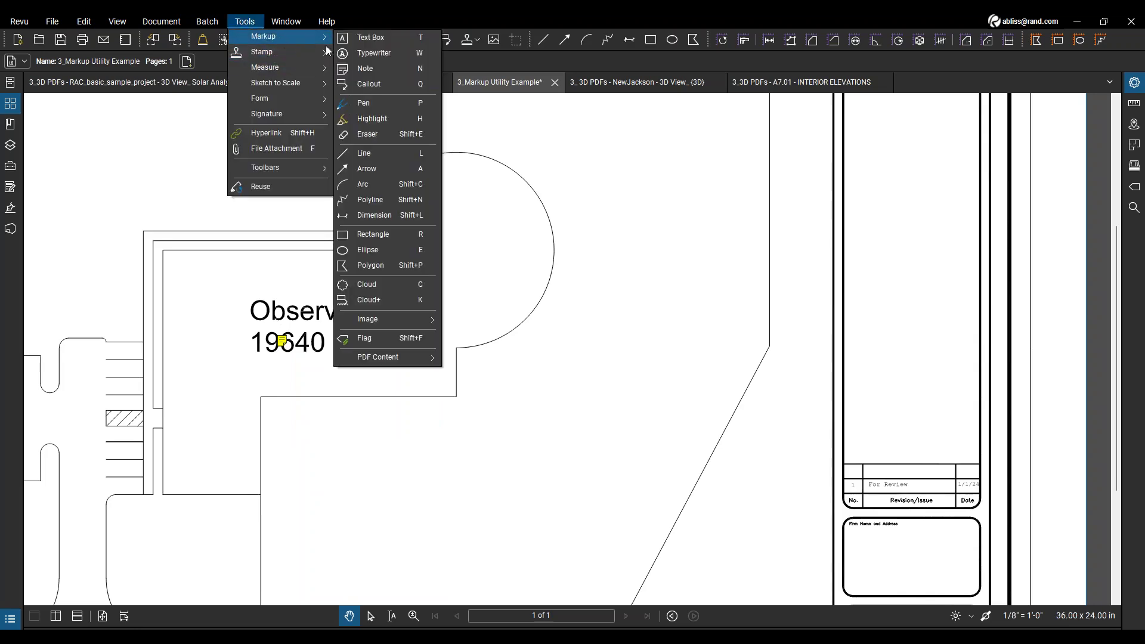
pyautogui.click(373, 84)
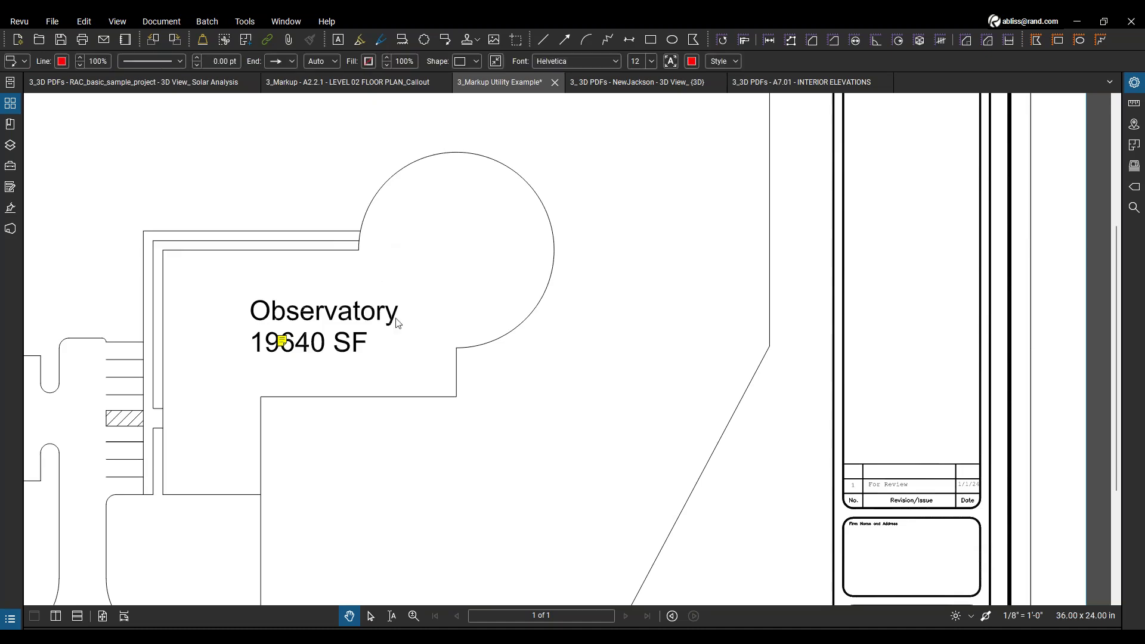
pyautogui.scroll(-3, 350, 212)
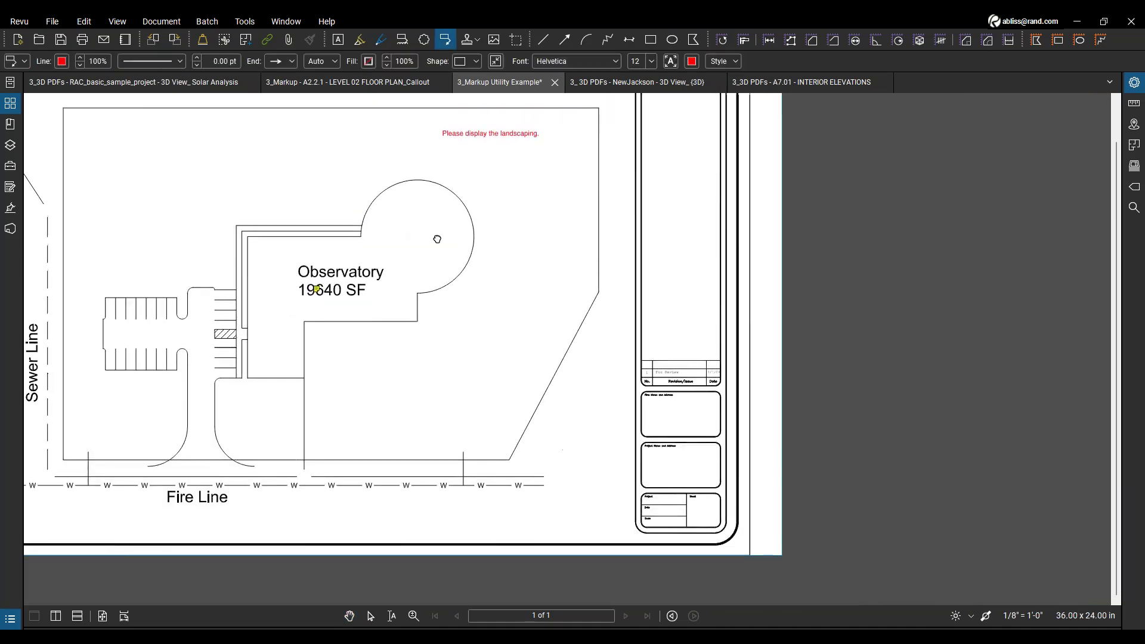
pyautogui.scroll(2, 438, 239)
pyautogui.click(366, 256)
pyautogui.click(419, 218)
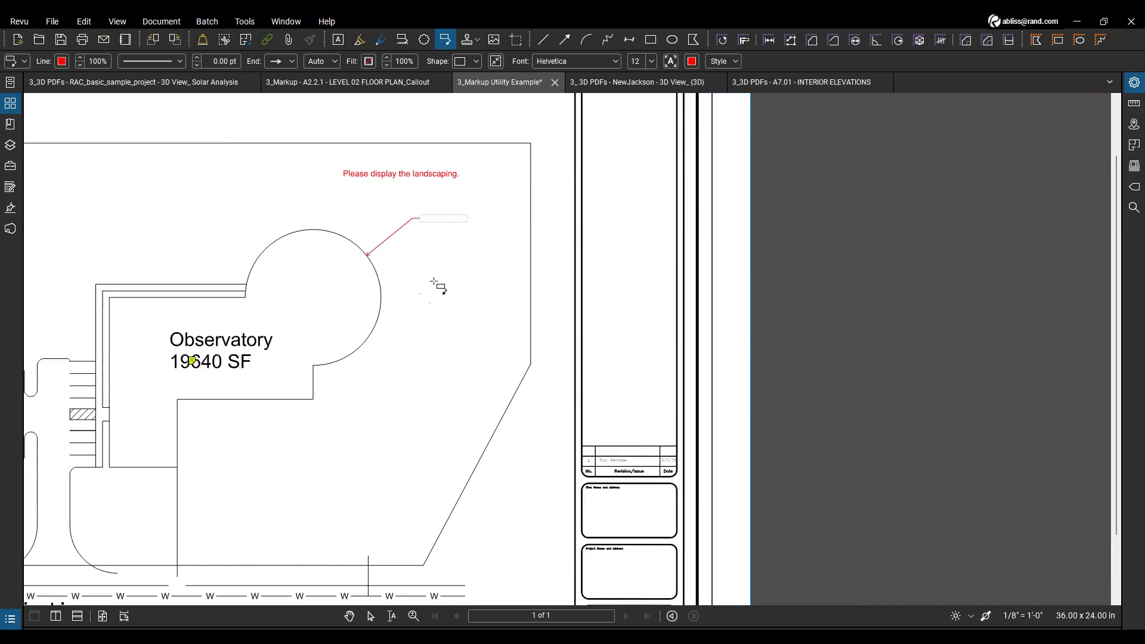
pyautogui.press('Escape')
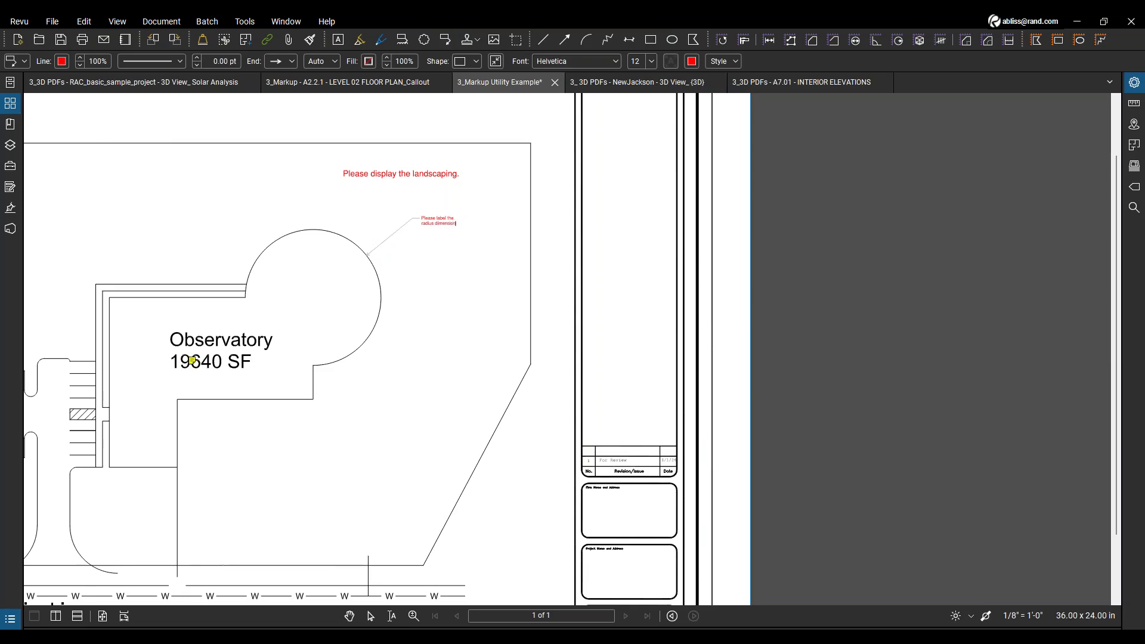
pyautogui.click(435, 264)
# Add a second leader to the radius dimension callout, pointing at the site boundary line east of the Observatory.
pyautogui.scroll(3, 421, 276)
pyautogui.scroll(1, 421, 277)
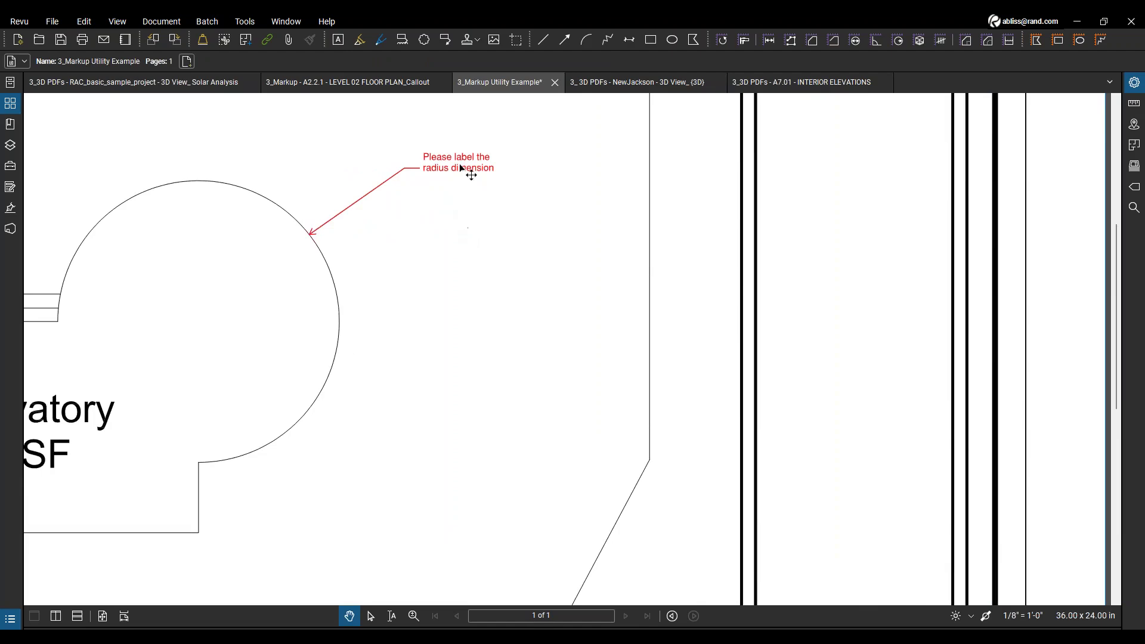
pyautogui.click(461, 178)
pyautogui.rightClick(451, 172)
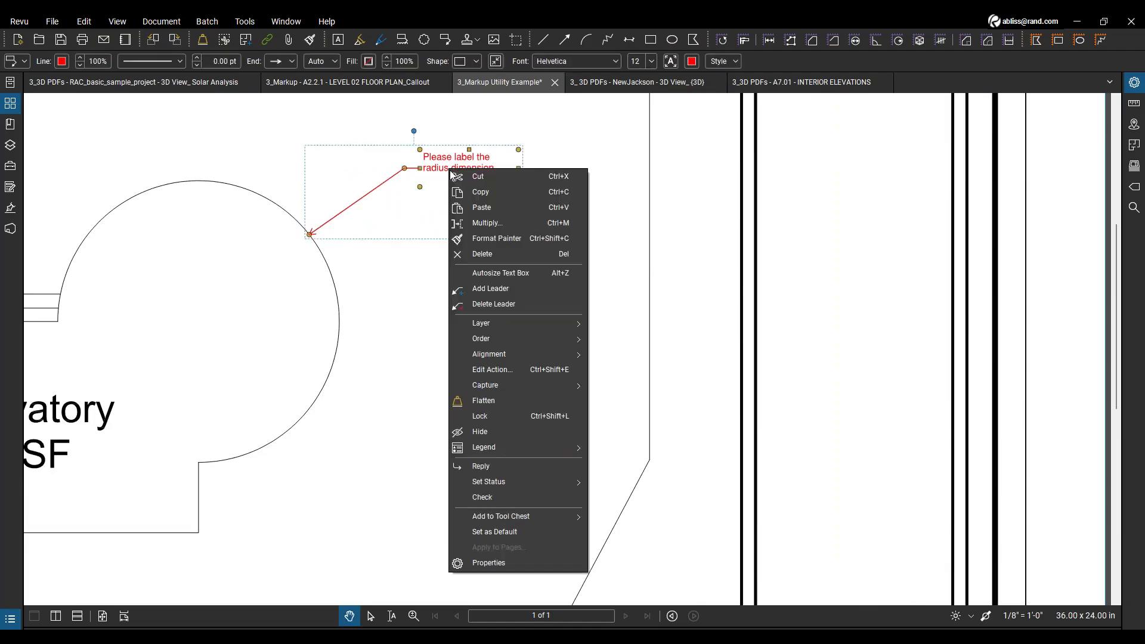
pyautogui.click(490, 289)
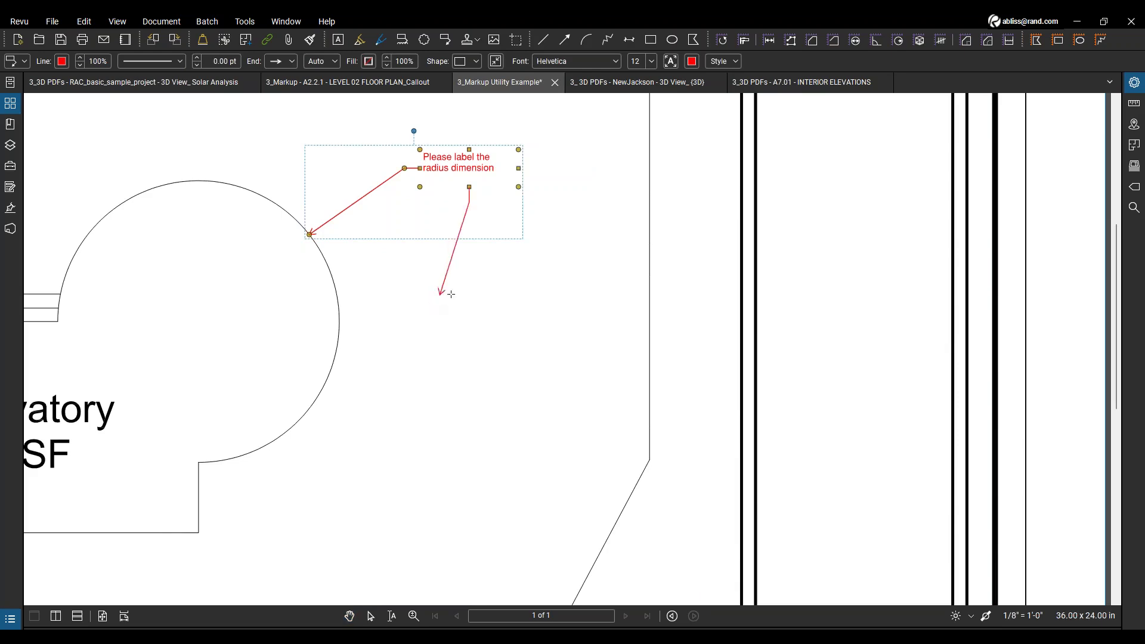
pyautogui.click(650, 257)
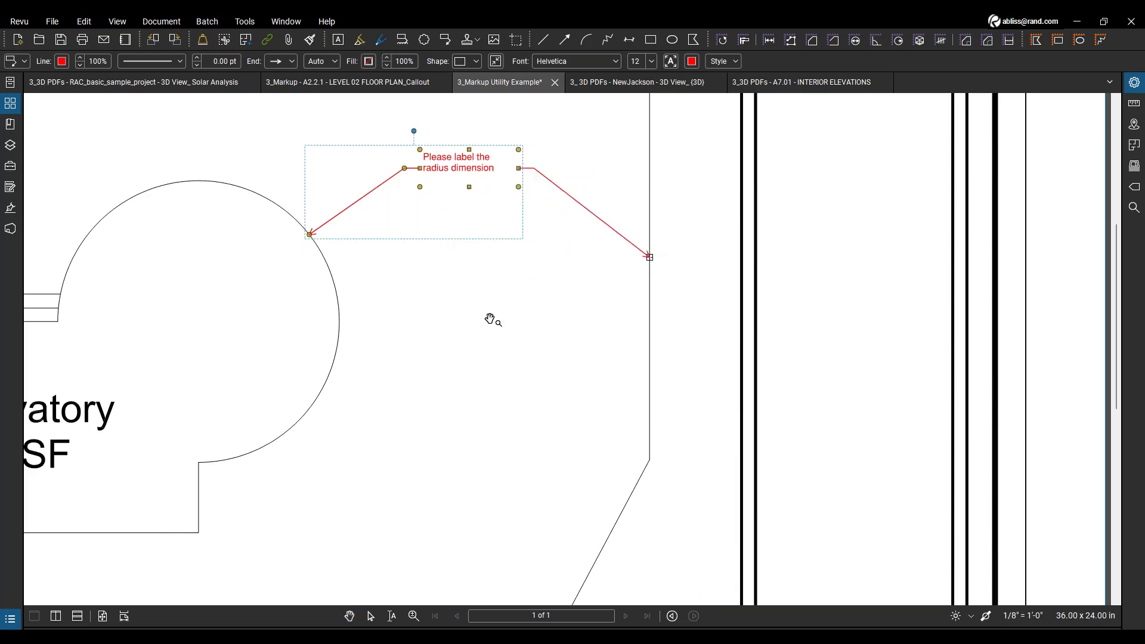
pyautogui.press('Escape')
# Save the two-leader radius dimension callout to the AB tool set in the Tool Chest.
pyautogui.scroll(-4, 465, 332)
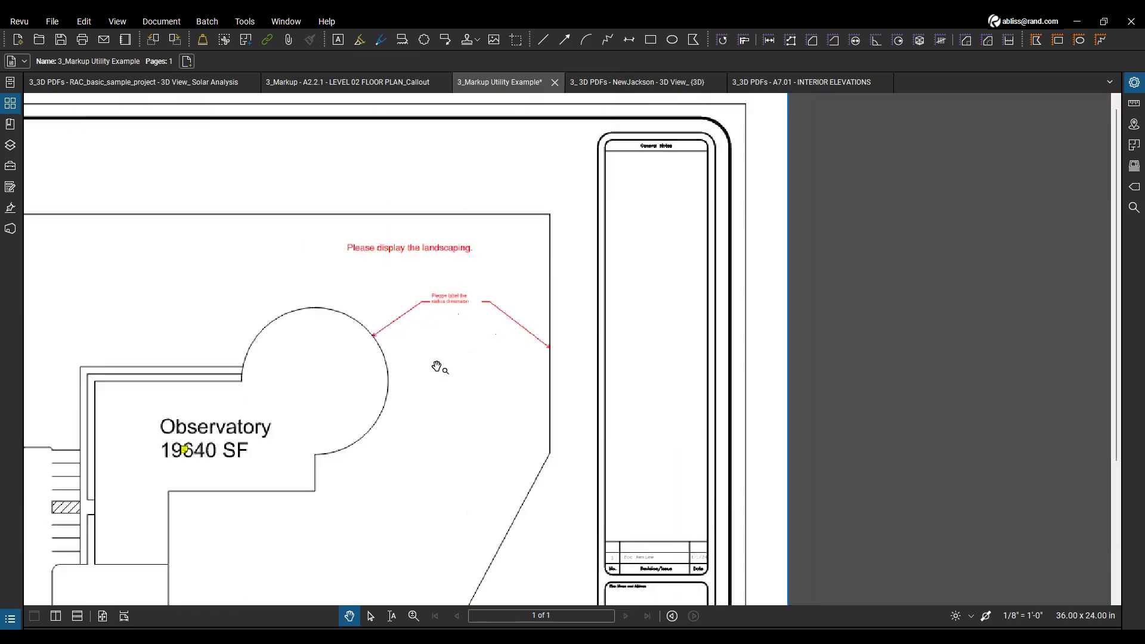
pyautogui.moveTo(437, 367); pyautogui.dragTo(486, 277)
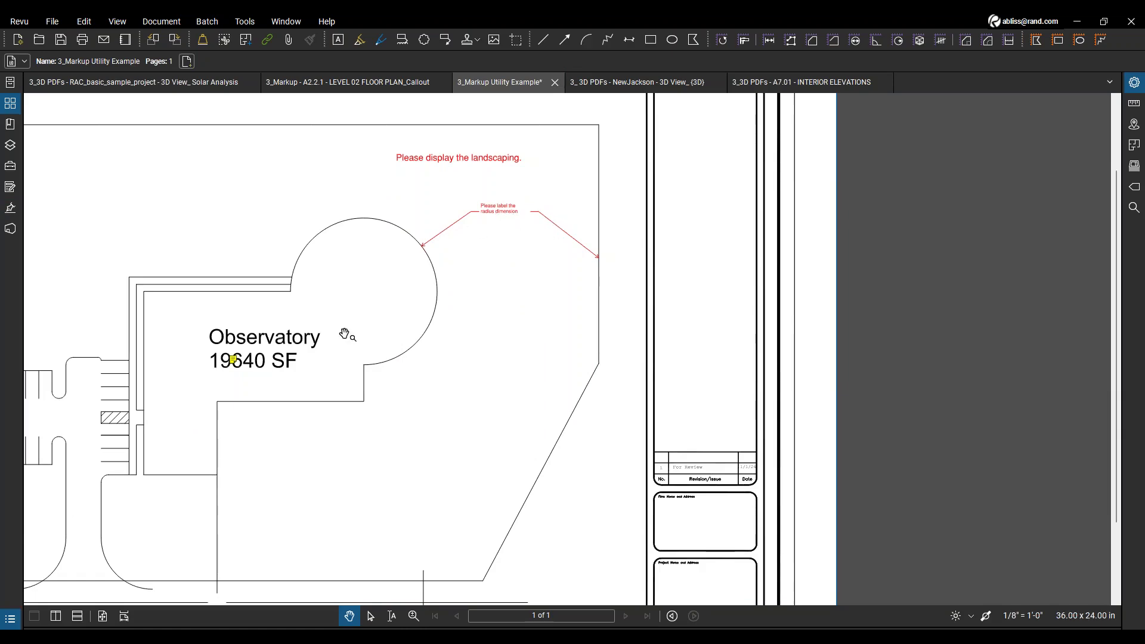
pyautogui.click(15, 166)
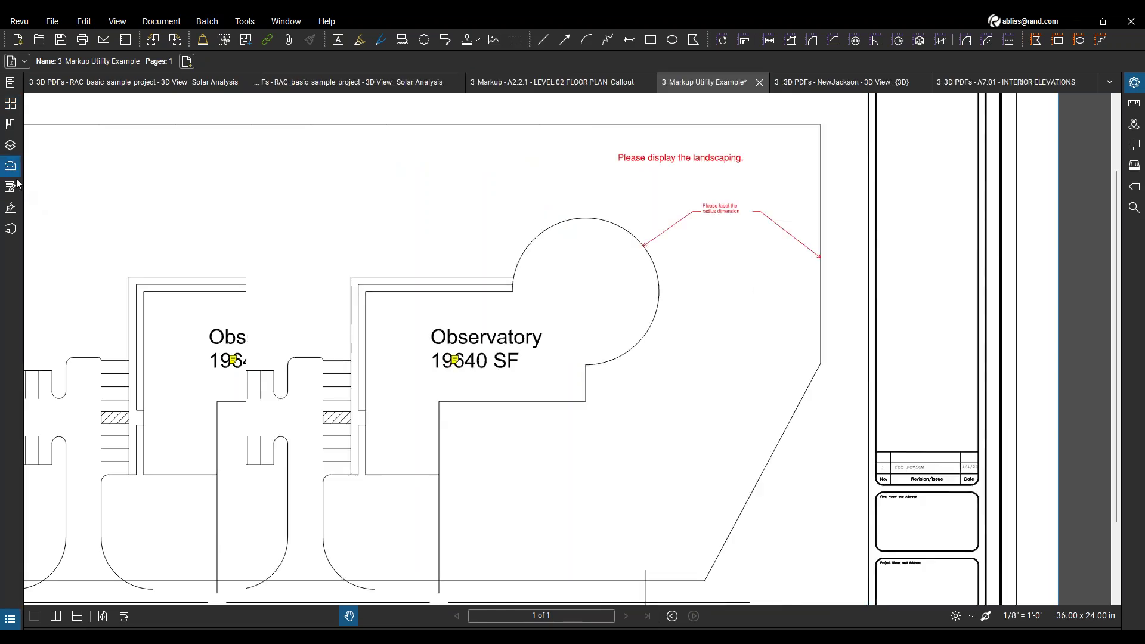
pyautogui.scroll(-8, 168, 347)
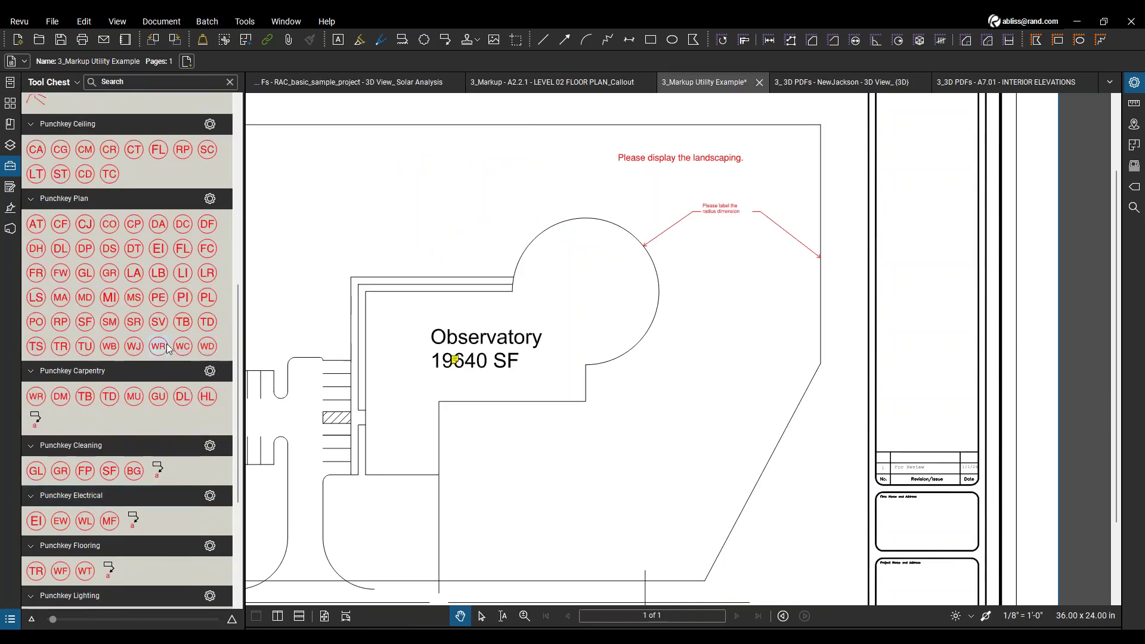
pyautogui.scroll(7, 137, 349)
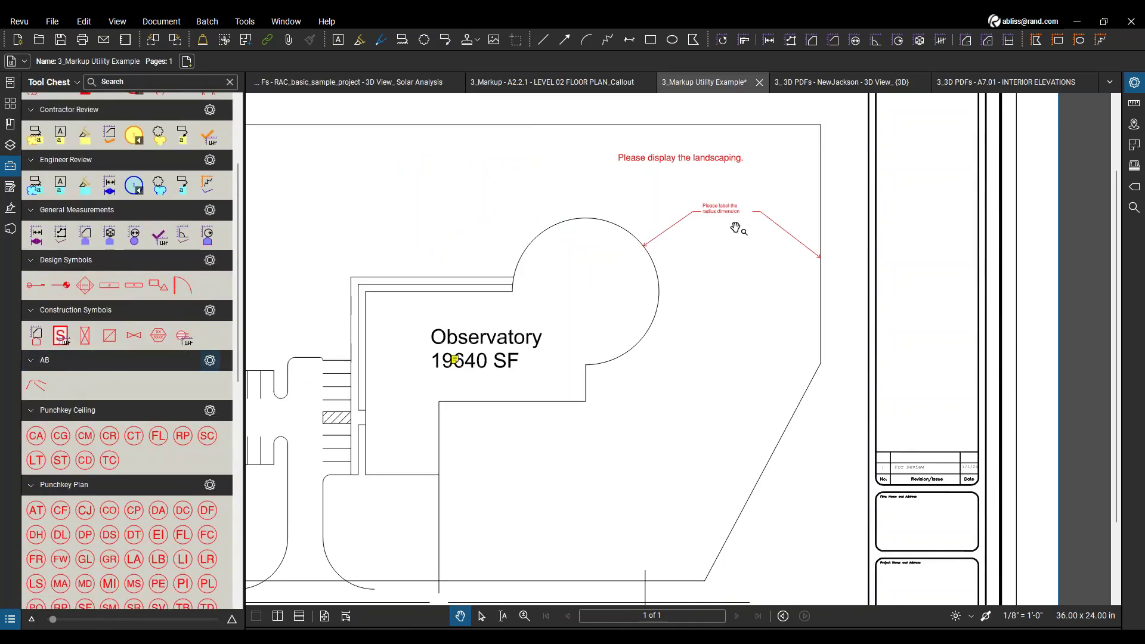
pyautogui.click(707, 225)
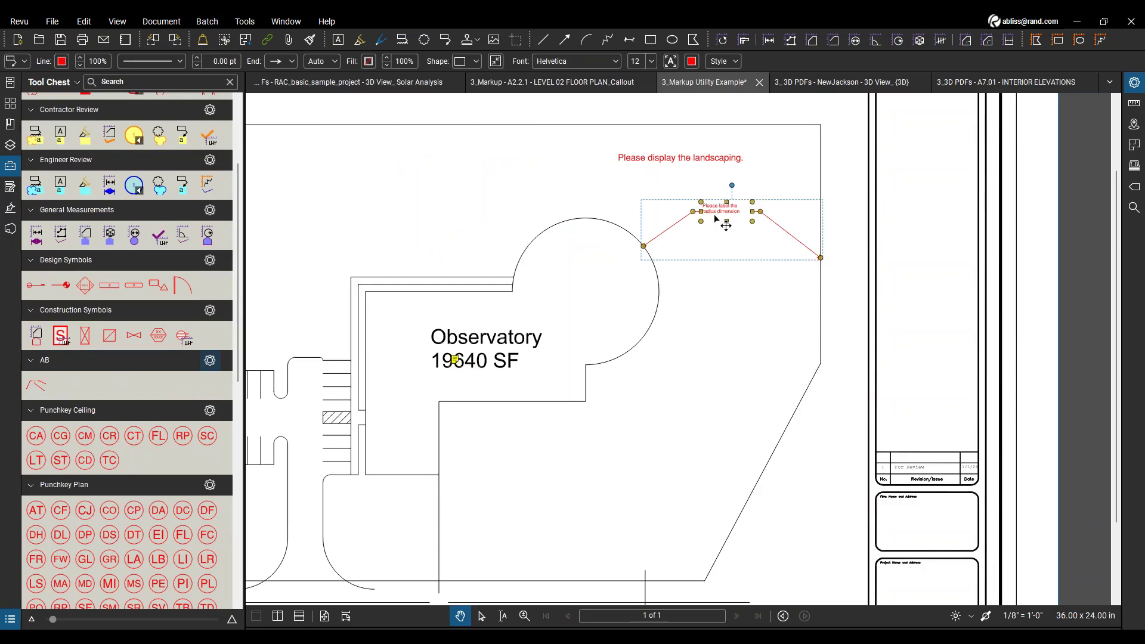
pyautogui.rightClick(714, 216)
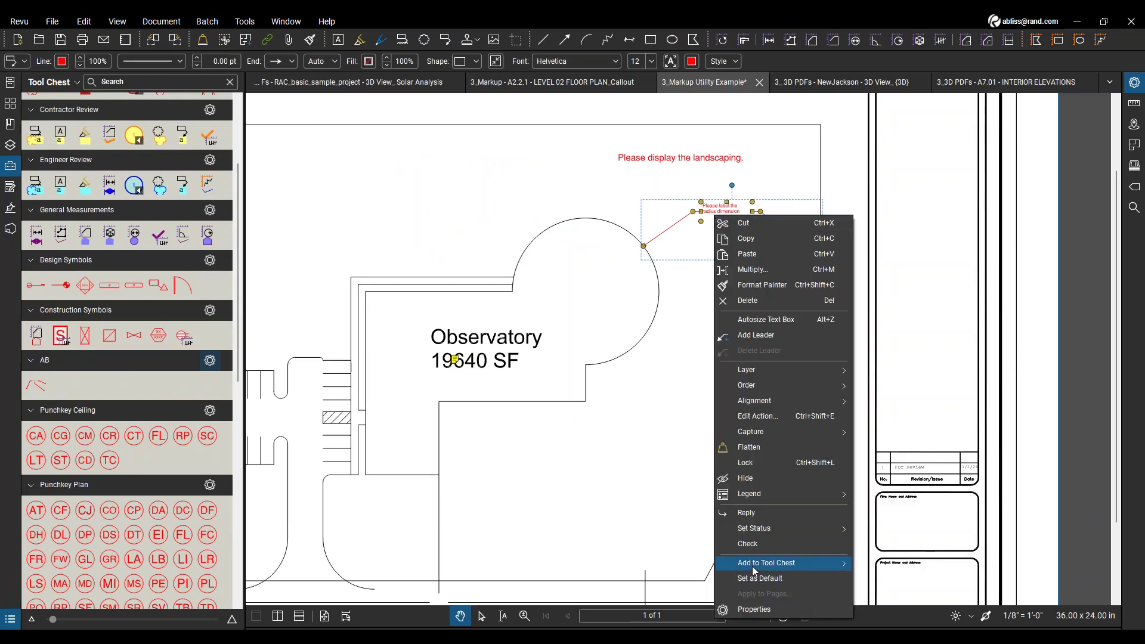
pyautogui.moveTo(770, 563)
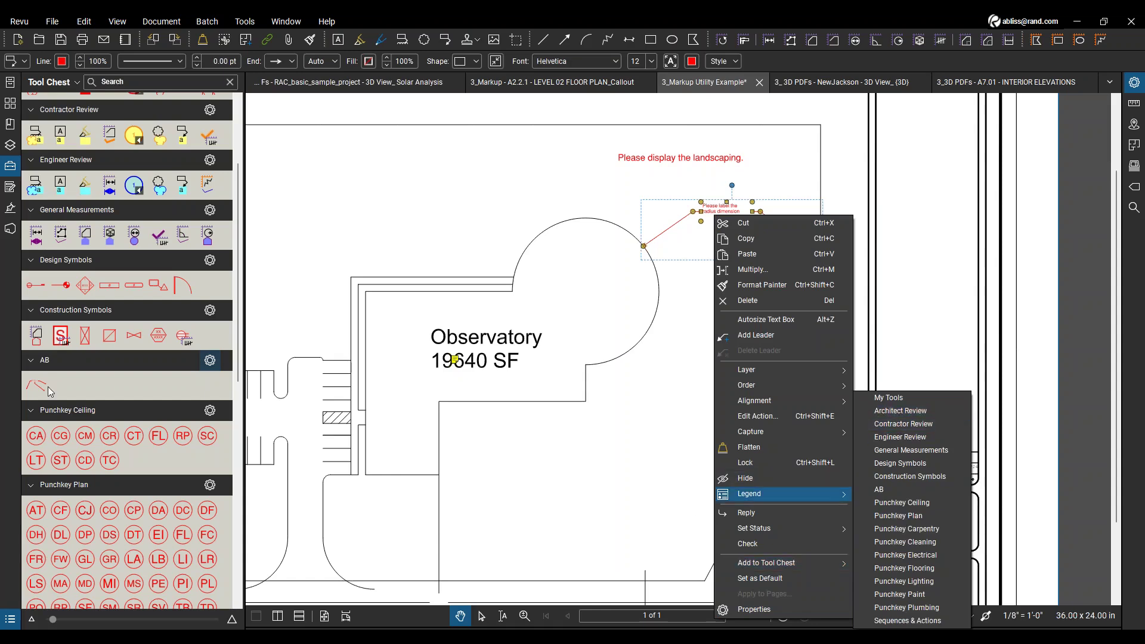
pyautogui.moveTo(813, 569)
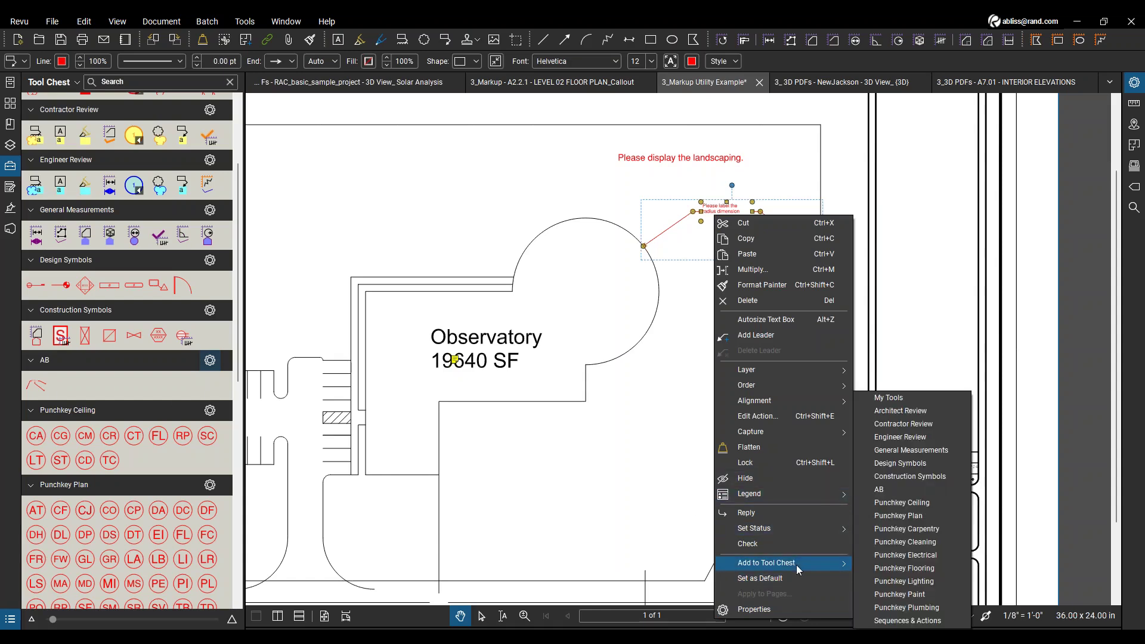
pyautogui.click(906, 490)
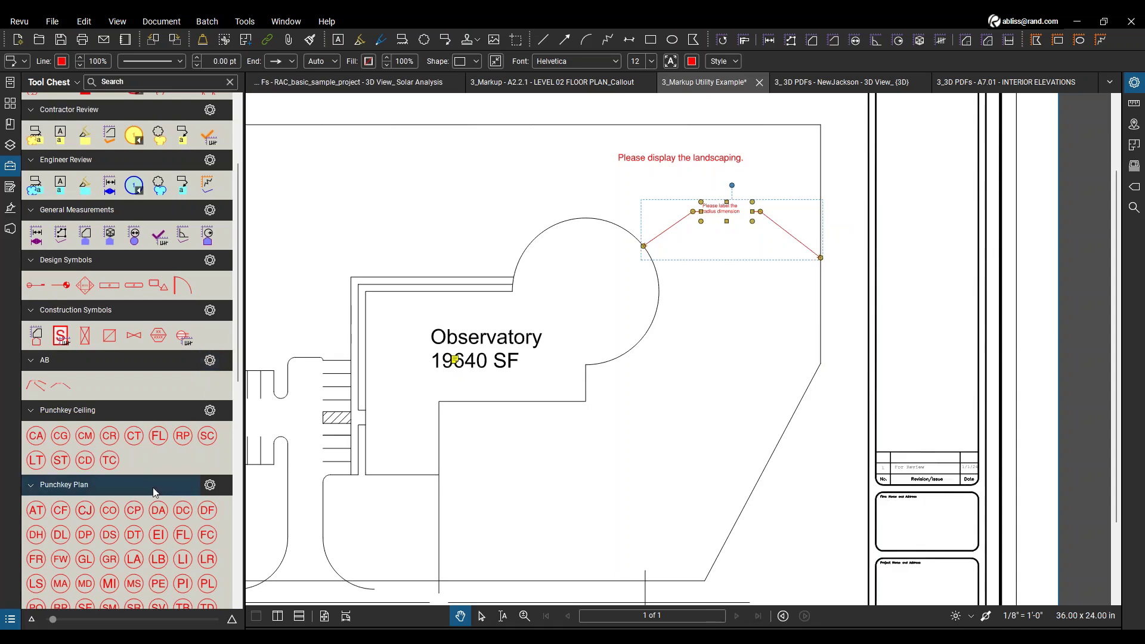
# Place a copy of the saved two-leader callout from the AB tool set above the site boundary's upper-left corner.
pyautogui.click(459, 200)
pyautogui.scroll(-3, 459, 206)
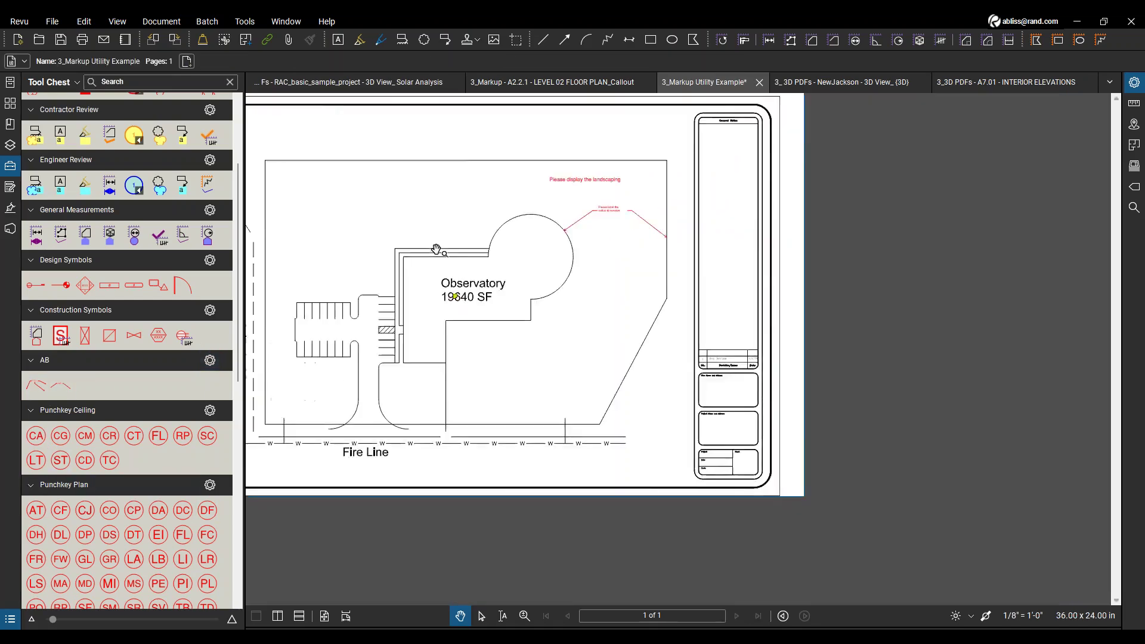
pyautogui.moveTo(438, 250); pyautogui.dragTo(632, 302)
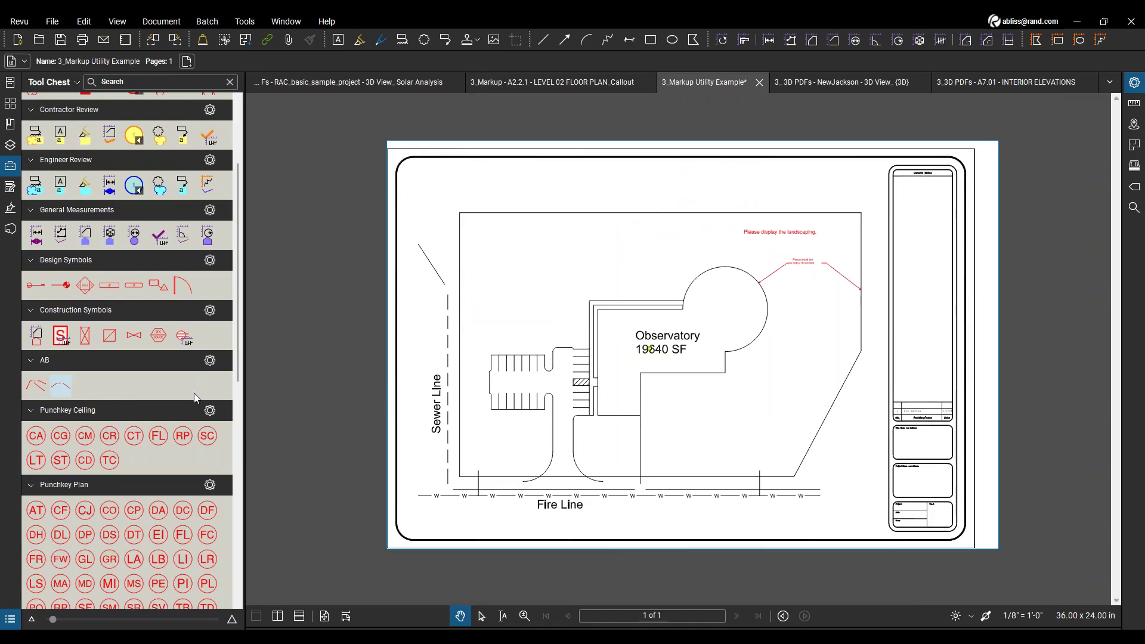
pyautogui.click(61, 386)
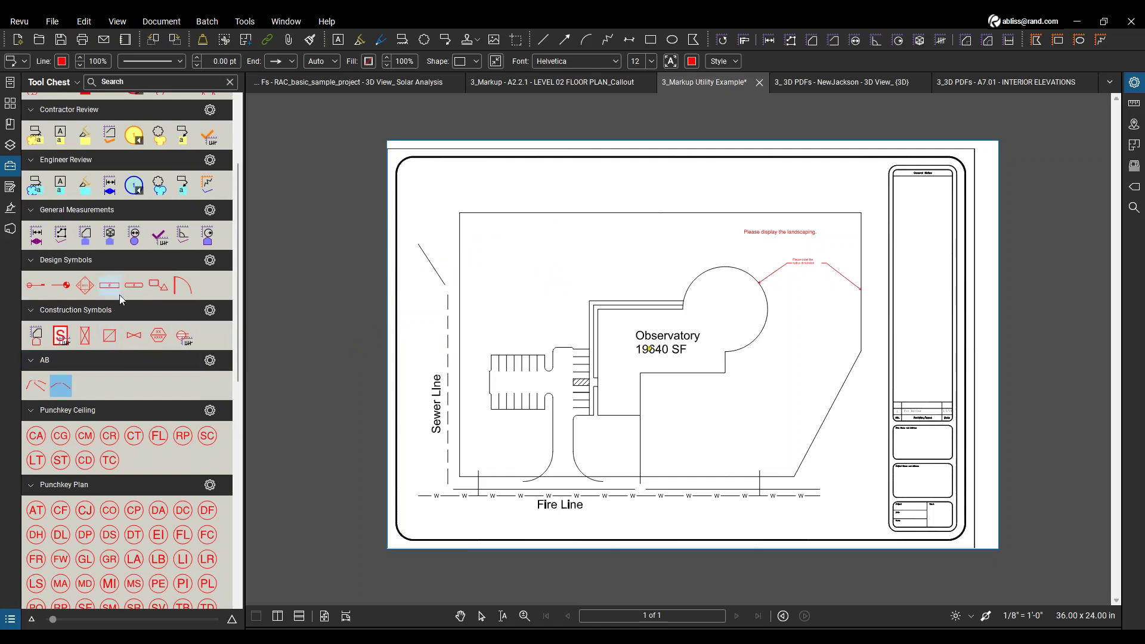
pyautogui.click(546, 248)
pyautogui.scroll(4, 432, 199)
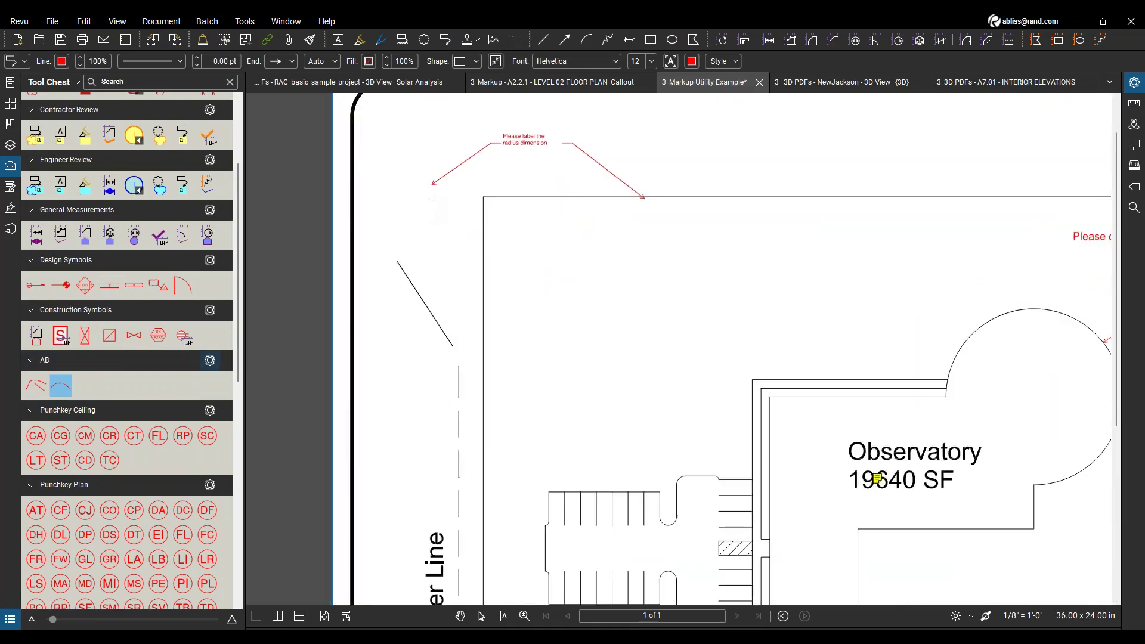
pyautogui.click(432, 199)
pyautogui.scroll(3, 533, 149)
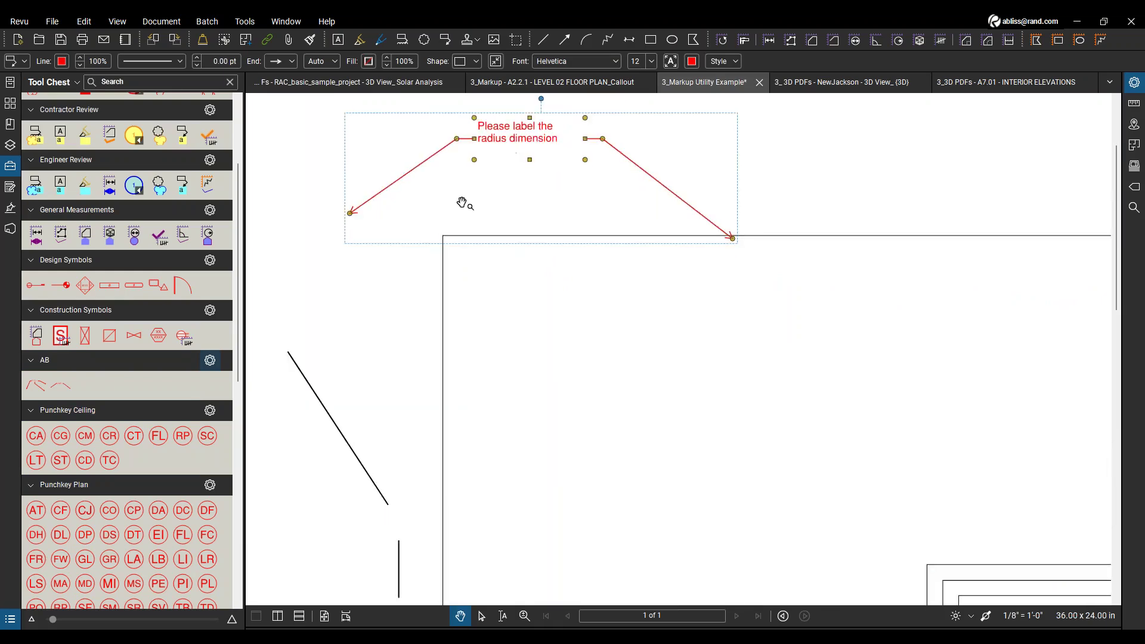
pyautogui.click(593, 340)
# Draw several crossing freehand Pen strokes in the open area above the parking lot.
pyautogui.scroll(-8, 586, 344)
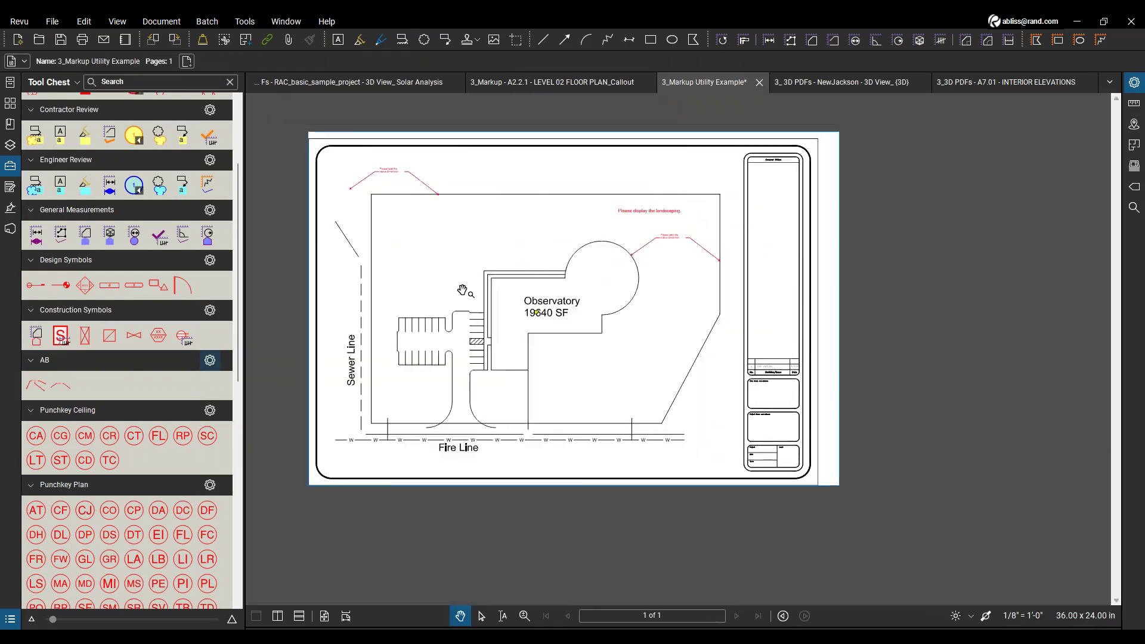
pyautogui.moveTo(523, 321); pyautogui.dragTo(615, 317)
pyautogui.scroll(1, 604, 266)
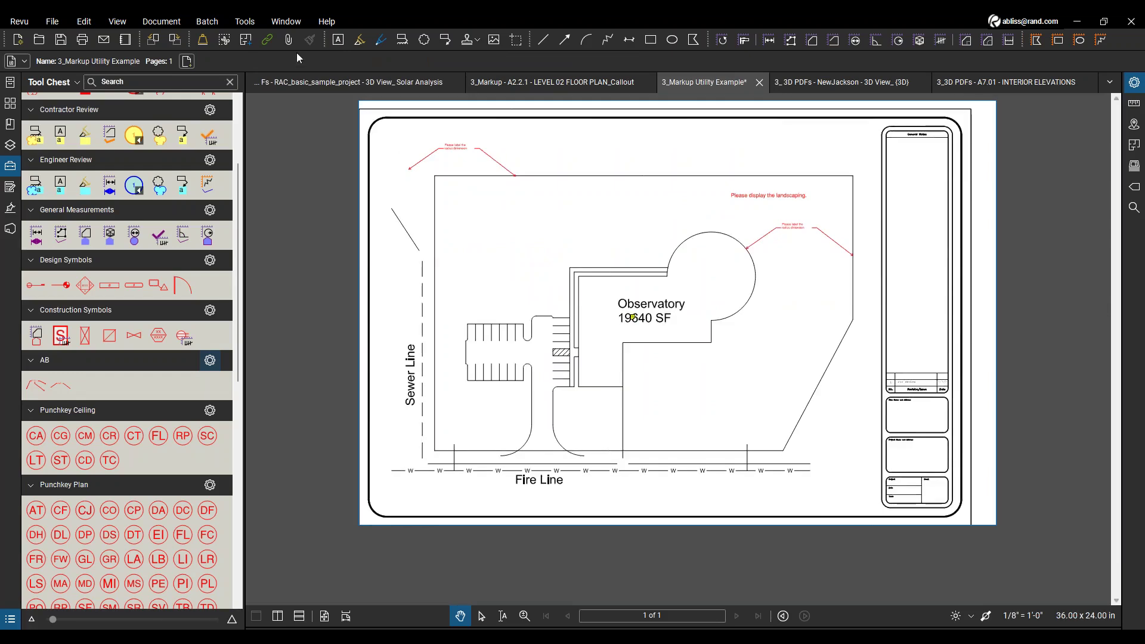
pyautogui.click(244, 20)
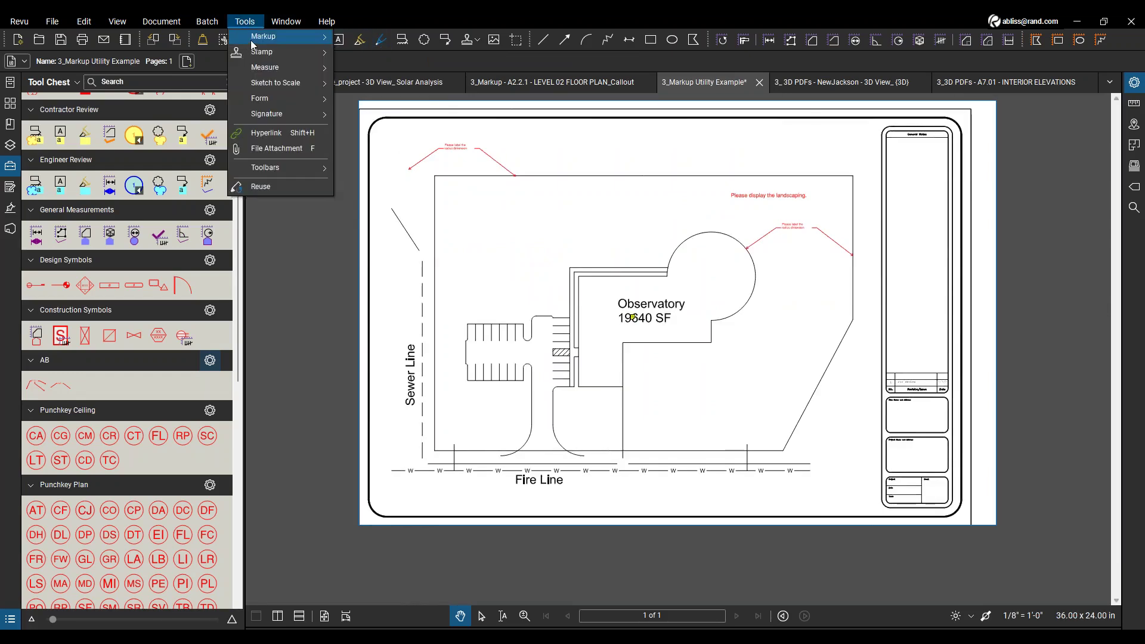
pyautogui.moveTo(251, 45)
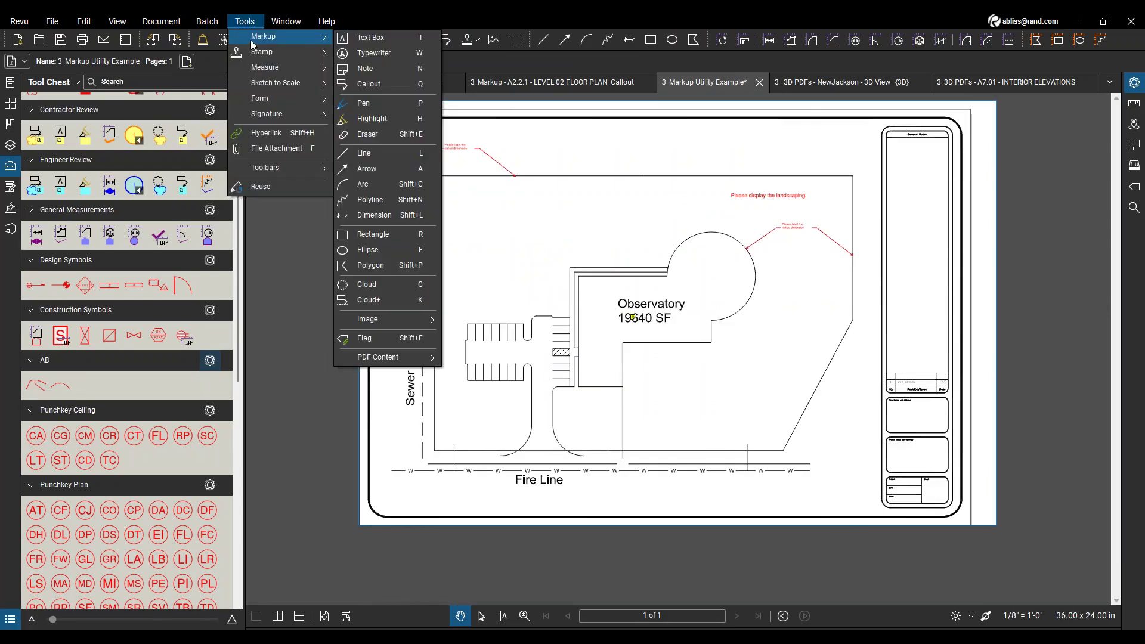
pyautogui.click(379, 102)
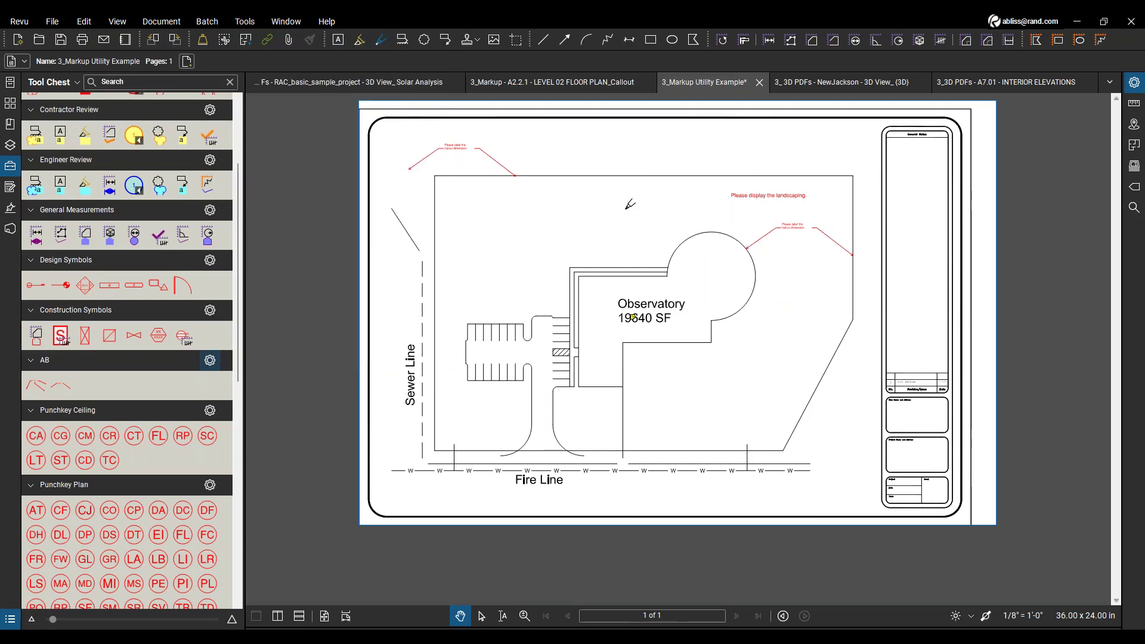
pyautogui.scroll(3, 556, 248)
pyautogui.moveTo(454, 244); pyautogui.dragTo(667, 251)
pyautogui.moveTo(544, 193); pyautogui.dragTo(434, 309)
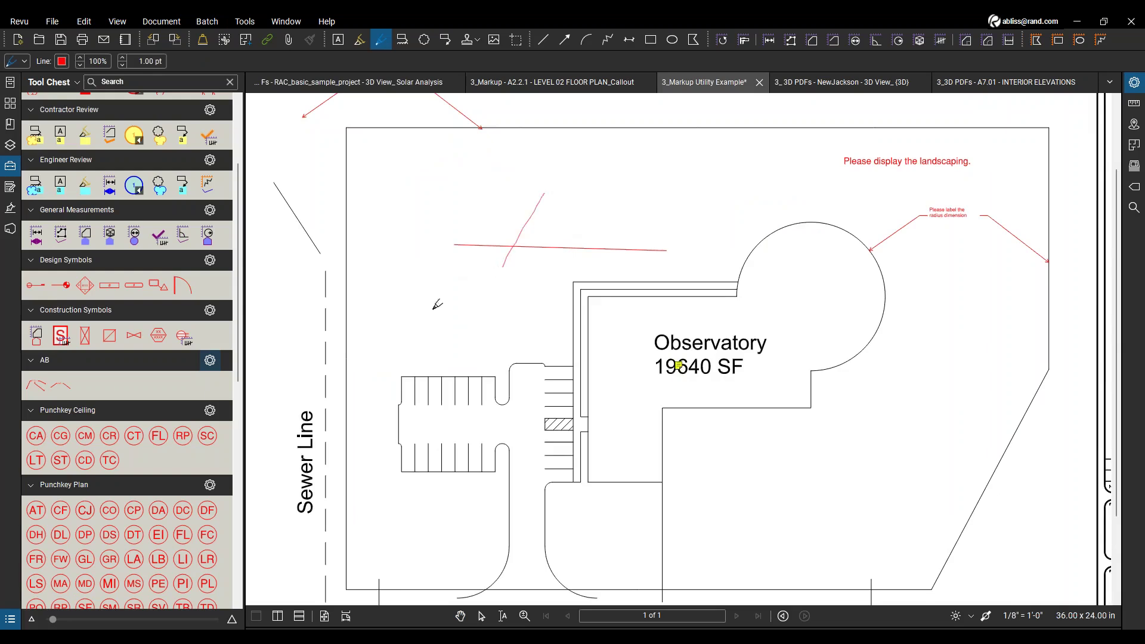
pyautogui.moveTo(450, 211); pyautogui.dragTo(505, 265)
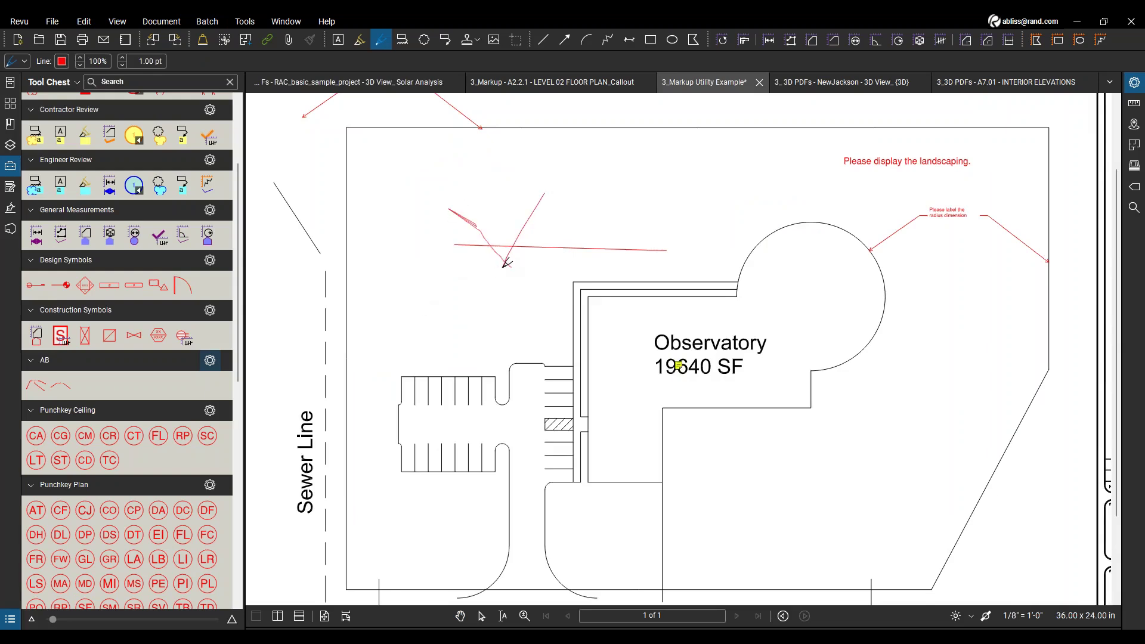
# Highlight the radius dimension callout beside the Observatory, including both leaders, with freehand yellow strokes.
pyautogui.click(244, 21)
pyautogui.moveTo(277, 38)
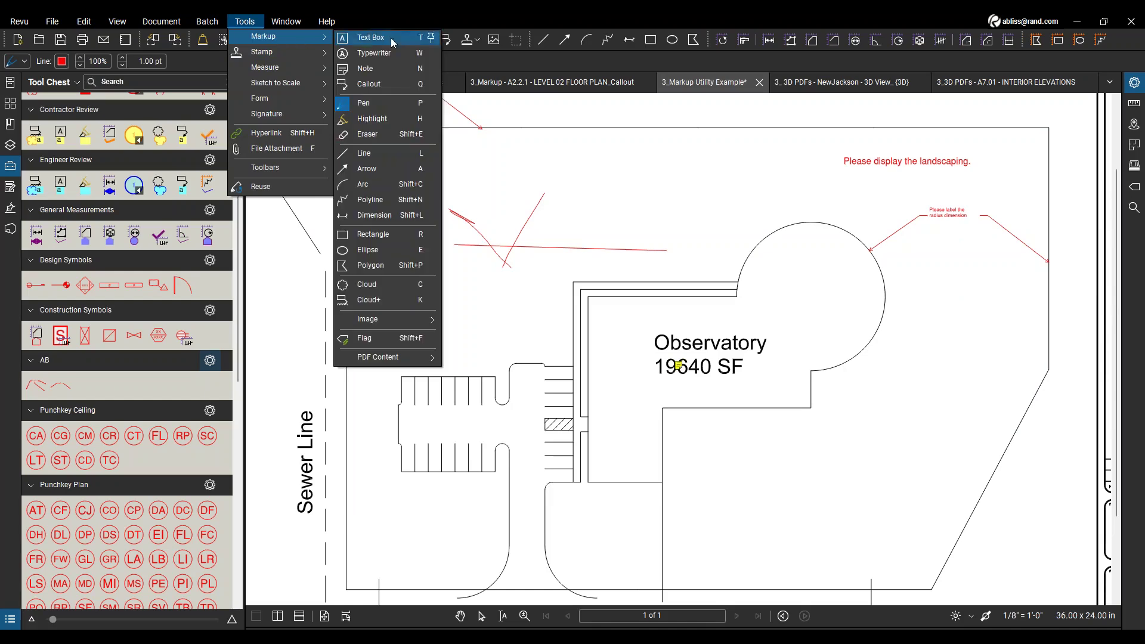
pyautogui.click(384, 118)
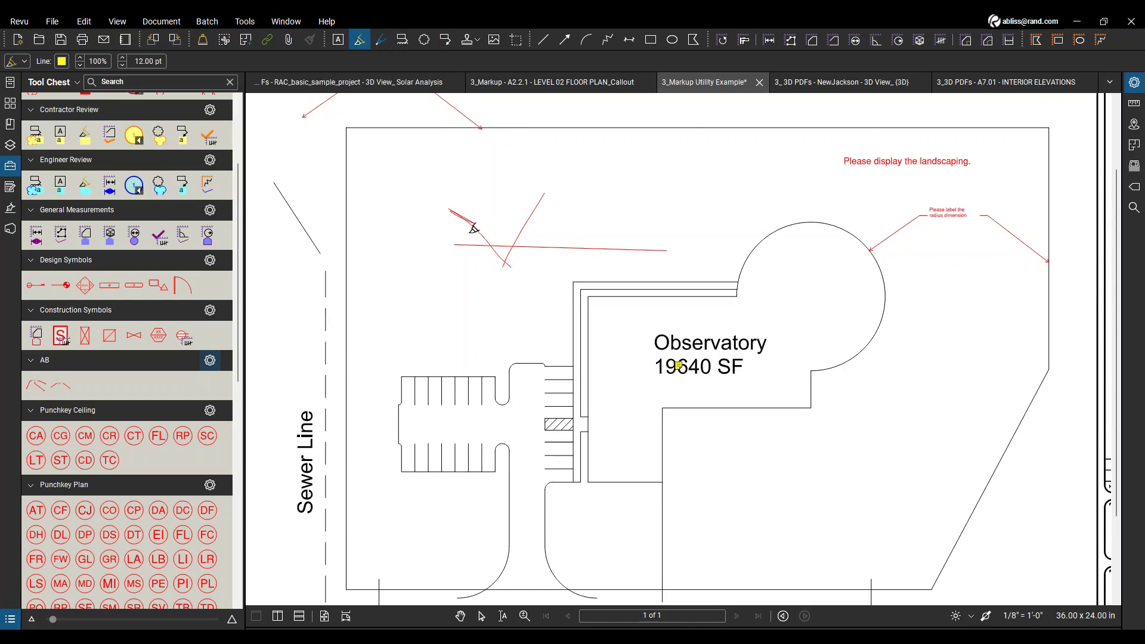
pyautogui.scroll(-4, 616, 313)
pyautogui.scroll(2, 599, 253)
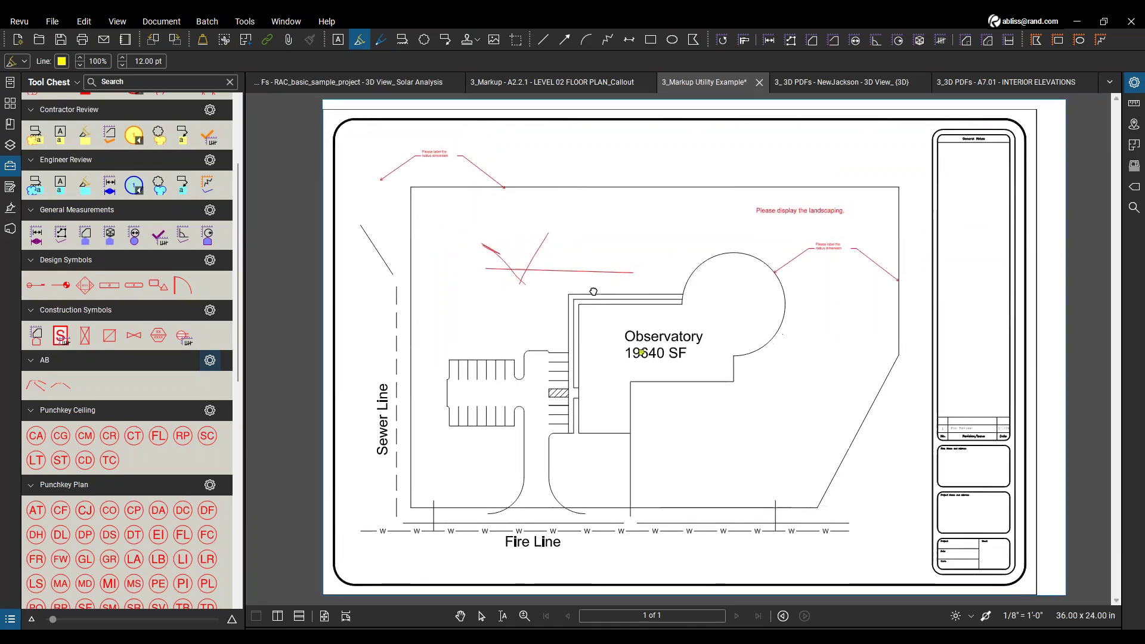
pyautogui.scroll(5, 599, 253)
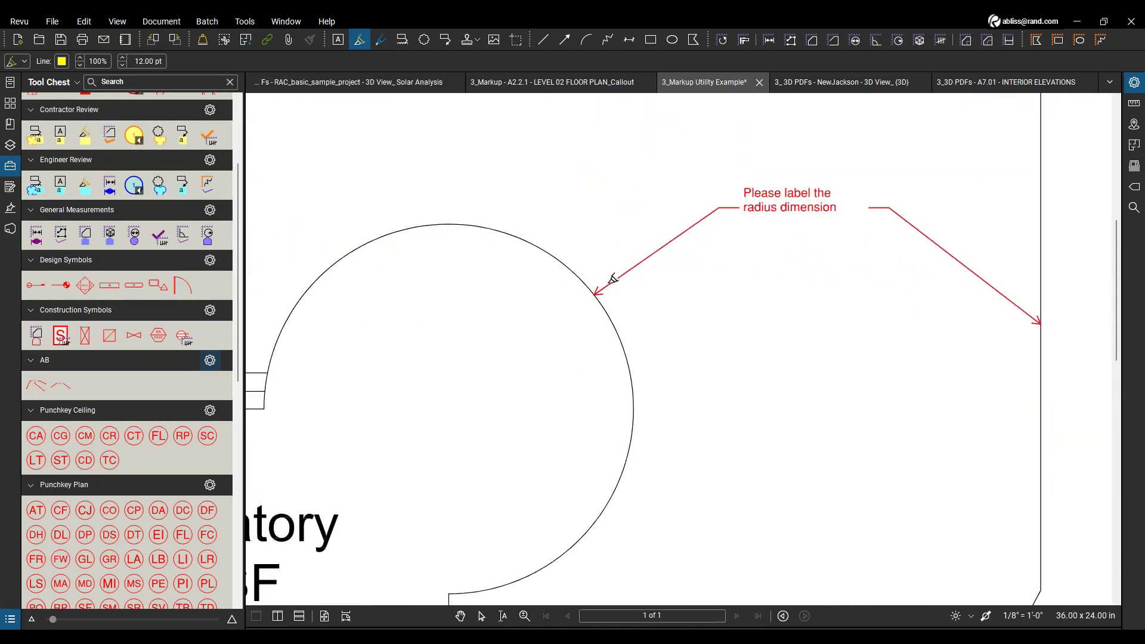
pyautogui.moveTo(628, 232)
pyautogui.mouseDown()
pyautogui.moveTo(658, 245)
pyautogui.moveTo(689, 199)
pyautogui.moveTo(742, 183)
pyautogui.moveTo(835, 185)
pyautogui.moveTo(942, 236)
pyautogui.moveTo(992, 296)
pyautogui.moveTo(1037, 315)
pyautogui.moveTo(1030, 286)
pyautogui.moveTo(996, 287)
pyautogui.moveTo(841, 171)
pyautogui.moveTo(782, 185)
pyautogui.mouseUp()
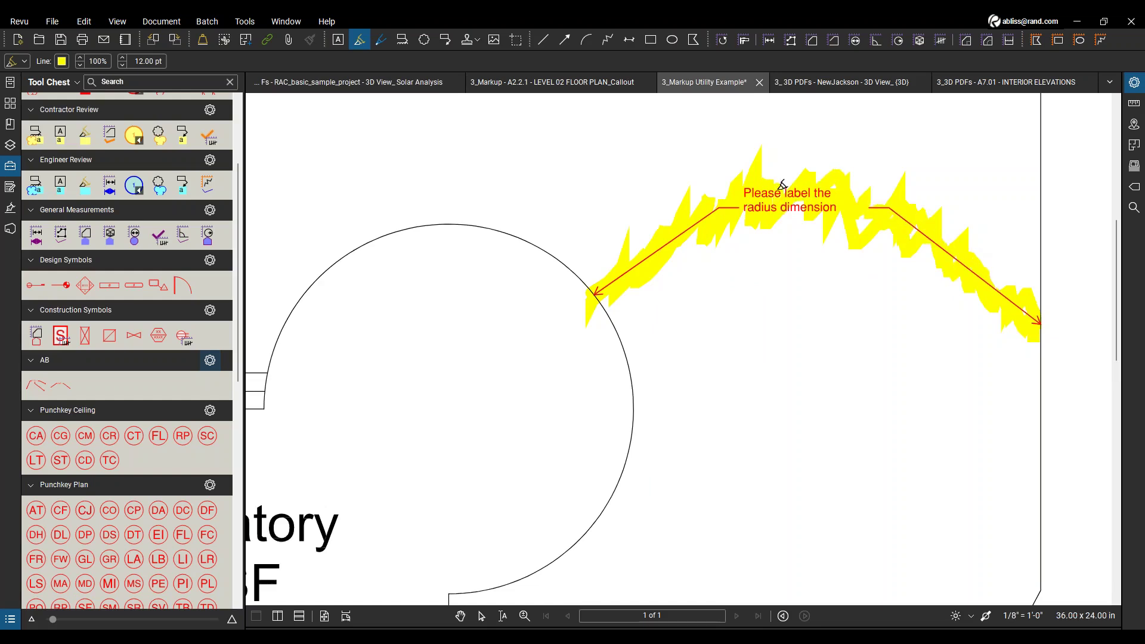
# Place the ForReview stamp over the edge of the Observatory's arc, beneath the highlighted radius dimension callout.
pyautogui.click(232, 27)
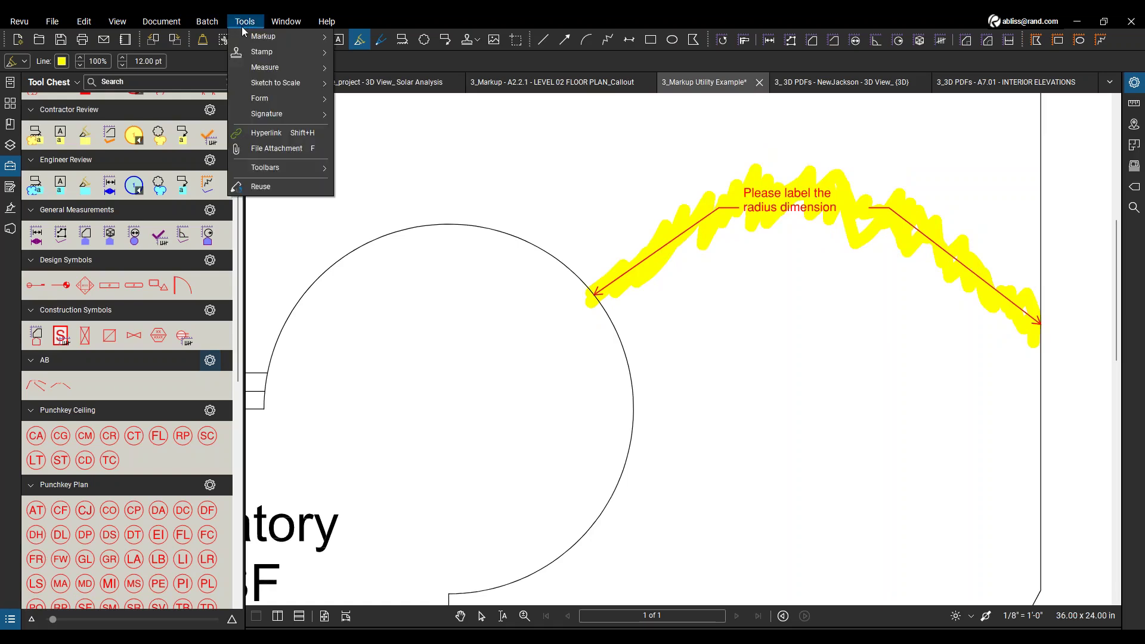
pyautogui.moveTo(252, 43)
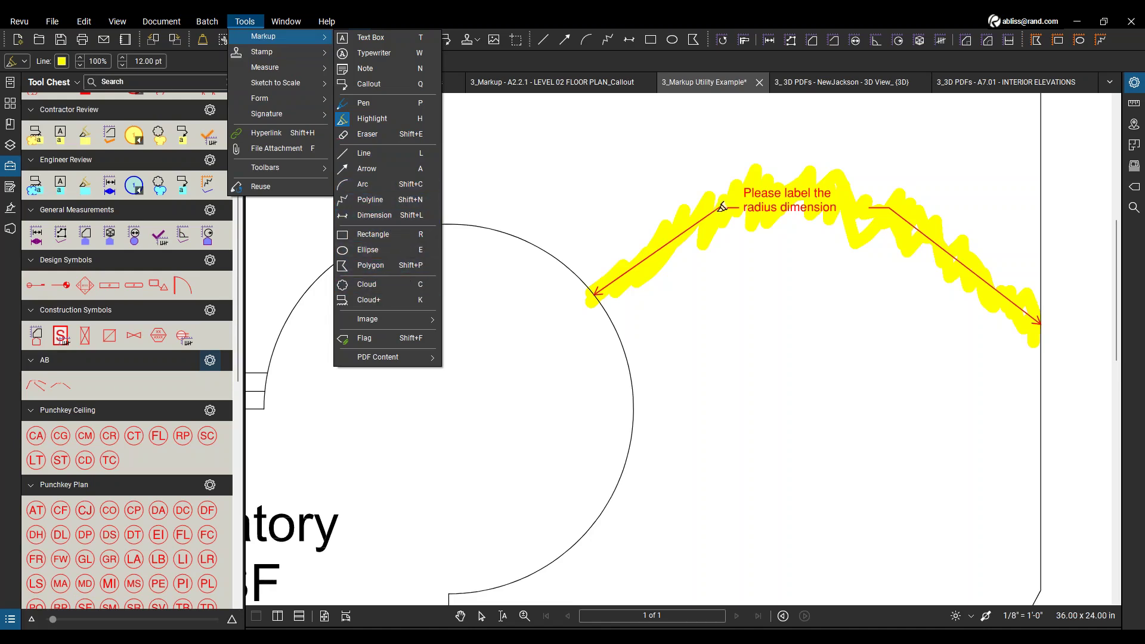
pyautogui.moveTo(280, 55)
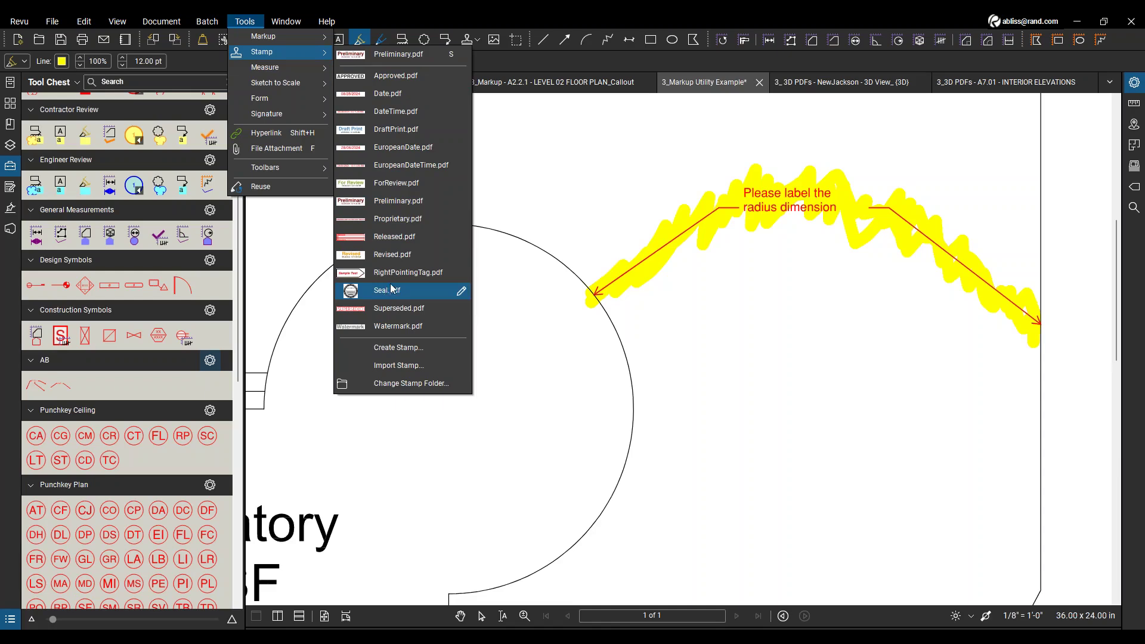
pyautogui.click(388, 193)
pyautogui.scroll(-3, 684, 435)
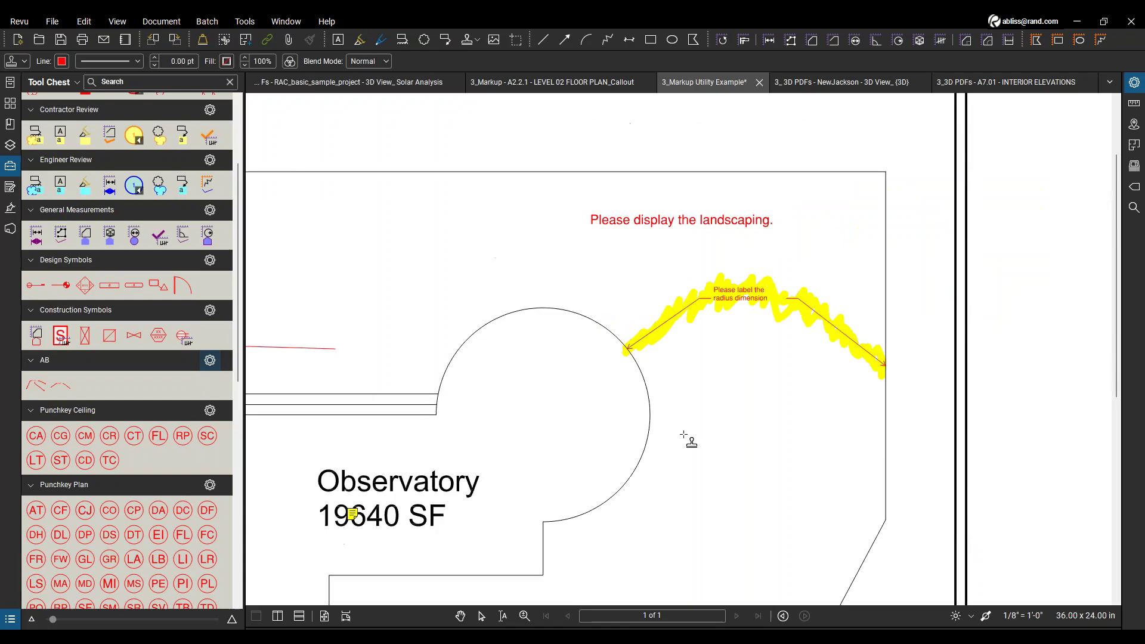
pyautogui.click(640, 455)
pyautogui.scroll(-3, 485, 346)
pyautogui.scroll(4, 585, 310)
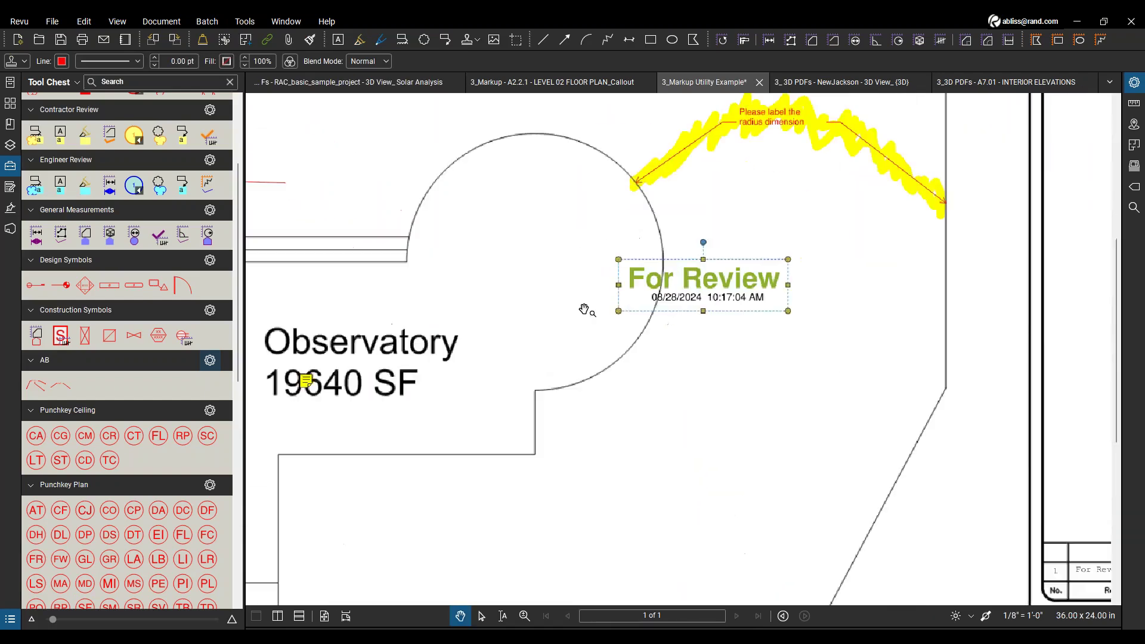
# Place the Approved stamp below the For Review stamp, beside the Observatory.
pyautogui.click(244, 21)
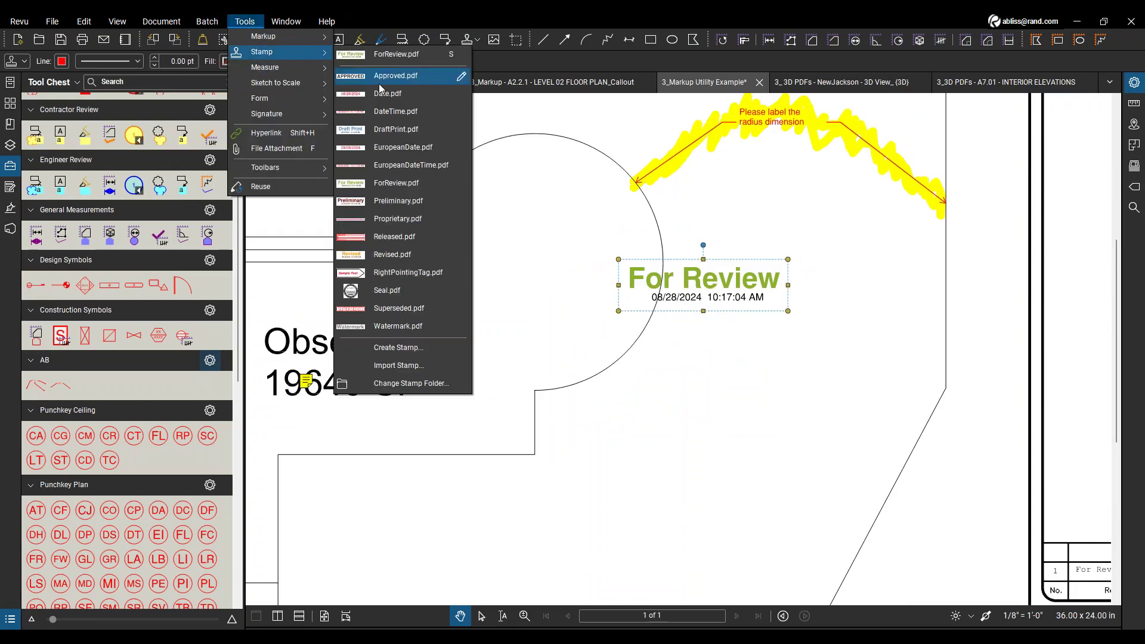
pyautogui.click(751, 417)
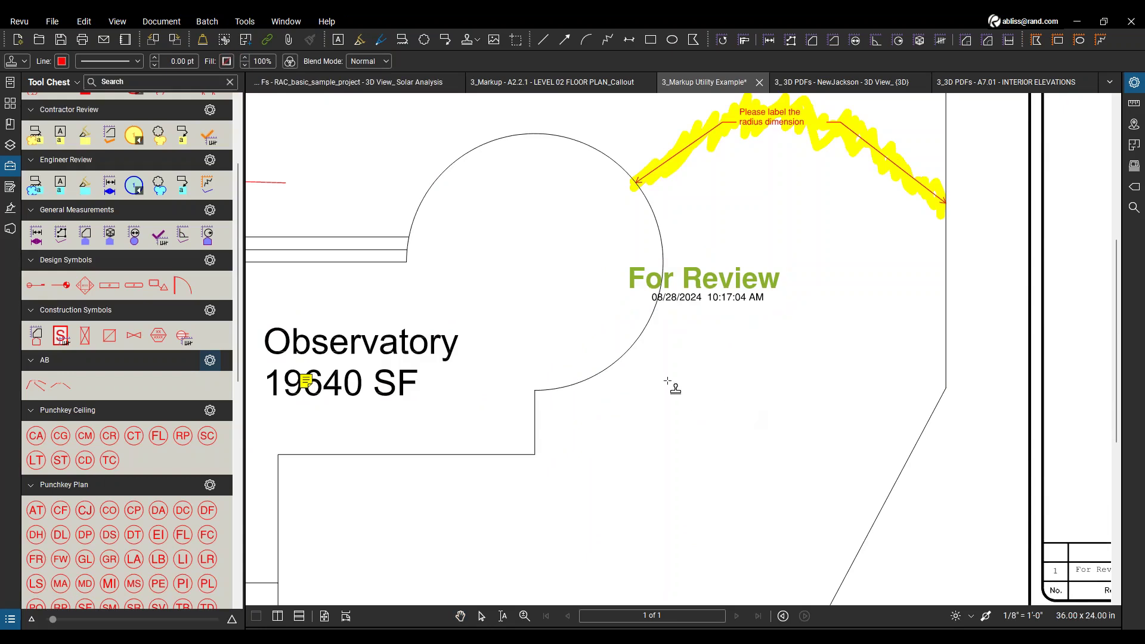
pyautogui.click(637, 408)
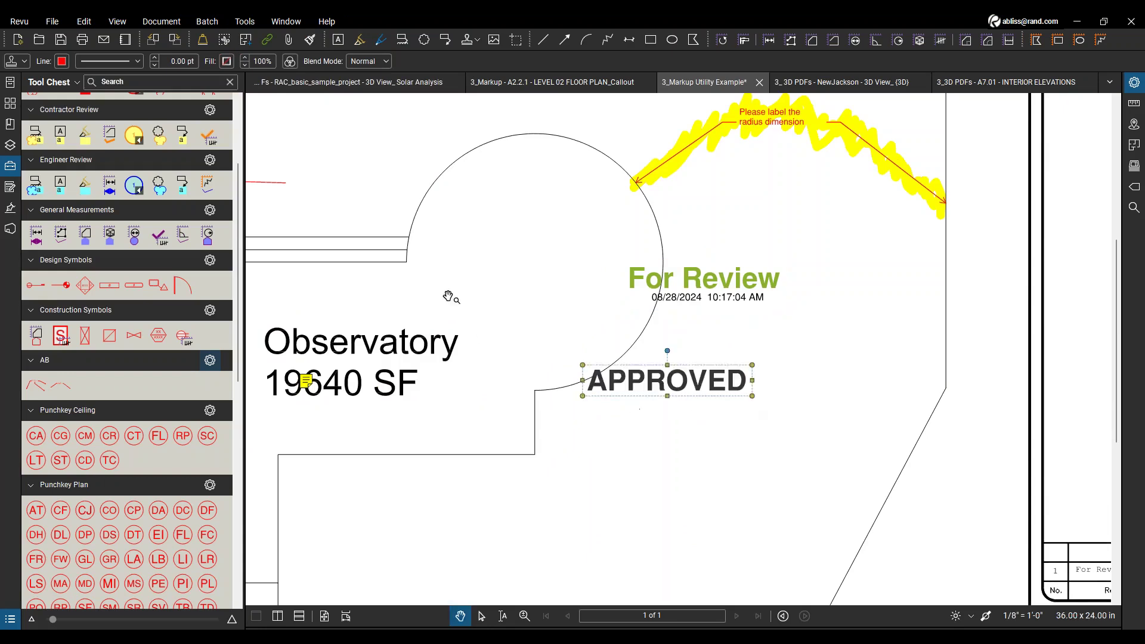
pyautogui.click(244, 21)
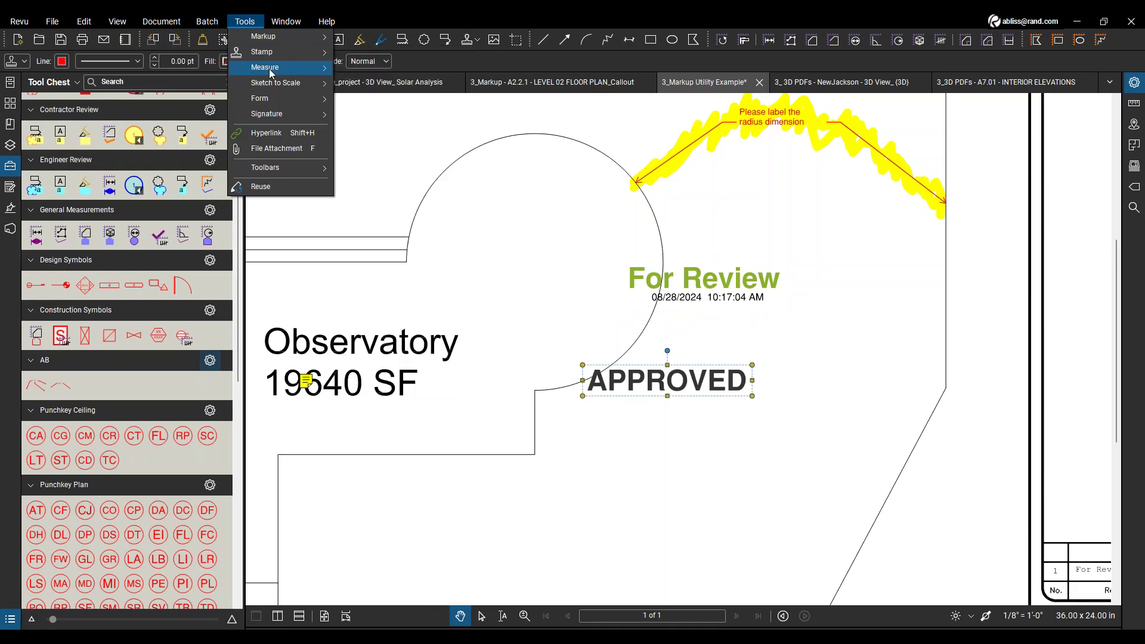
pyautogui.moveTo(270, 72)
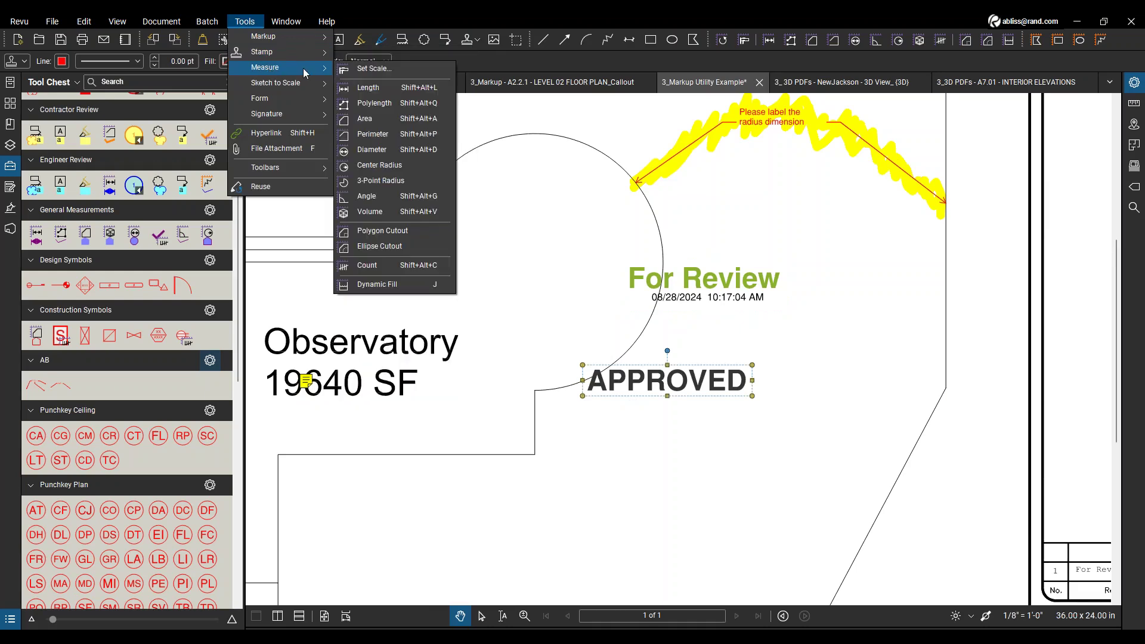
pyautogui.click(242, 22)
# Switch to the 3_Markup - A2.2.1 - LEVEL 02 FLOOR PLAN_Callout drawing.
pyautogui.click(495, 87)
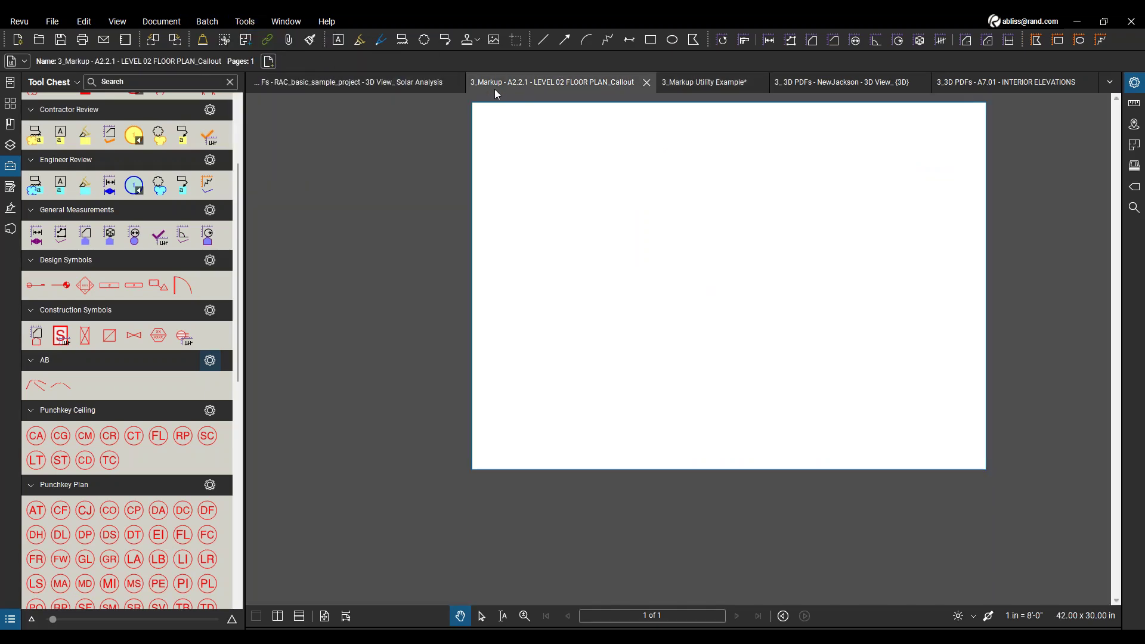
pyautogui.scroll(6, 714, 198)
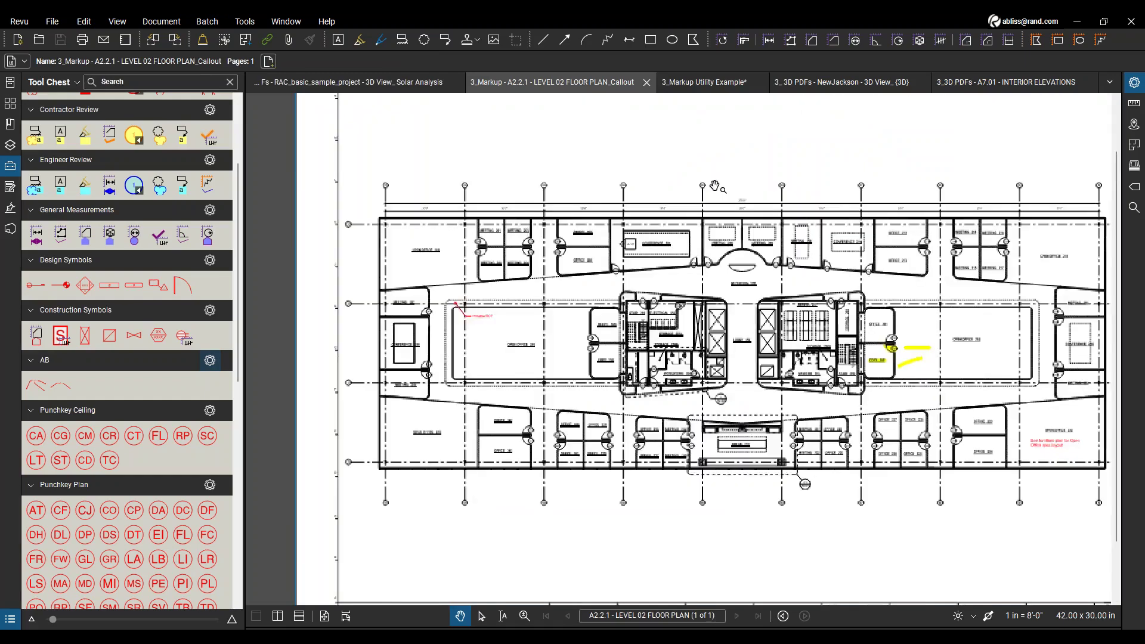
pyautogui.scroll(3, 609, 236)
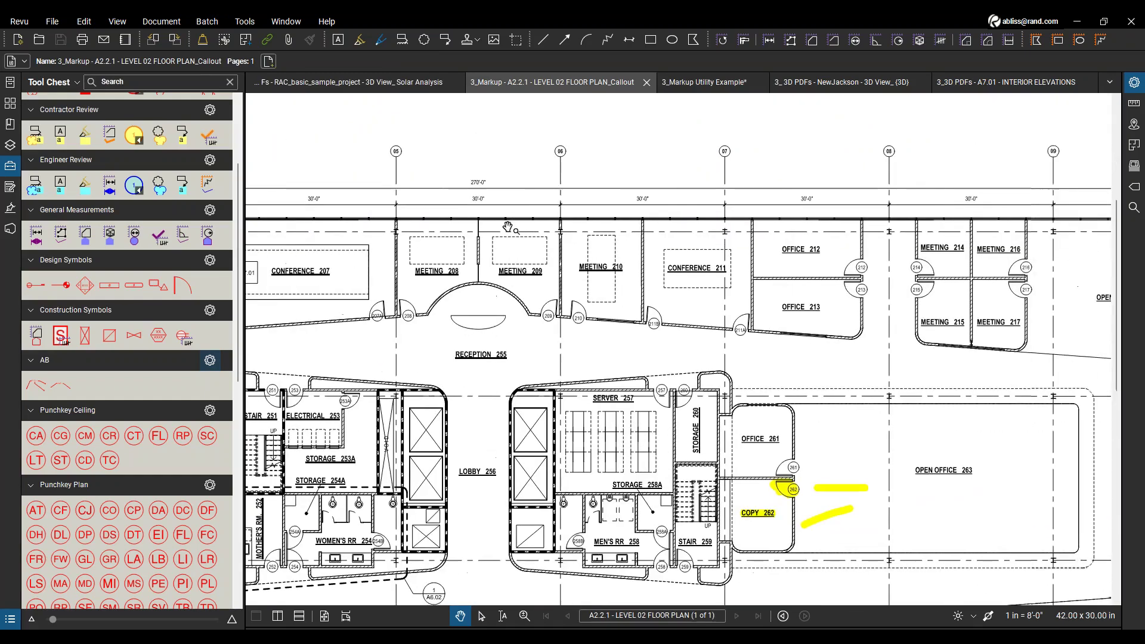
pyautogui.moveTo(451, 210); pyautogui.dragTo(517, 299)
pyautogui.scroll(3, 408, 334)
# Add a Length measurement from grid line 05 to grid line 07 along the overall dimension line above the floor plan.
pyautogui.click(244, 21)
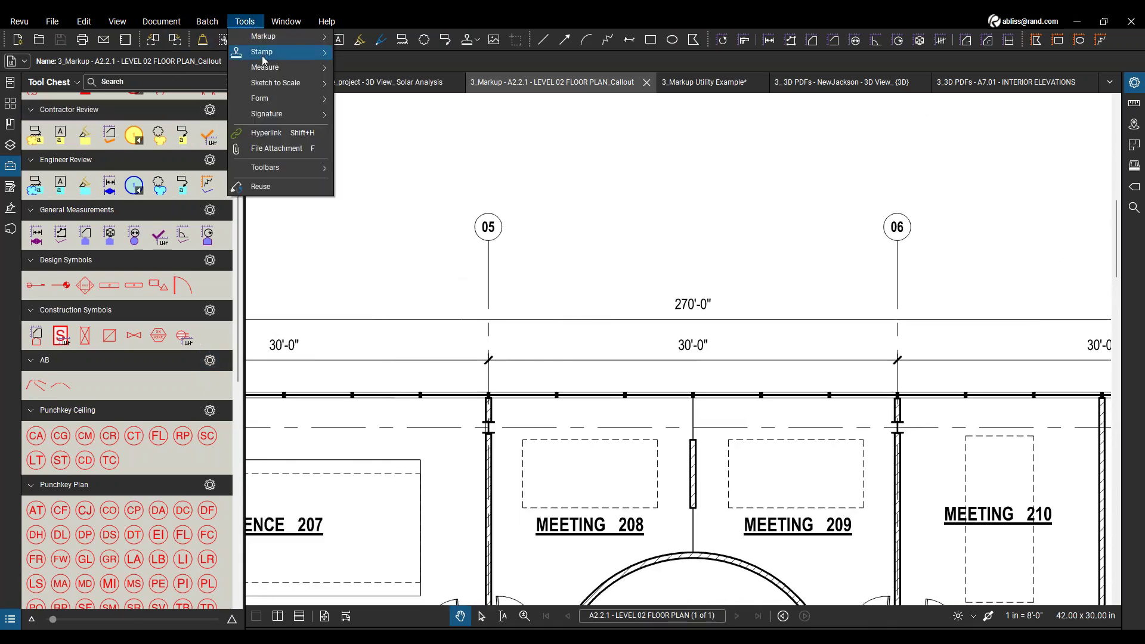
pyautogui.moveTo(271, 44)
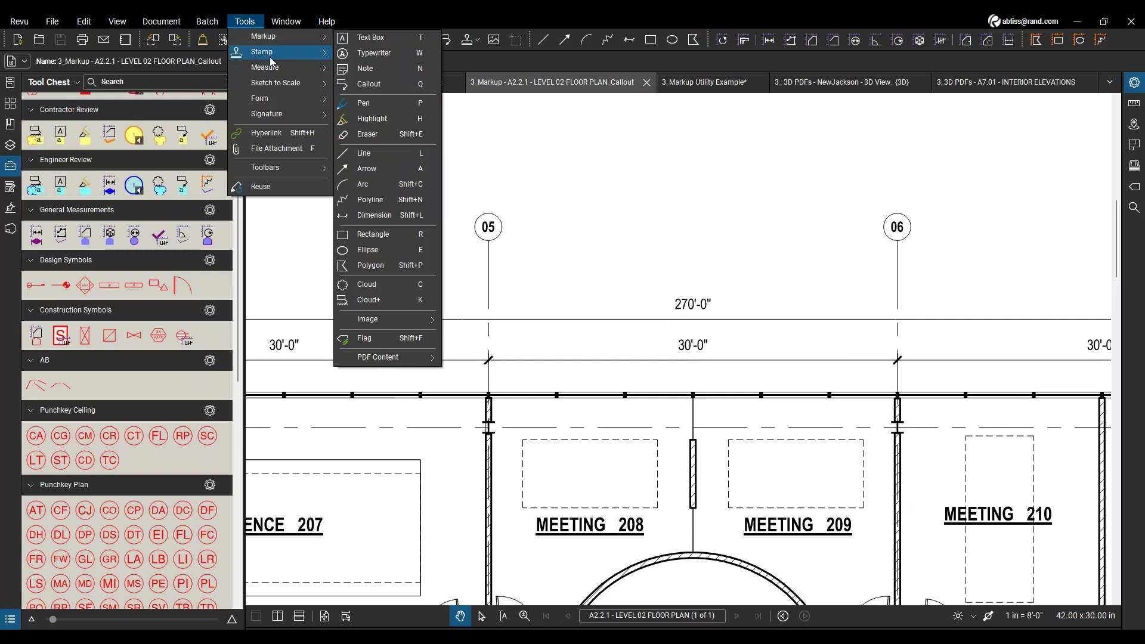
pyautogui.moveTo(272, 67)
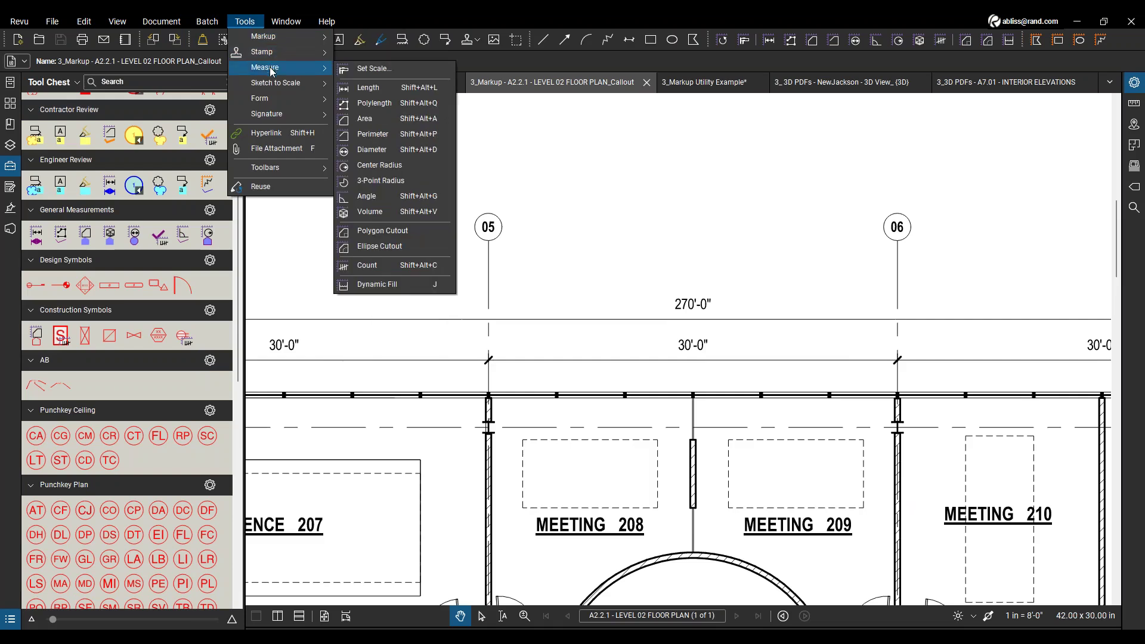
pyautogui.click(362, 88)
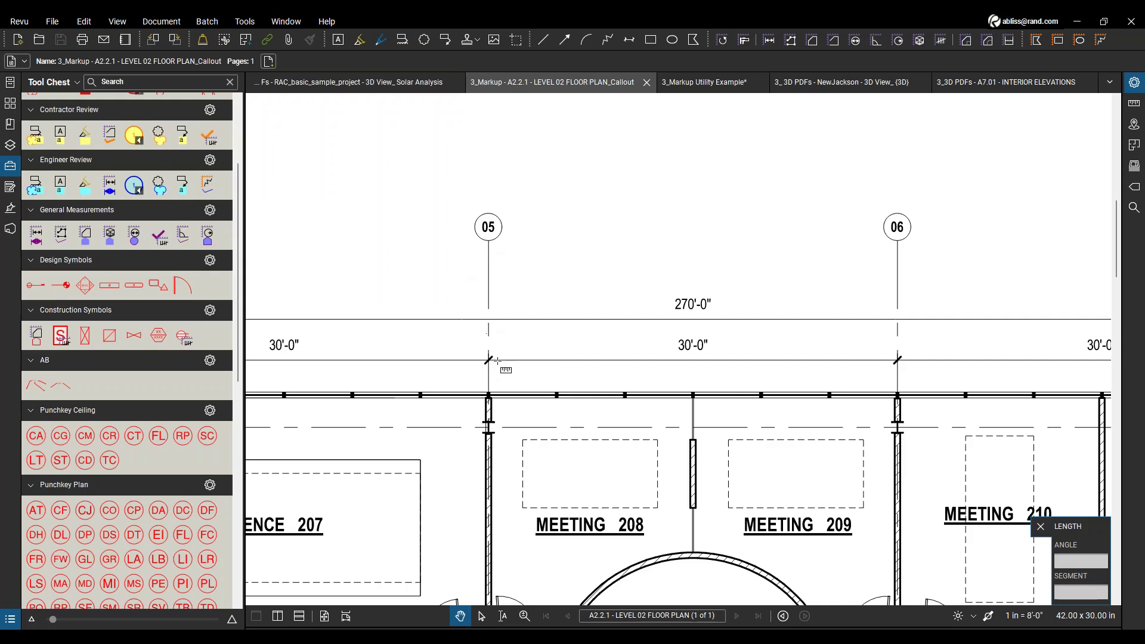
pyautogui.click(489, 330)
pyautogui.scroll(-2, 490, 330)
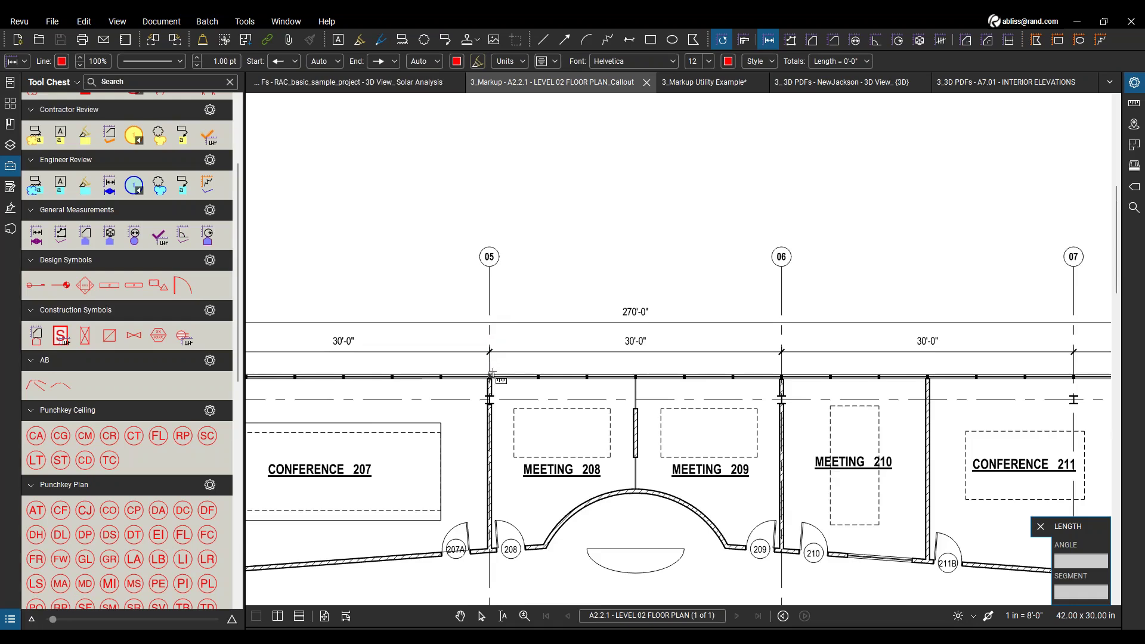
pyautogui.click(490, 325)
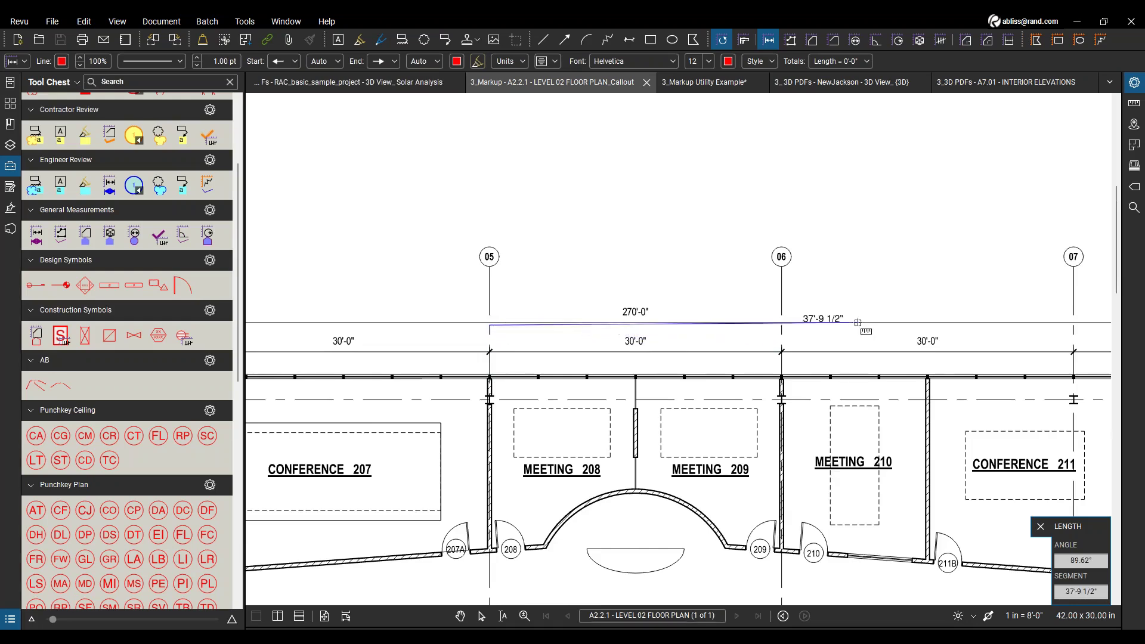
pyautogui.click(1073, 325)
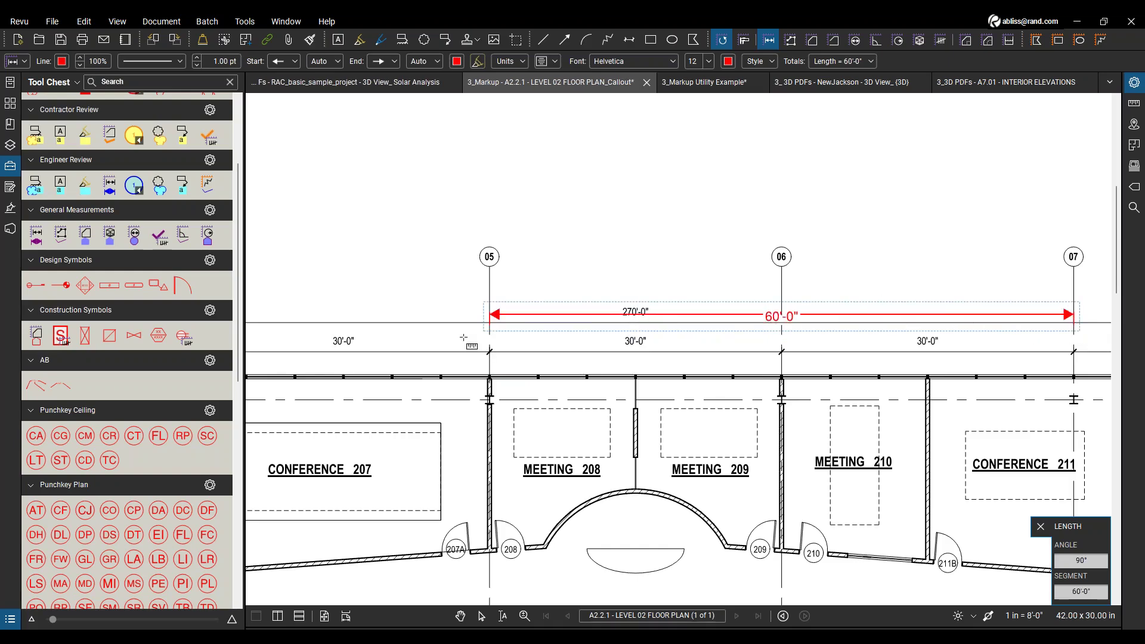
# Add another Length measurement from grid line 03 to grid line 05 above the floor plan.
pyautogui.scroll(-3, 477, 347)
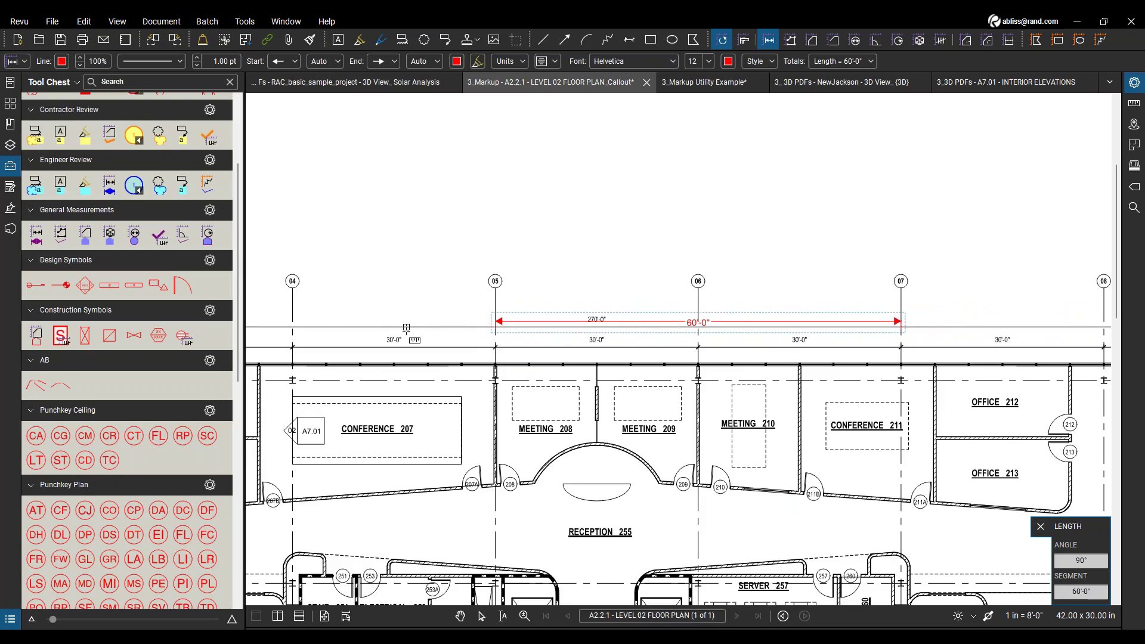
pyautogui.hscroll(-5, 403, 328)
pyautogui.click(388, 320)
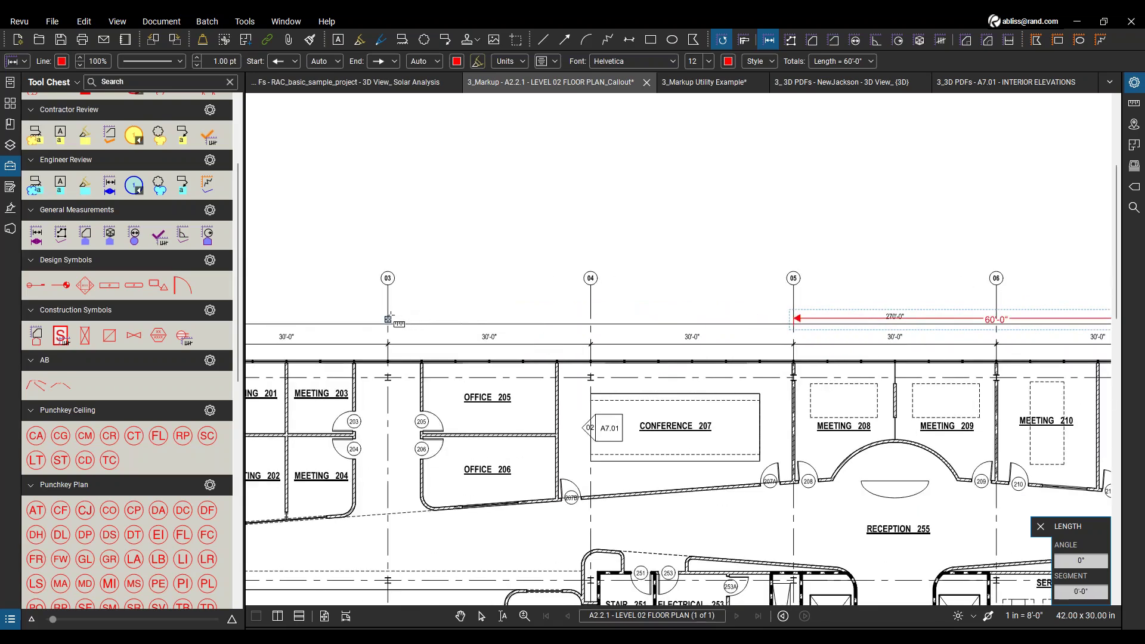
pyautogui.click(794, 319)
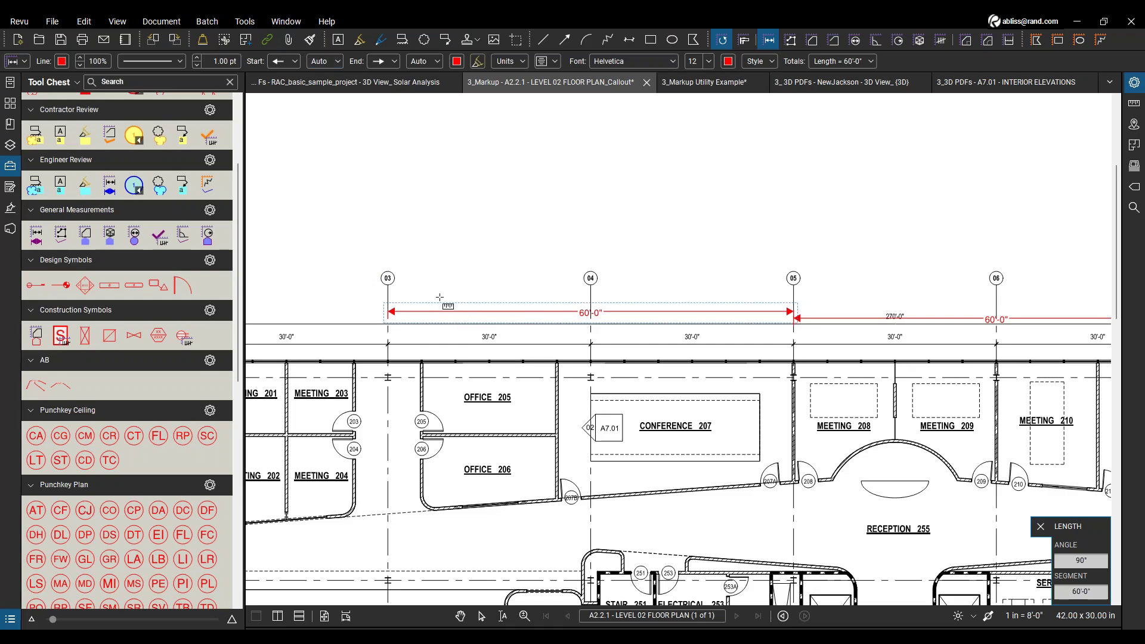
pyautogui.click(245, 21)
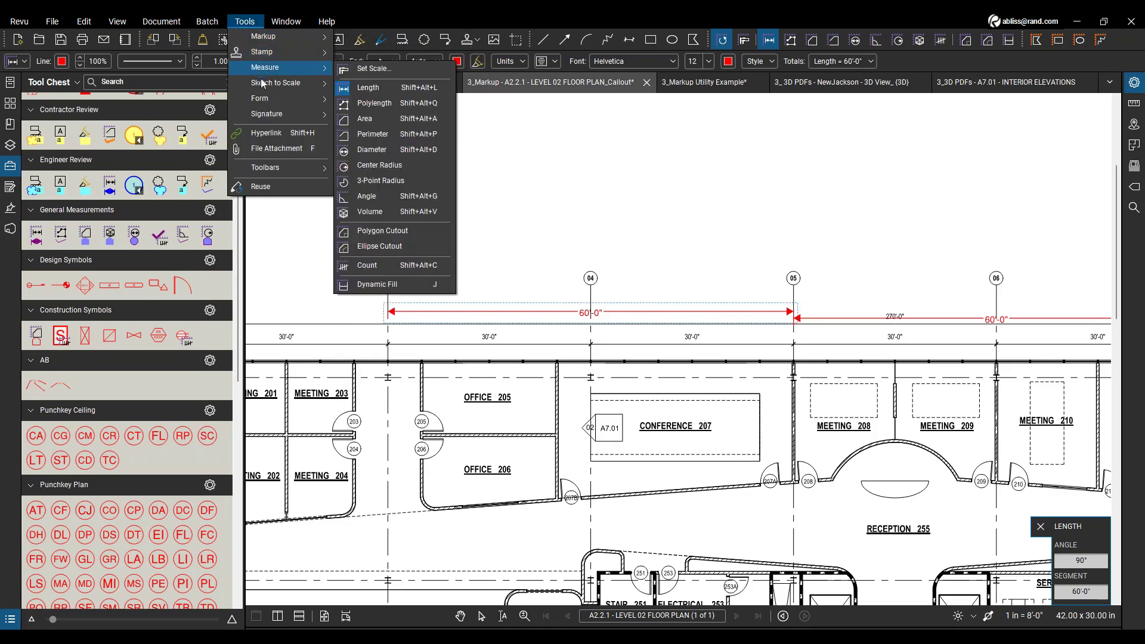
pyautogui.moveTo(262, 90)
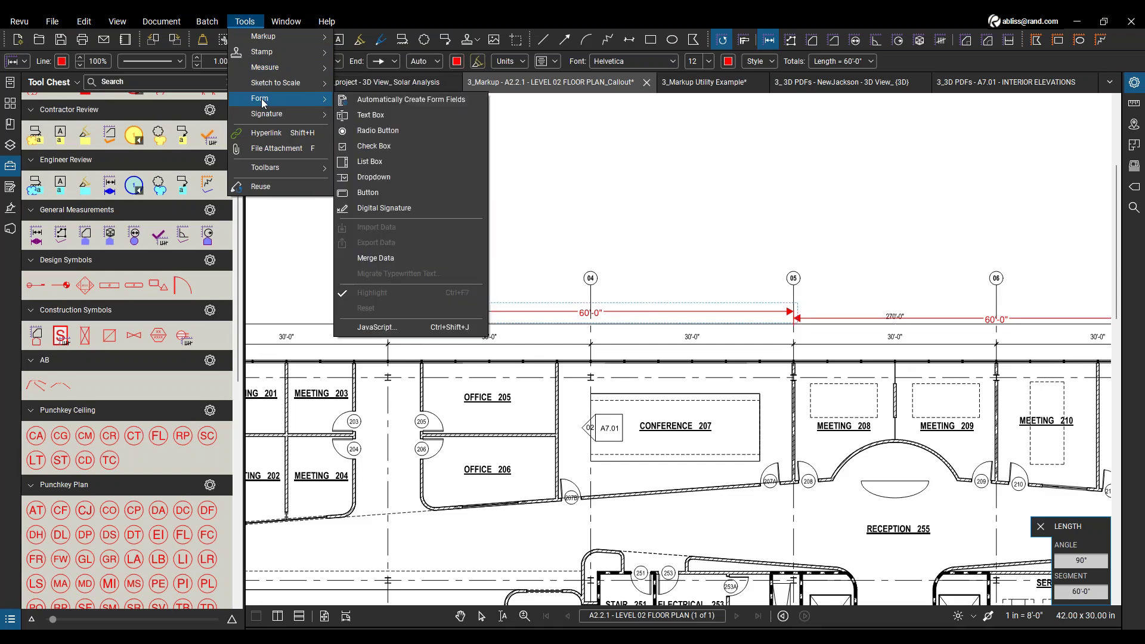
pyautogui.click(256, 23)
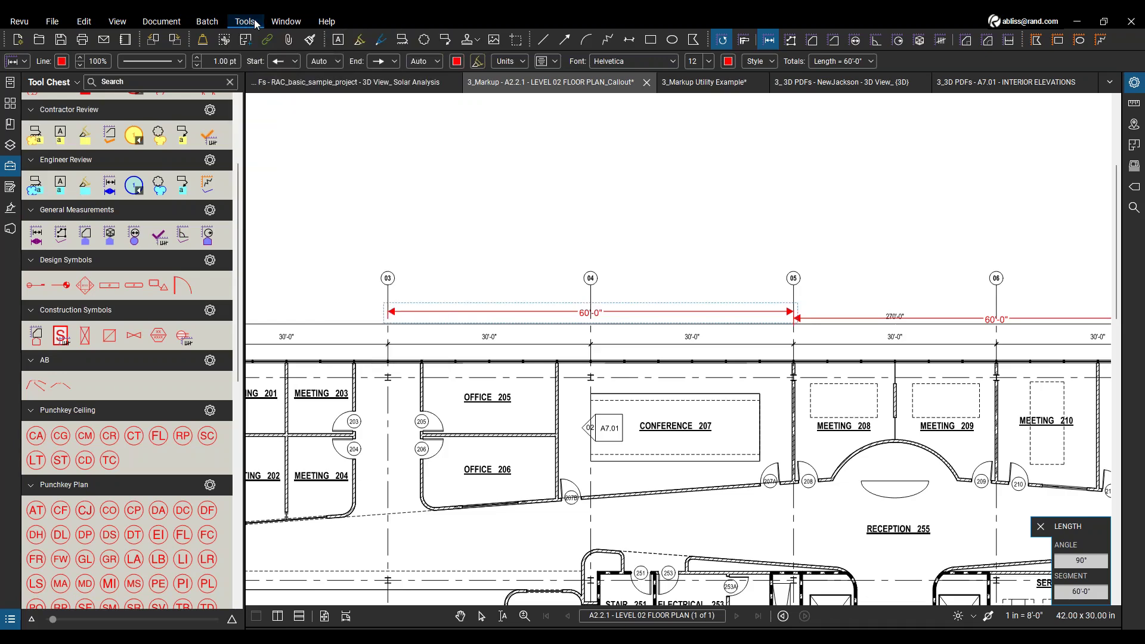
pyautogui.click(694, 89)
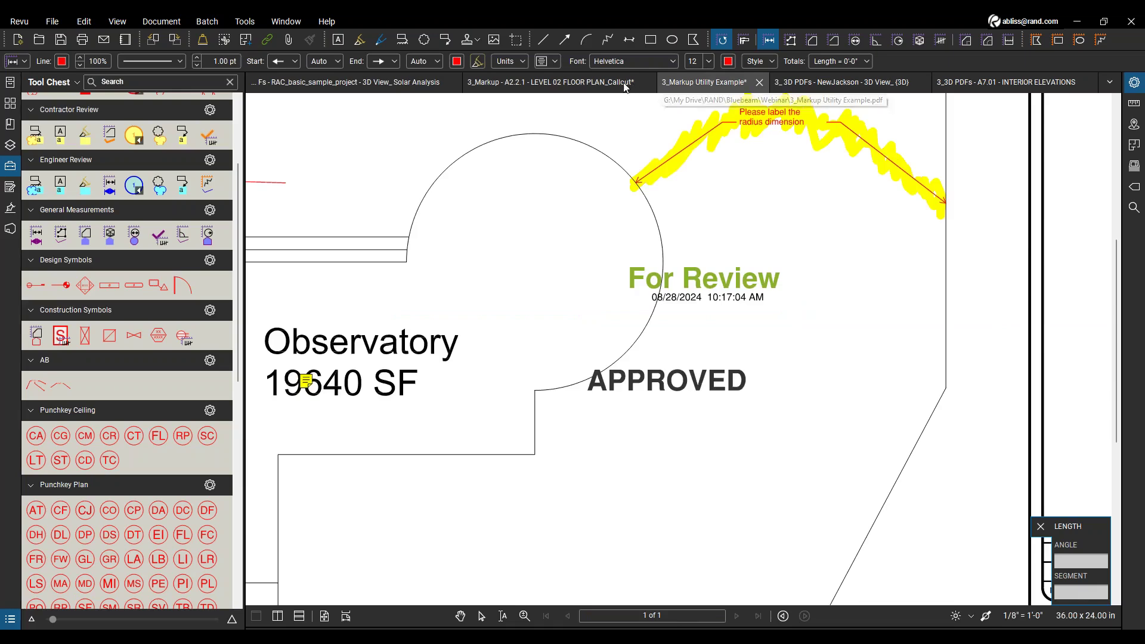
pyautogui.click(595, 86)
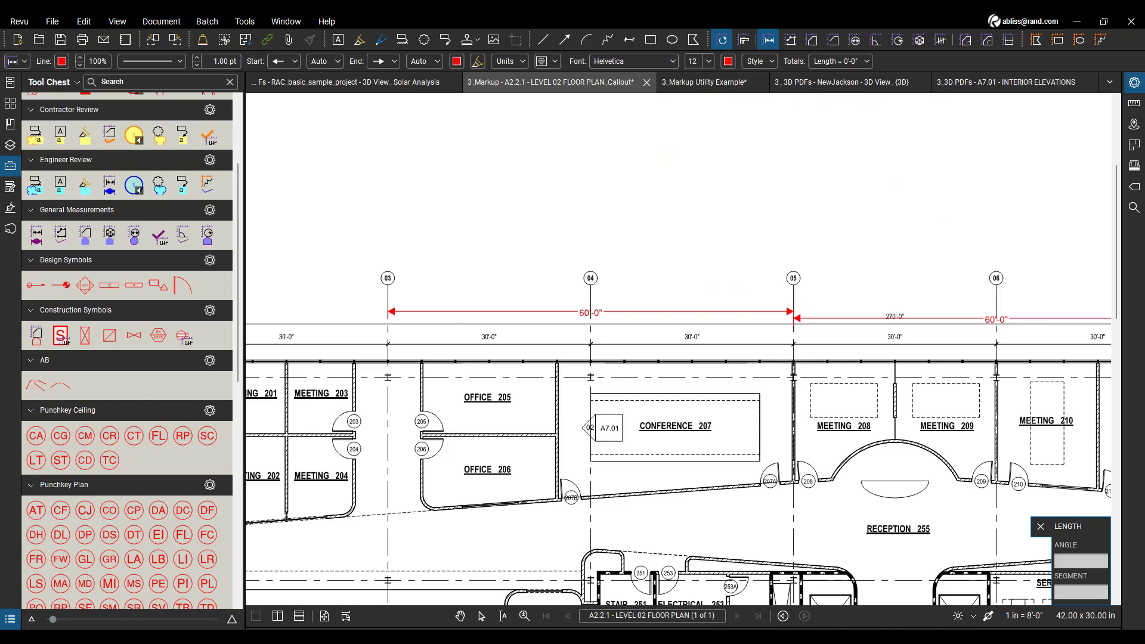
# Show the Markups List and locate the COPY 262 highlight on the plan from its entry.
pyautogui.click(11, 620)
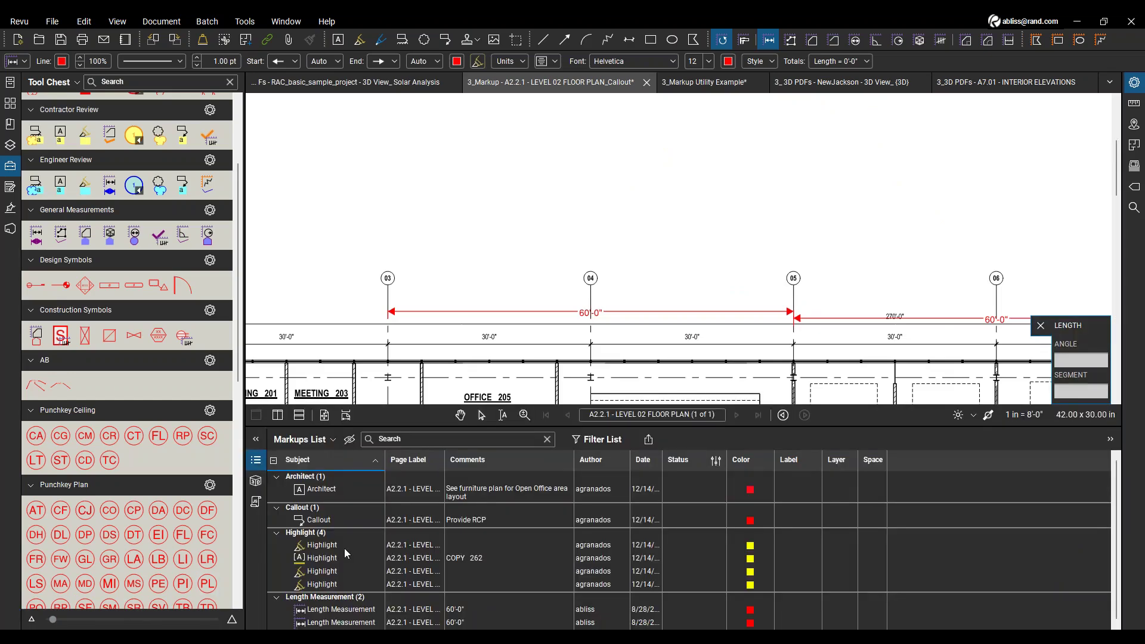
pyautogui.scroll(-3, 462, 307)
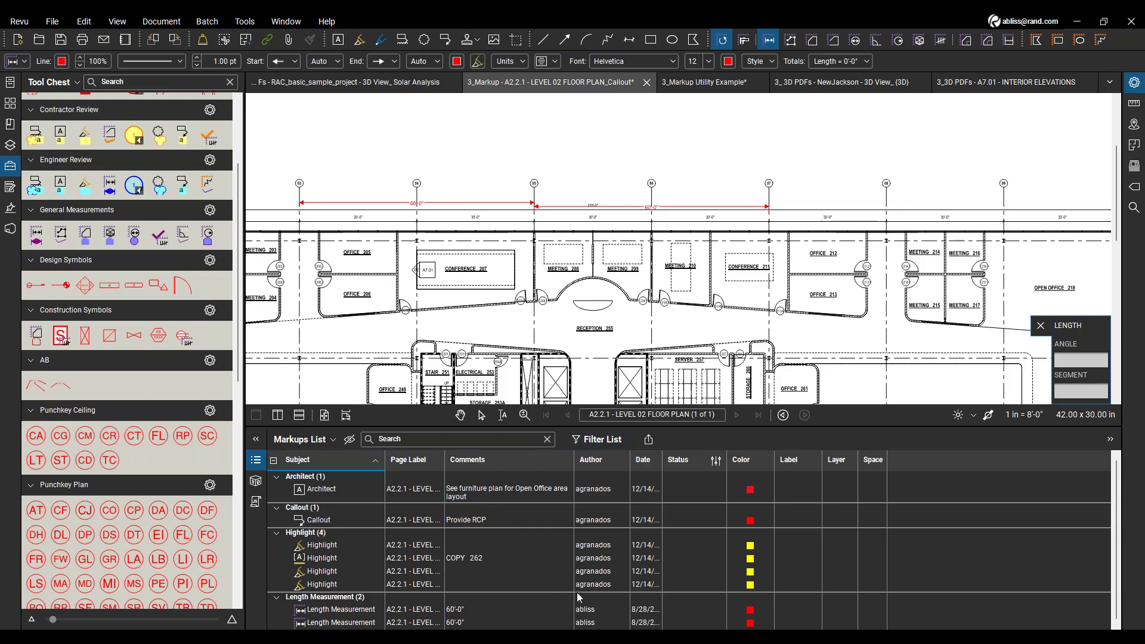
pyautogui.rightClick(322, 568)
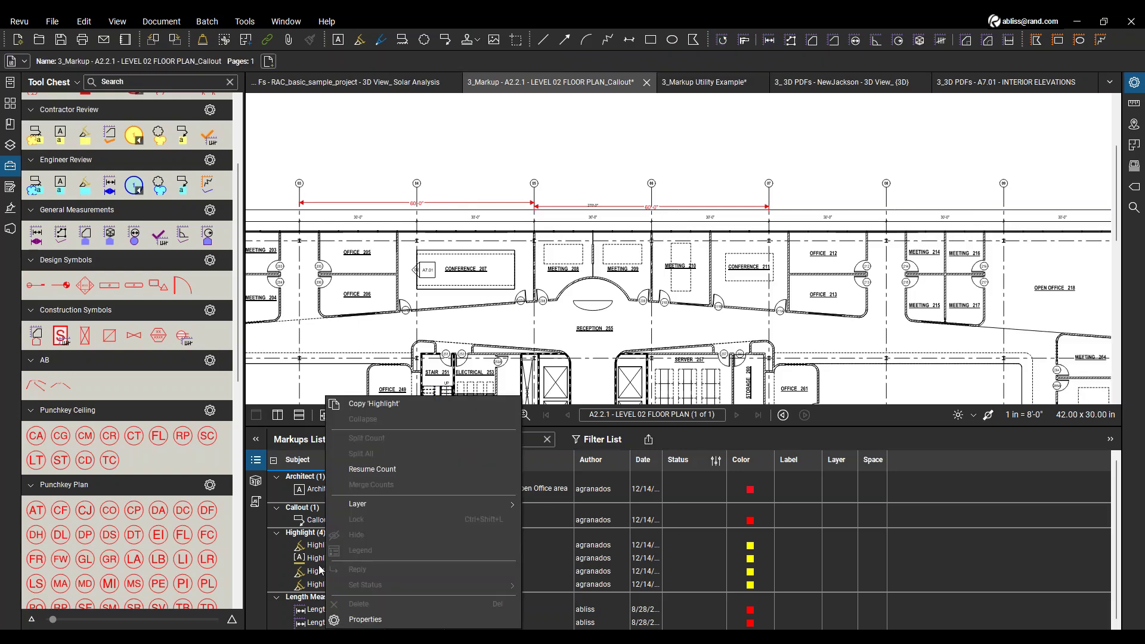
pyautogui.click(320, 570)
pyautogui.click(471, 559)
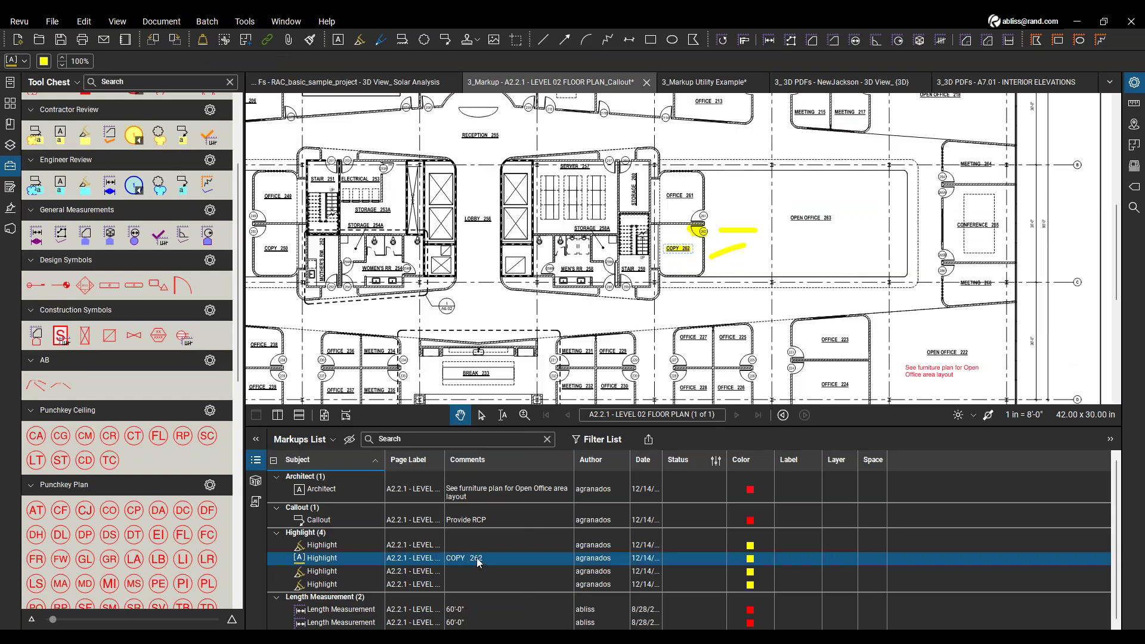
pyautogui.rightClick(477, 563)
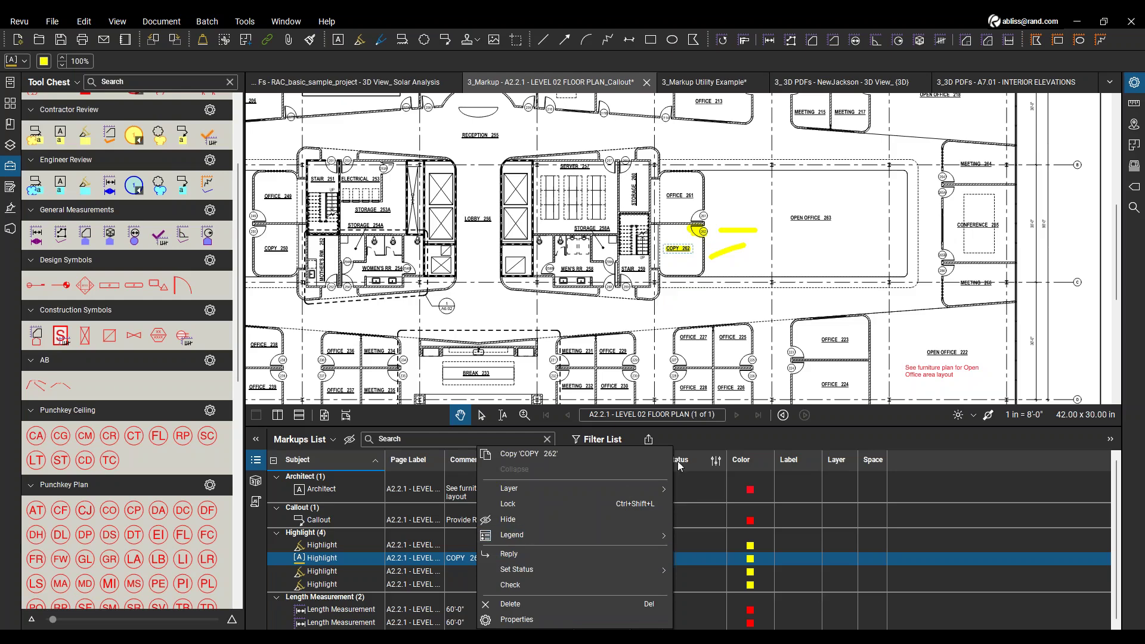
pyautogui.click(689, 436)
# Export the markups as a PDF summary appended and hyperlinked to the current PDF, with Flow style and small thumbnails.
pyautogui.click(650, 440)
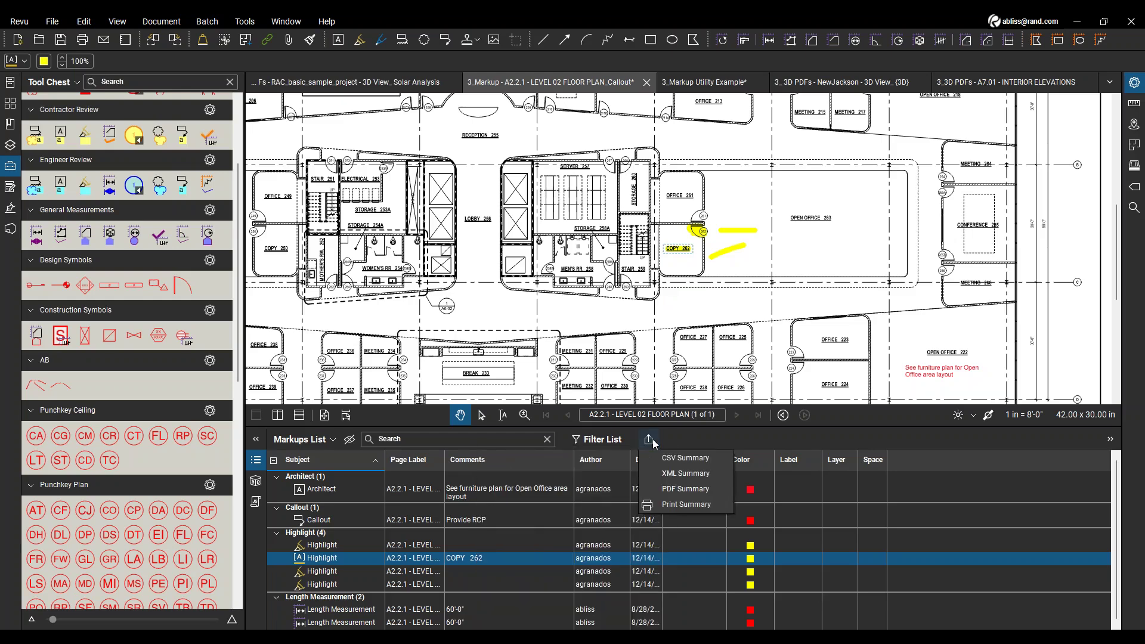
pyautogui.click(676, 493)
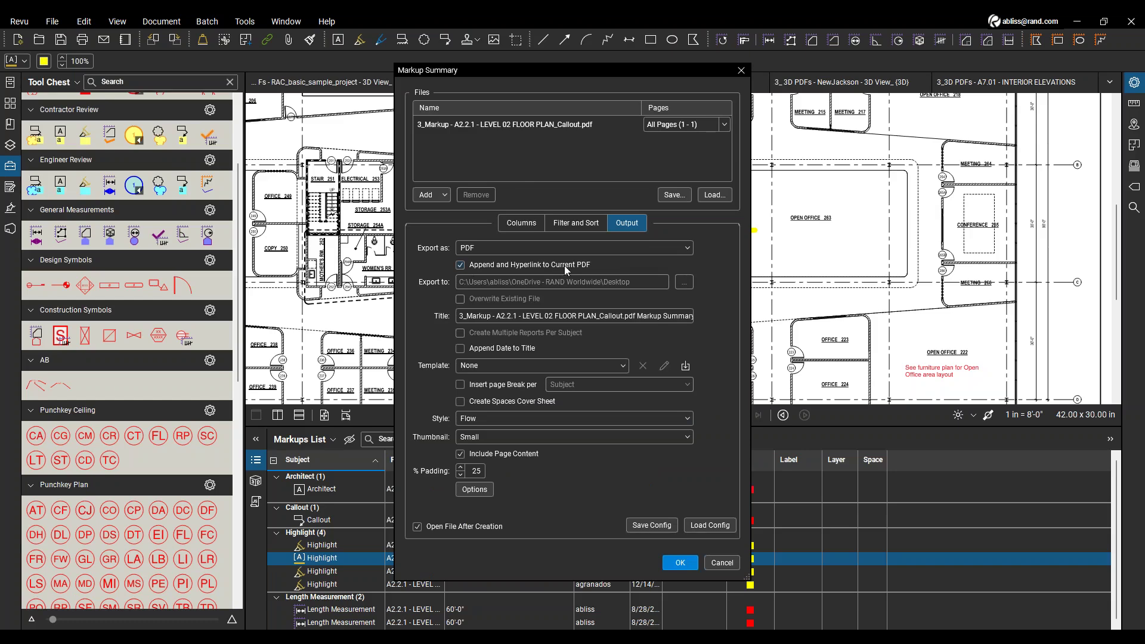
pyautogui.click(680, 566)
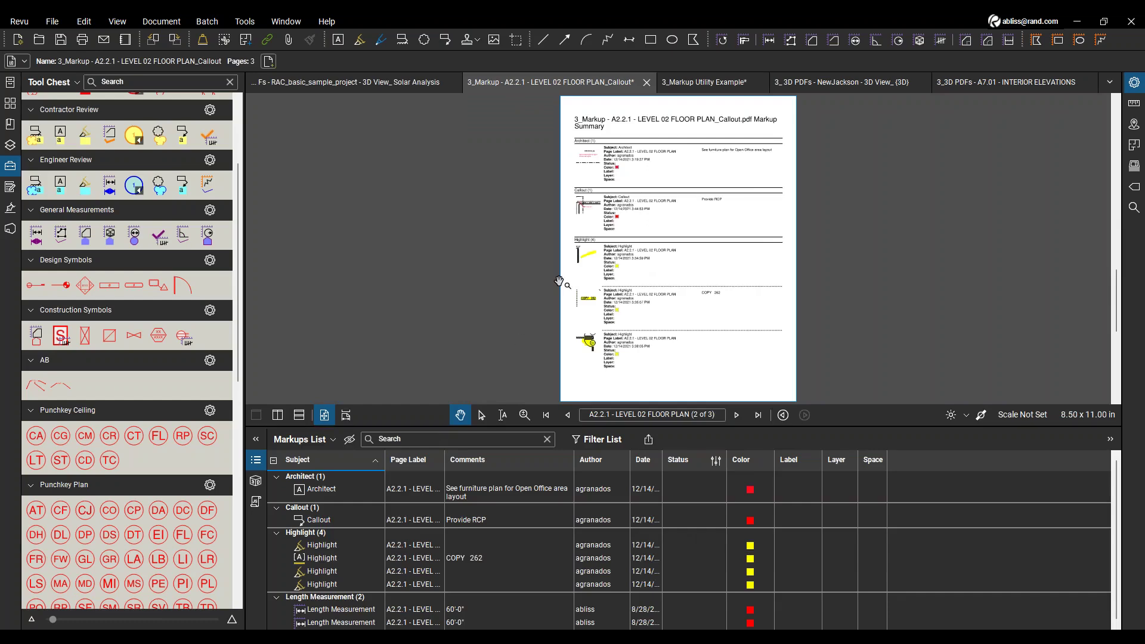
# Follow the Architect note's thumbnail link from the markup summary to the floor plan, and return to the summary page.
pyautogui.click(597, 172)
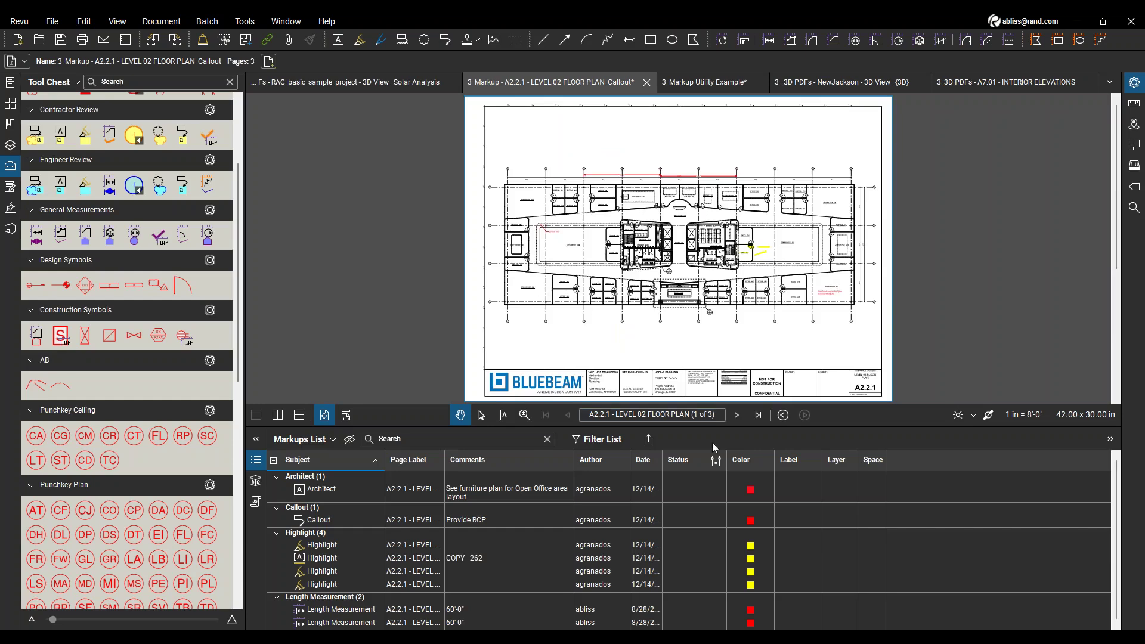
pyautogui.click(737, 415)
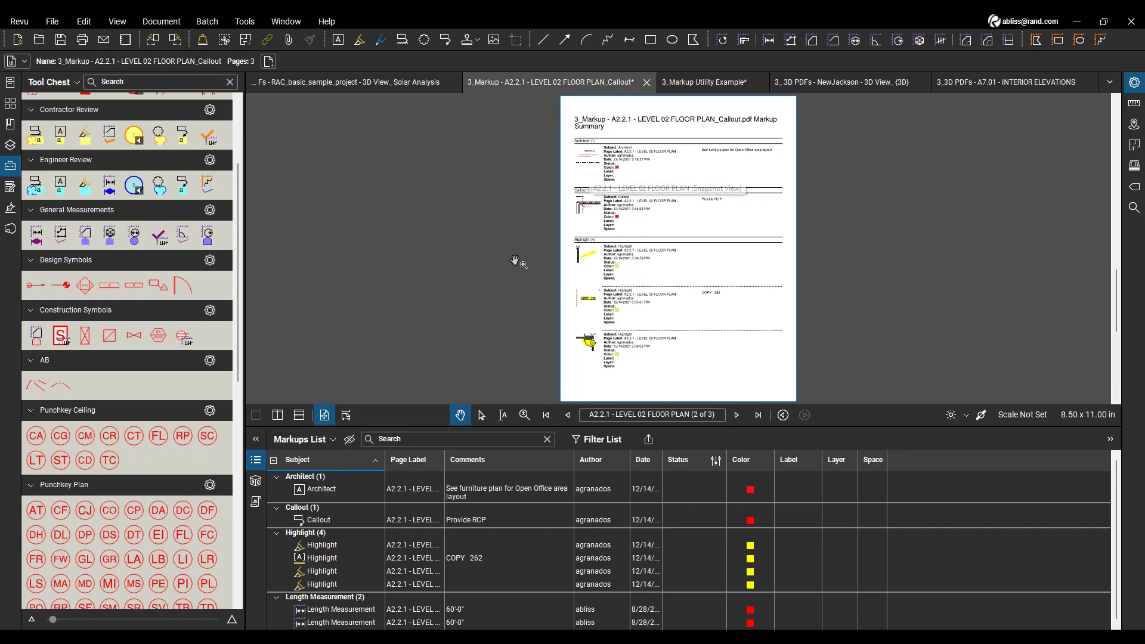
pyautogui.click(587, 167)
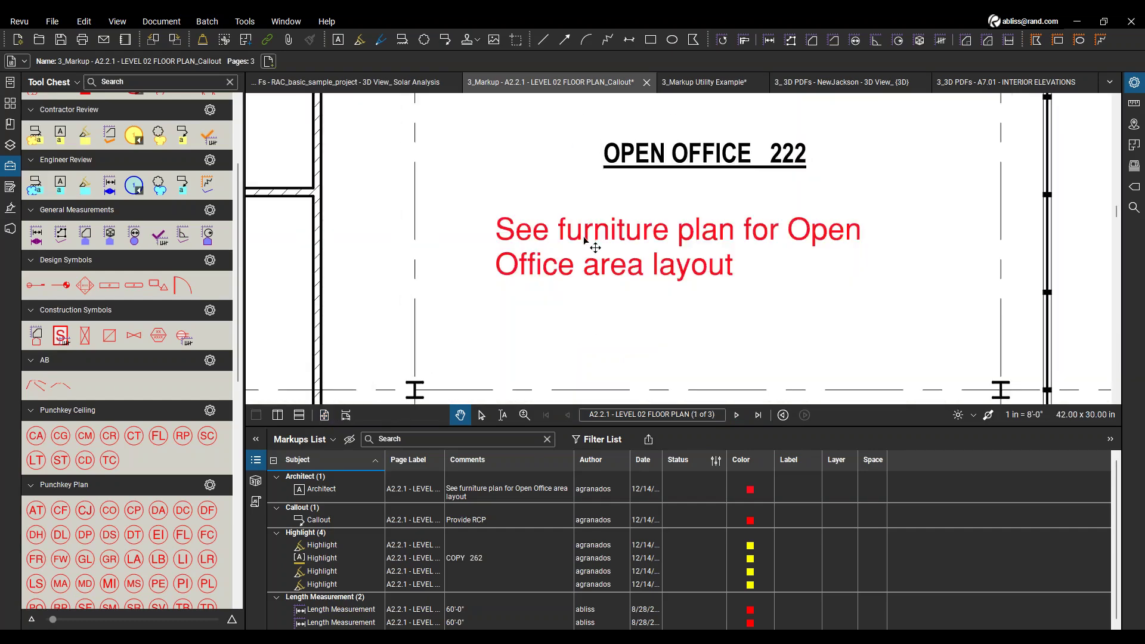
pyautogui.click(736, 416)
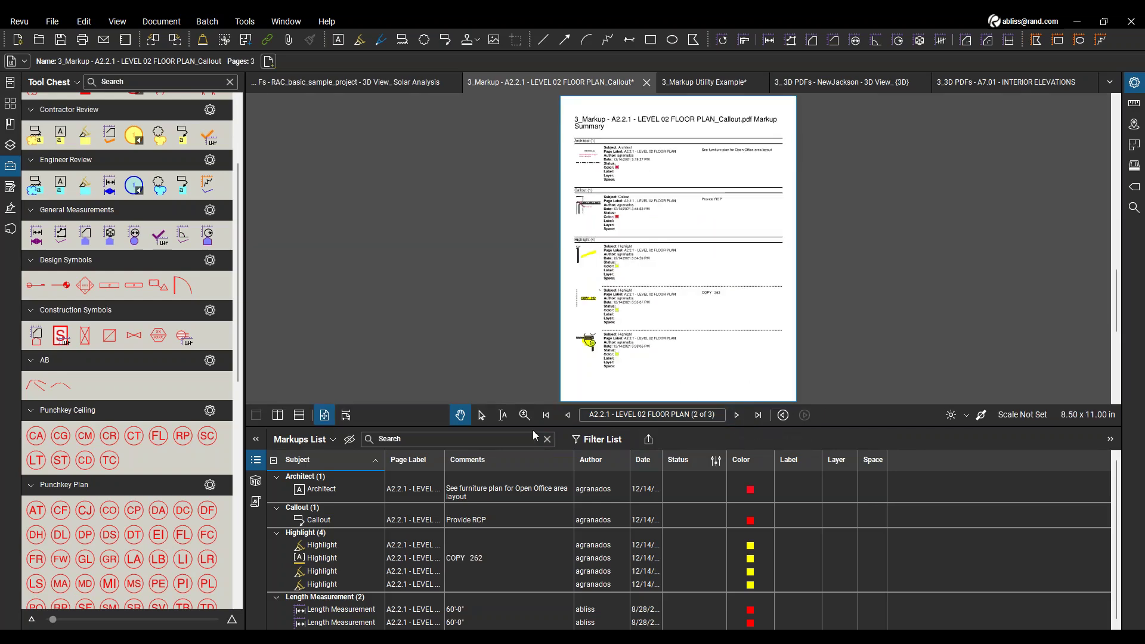
# Examine the Highlight entries on the markup summary page up close.
pyautogui.click(525, 415)
pyautogui.click(614, 297)
pyautogui.click(613, 297)
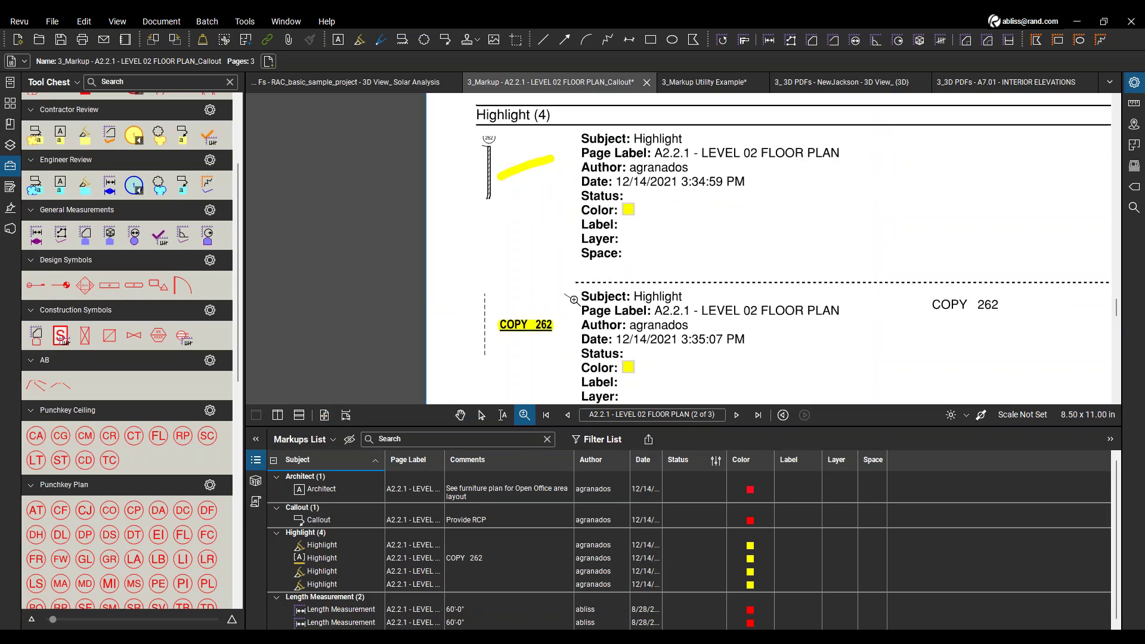
pyautogui.scroll(-1, 506, 346)
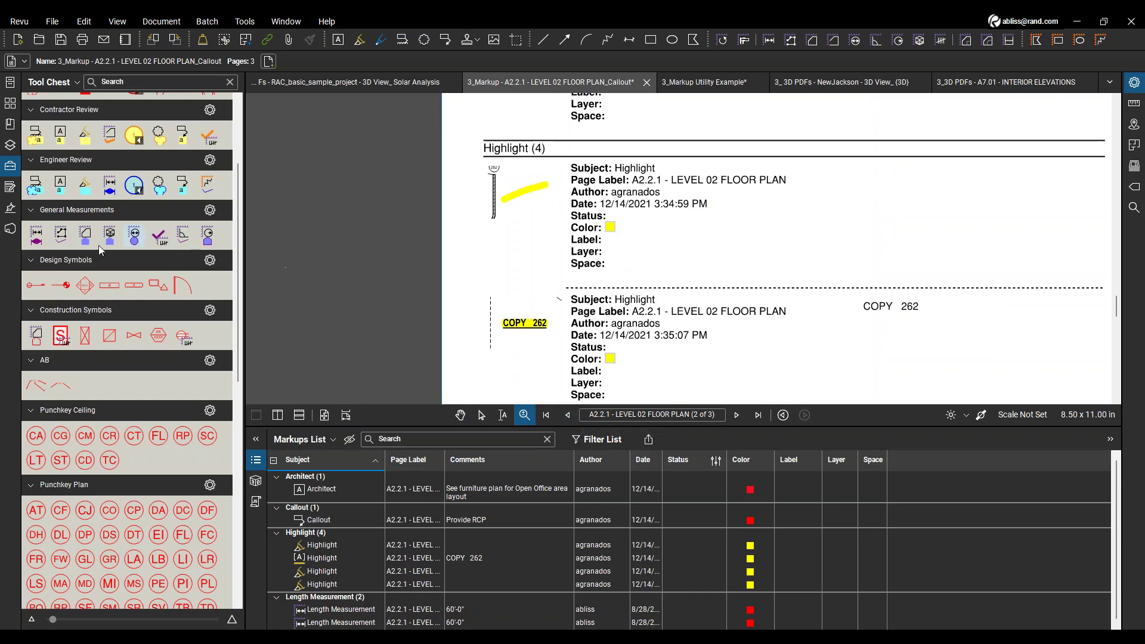
# Check the document's layers, collapse the side panel, and review the whole markup summary page.
pyautogui.click(10, 145)
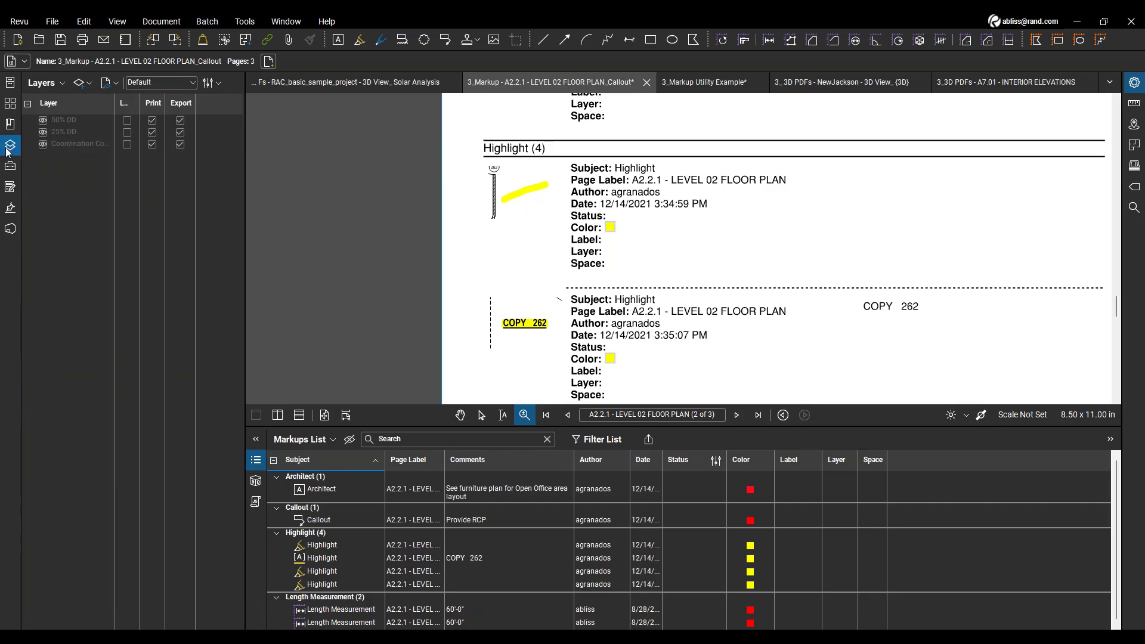
pyautogui.click(10, 145)
pyautogui.click(10, 145)
pyautogui.click(14, 147)
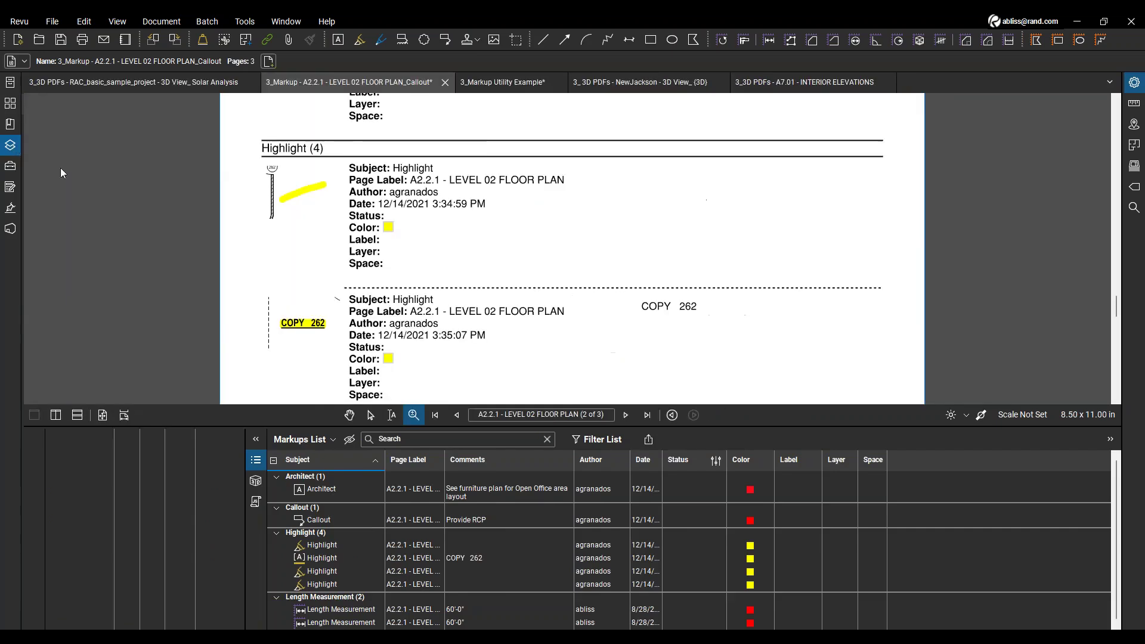
pyautogui.scroll(-3, 256, 222)
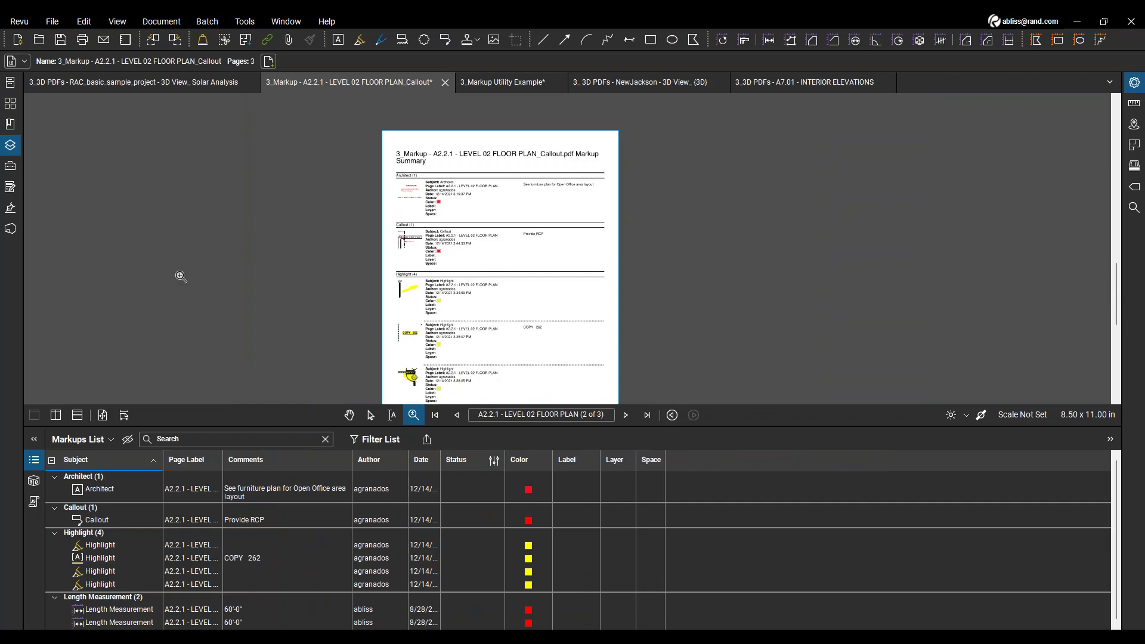
# Switch to the NewJackson 3D View PDF and orbit the building model to inspect its rooms.
pyautogui.click(641, 82)
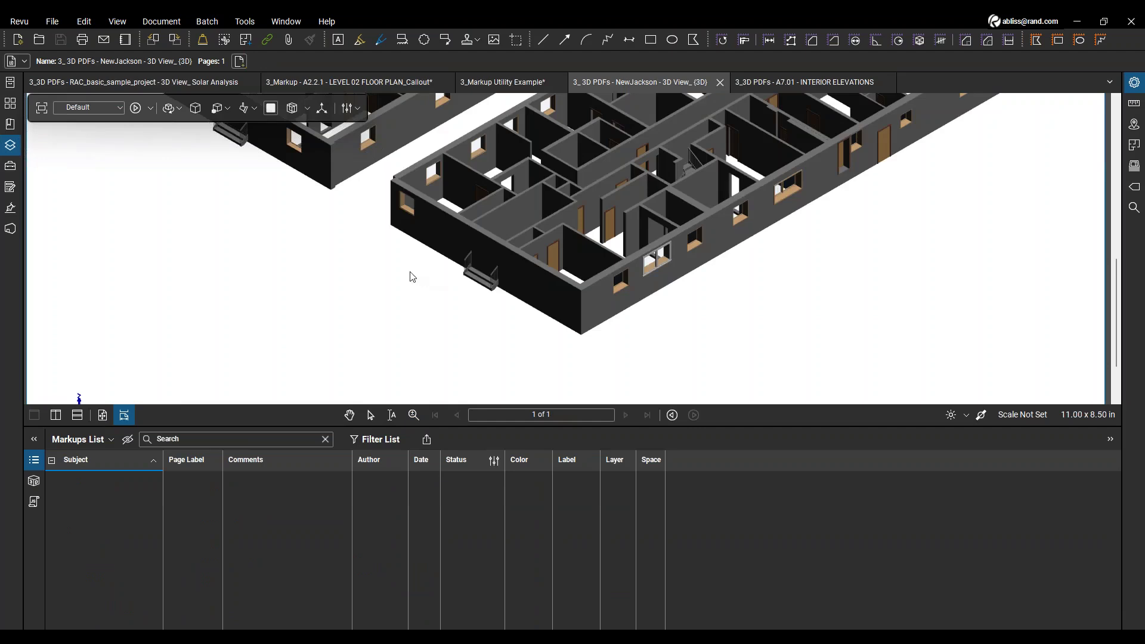
pyautogui.moveTo(495, 252); pyautogui.dragTo(686, 257)
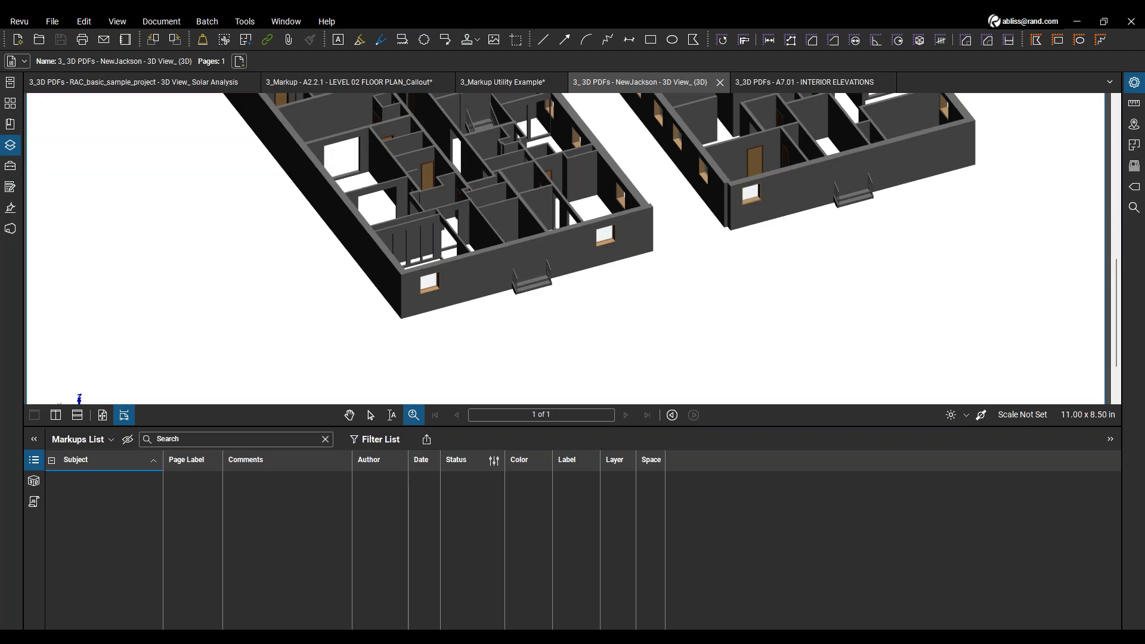
pyautogui.moveTo(450, 278); pyautogui.dragTo(470, 320)
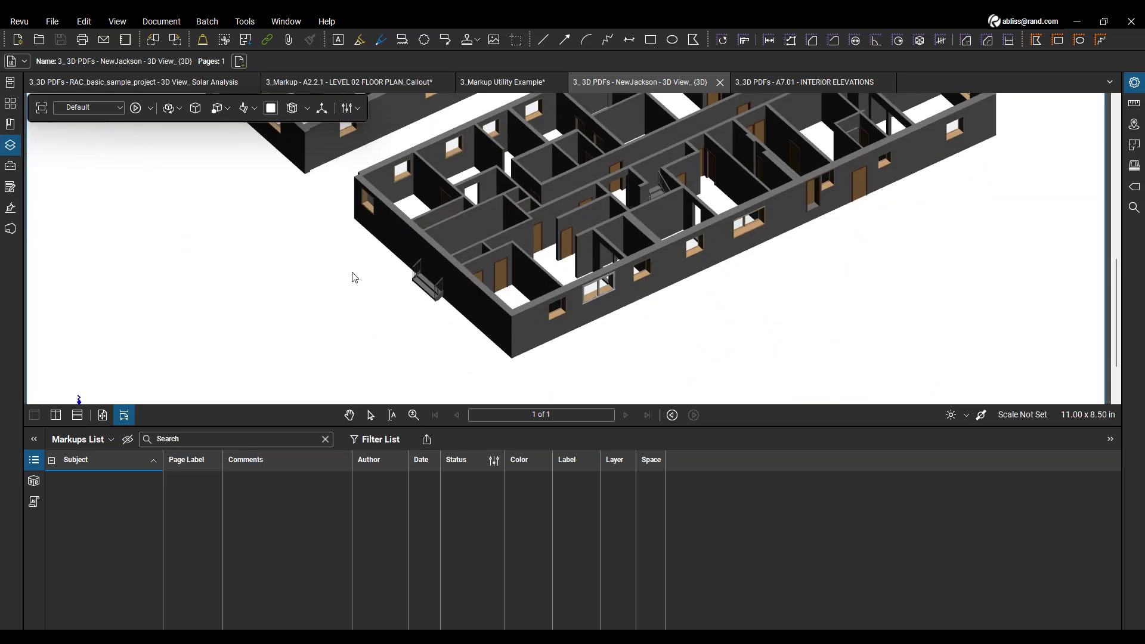
pyautogui.moveTo(354, 278); pyautogui.dragTo(533, 287)
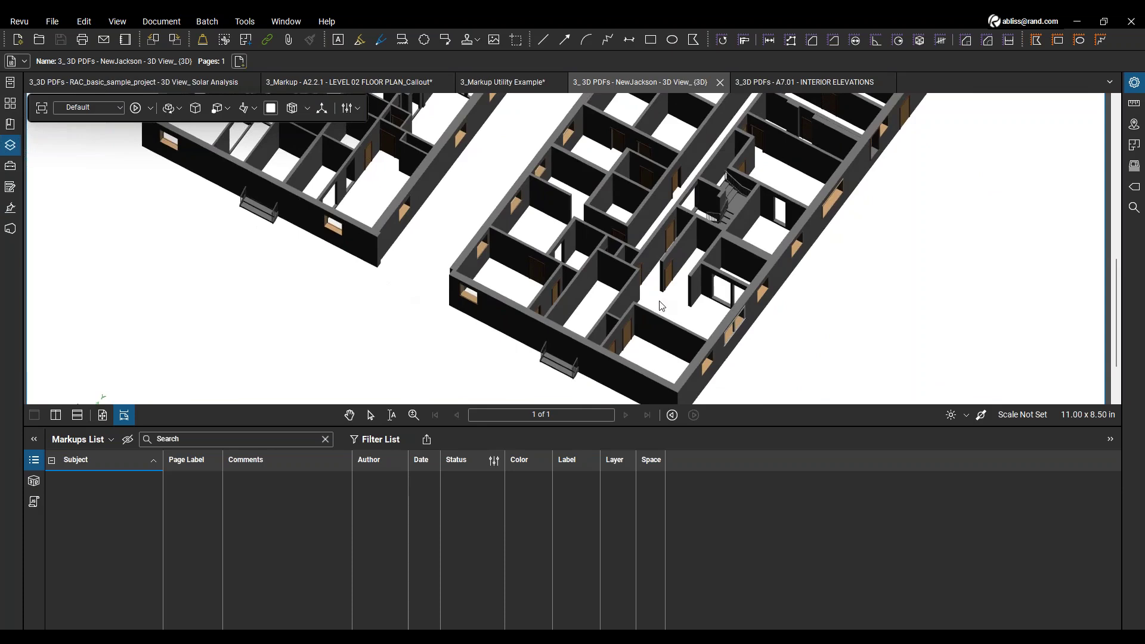
pyautogui.moveTo(643, 317); pyautogui.dragTo(659, 303)
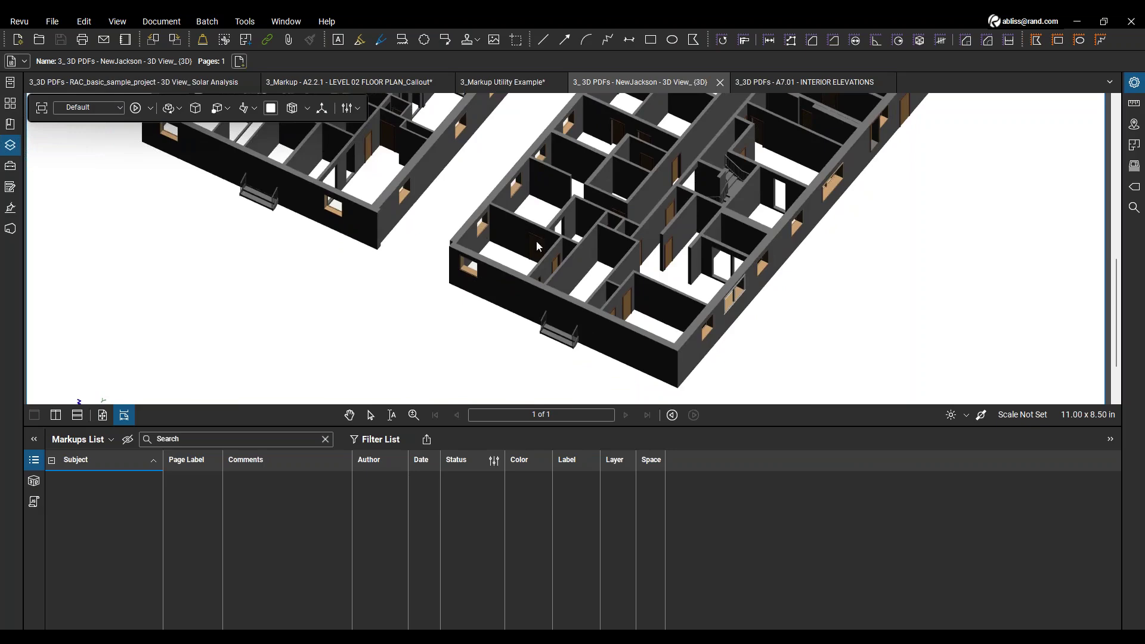
pyautogui.moveTo(536, 241)
pyautogui.mouseDown()
pyautogui.moveTo(542, 268)
pyautogui.moveTo(522, 225)
pyautogui.mouseUp()
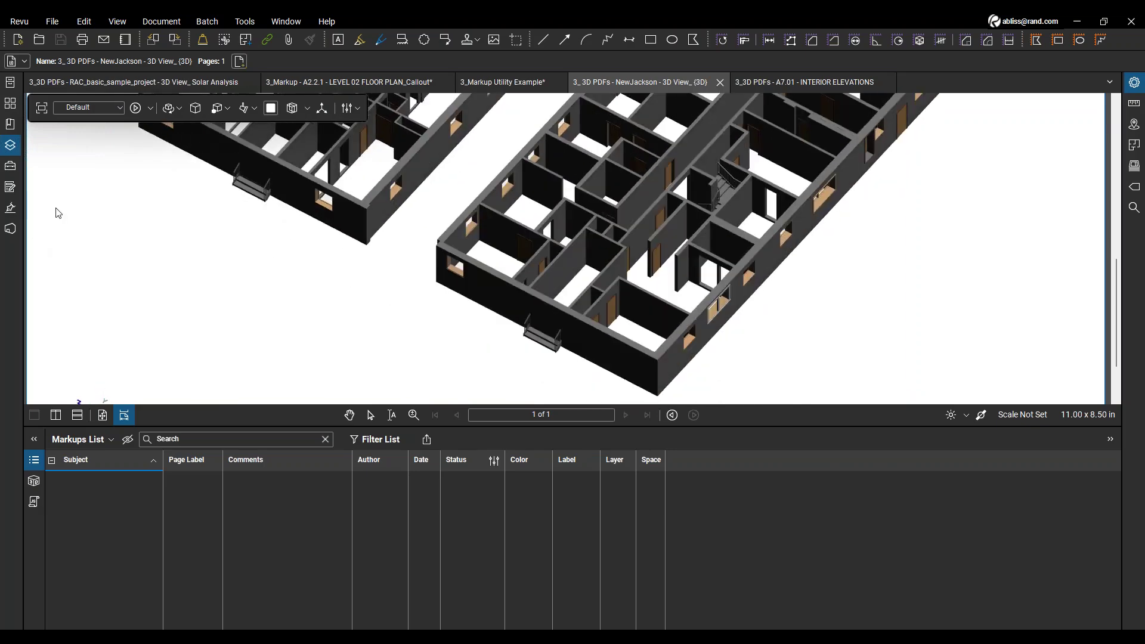
# Place the TU symbol from the Punchkey Paint tool set on the interior wall of the building's front corner room.
pyautogui.click(11, 170)
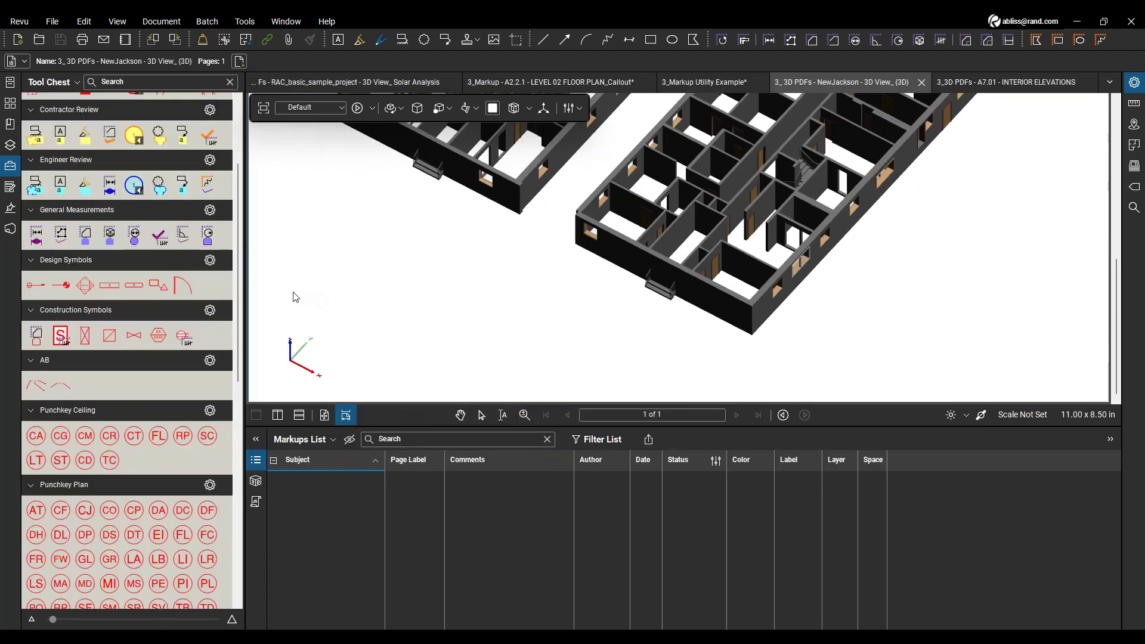
pyautogui.press('z')
pyautogui.scroll(-5, 78, 435)
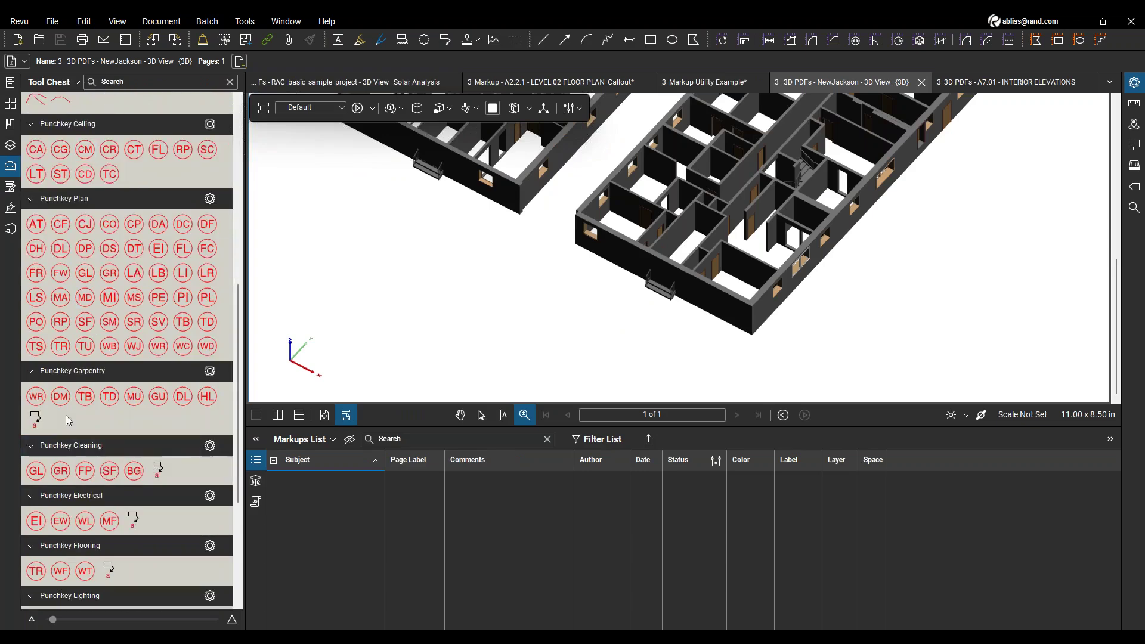
pyautogui.scroll(-3, 107, 450)
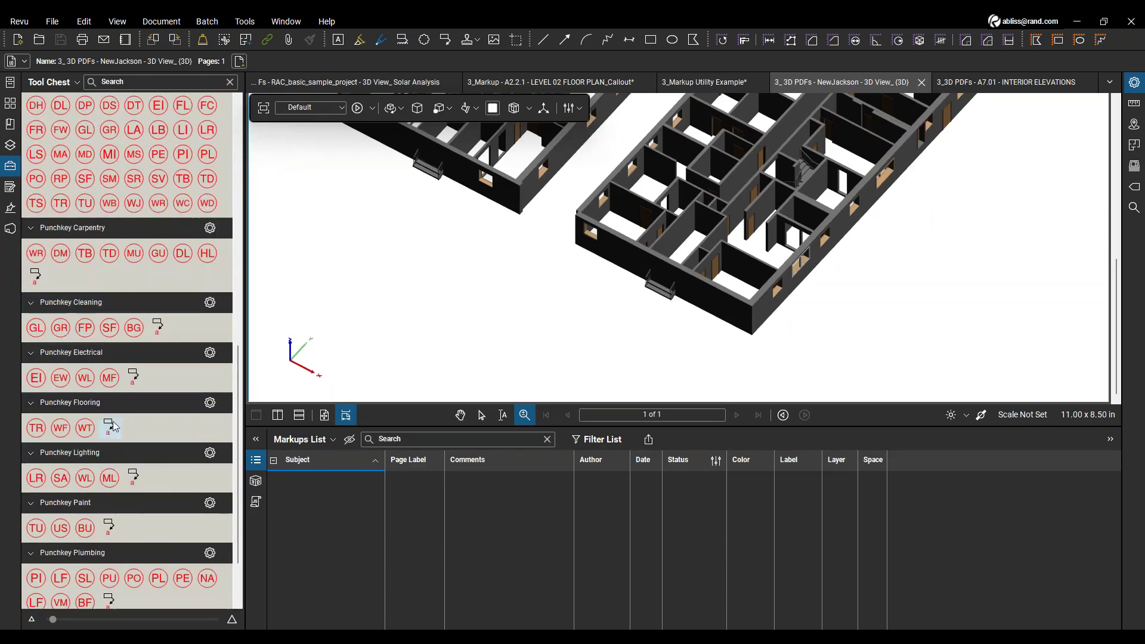
pyautogui.scroll(-2, 82, 451)
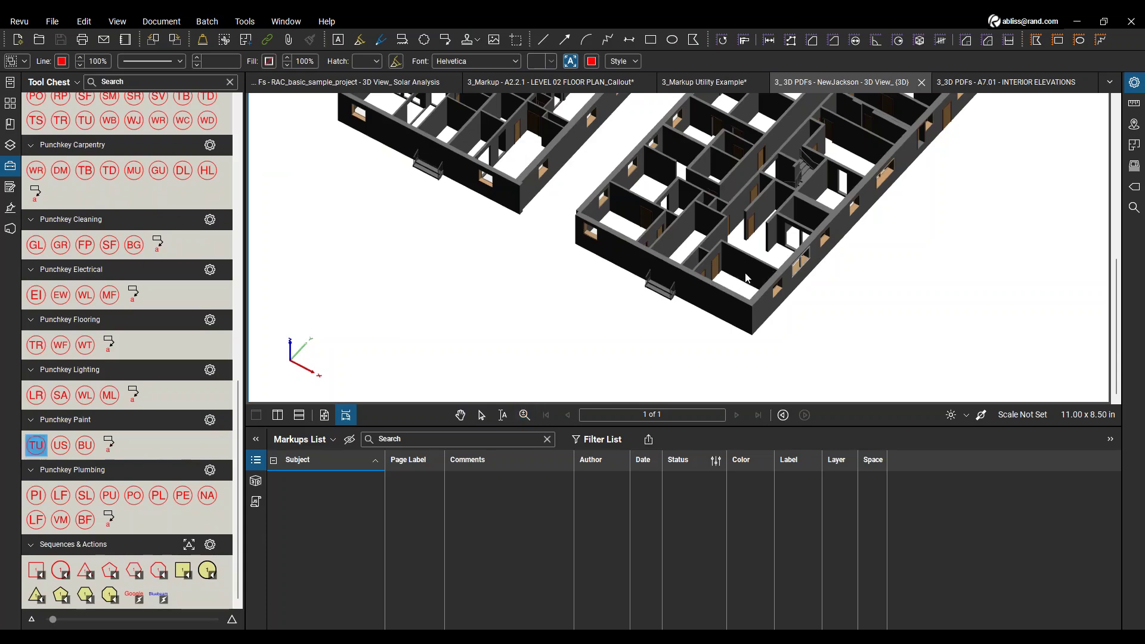
pyautogui.press('Escape')
pyautogui.click(745, 285)
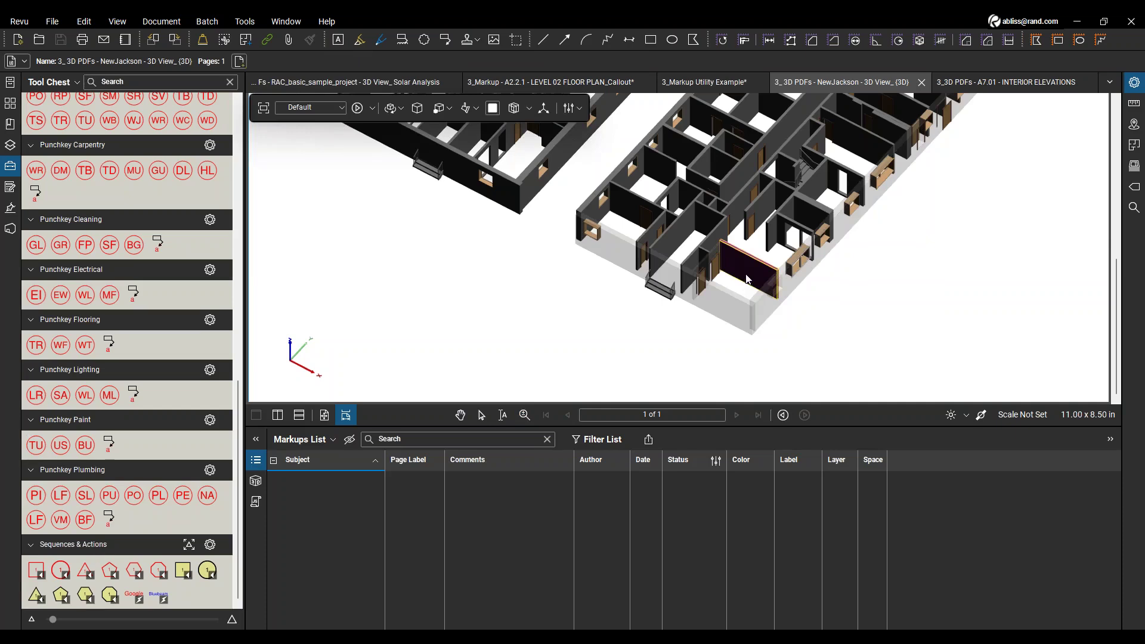
pyautogui.click(55, 456)
pyautogui.click(35, 445)
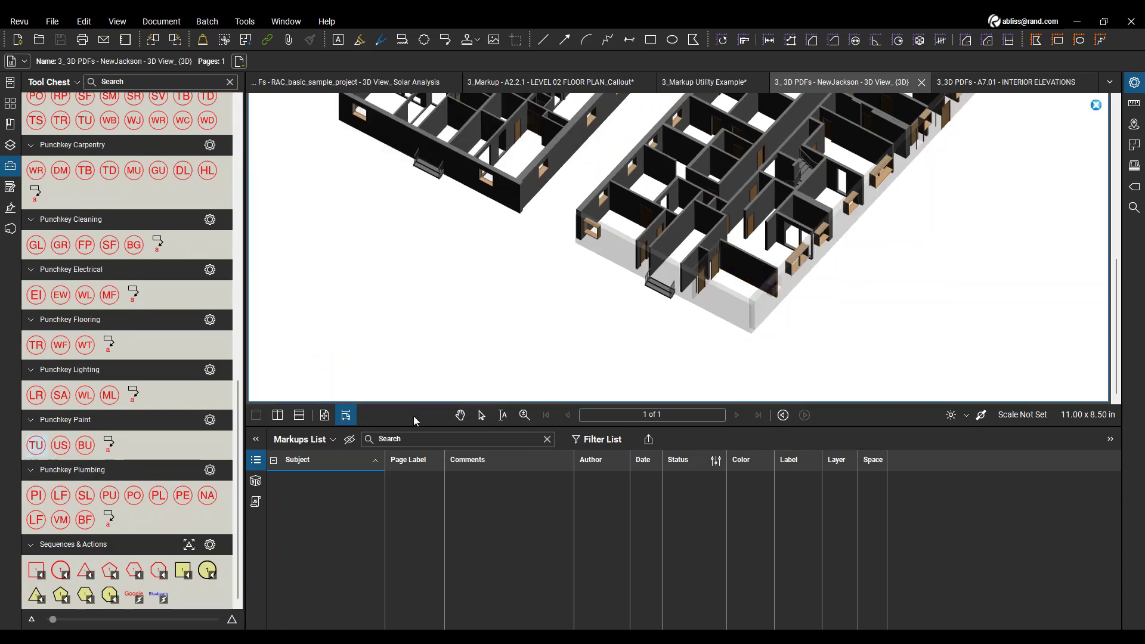
pyautogui.click(739, 266)
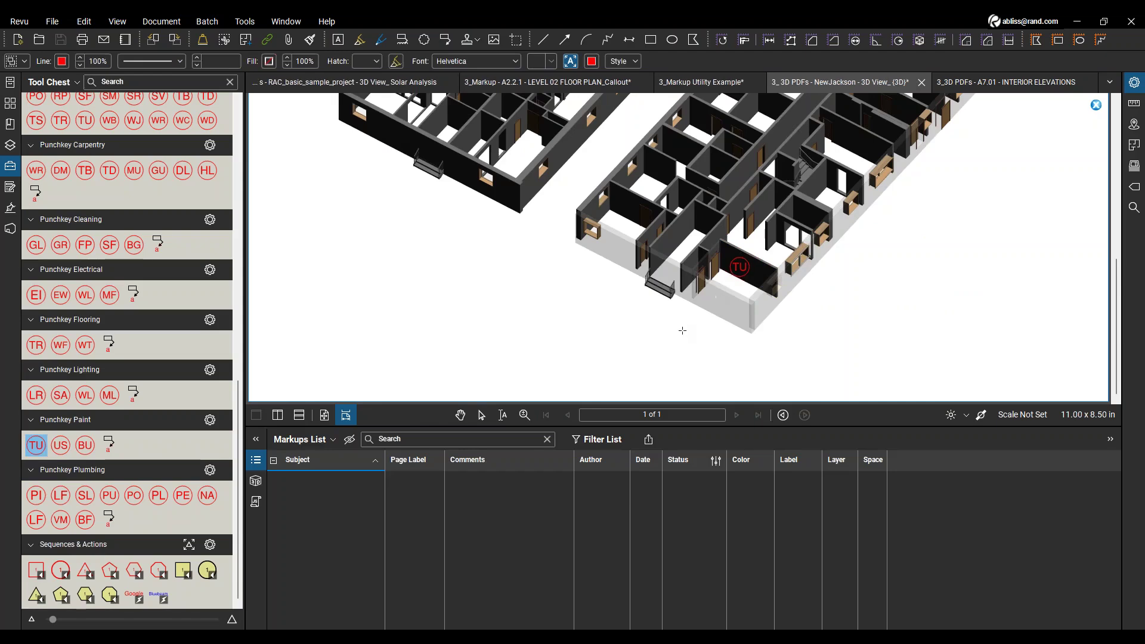
# Place the LR symbol from the Punchkey Lighting set on an interior wall behind the staircase of the same building.
pyautogui.scroll(2, 642, 340)
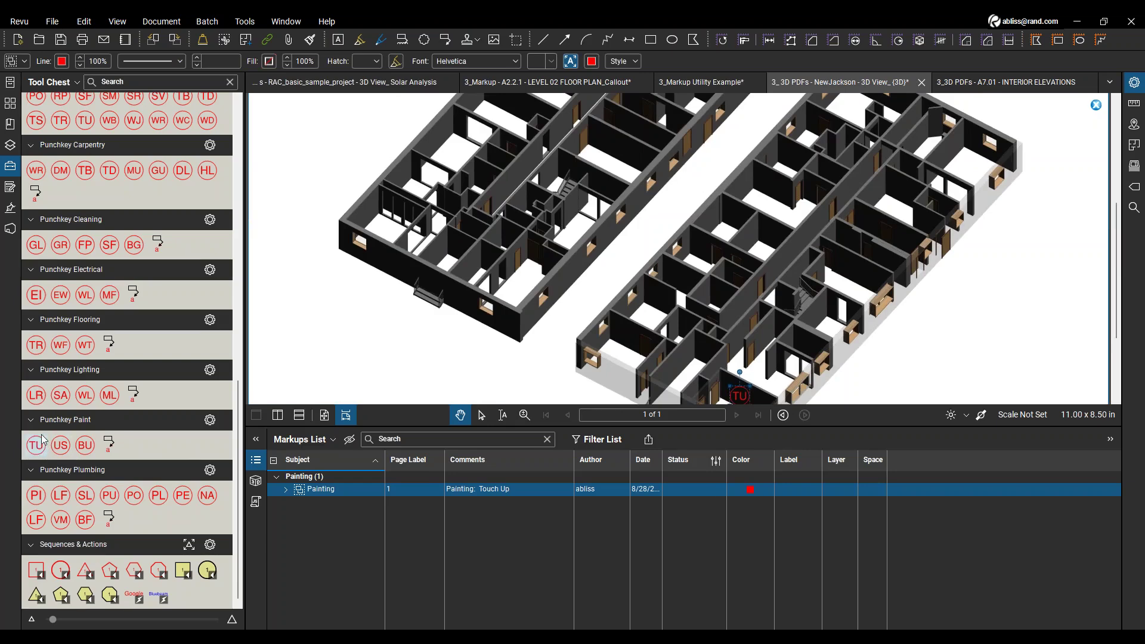
pyautogui.click(36, 394)
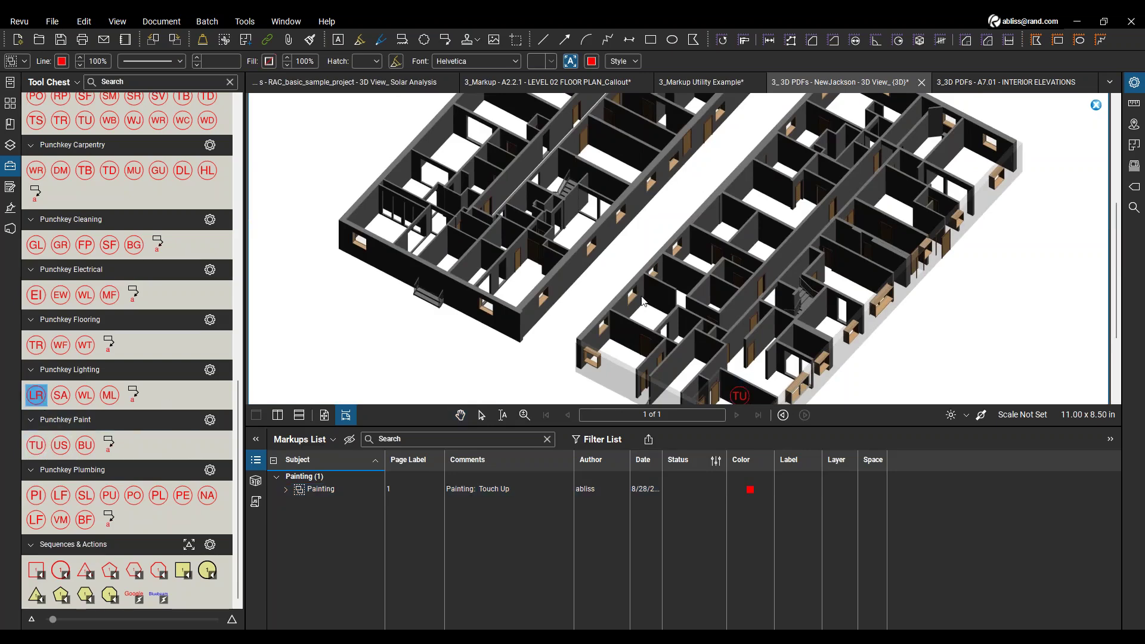
pyautogui.click(845, 274)
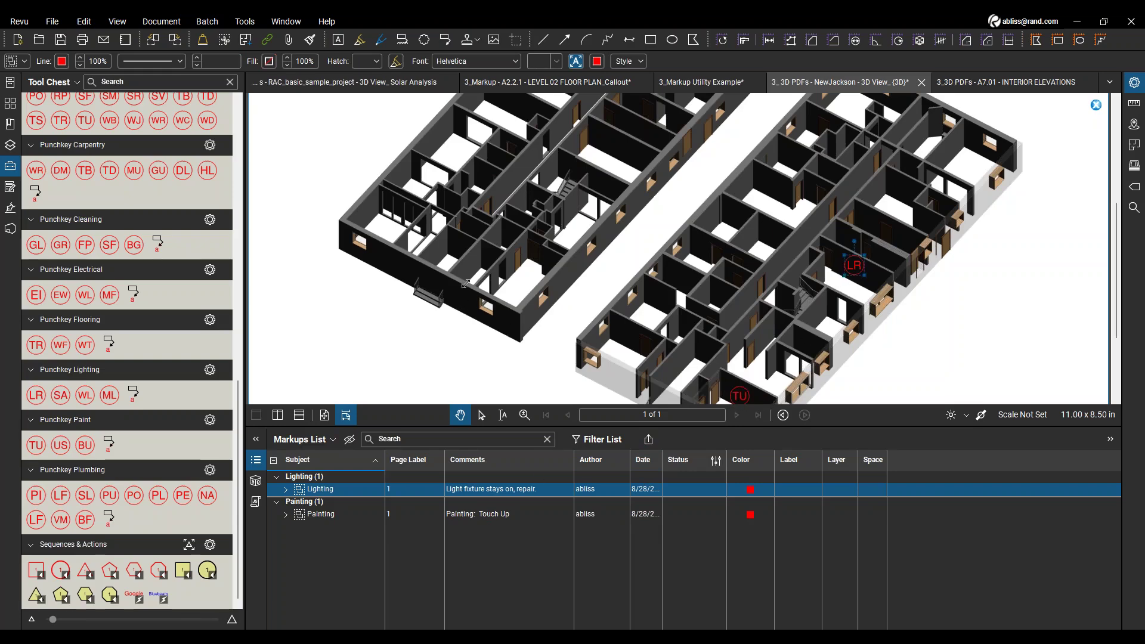
# Look at the markups in the 3_Markup Utility Example drawing and return to the NewJackson 3D model.
pyautogui.click(693, 86)
pyautogui.click(954, 82)
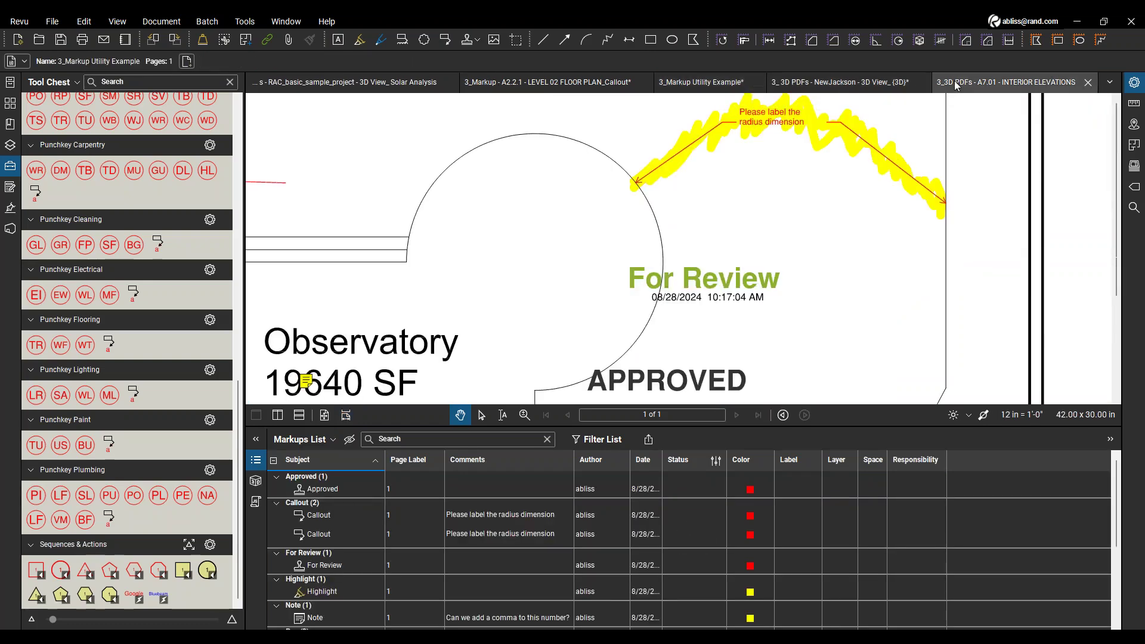
pyautogui.click(860, 80)
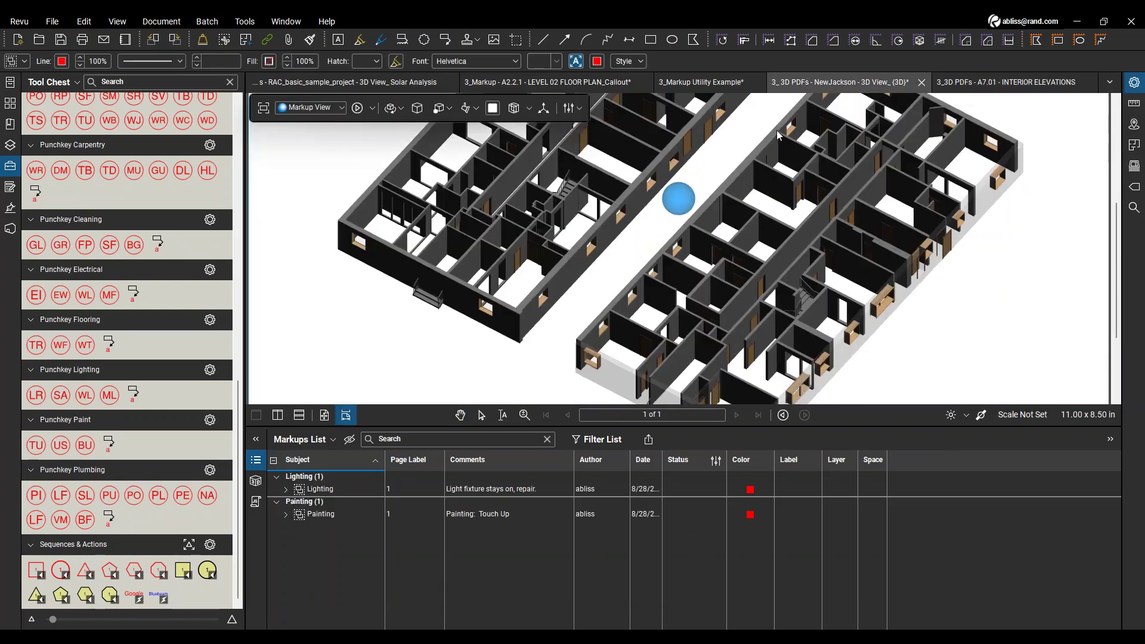
# Switch to the RAC_basic_sample_project - 3D View_ Solar Analysis PDF and orbit the model to a low front view of the house.
pyautogui.click(358, 83)
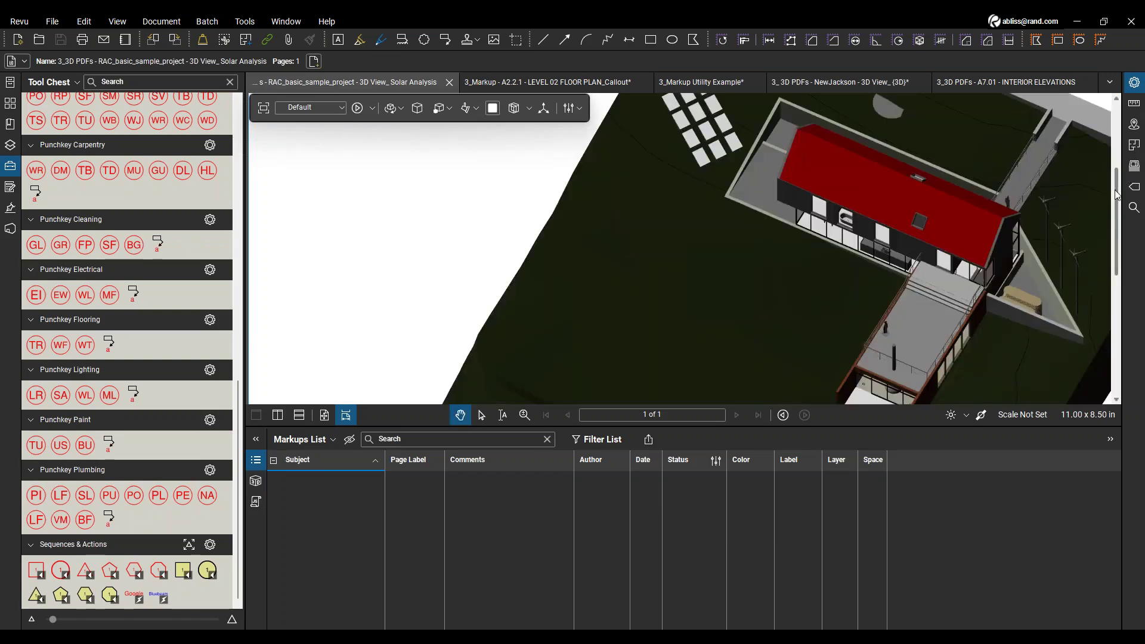
pyautogui.moveTo(737, 272); pyautogui.dragTo(720, 273)
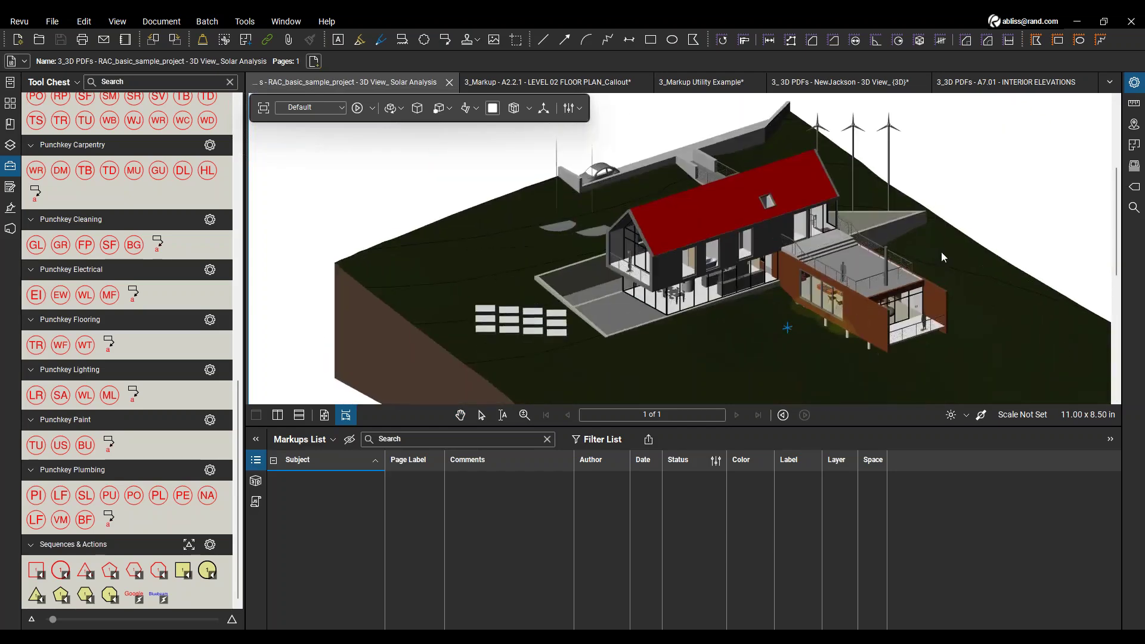
pyautogui.moveTo(701, 359)
pyautogui.mouseDown()
pyautogui.moveTo(850, 344)
pyautogui.moveTo(749, 373)
pyautogui.moveTo(708, 360)
pyautogui.mouseUp()
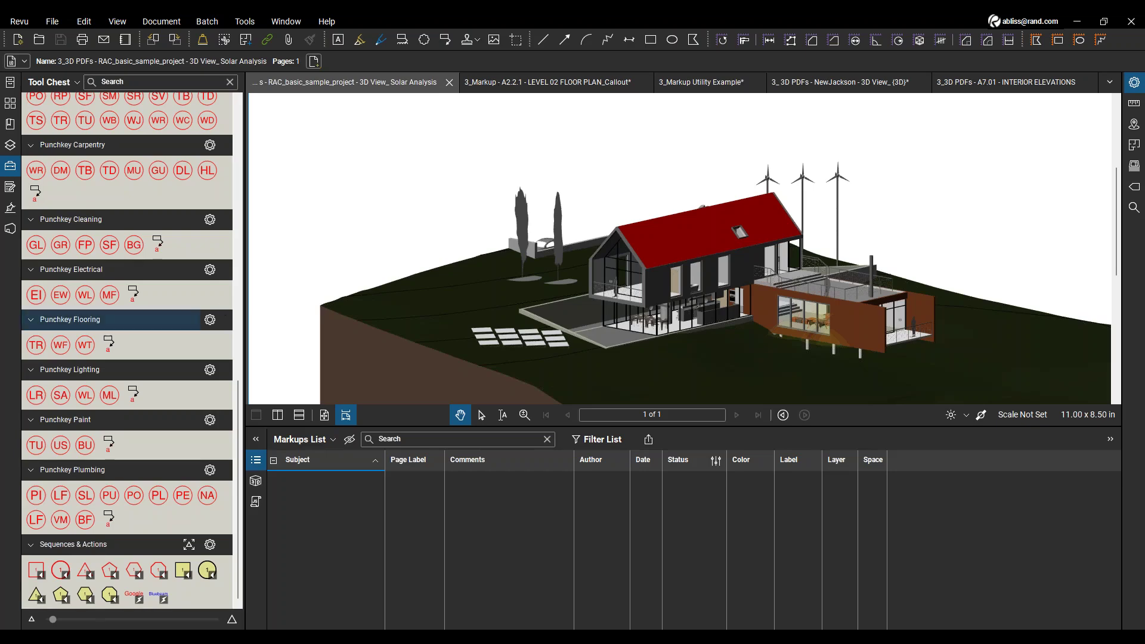
# Show the 3D Model Tree and zoom the model to the 4500_Kitchen Island_DW - Casework element.
pyautogui.moveTo(606, 335); pyautogui.dragTo(541, 333)
pyautogui.click(257, 482)
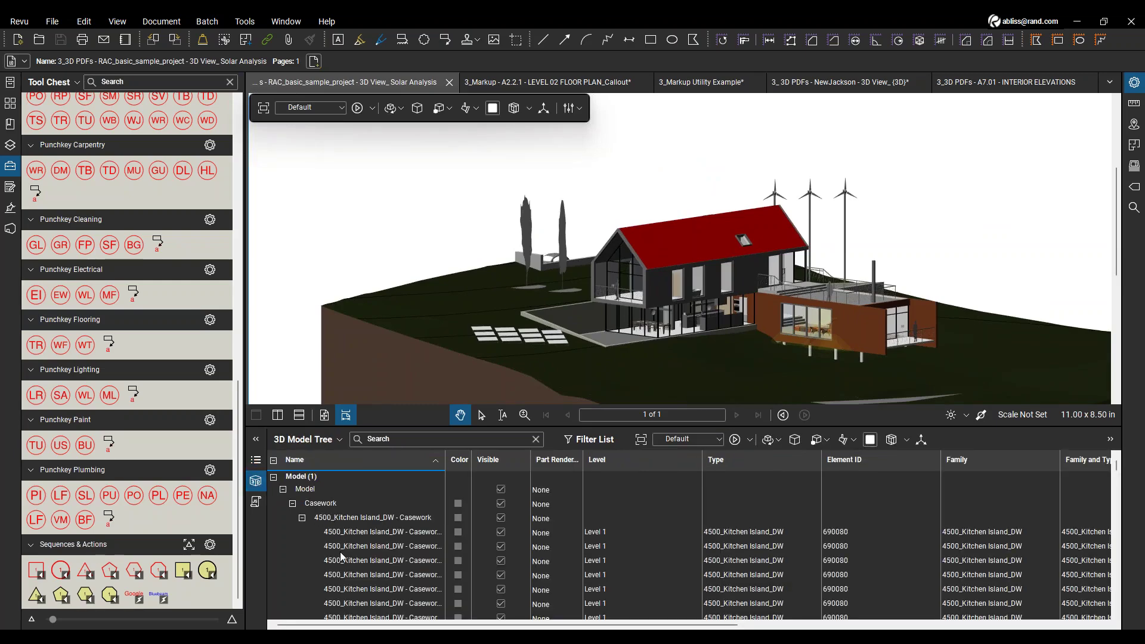
pyautogui.doubleClick(348, 522)
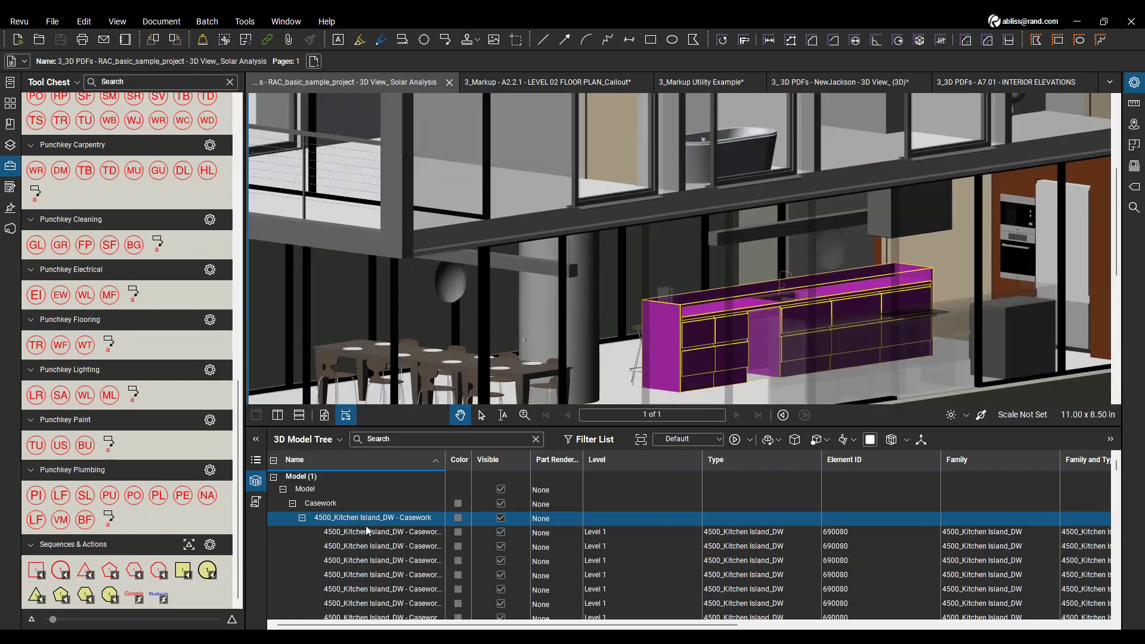
# Zoom to the first 4500_Kitchen Island_DW casework part and place the Punchkey Paint TU symbol on its dark panel.
pyautogui.doubleClick(366, 535)
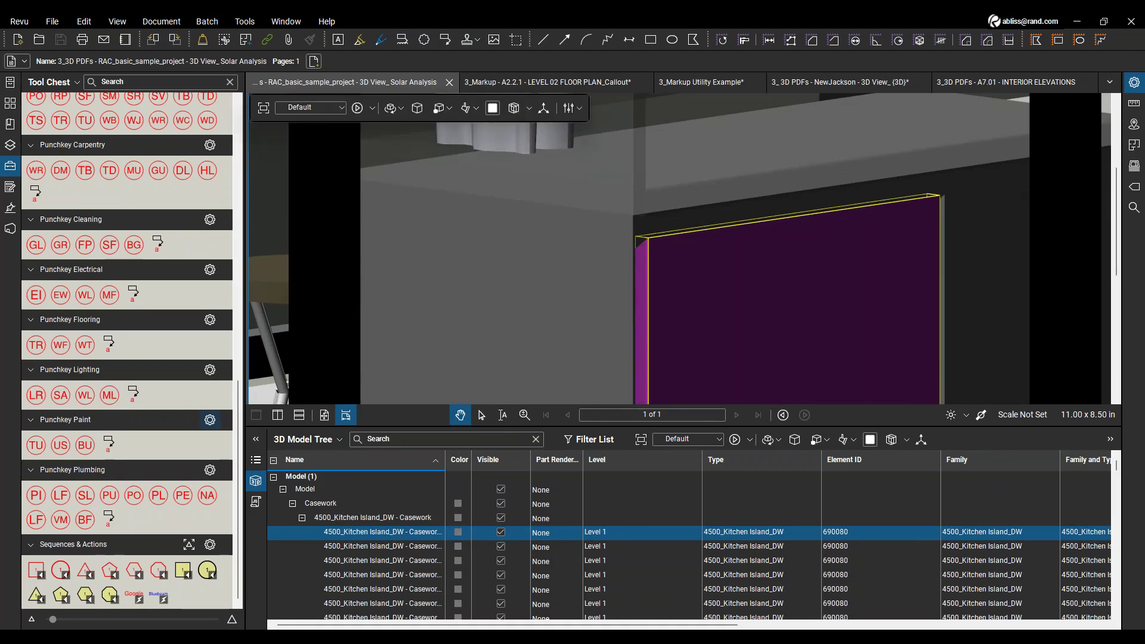
pyautogui.click(36, 295)
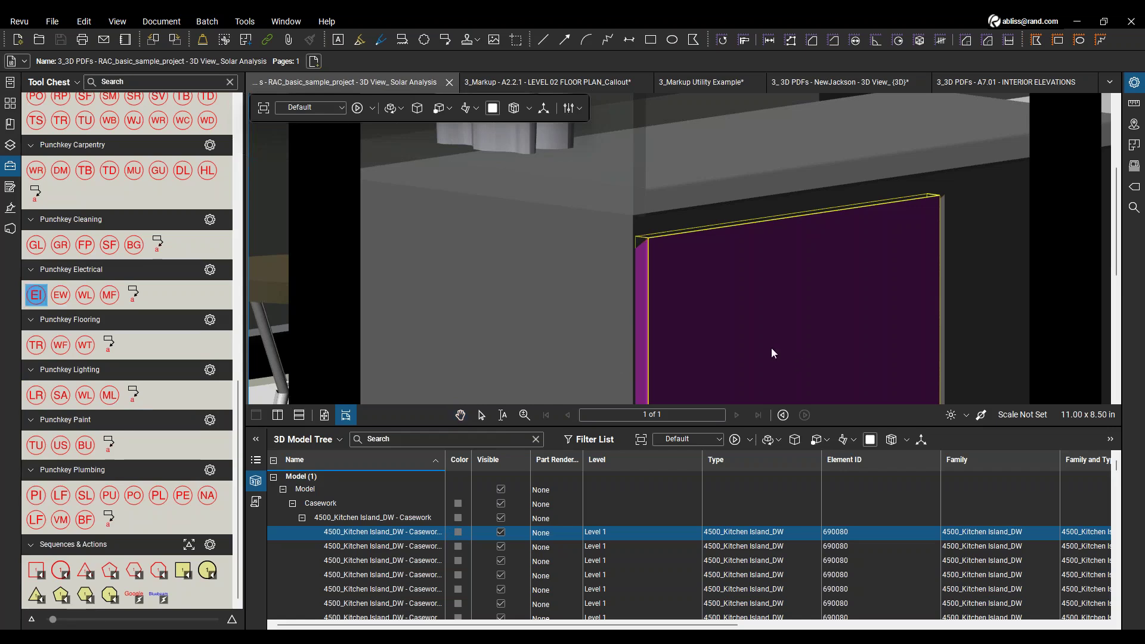
pyautogui.click(38, 451)
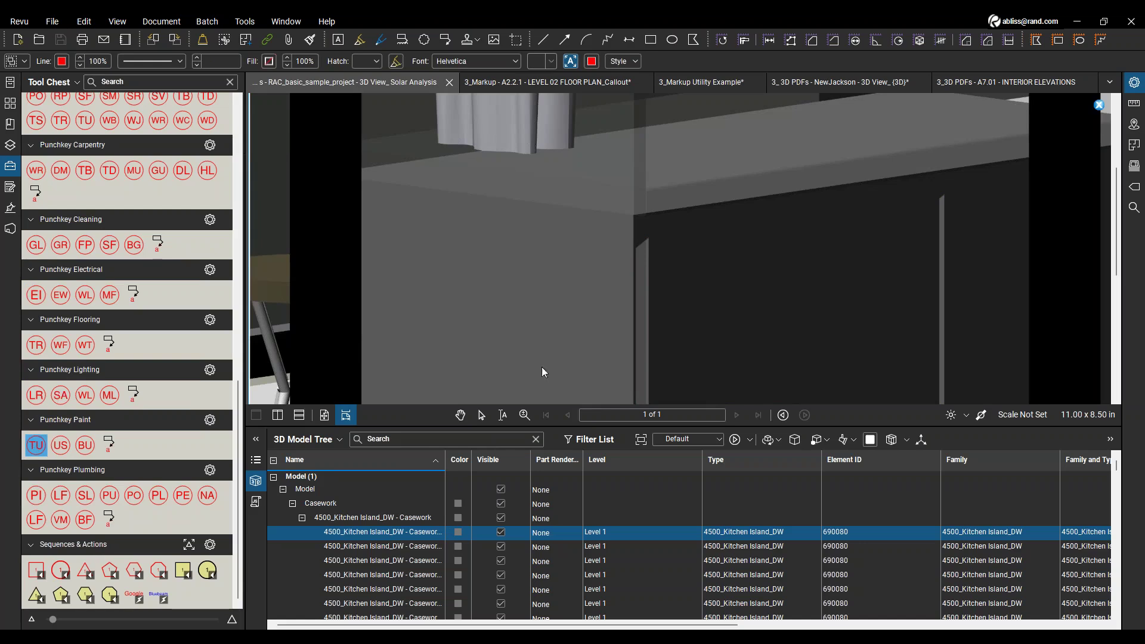
pyautogui.click(735, 304)
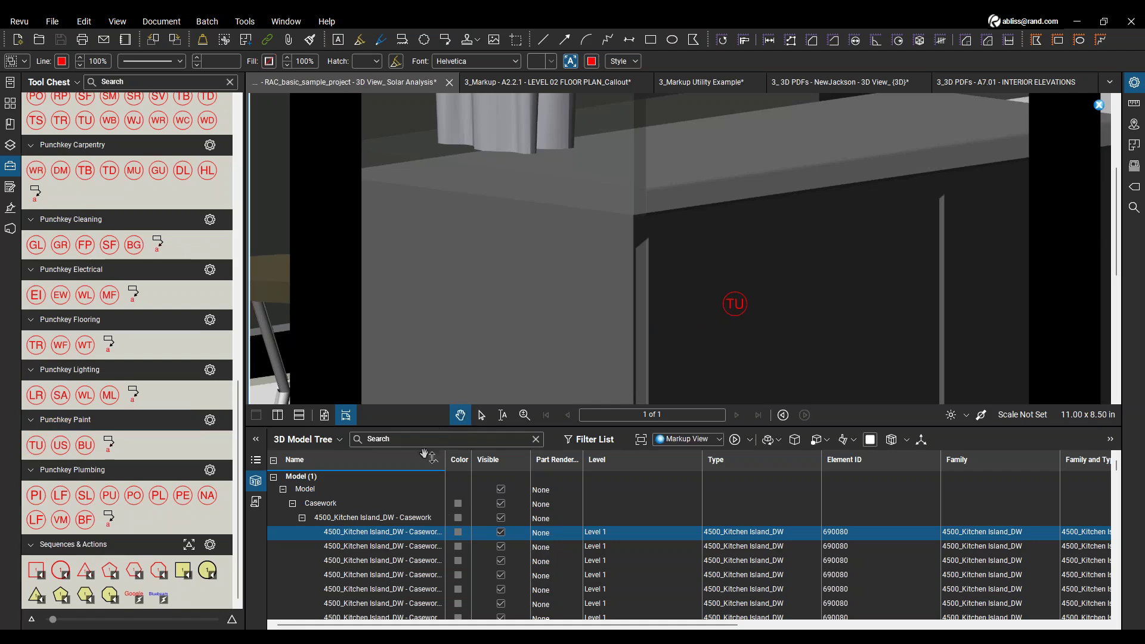
# Restore the Home view of the house model and orbit it to an elevated corner view.
pyautogui.click(296, 494)
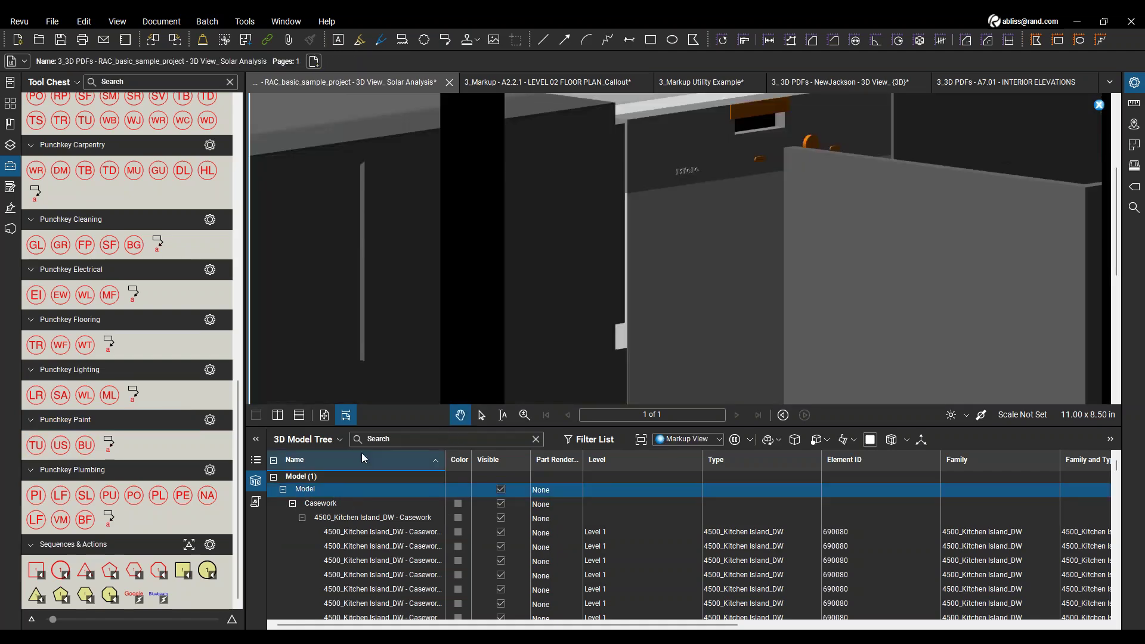
pyautogui.scroll(3, 393, 350)
pyautogui.scroll(-3, 393, 350)
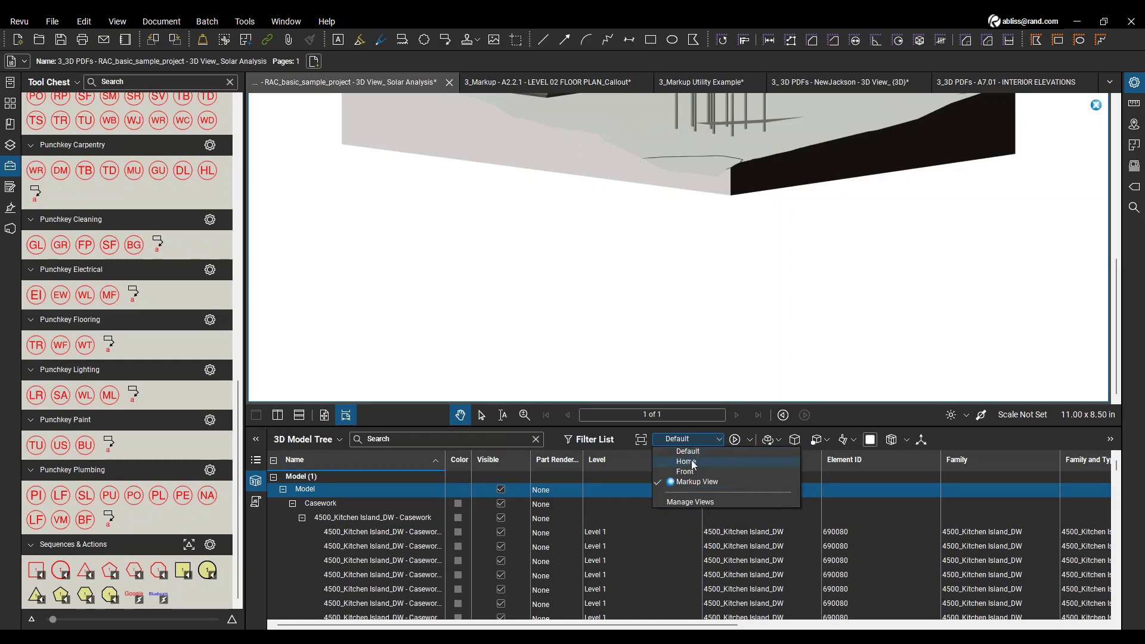
pyautogui.click(692, 461)
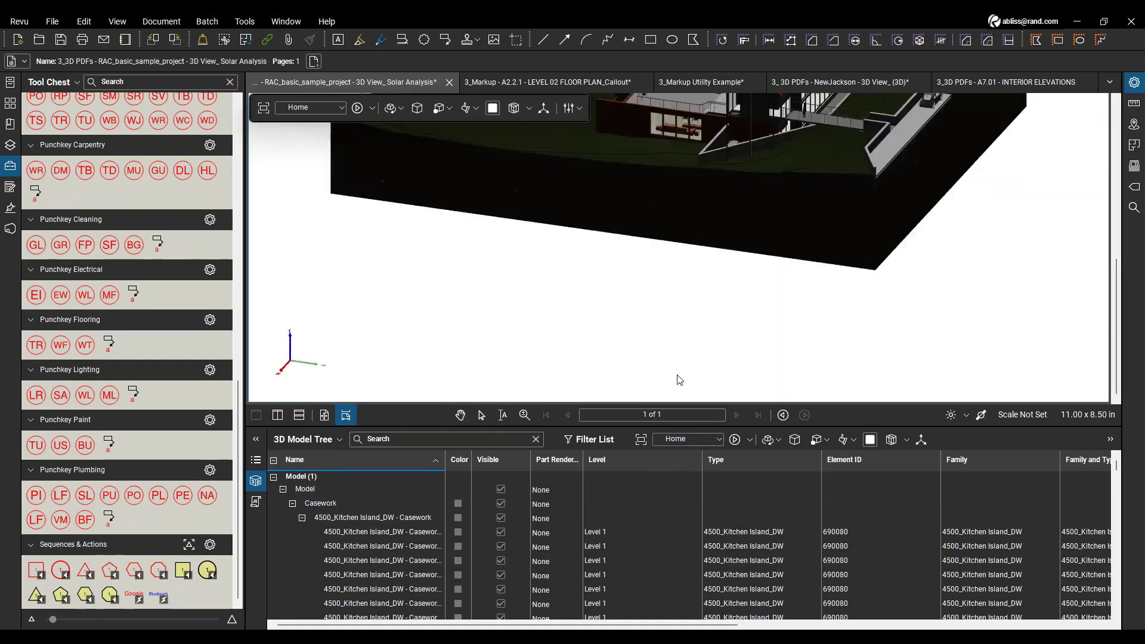
pyautogui.moveTo(677, 310); pyautogui.dragTo(701, 176)
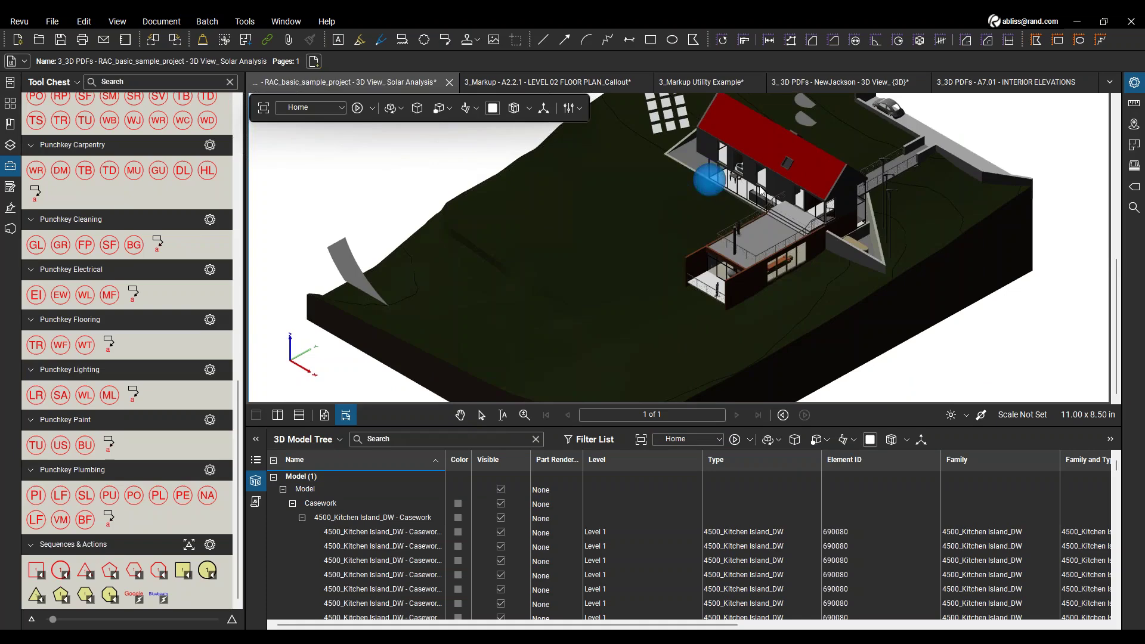
# Highlight the 4500_Kitchen Island_DW - Casework element and the whole Model in the 3D Model Tree.
pyautogui.click(317, 489)
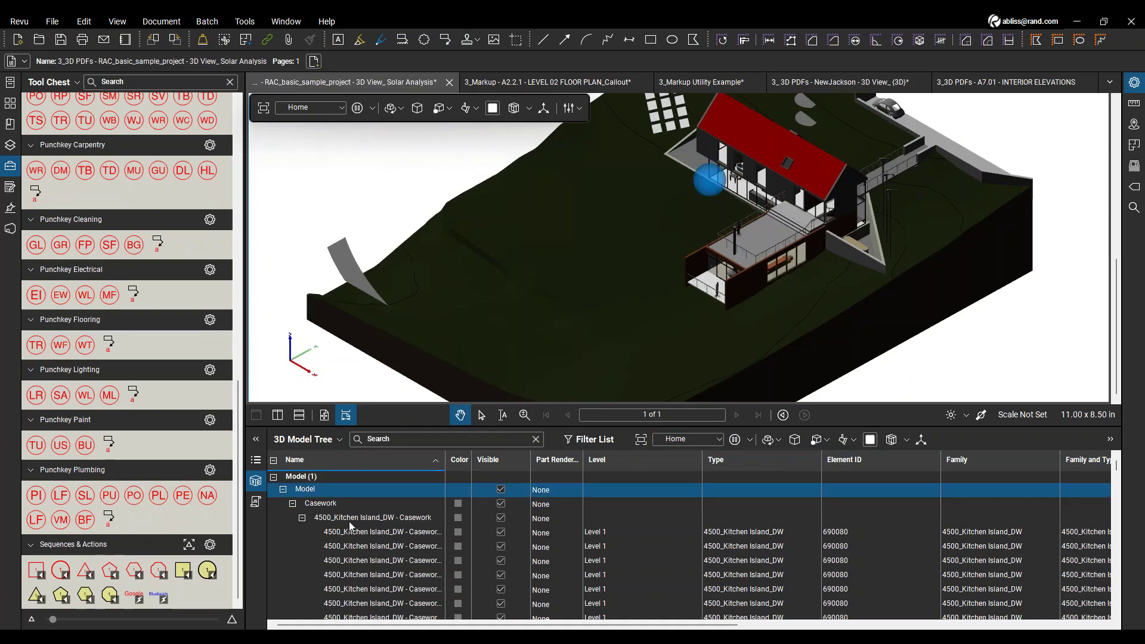
pyautogui.click(349, 522)
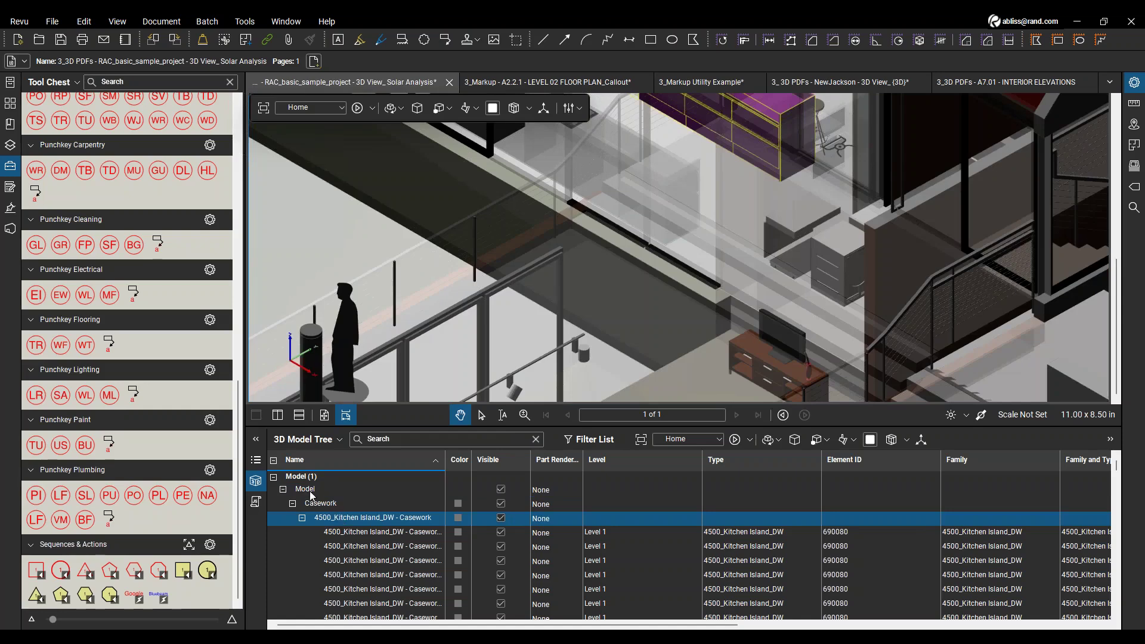
pyautogui.click(313, 489)
# Show the Markups List and jump to the view of the Painting markup.
pyautogui.click(255, 461)
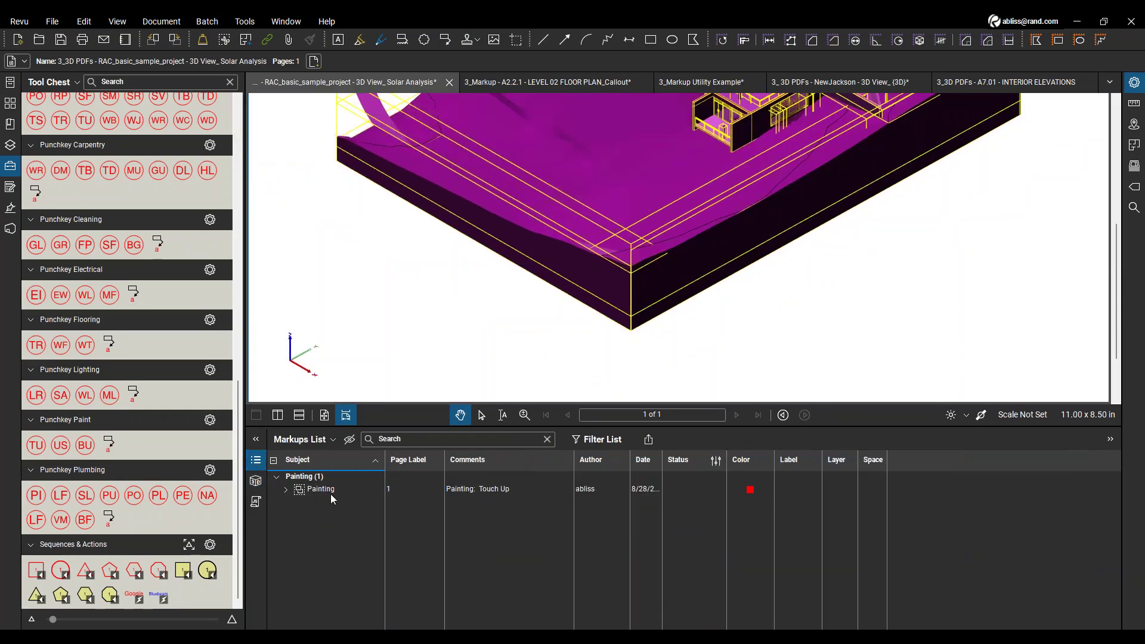
pyautogui.click(406, 489)
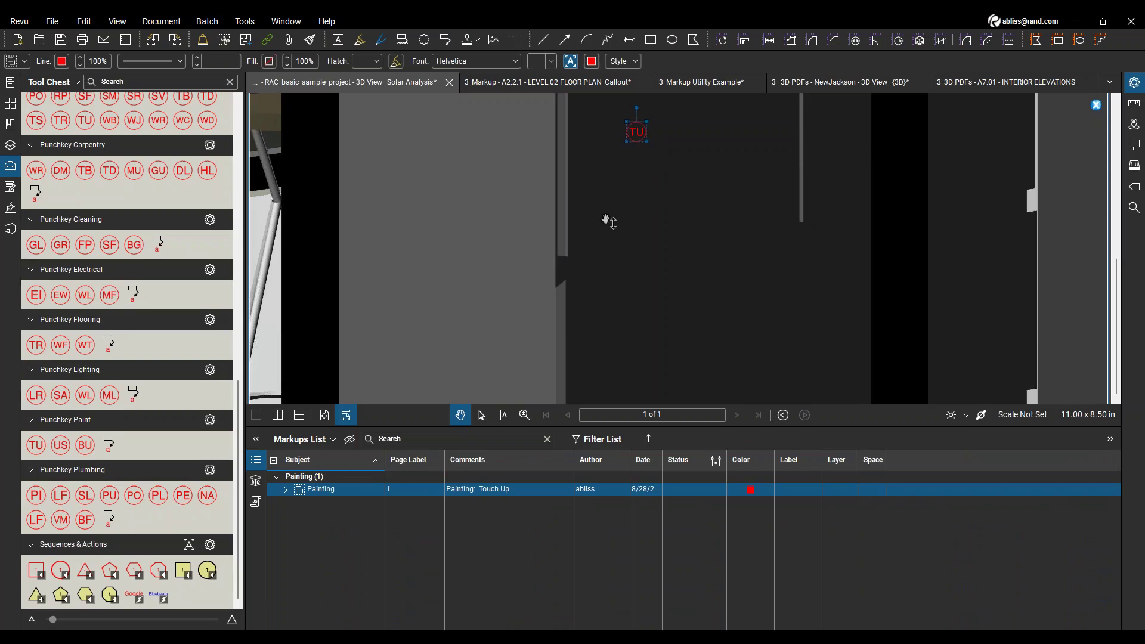
pyautogui.scroll(-2, 602, 233)
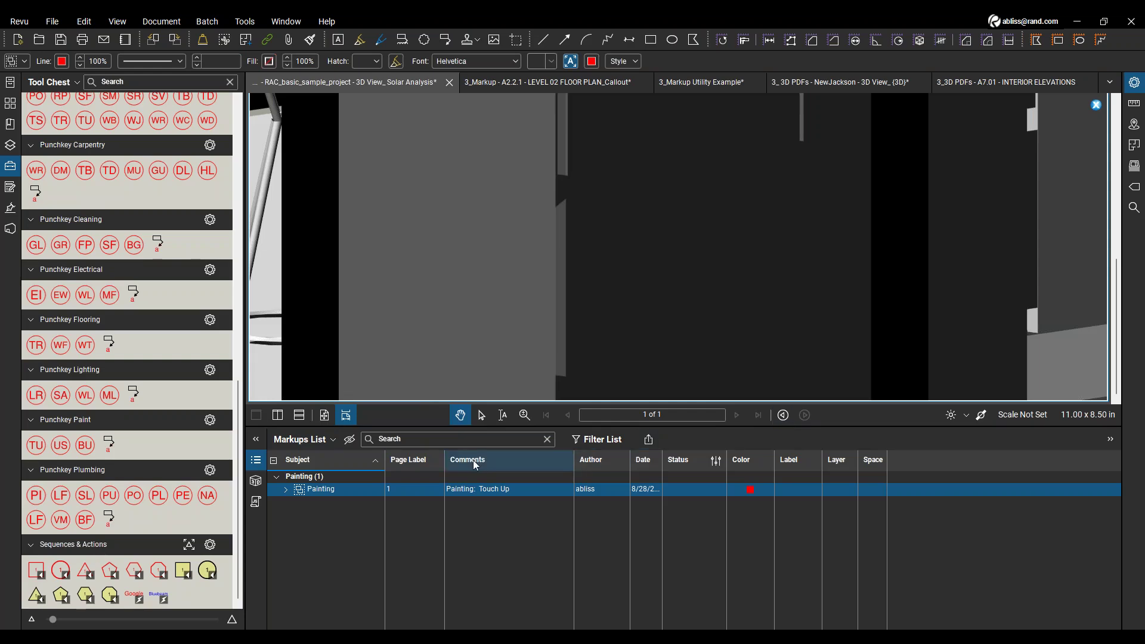
# Show the 3D Model Tree and switch to the 3_3D PDFs - A7.01 - INTERIOR ELEVATIONS sheet with its embedded 3D model.
pyautogui.hotkey('alt', '3')
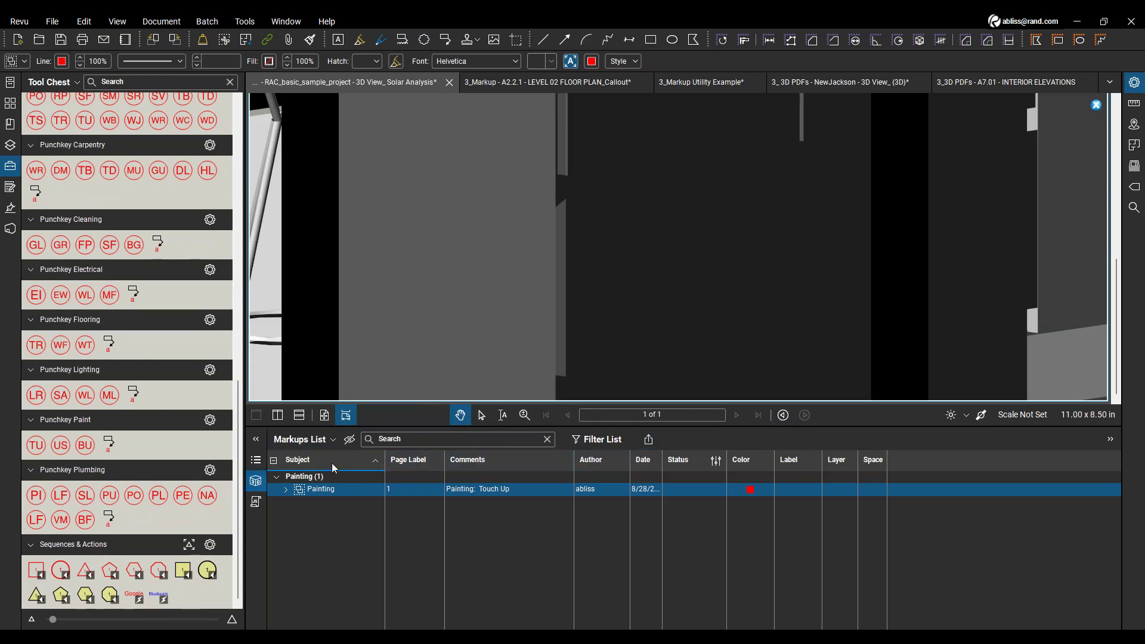
pyautogui.click(811, 83)
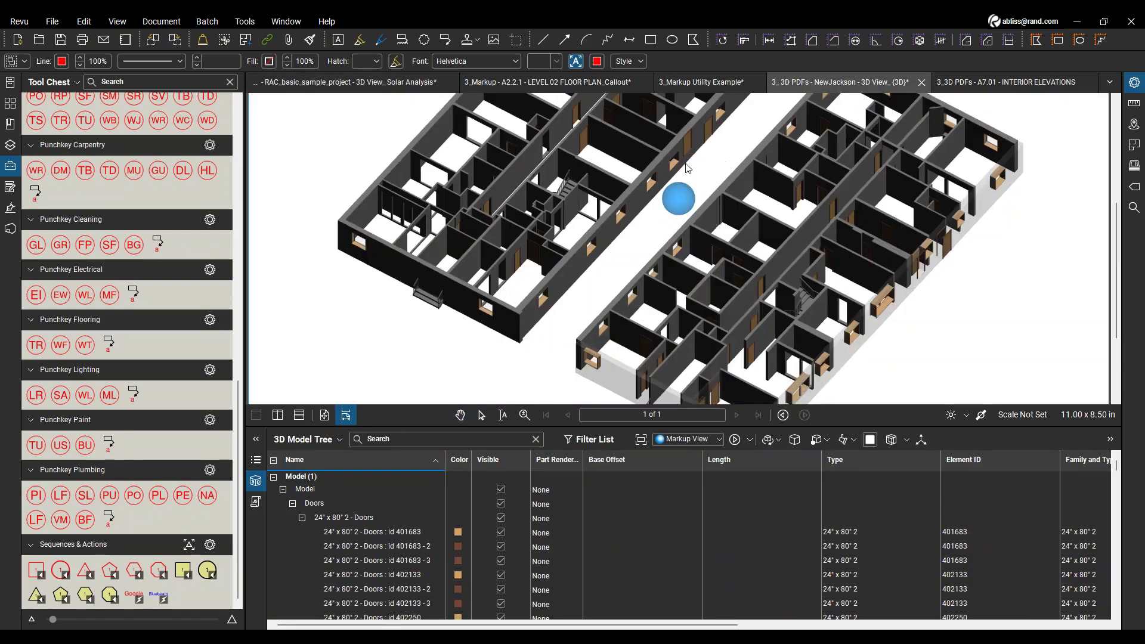
pyautogui.click(683, 83)
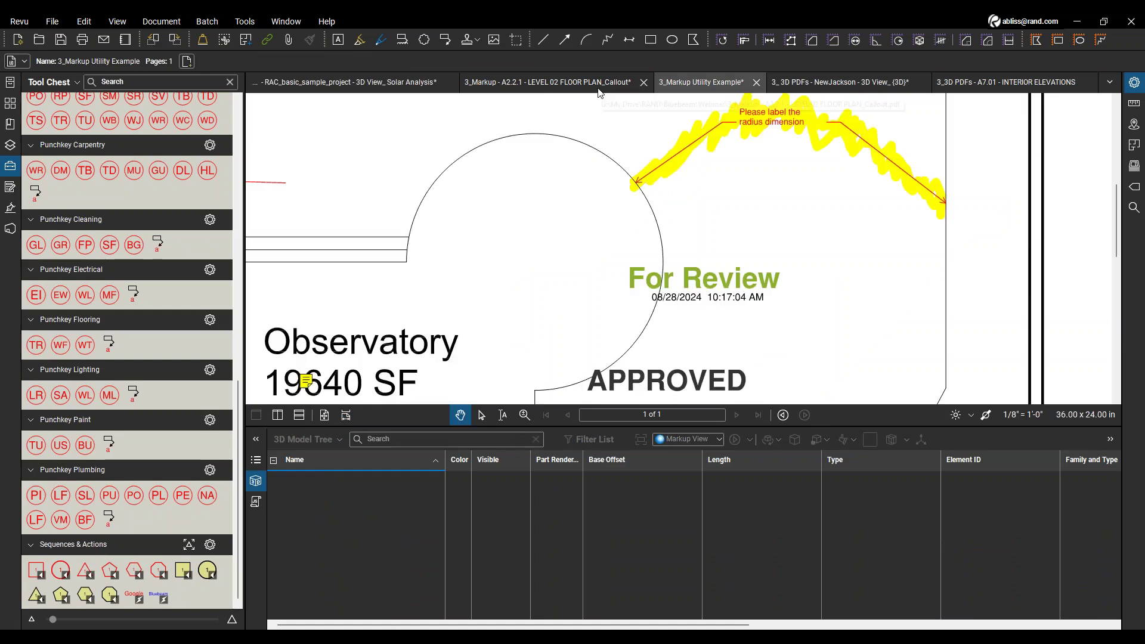
pyautogui.click(986, 83)
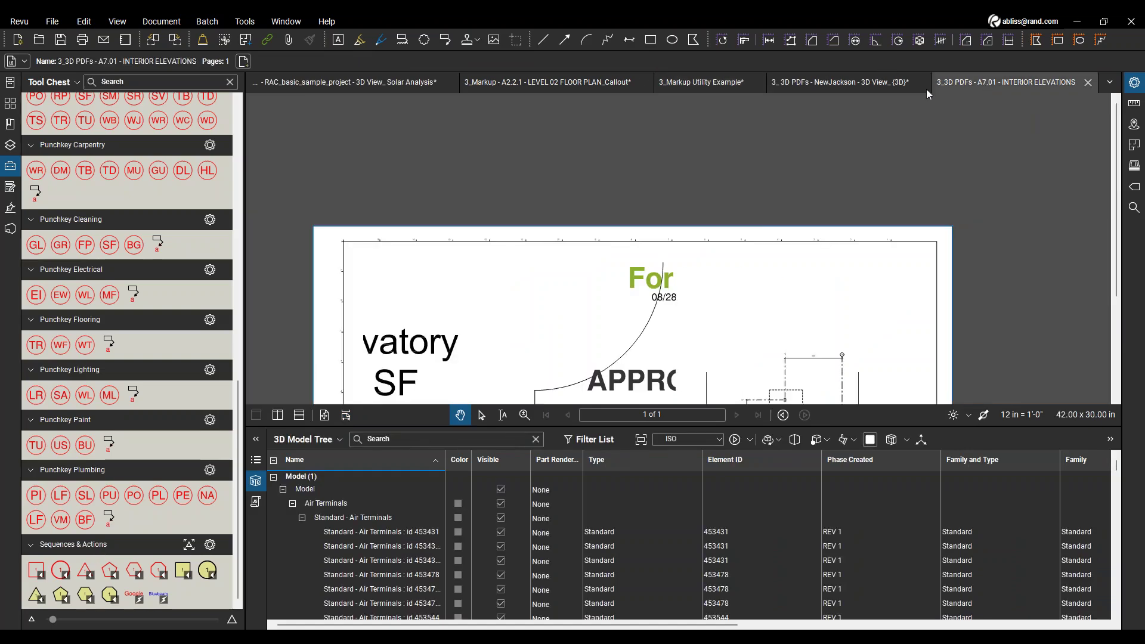
pyautogui.moveTo(715, 302); pyautogui.dragTo(702, 124)
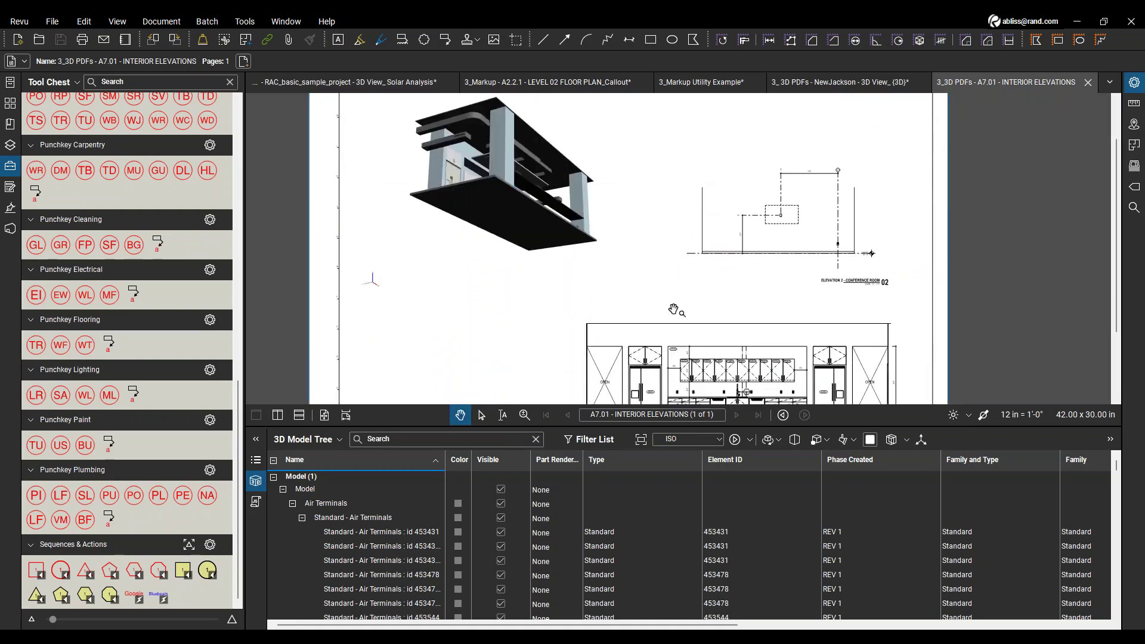
pyautogui.moveTo(742, 293); pyautogui.dragTo(731, 233)
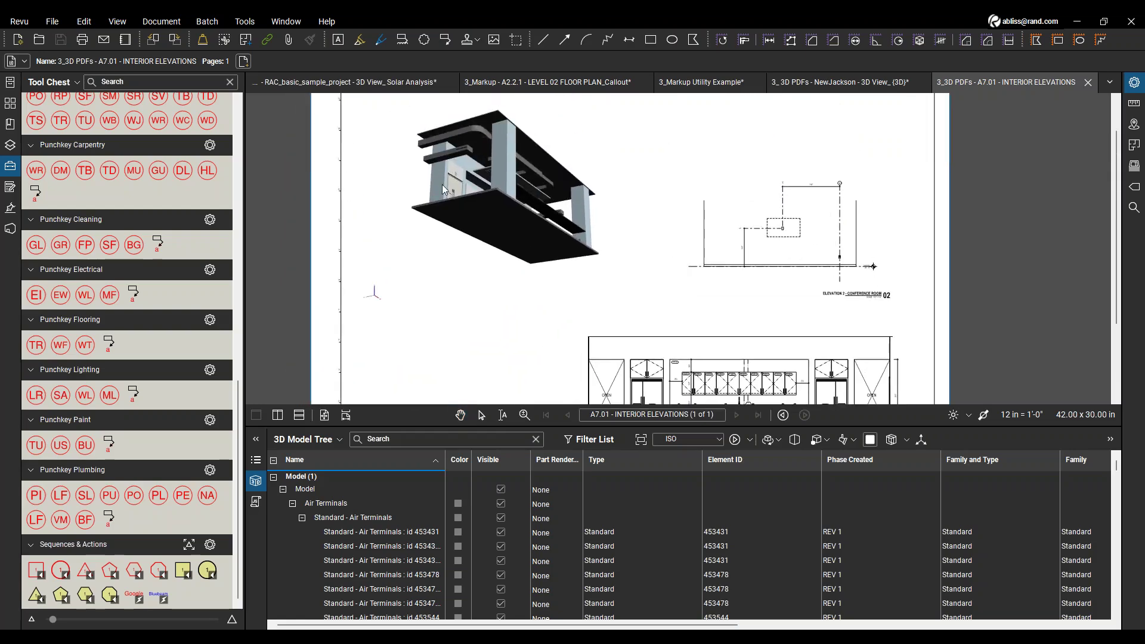
# Activate the sheet's embedded 3D model and orbit it to a close front view of the kitchen cabinets and counter.
pyautogui.click(457, 185)
pyautogui.moveTo(457, 185); pyautogui.dragTo(483, 216)
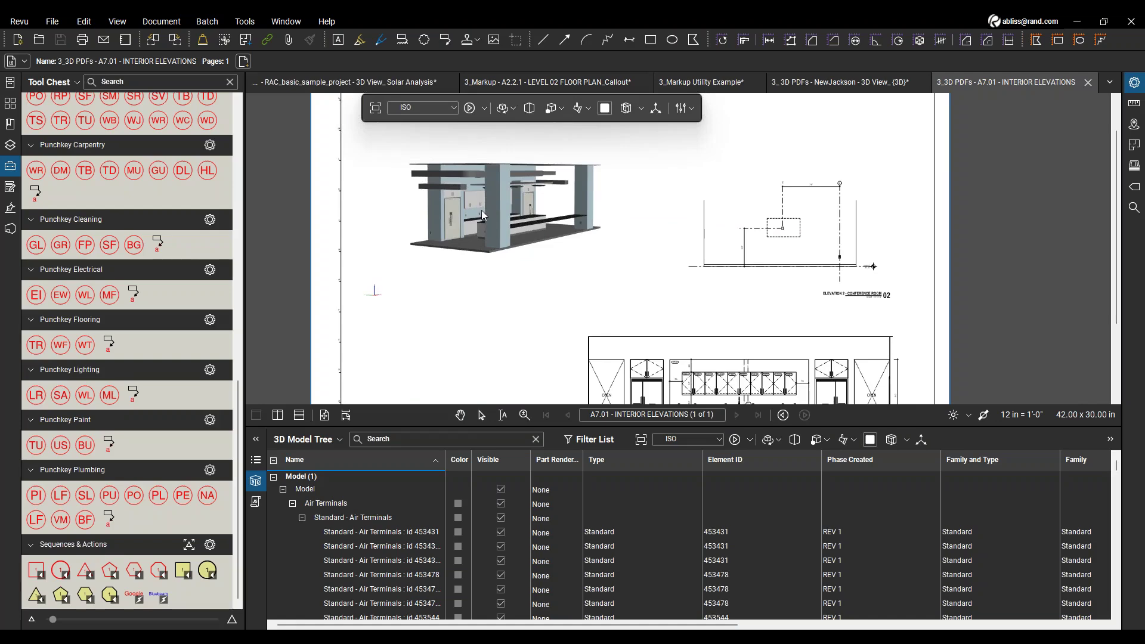
pyautogui.scroll(6, 481, 210)
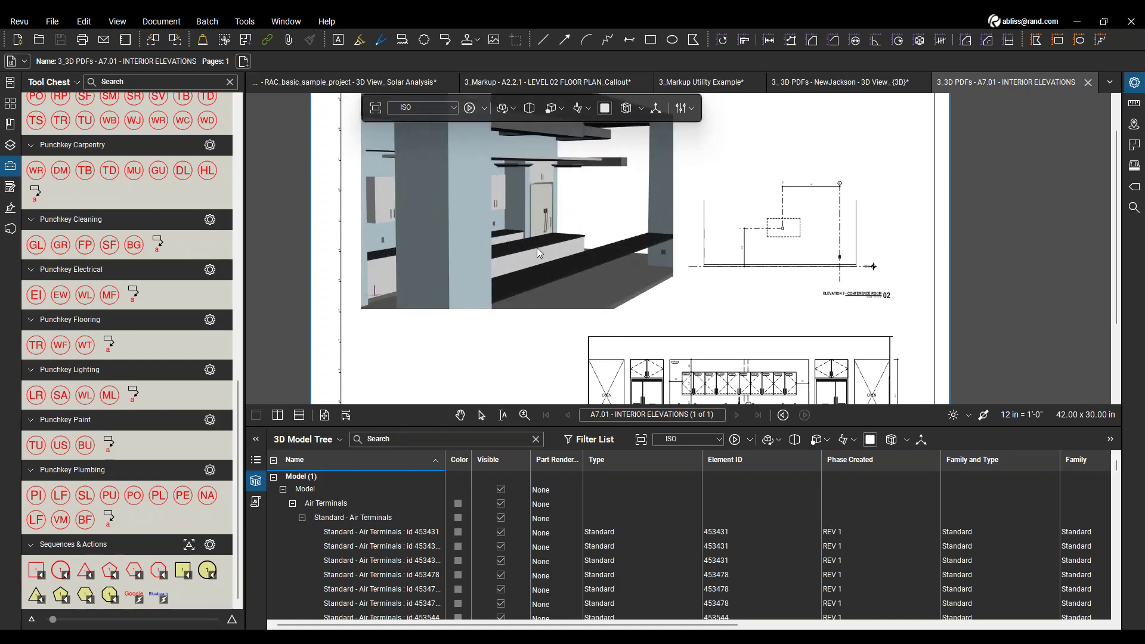
pyautogui.moveTo(537, 249); pyautogui.dragTo(442, 256)
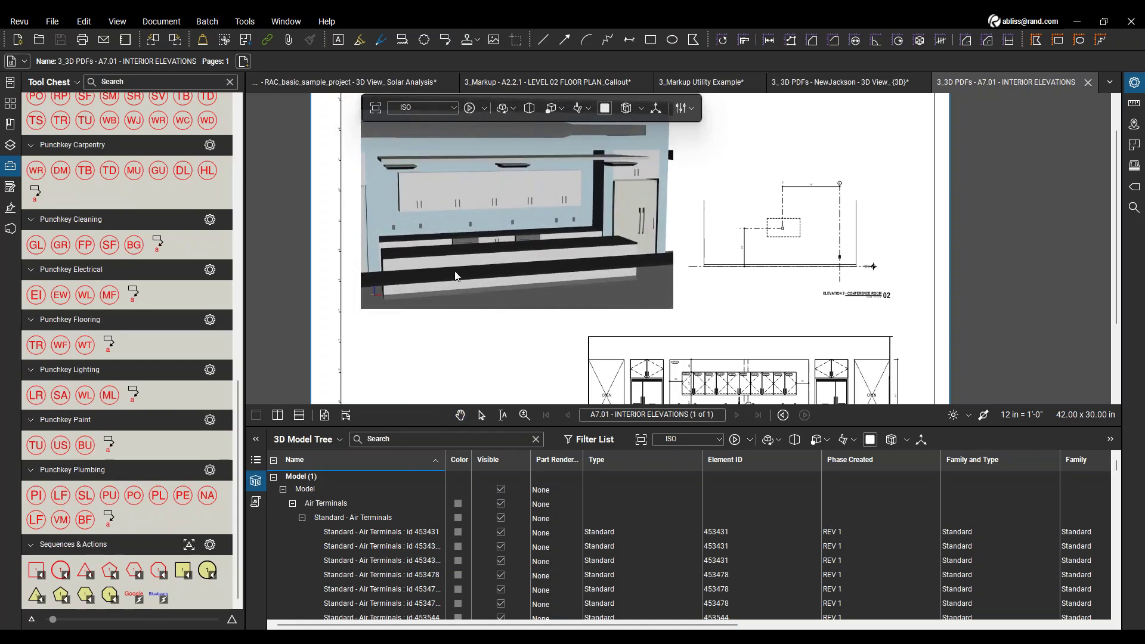
# Place the EW symbol from the Punchkey Electrical set on two backsplash outlets below the upper cabinets.
pyautogui.click(60, 295)
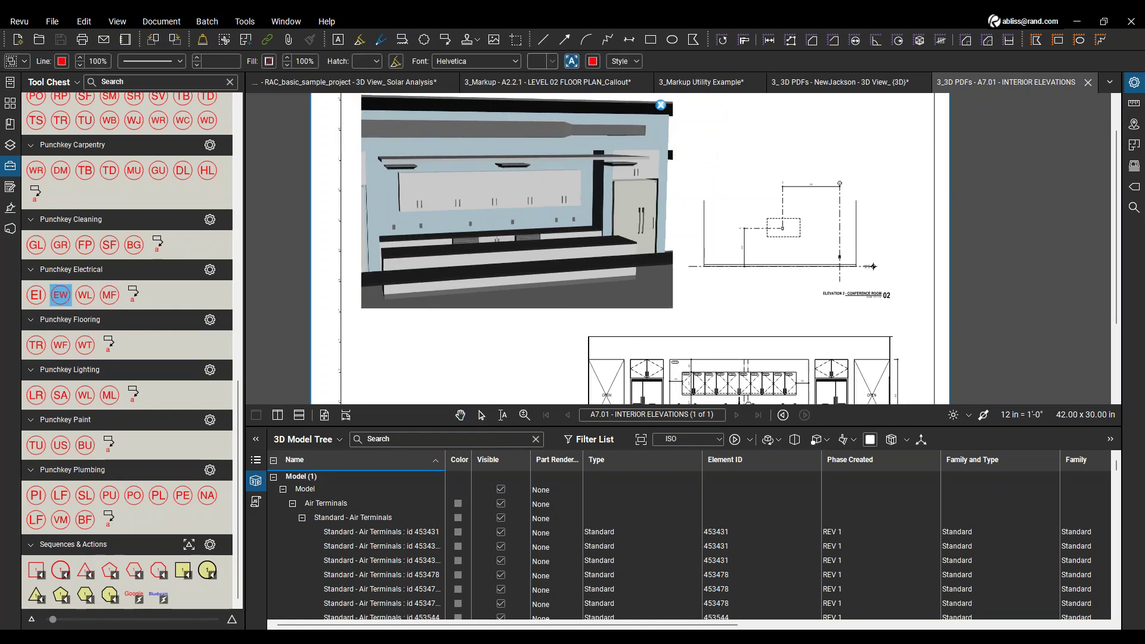
pyautogui.click(472, 226)
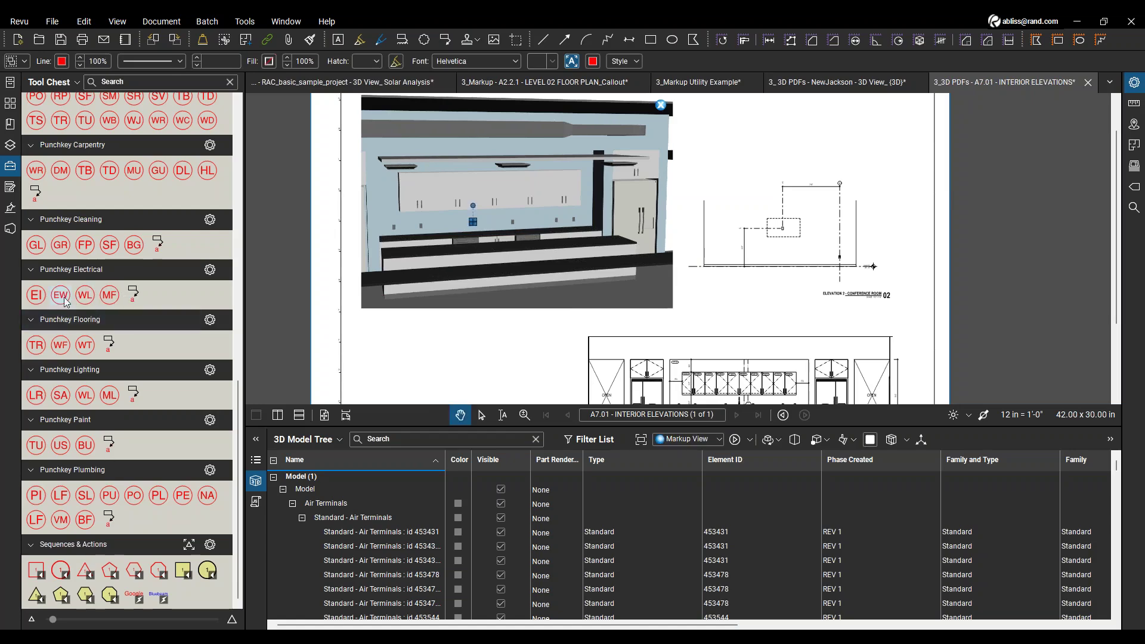
pyautogui.click(61, 296)
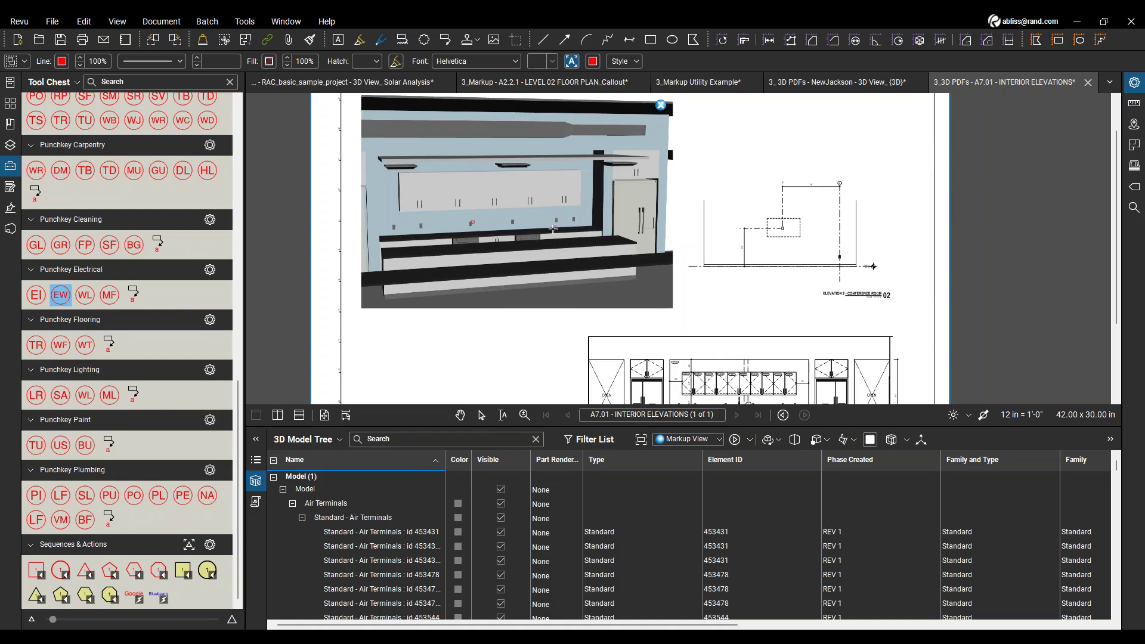
pyautogui.click(558, 222)
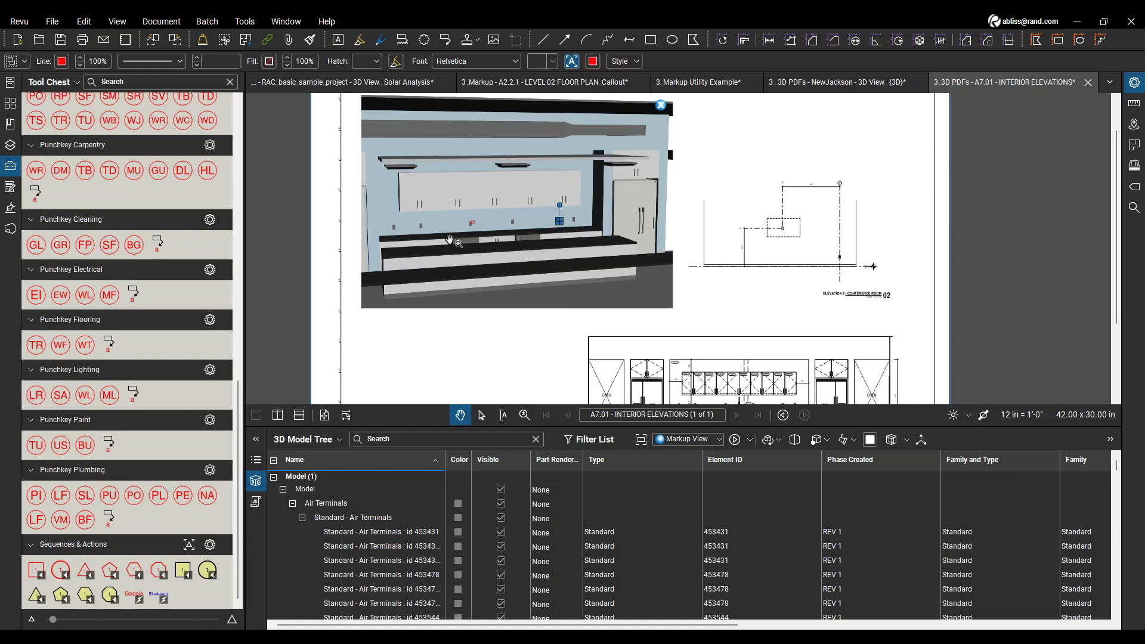
# Orbit the kitchen model to an end view and place the Punchkey Electrical WL symbol on the outlet at the island's end.
pyautogui.click(477, 385)
pyautogui.moveTo(460, 301); pyautogui.dragTo(528, 288)
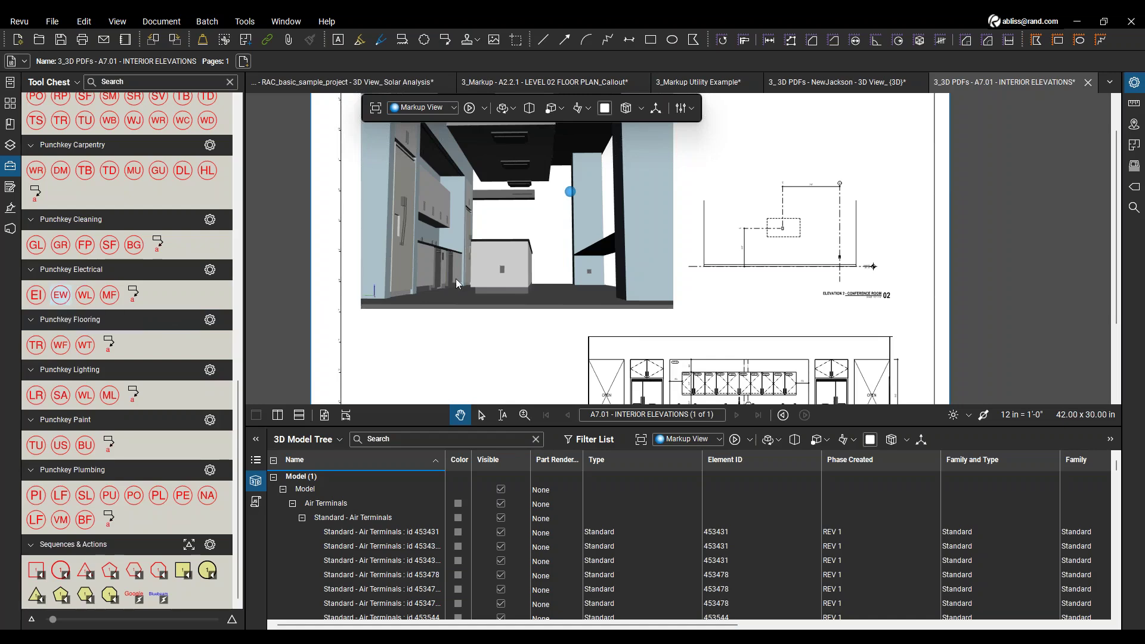
pyautogui.click(63, 299)
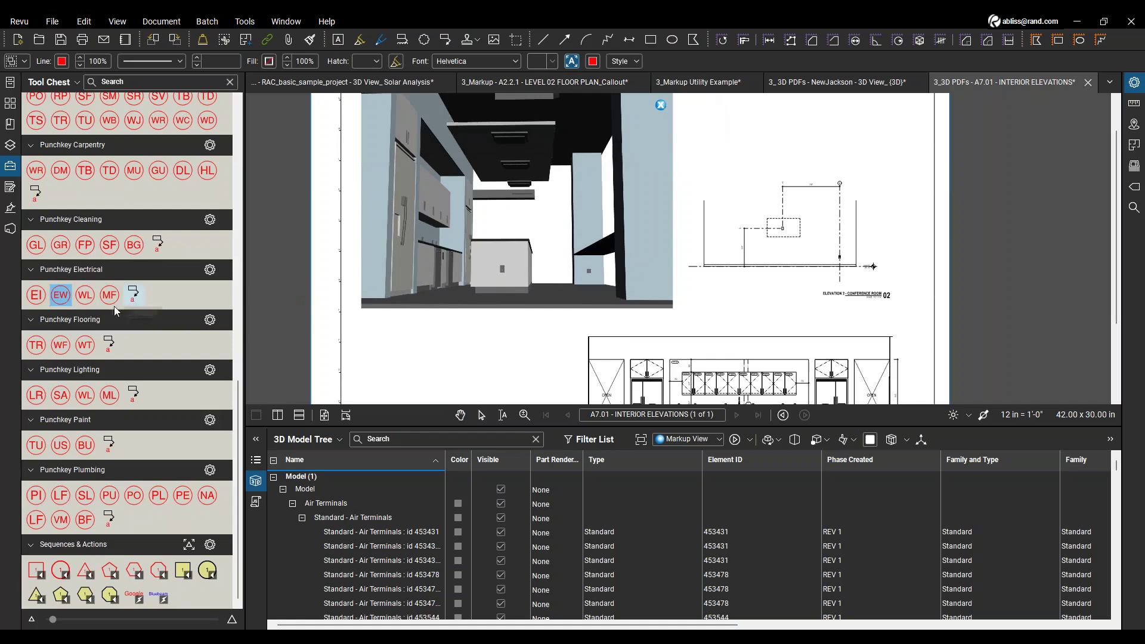
pyautogui.press('Escape')
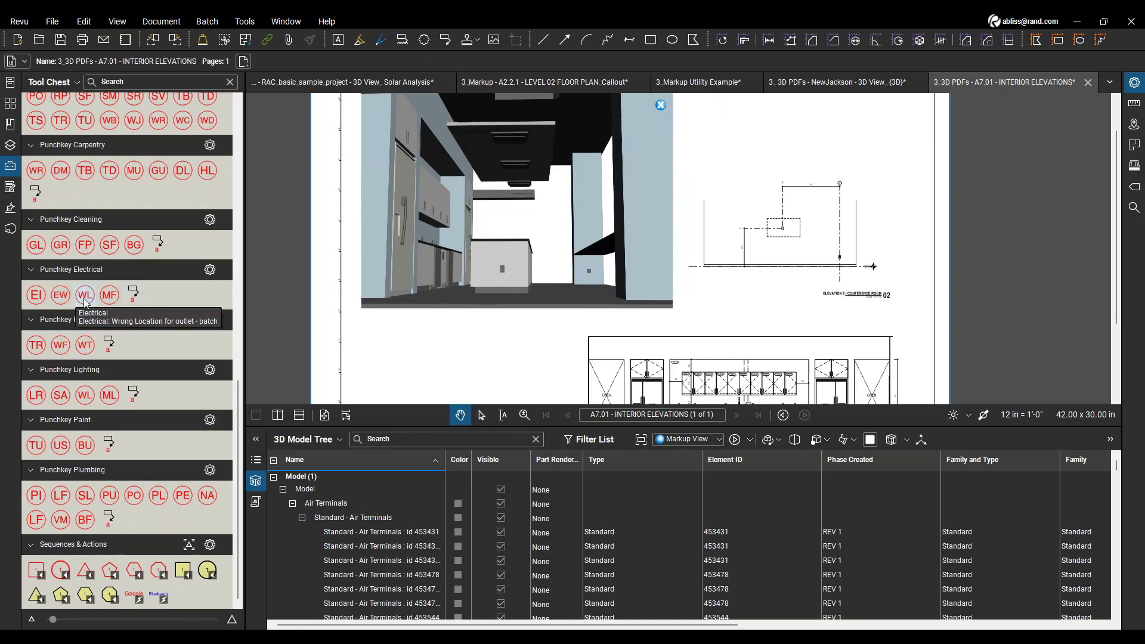
pyautogui.click(85, 297)
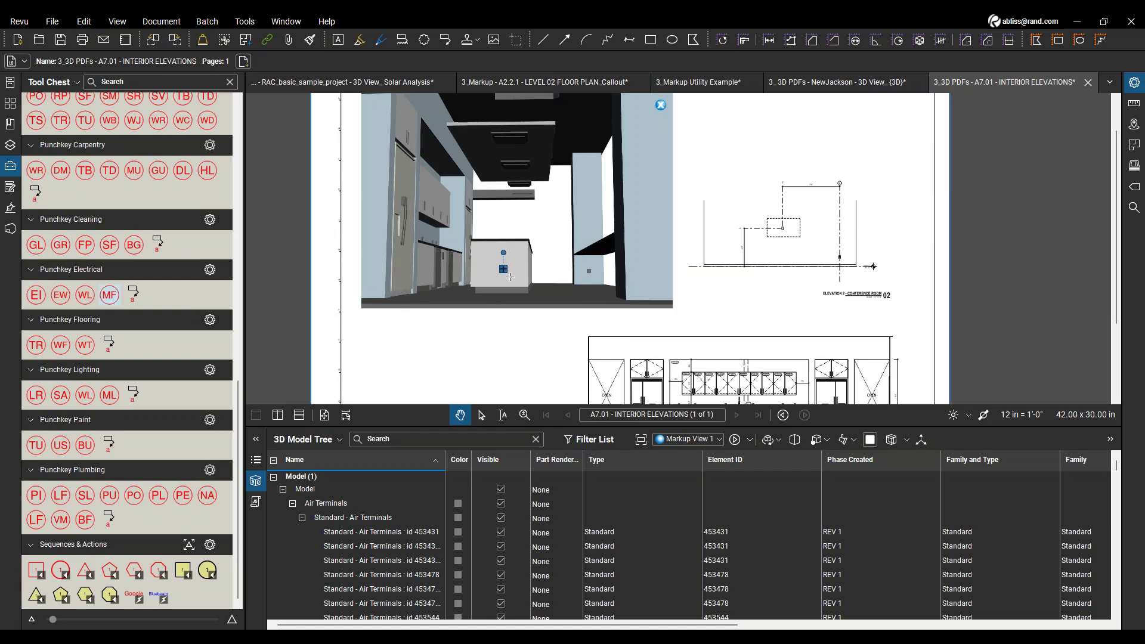
# Place the MF symbol from the Punchkey Electrical set on the outlet in the low wall below the bar counter.
pyautogui.click(110, 297)
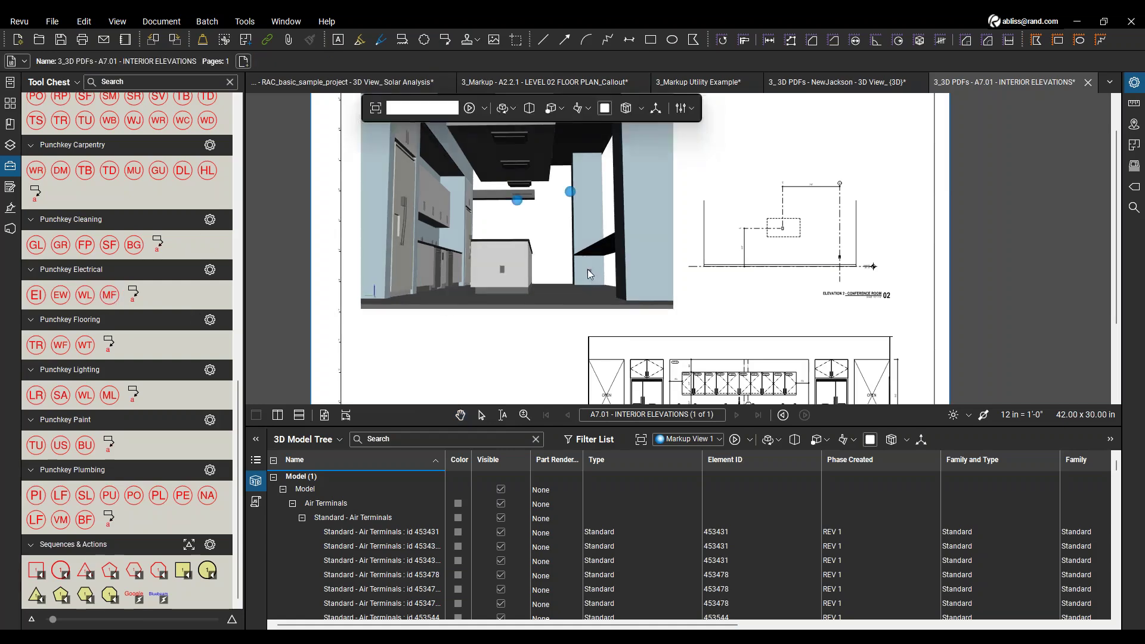
pyautogui.click(588, 270)
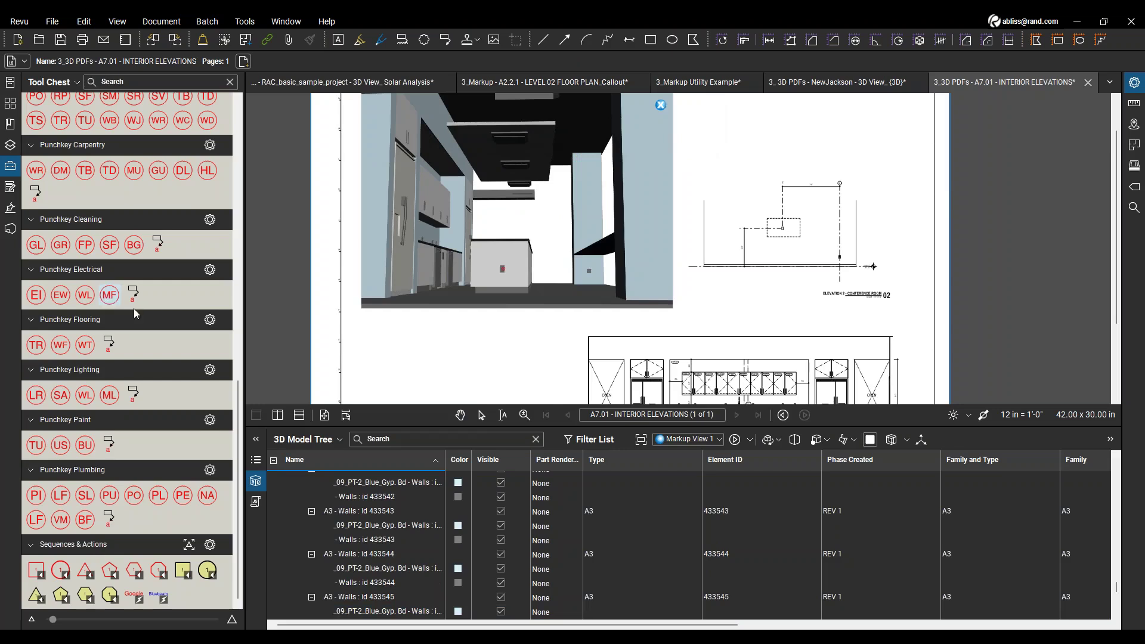
pyautogui.click(110, 295)
pyautogui.click(589, 272)
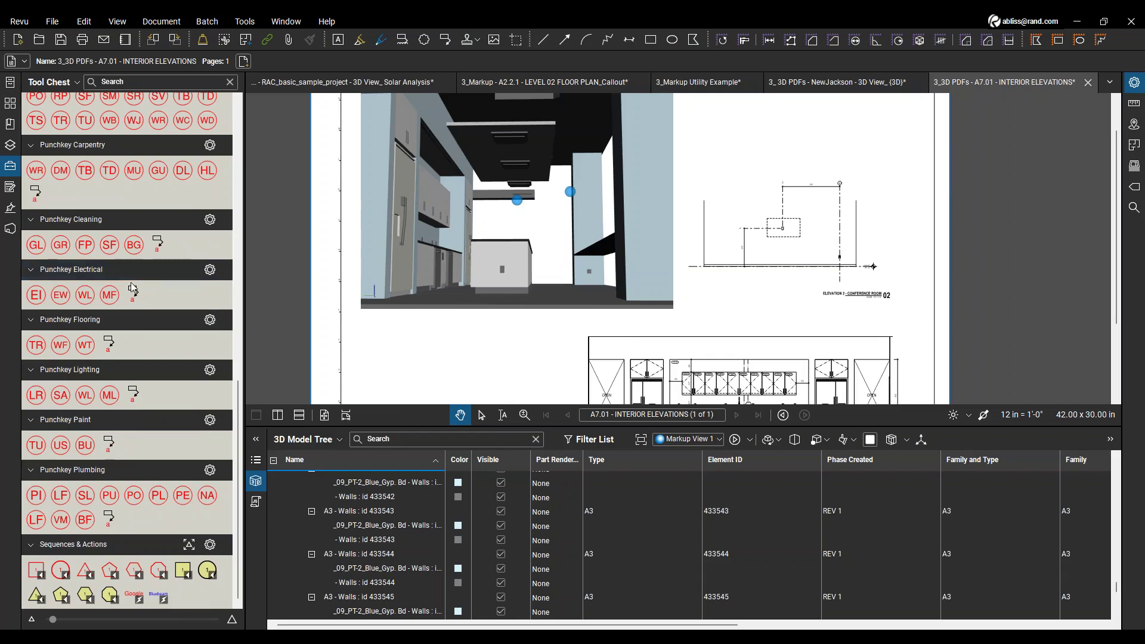
# Create a new legend from the Punchkey Electrical set and place it in the blank area above the Conference Room elevation.
pyautogui.click(210, 270)
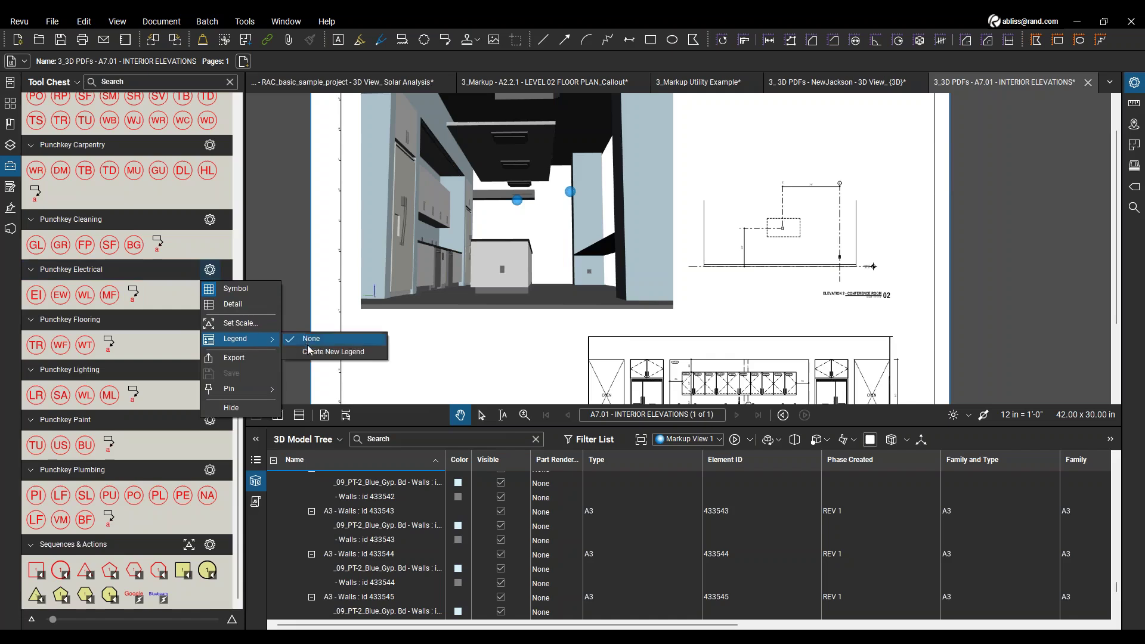
pyautogui.click(353, 331)
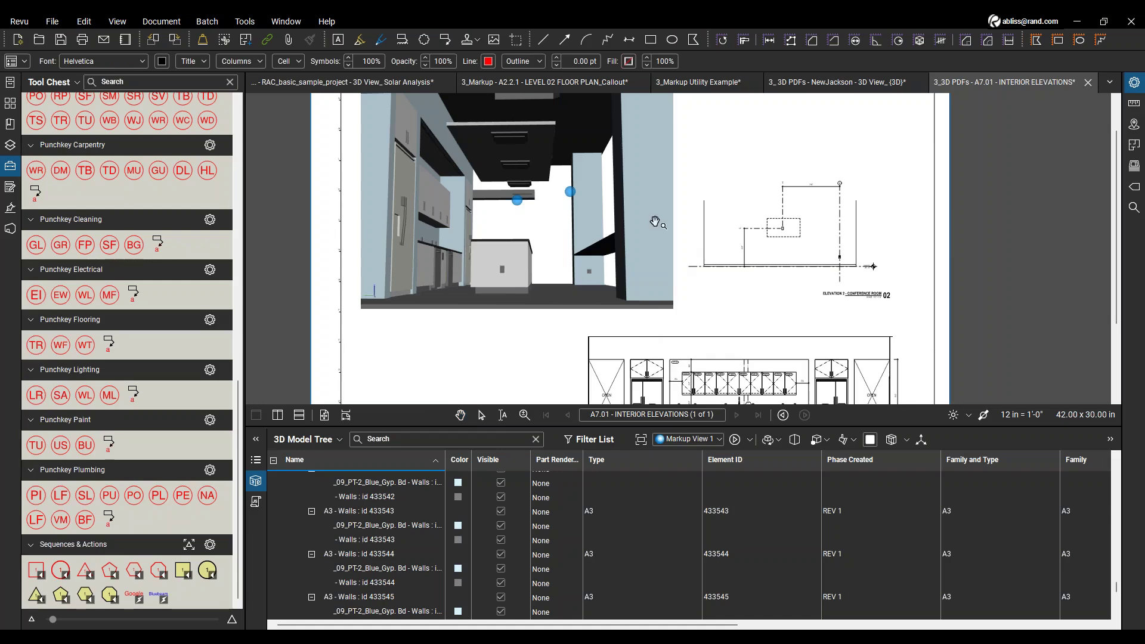
pyautogui.click(694, 196)
pyautogui.click(797, 147)
pyautogui.scroll(6, 776, 143)
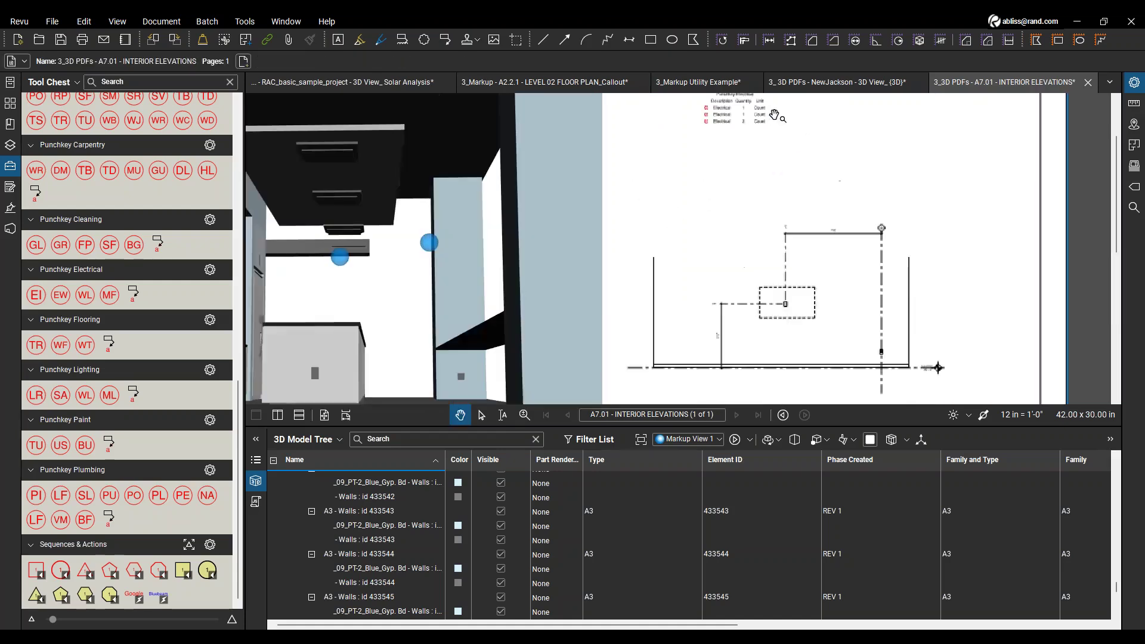
pyautogui.moveTo(689, 161); pyautogui.dragTo(672, 253)
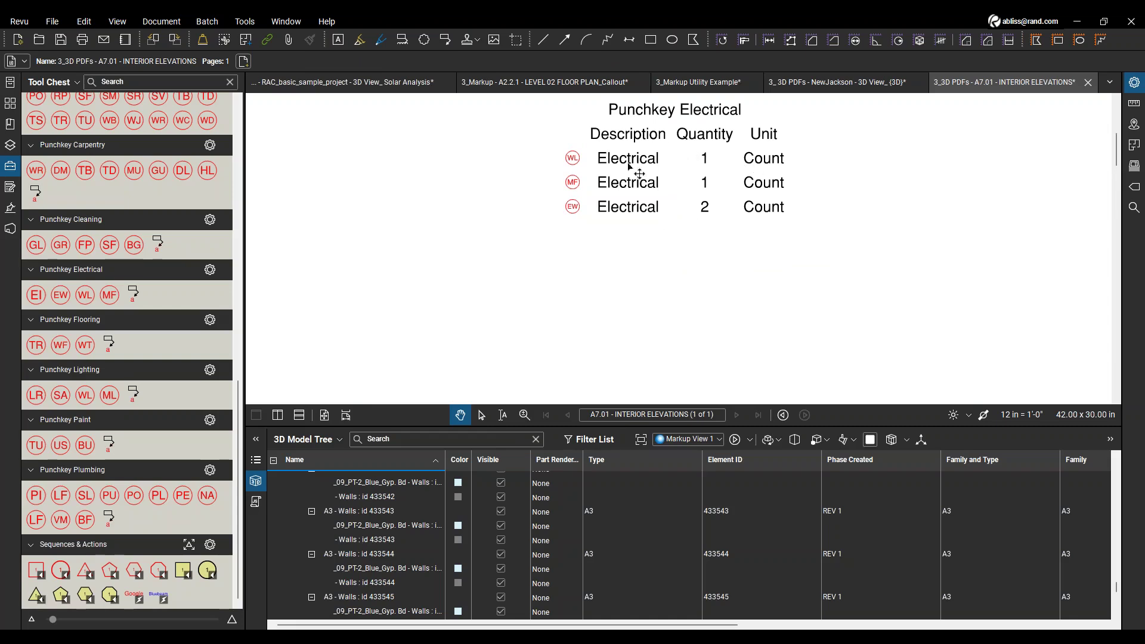
# Place the Punchkey Electrical MF symbol on two backsplash outlets in the Break Room elevation, one near each end of the counter.
pyautogui.scroll(-5, 481, 251)
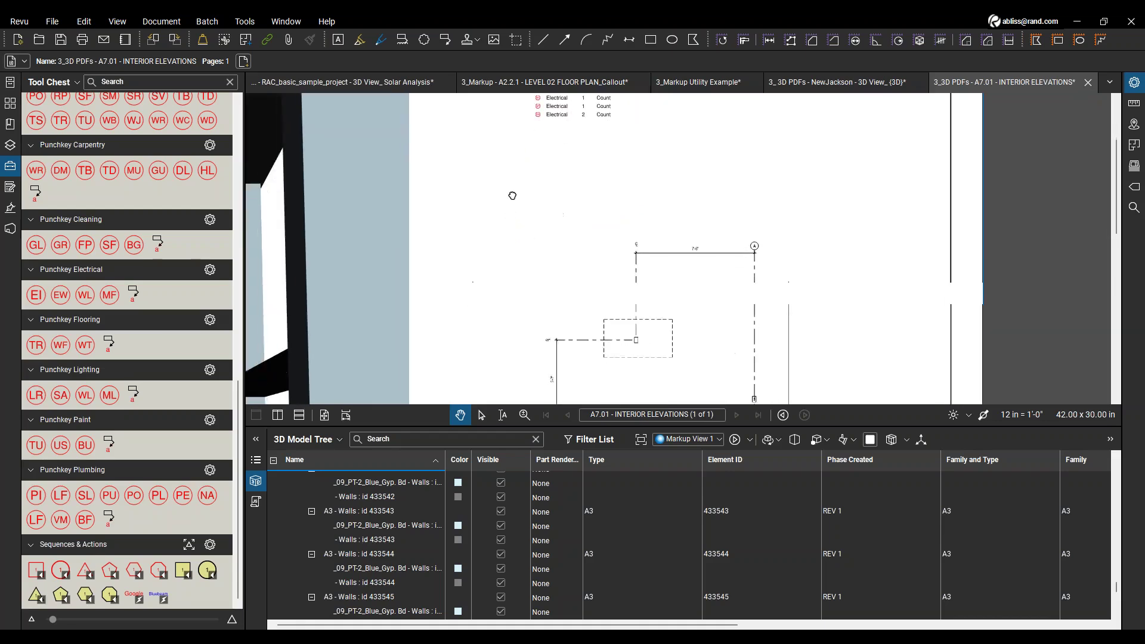
pyautogui.scroll(-5, 543, 256)
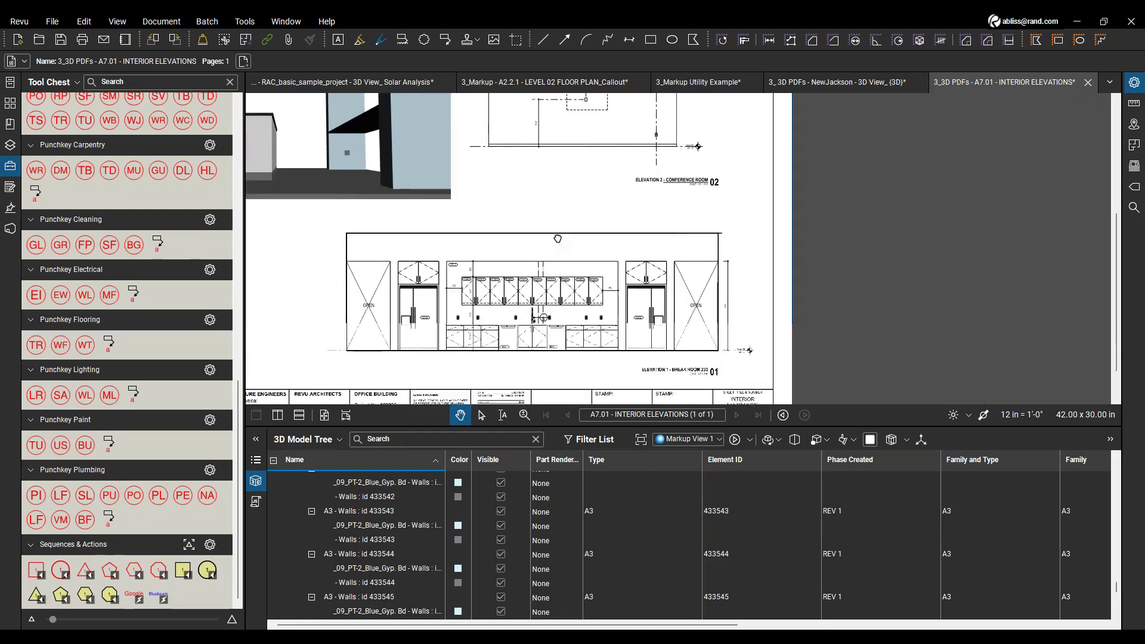
pyautogui.click(109, 295)
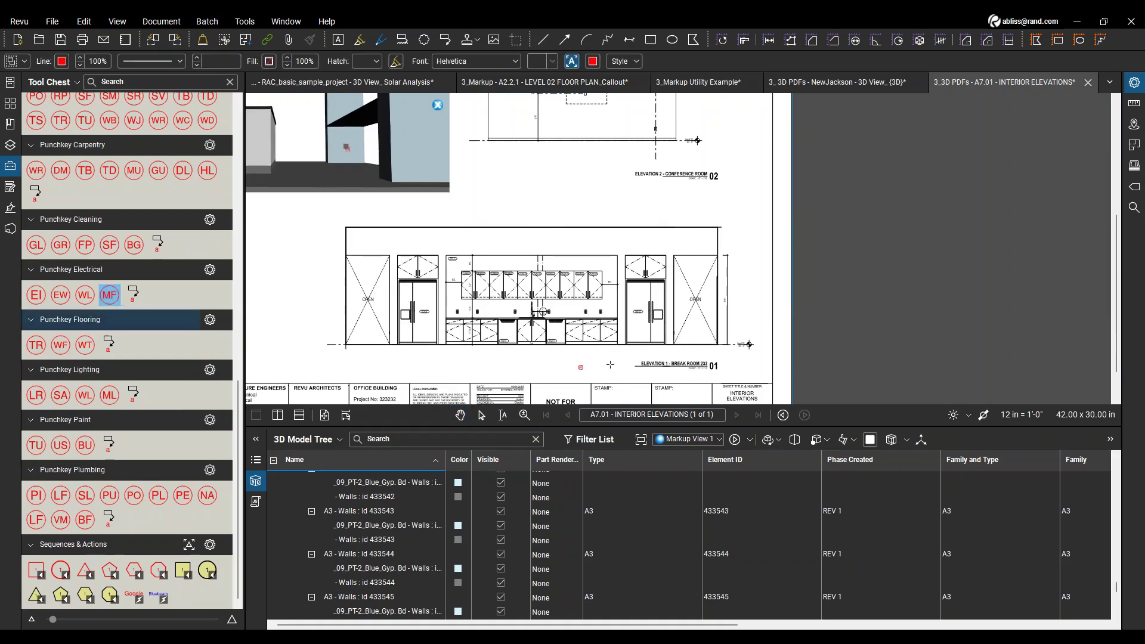
pyautogui.press('Escape')
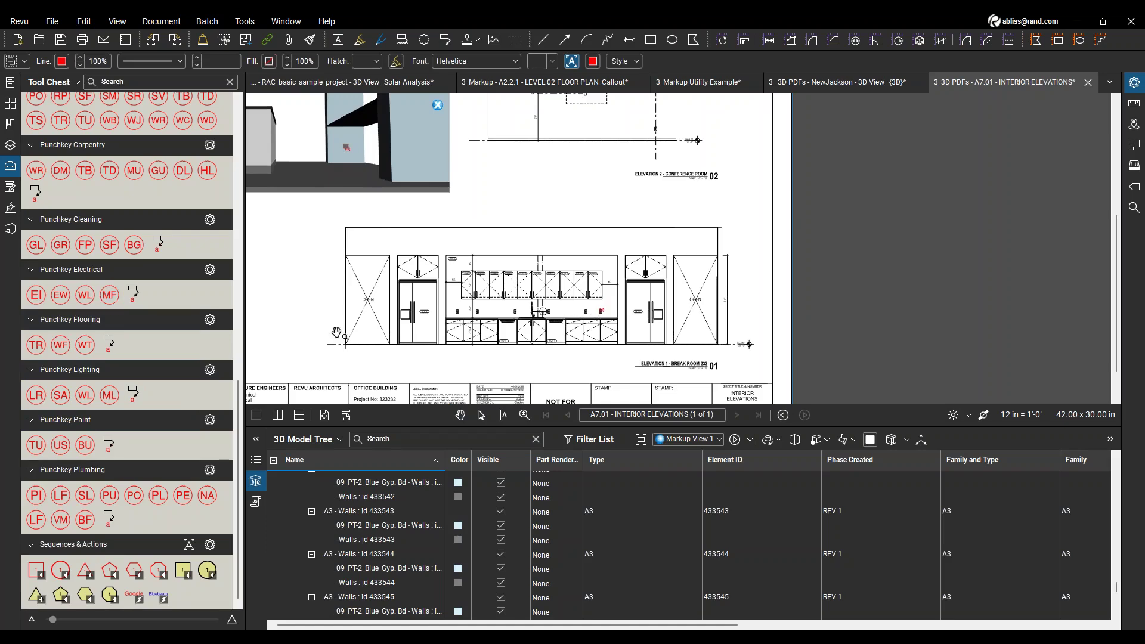
pyautogui.click(109, 295)
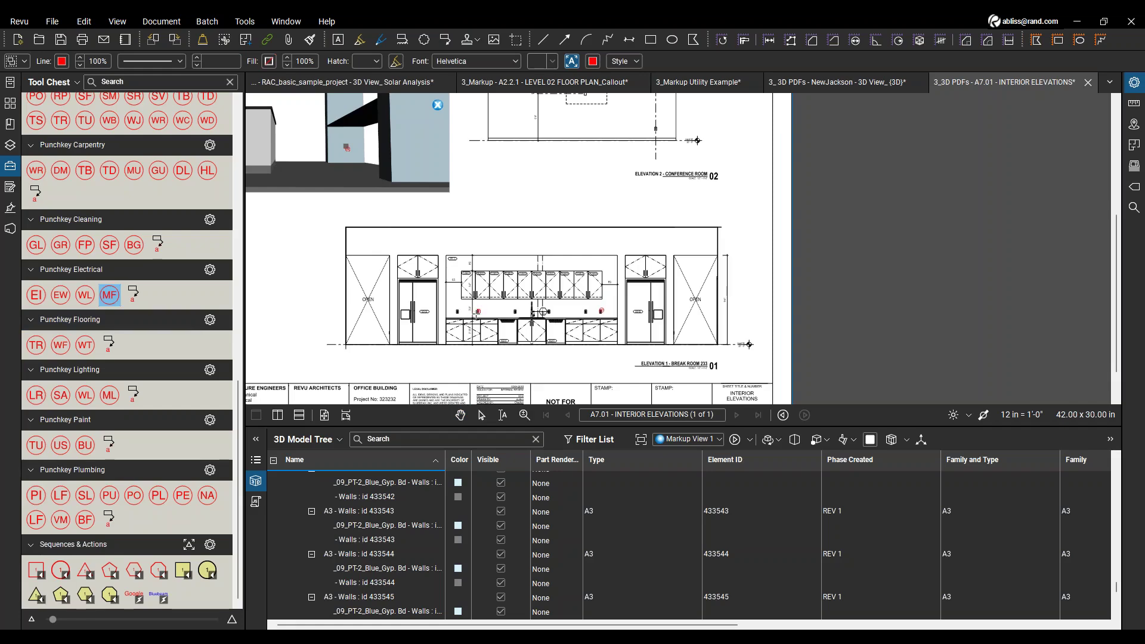
pyautogui.press('Escape')
# Place another Punchkey Electrical MF symbol in the blank area just below the legend.
pyautogui.scroll(3, 543, 251)
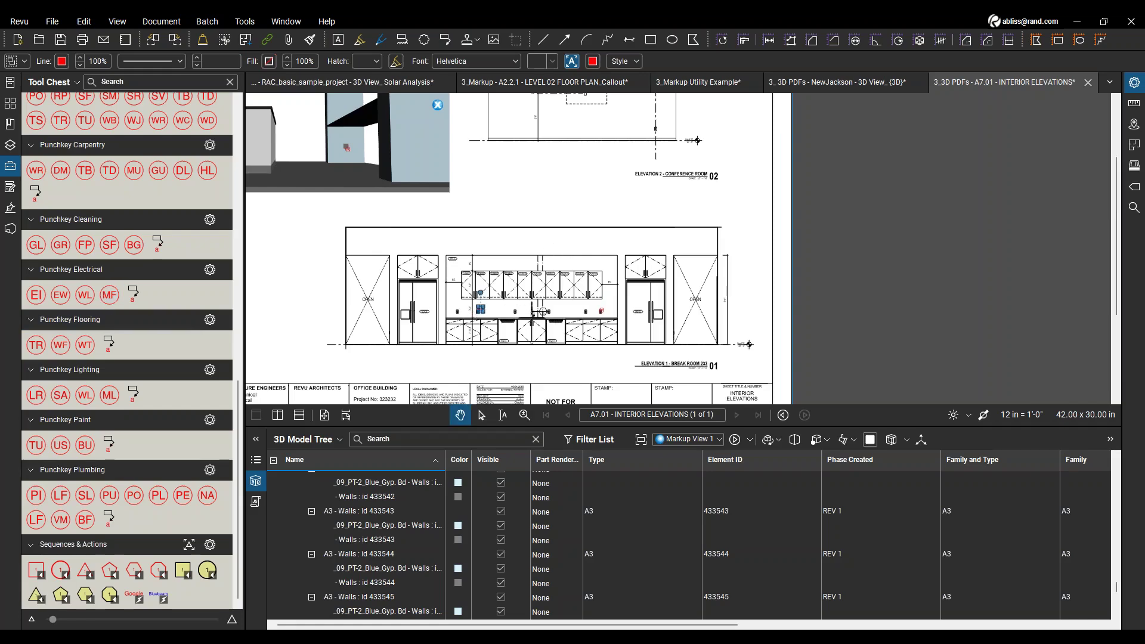
pyautogui.scroll(5, 543, 150)
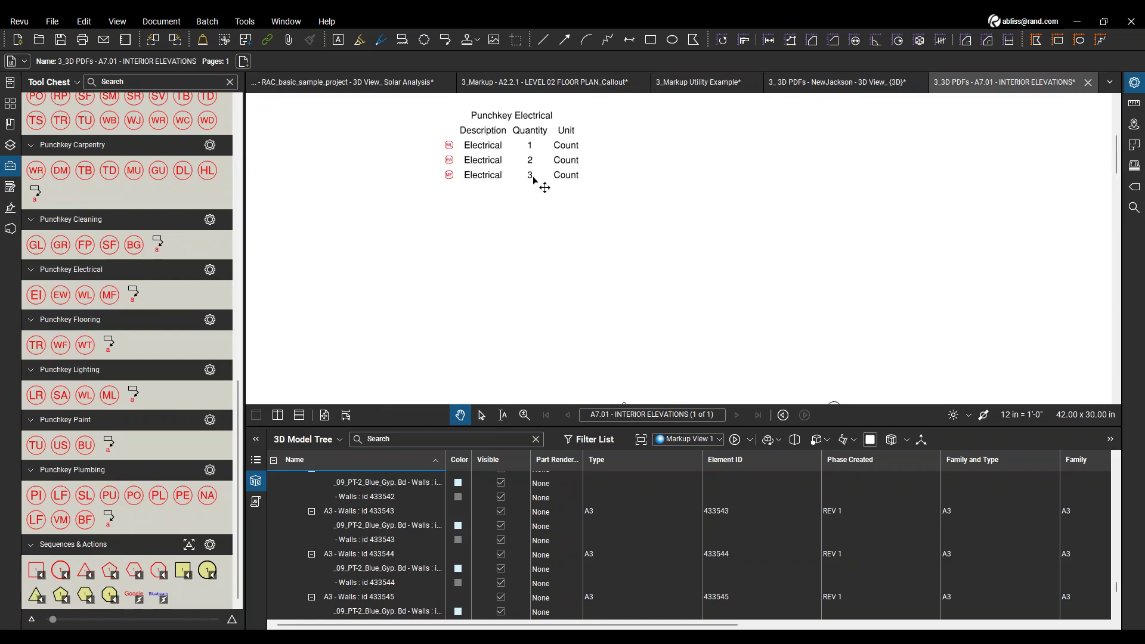
pyautogui.scroll(1, 447, 178)
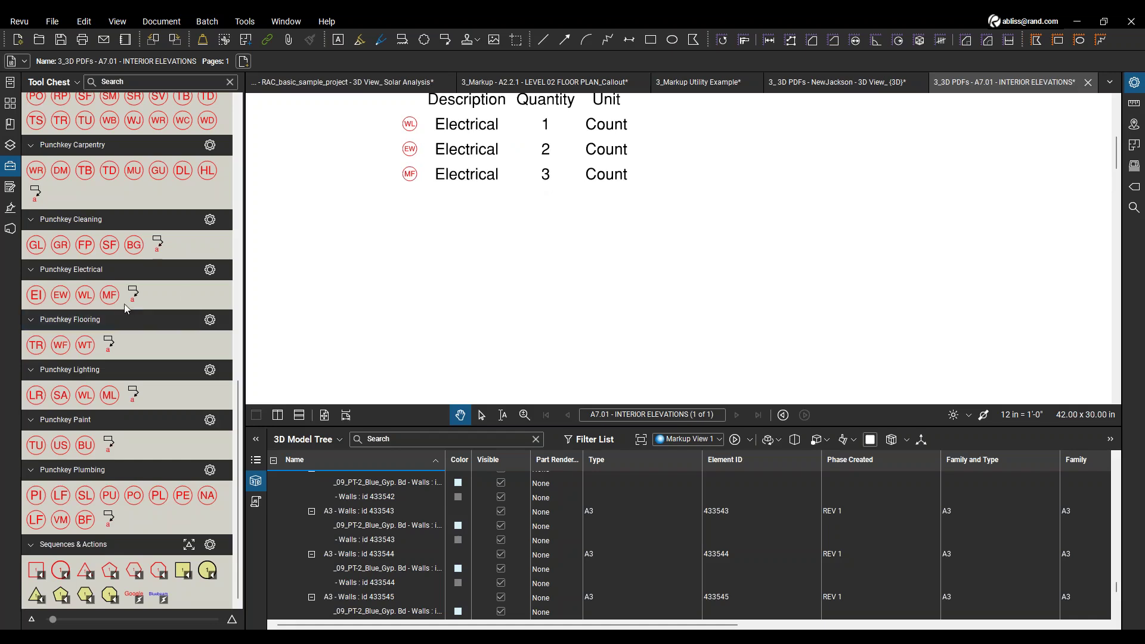
pyautogui.click(430, 241)
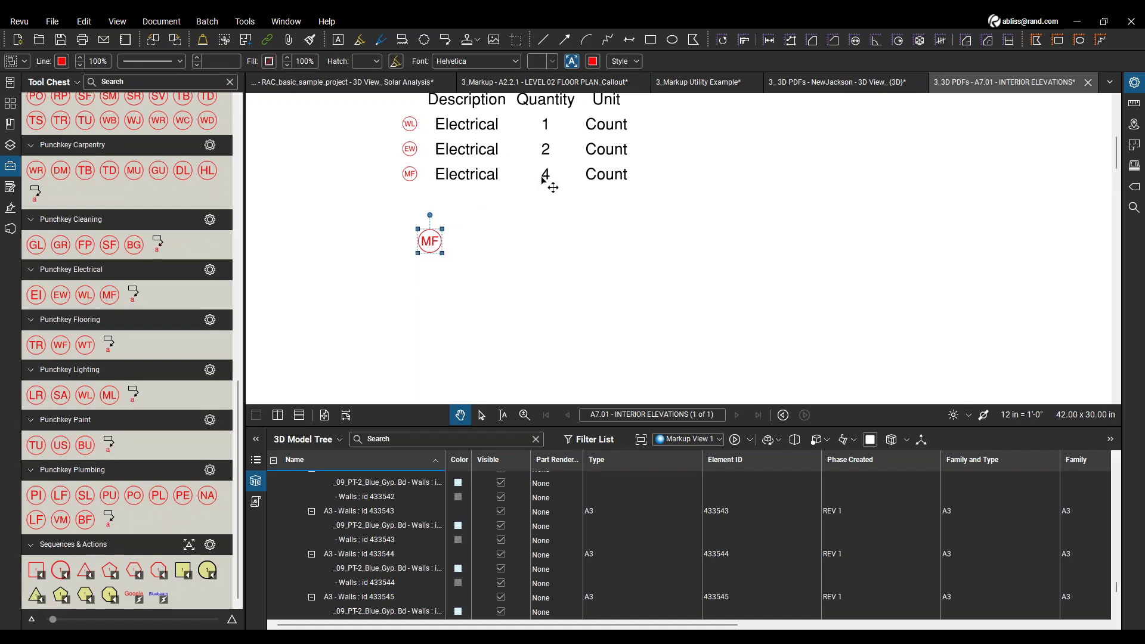
# Place the Punchkey Electrical callout below the MF symbol under the legend, with its leader pointing down to the text box's left.
pyautogui.click(134, 301)
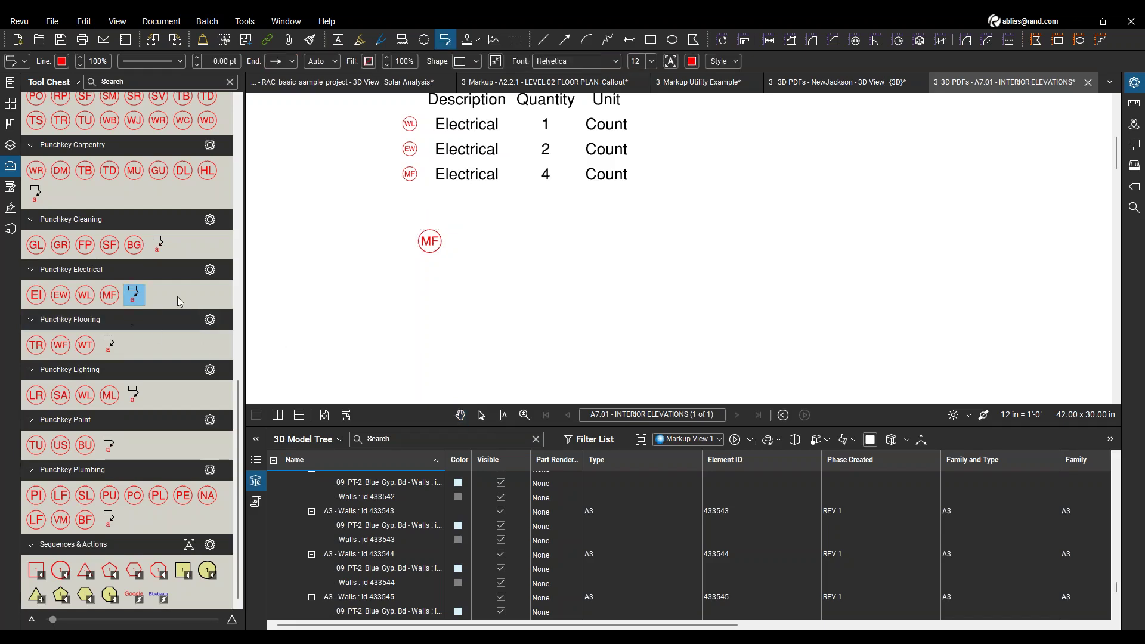
pyautogui.moveTo(352, 358); pyautogui.dragTo(570, 286)
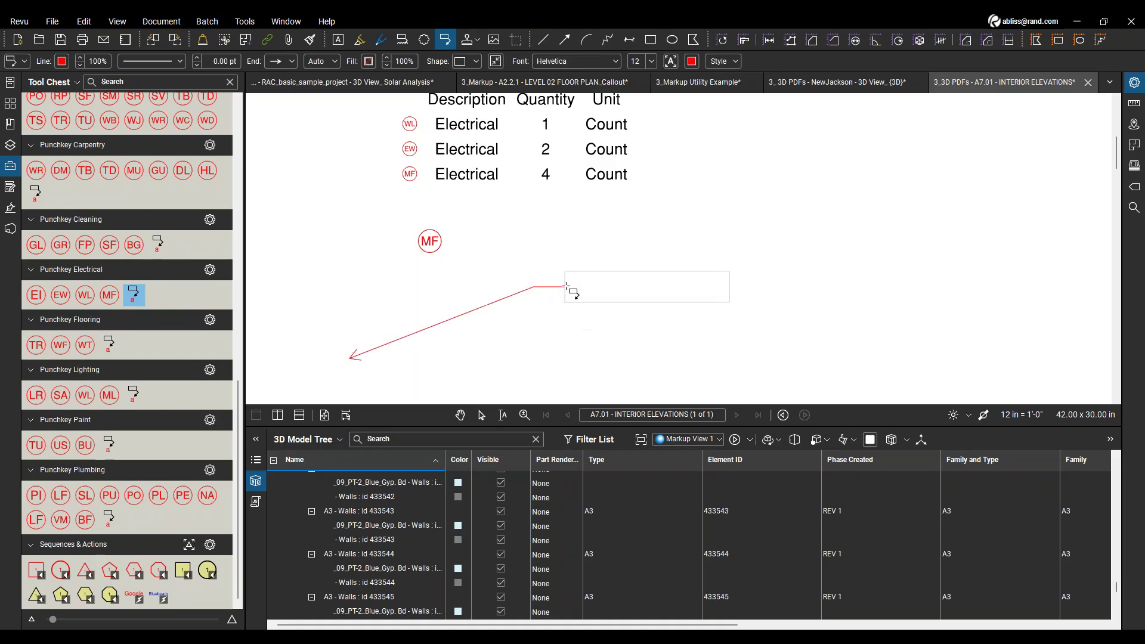
pyautogui.click(631, 341)
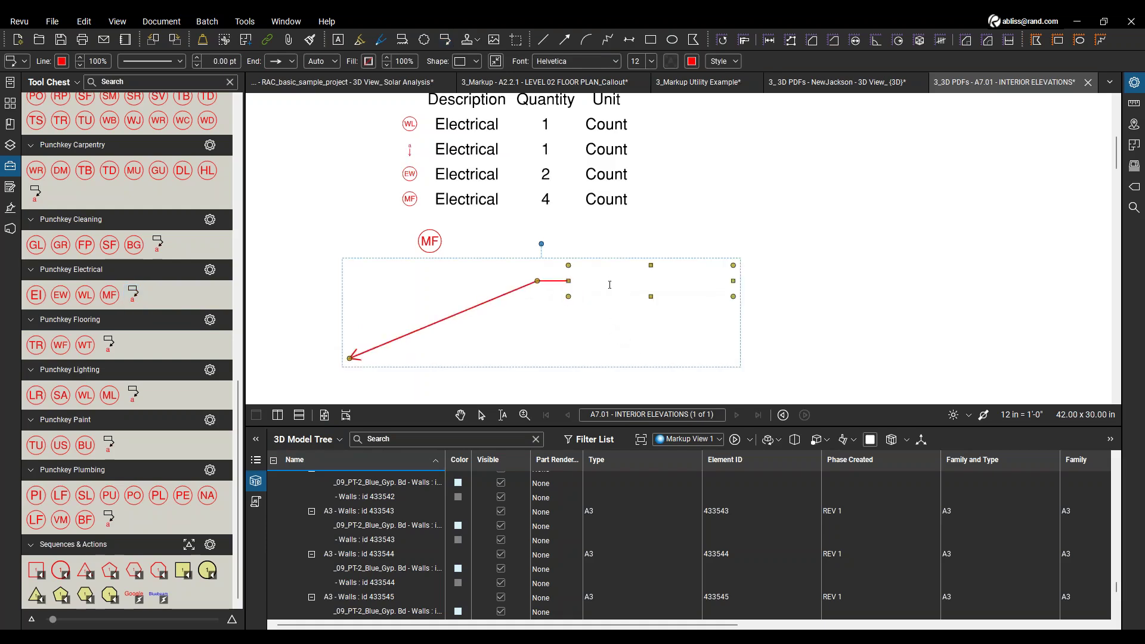
# Enter the callout text "Make sure to schedule pickup of custom parts before visting site for install".
pyautogui.doubleClick(610, 280)
pyautogui.write('Makl')
pyautogui.press('BackSpace')
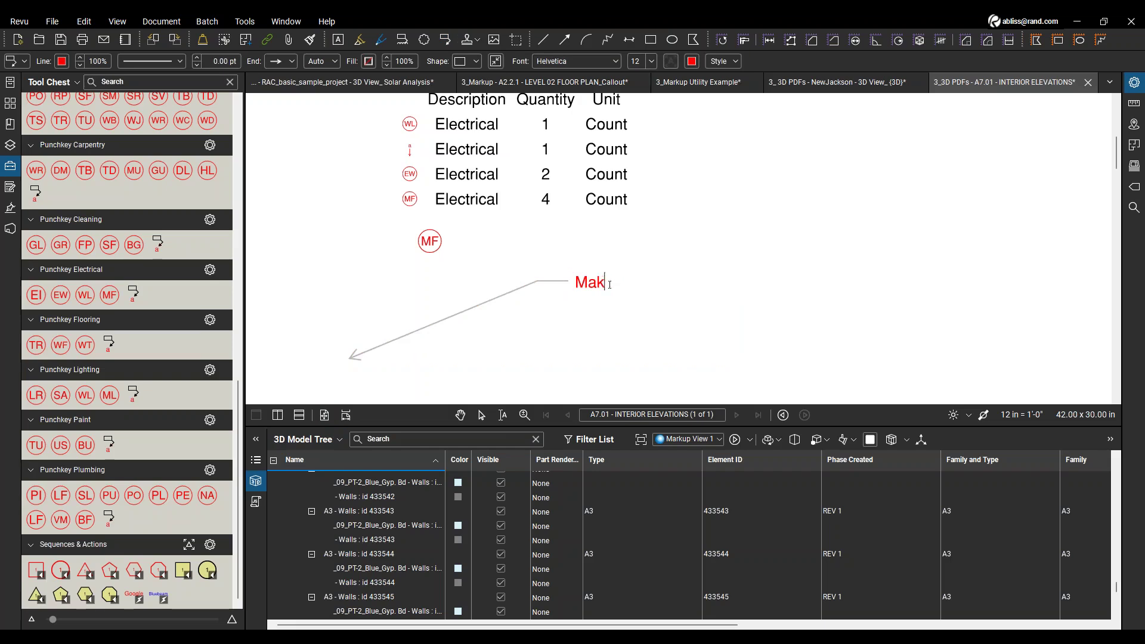
pyautogui.write('e sure to sche')
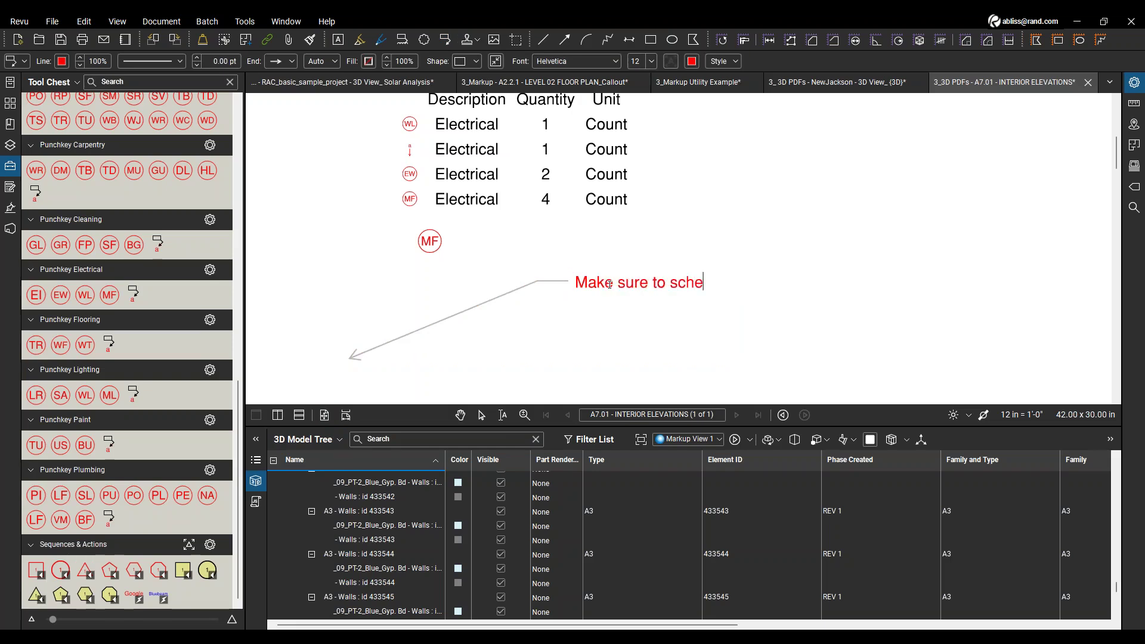
pyautogui.write('dule ')
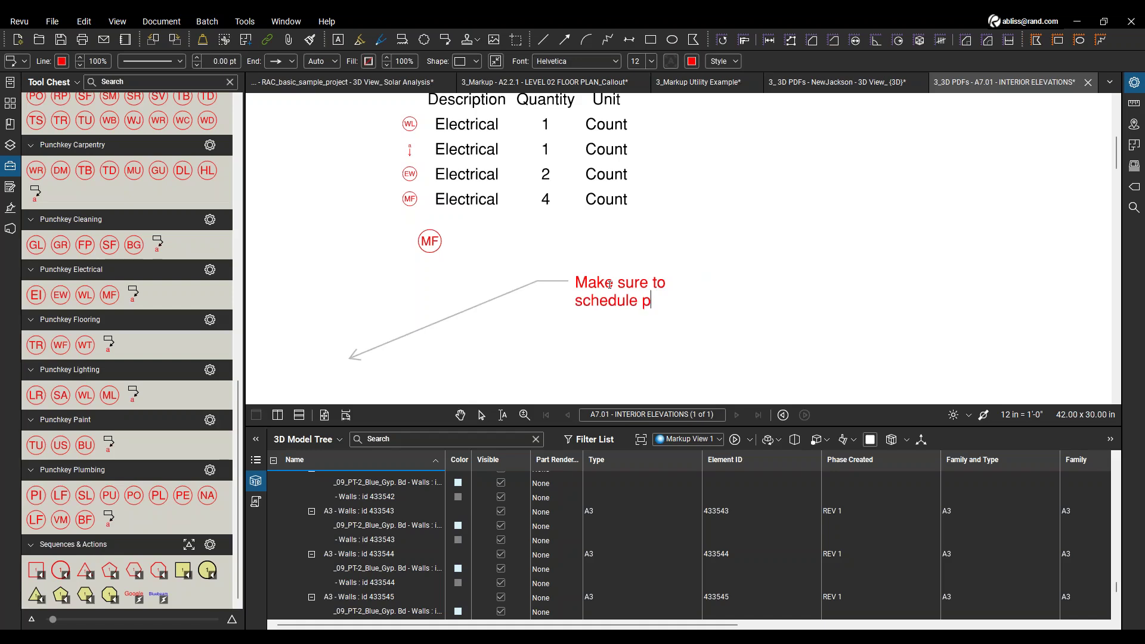
pyautogui.write('pickup of cus')
pyautogui.press('BackSpace')
pyautogui.write('custom parts b')
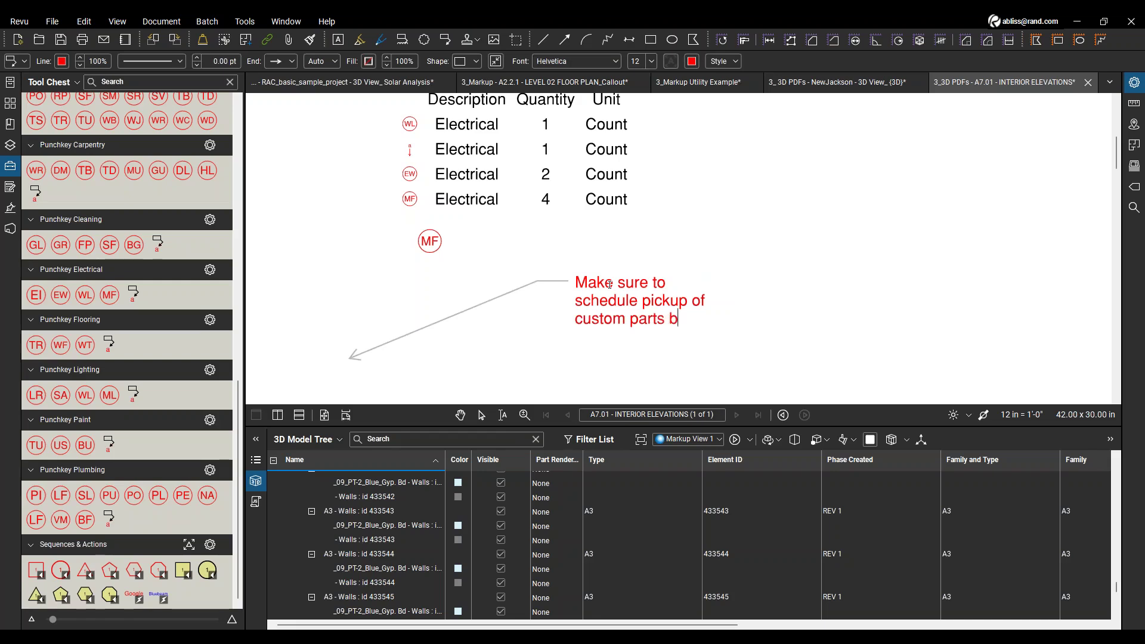
pyautogui.write('efore visting site for')
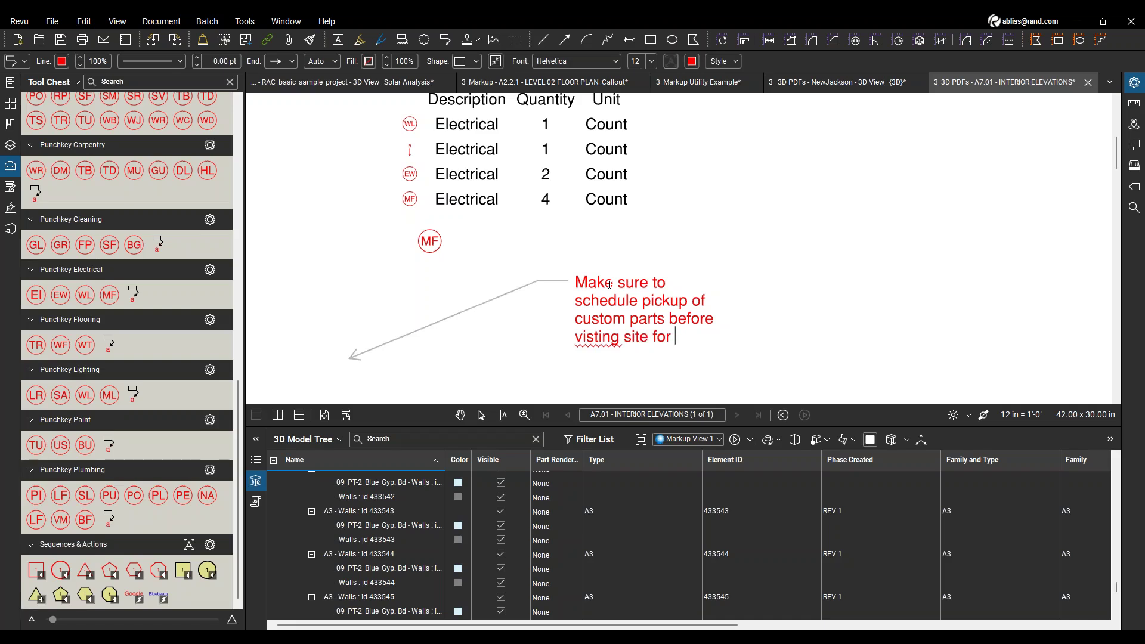
pyautogui.write(' installe')
pyautogui.press('BackSpace')
pyautogui.press('Return')
# Correct the misspelled word "visting" in the callout to "visiting" with the spelling suggestion and finish editing the text.
pyautogui.rightClick(604, 337)
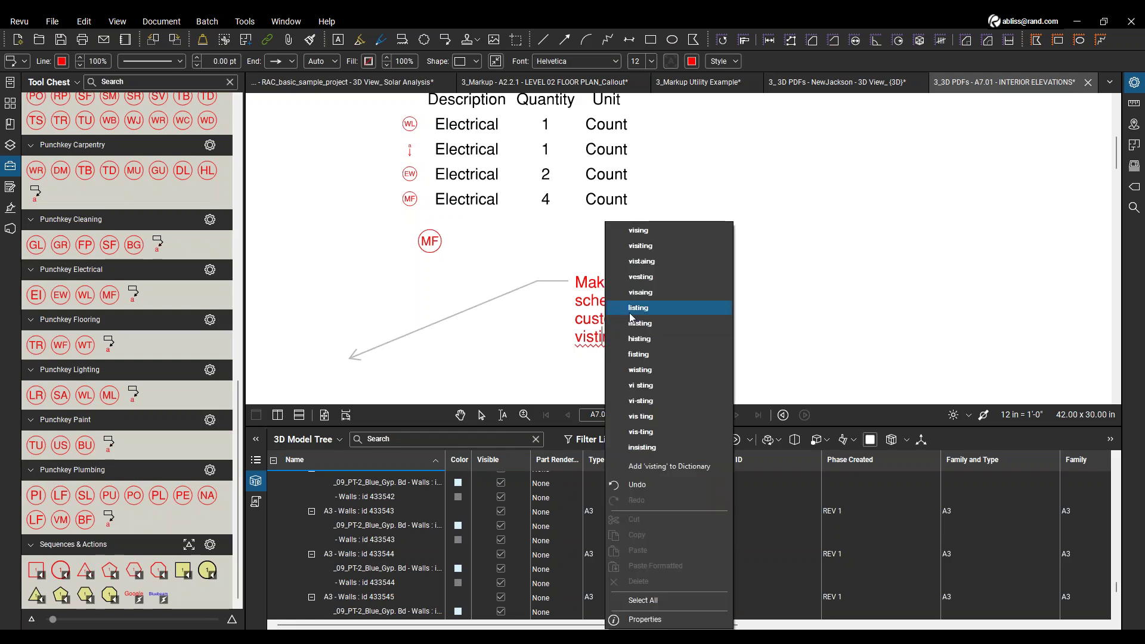
pyautogui.click(641, 245)
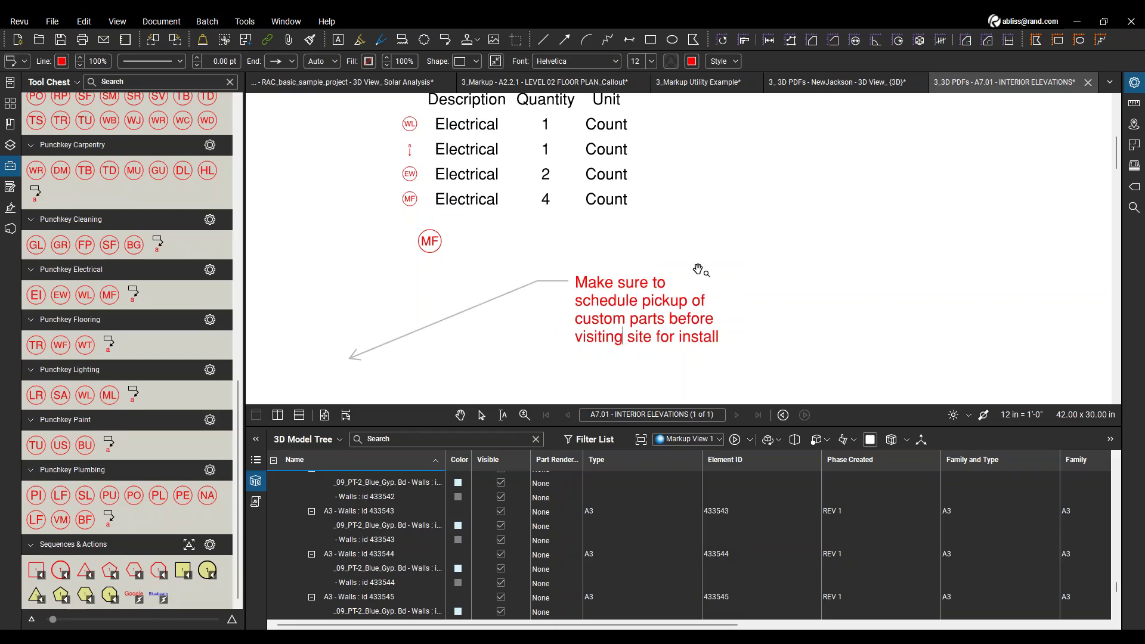
pyautogui.click(727, 249)
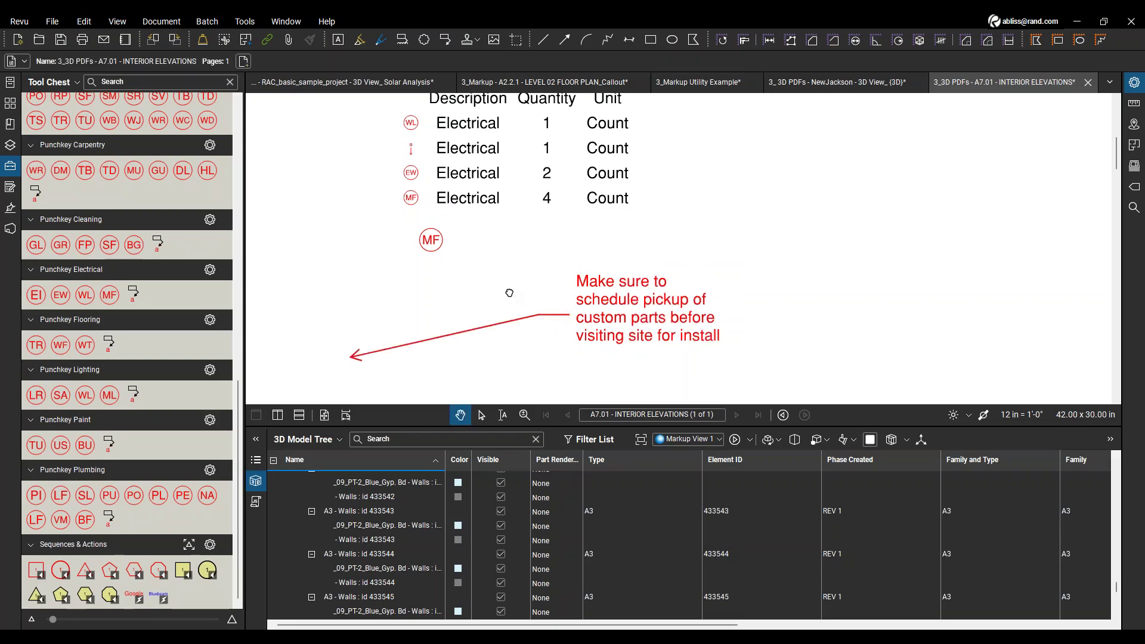
# Show the Markups List to review the comments of the sheet's Electrical punch markups and legend.
pyautogui.scroll(-1, 508, 293)
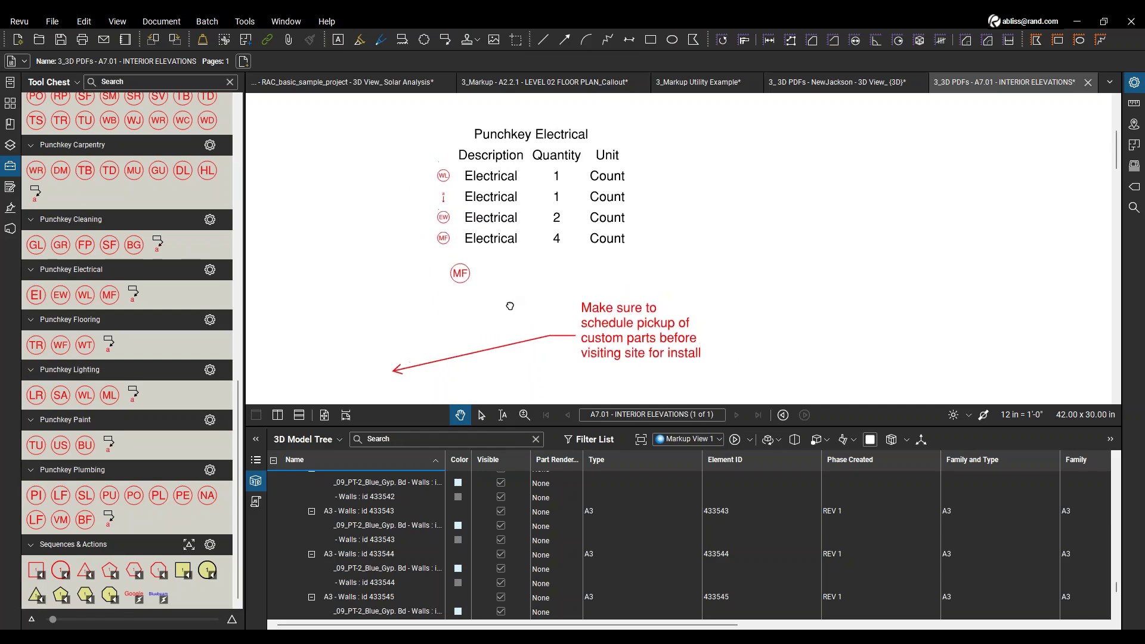
pyautogui.moveTo(522, 279); pyautogui.dragTo(489, 315)
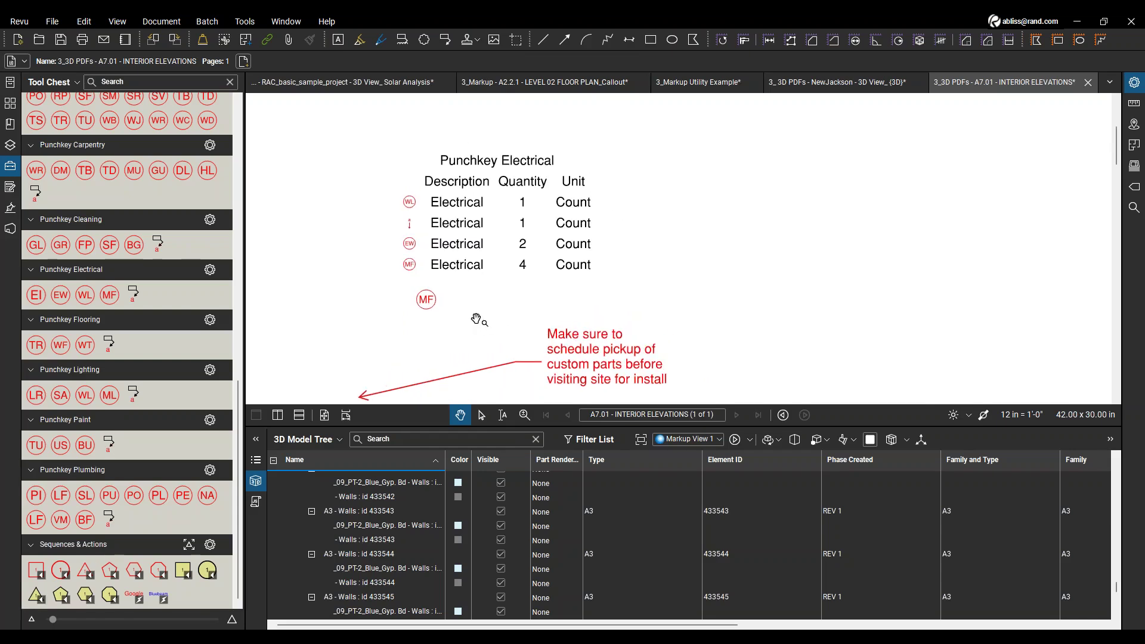
pyautogui.hscroll(2, 488, 315)
pyautogui.press('v')
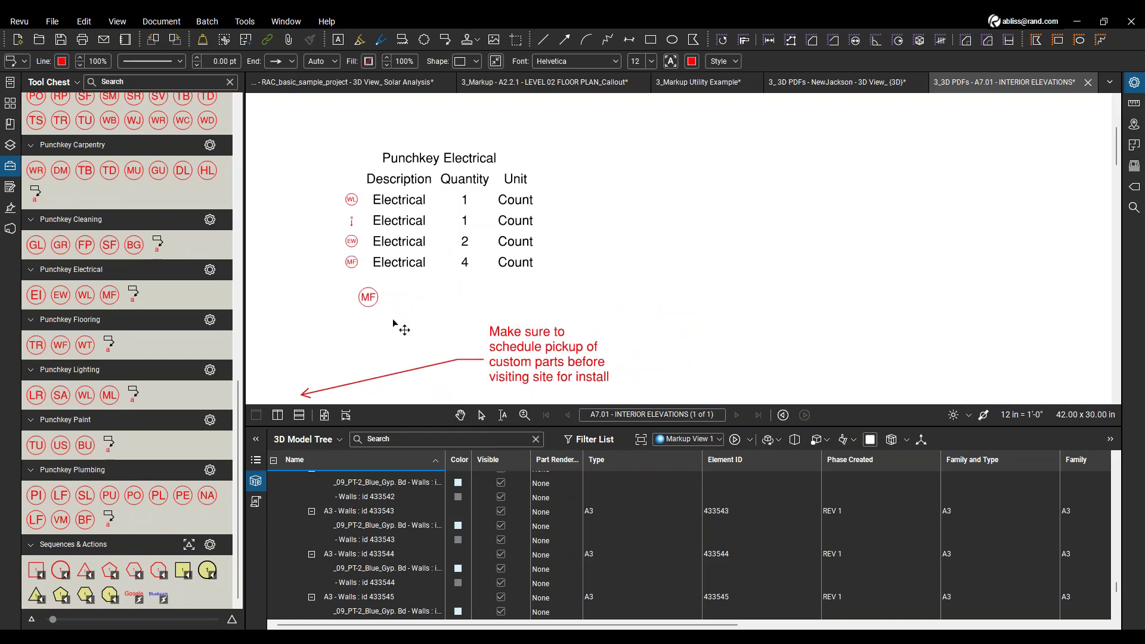
pyautogui.press('p')
pyautogui.moveTo(381, 322); pyautogui.dragTo(401, 296)
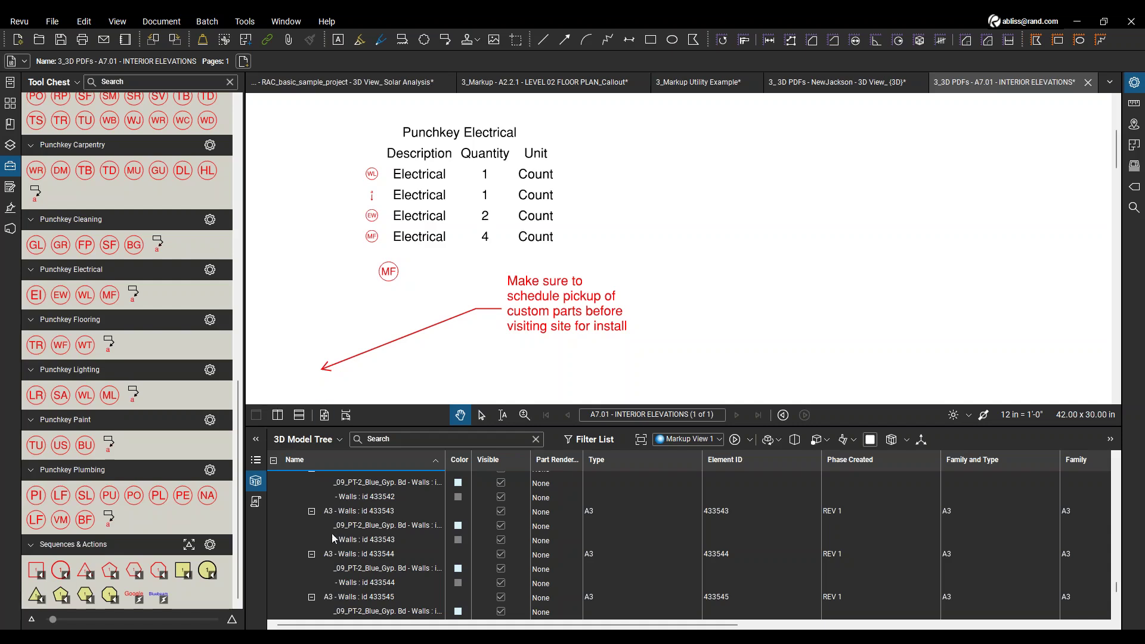
pyautogui.click(256, 462)
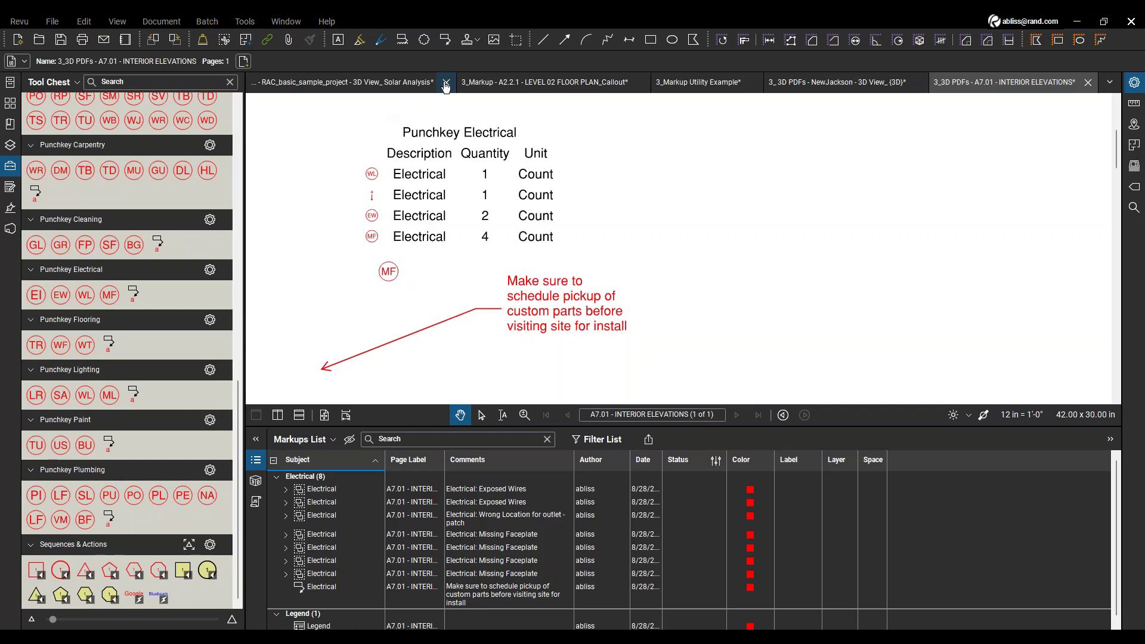
pyautogui.moveTo(528, 23); pyautogui.dragTo(501, 73)
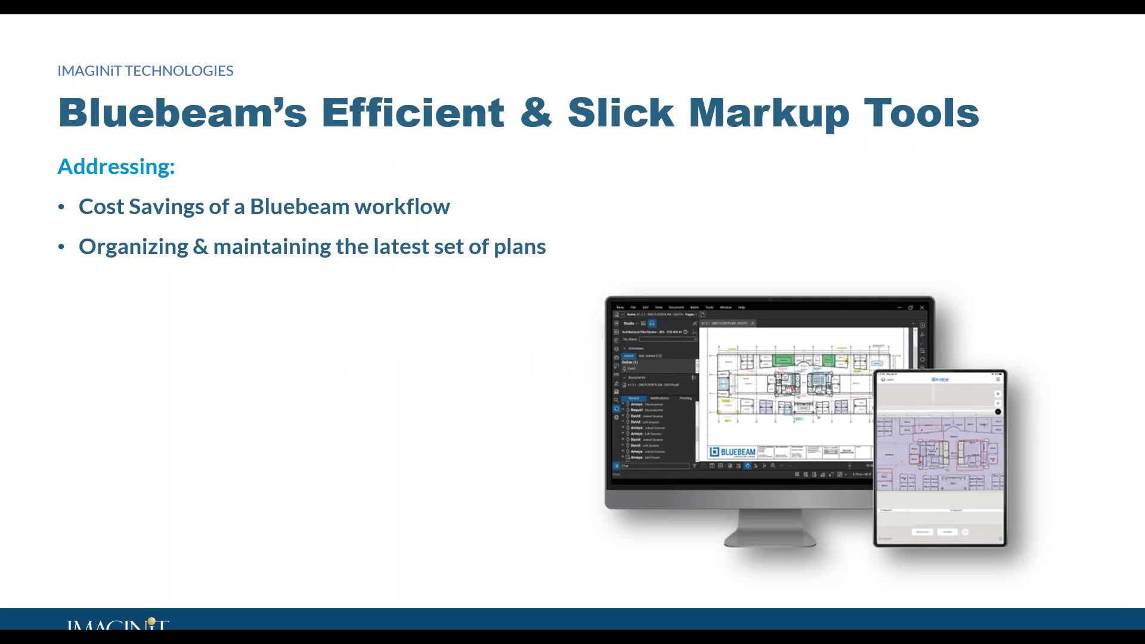
pyautogui.click(915, 431)
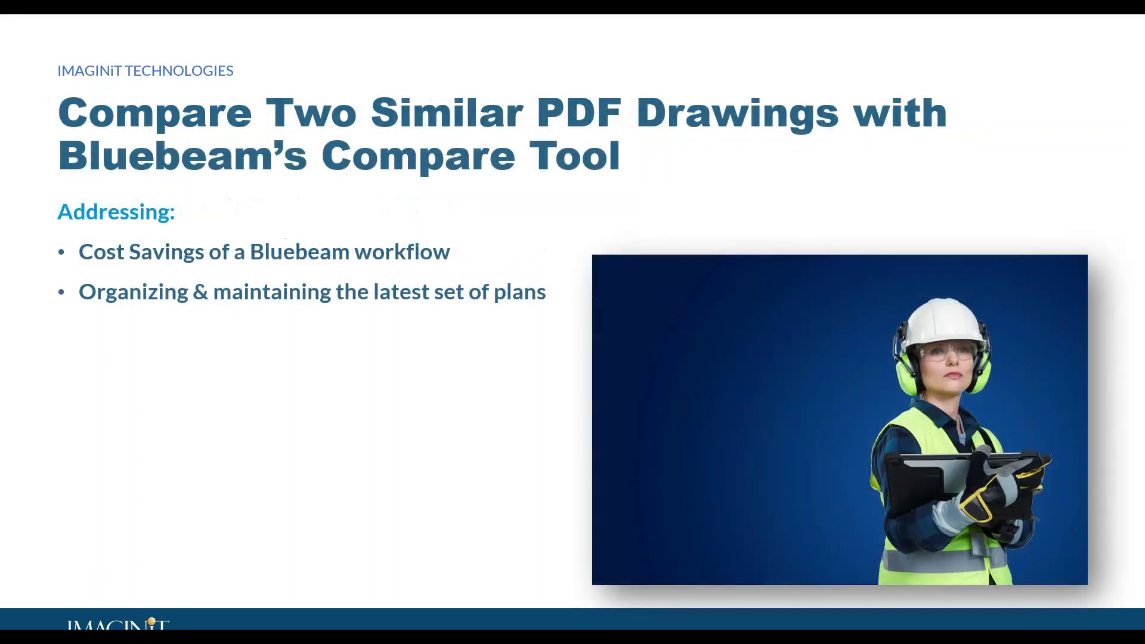
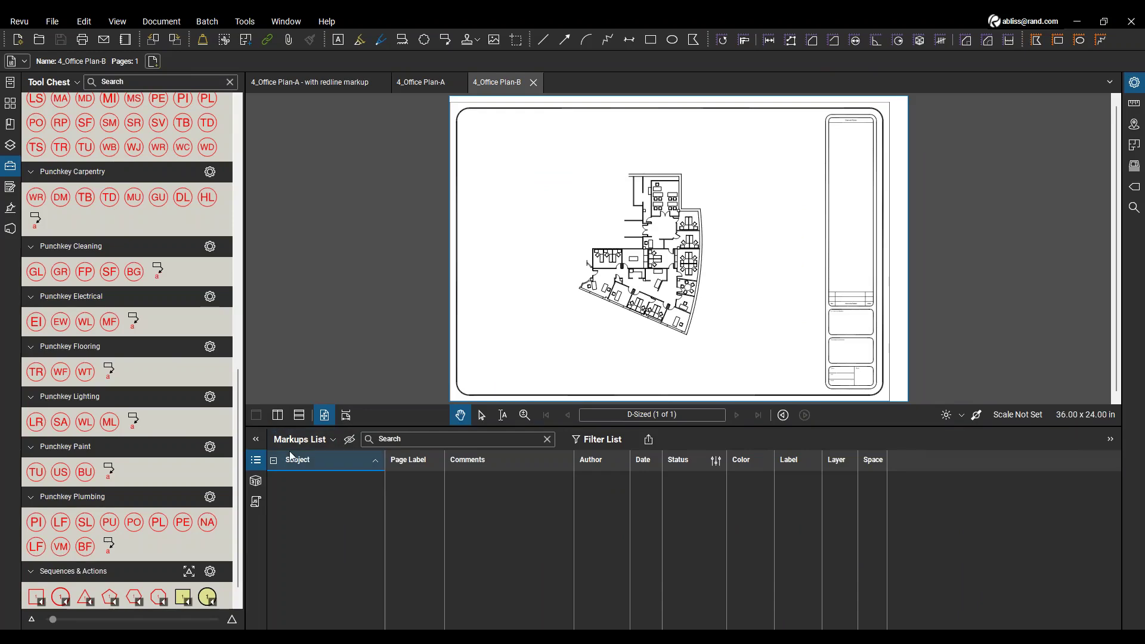
# Hide the Markups List and the Tool Chest, and bring the 4_Office Plan-A drawing into view.
pyautogui.click(255, 463)
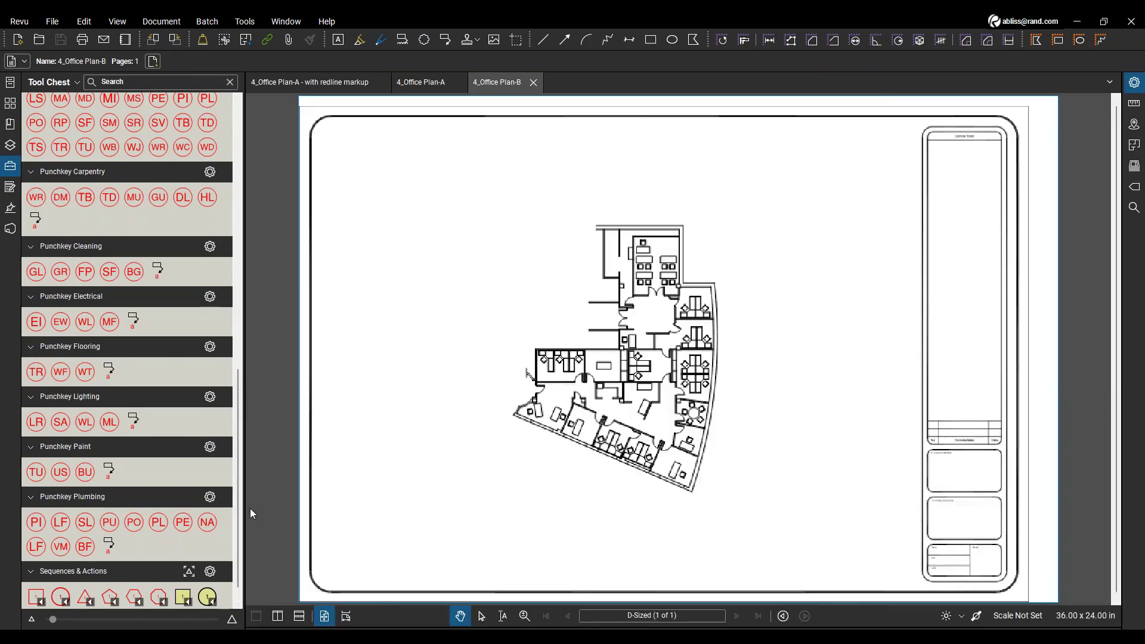
pyautogui.click(9, 167)
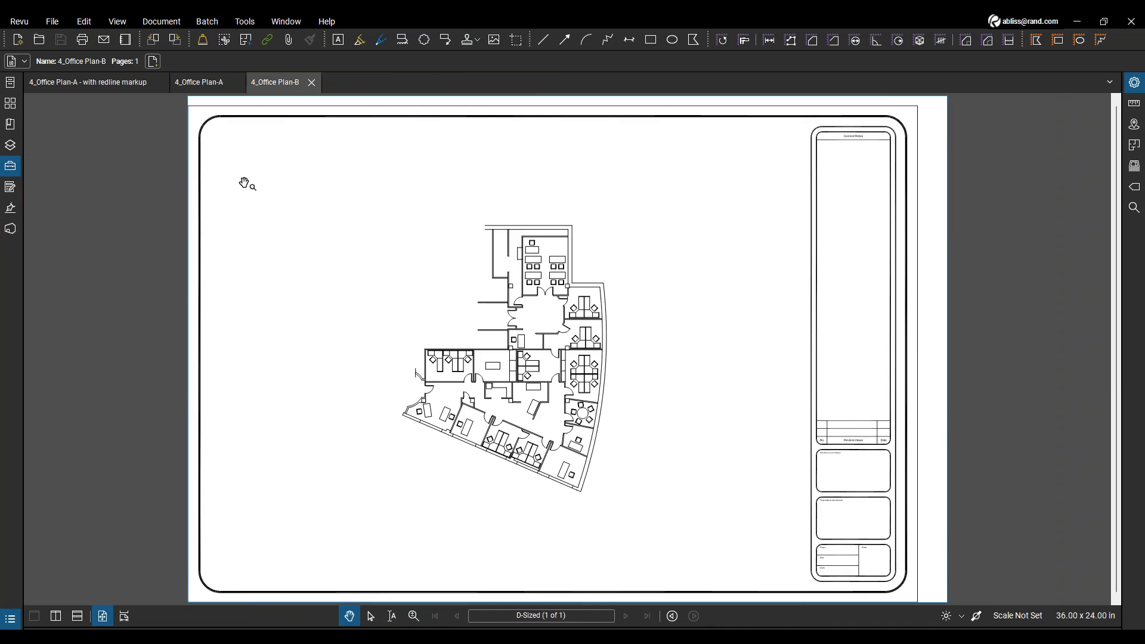
pyautogui.click(209, 87)
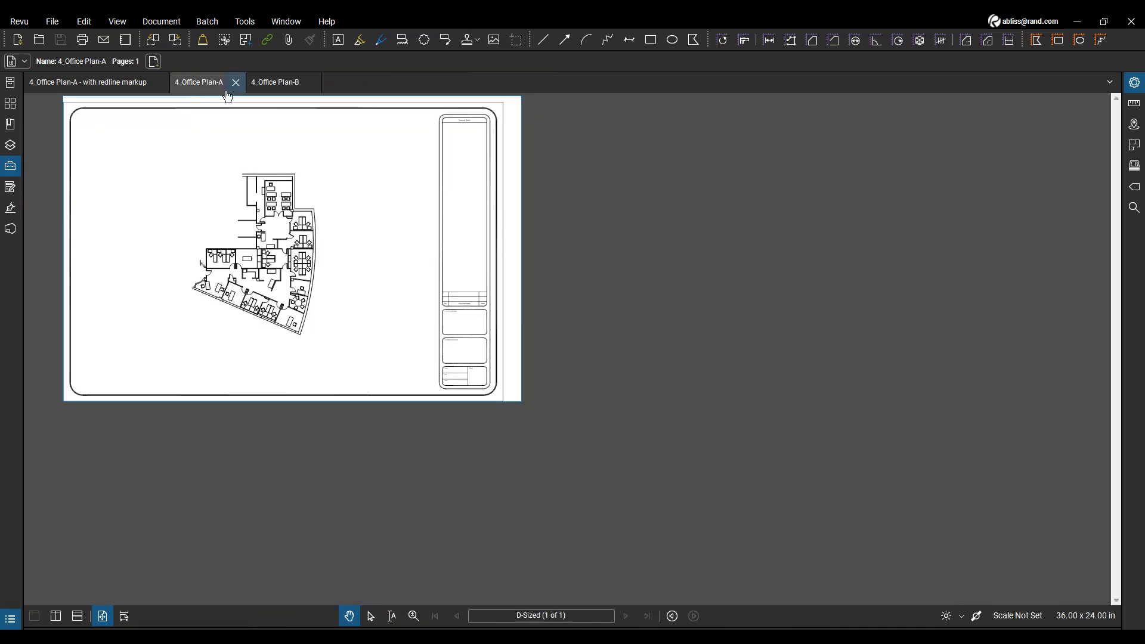
# Review the 4_Office Plan-A, 4_Office Plan-B and redline markup drawings to see how the office layouts and requested changes differ.
pyautogui.click(287, 88)
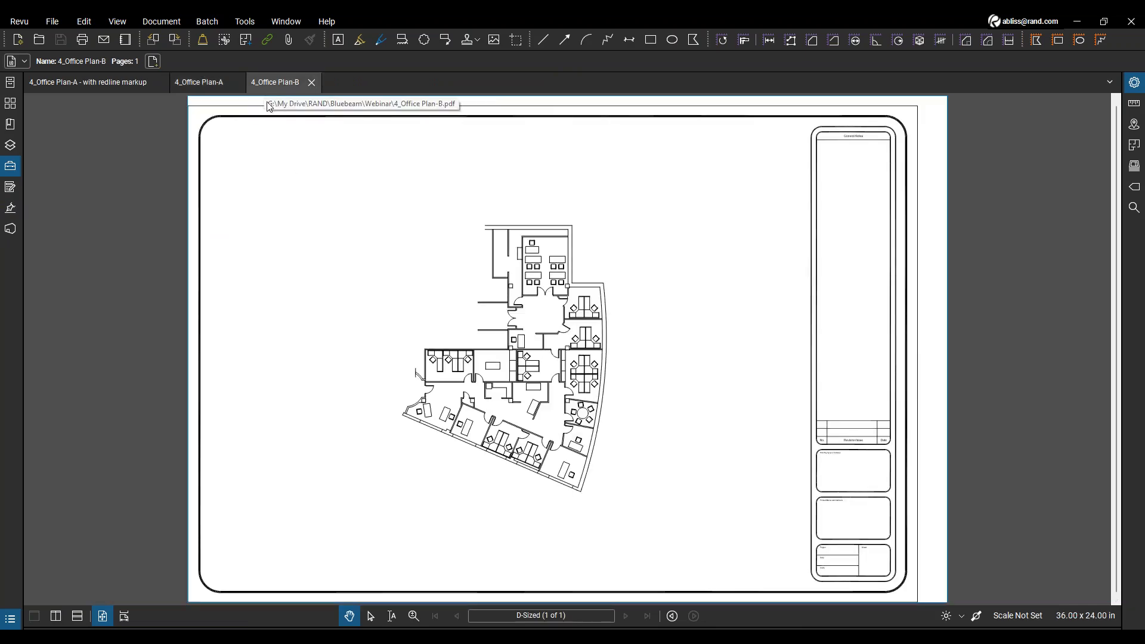
pyautogui.click(231, 89)
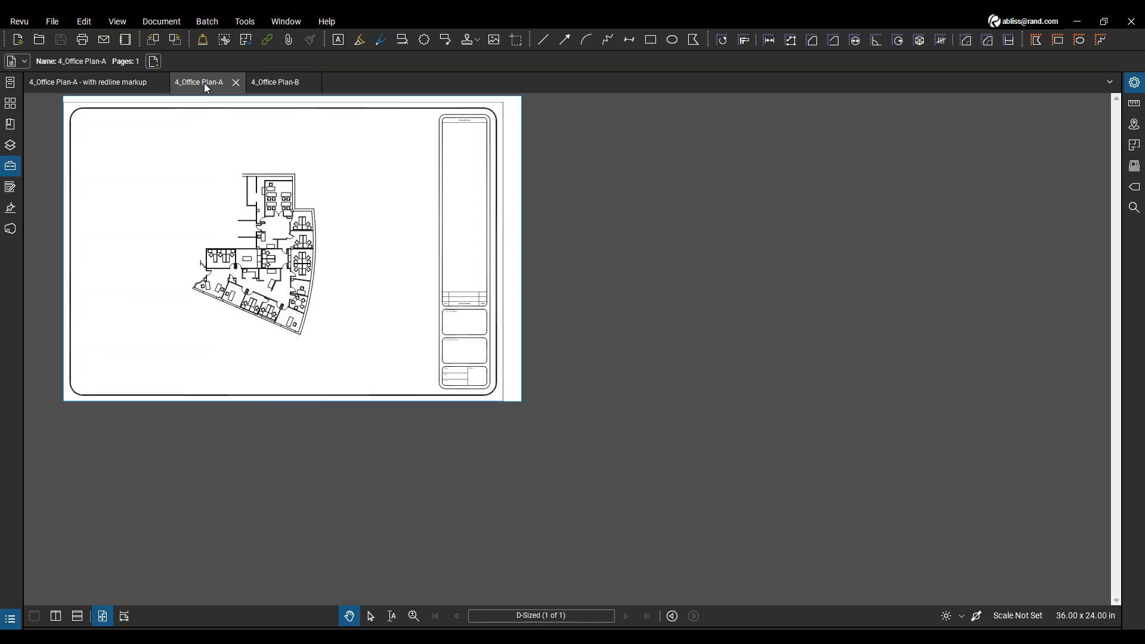
pyautogui.click(276, 85)
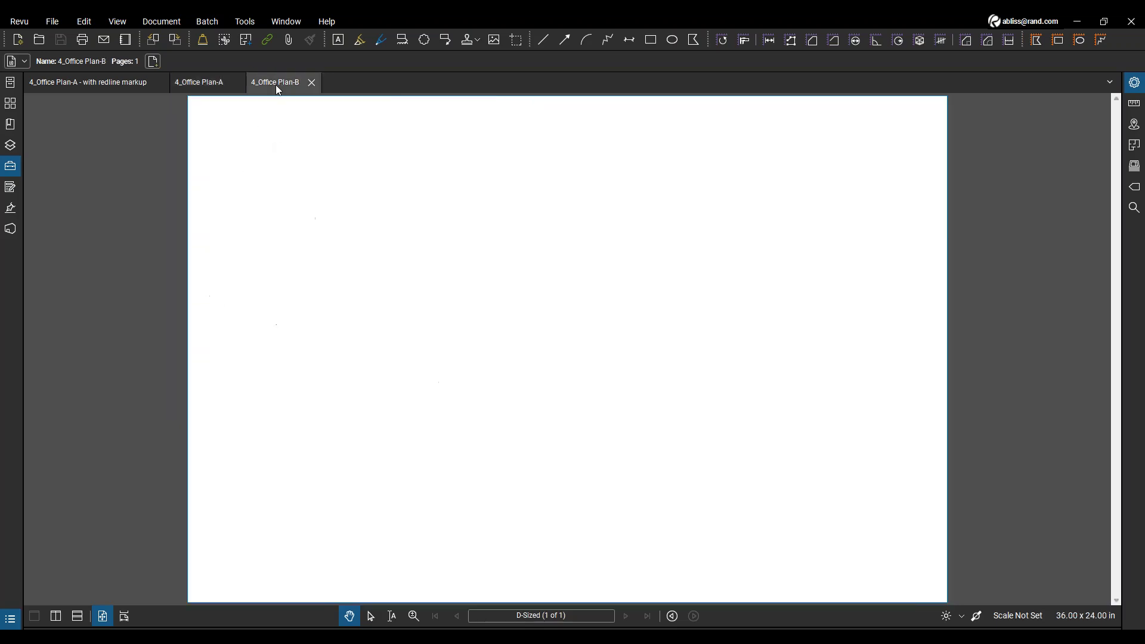
pyautogui.click(116, 81)
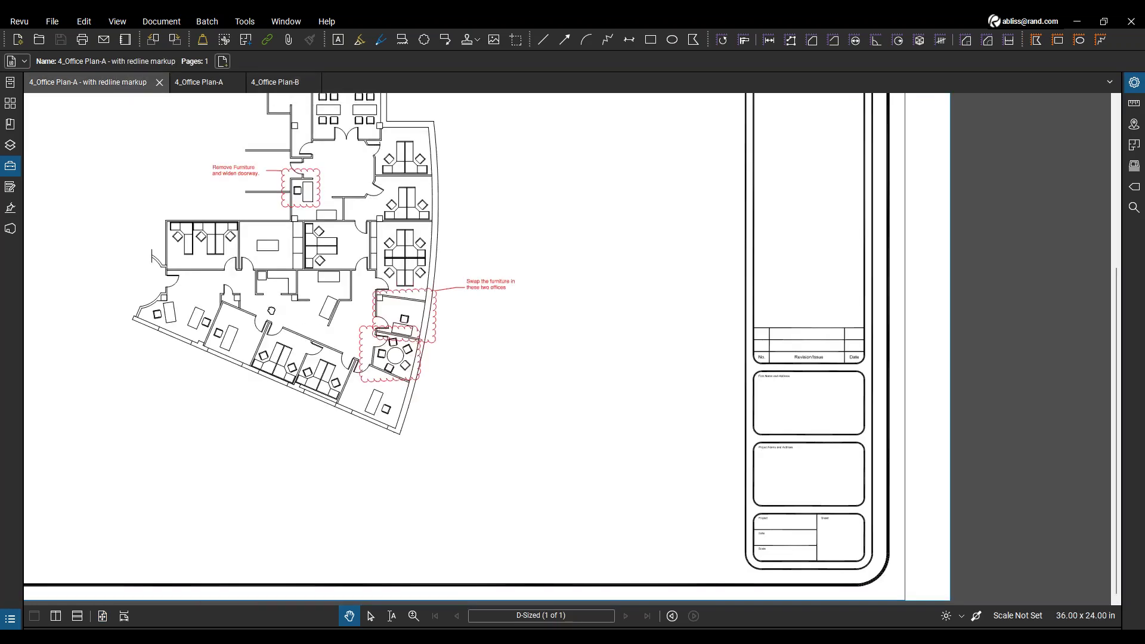
pyautogui.moveTo(271, 306); pyautogui.dragTo(372, 406)
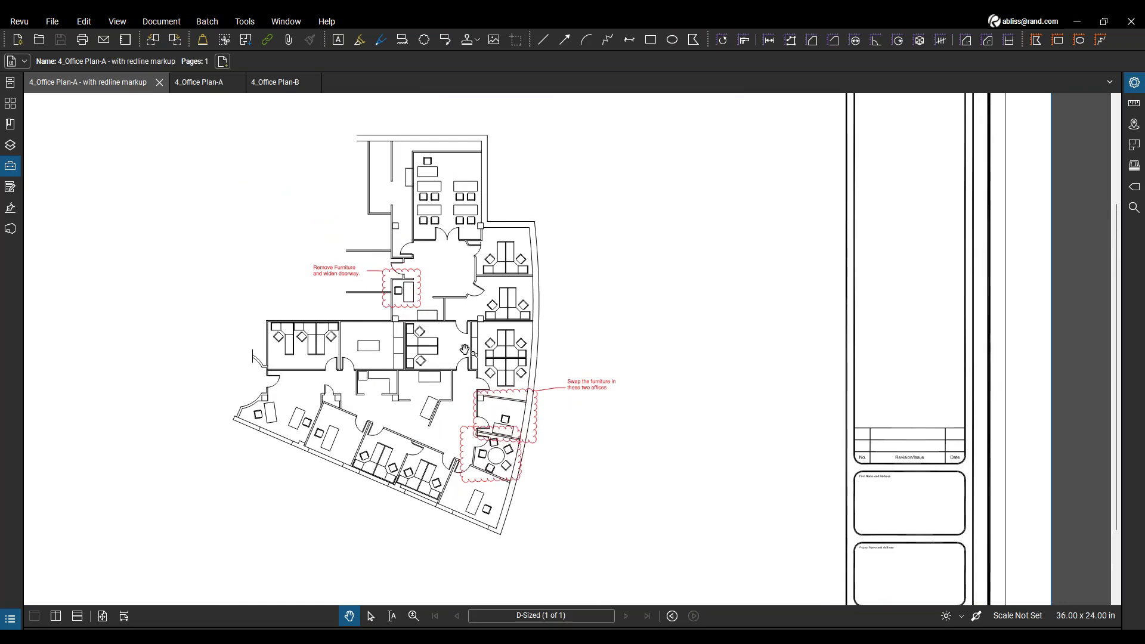
pyautogui.click(199, 83)
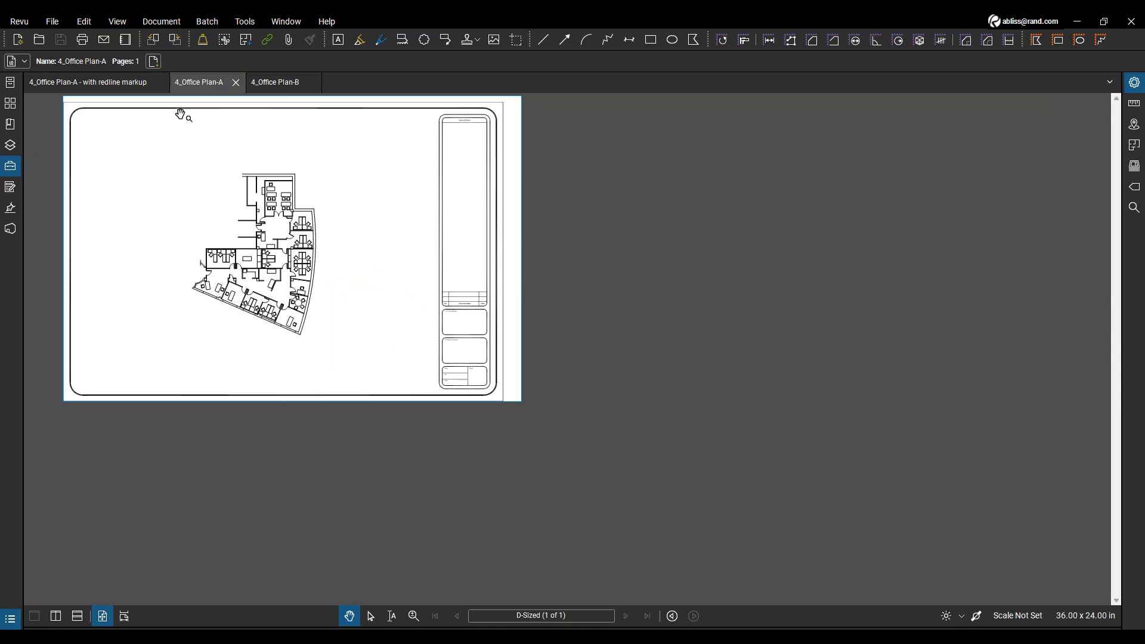
# Start a batch document comparison and add 4_Office Plan-A as the current file.
pyautogui.click(158, 23)
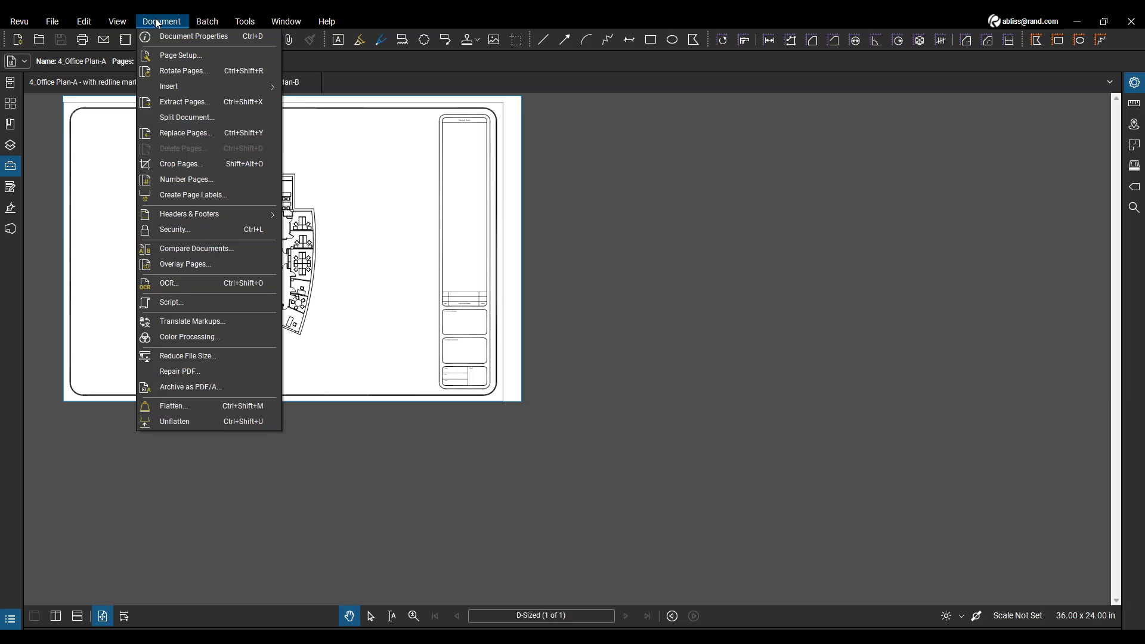
pyautogui.moveTo(224, 22)
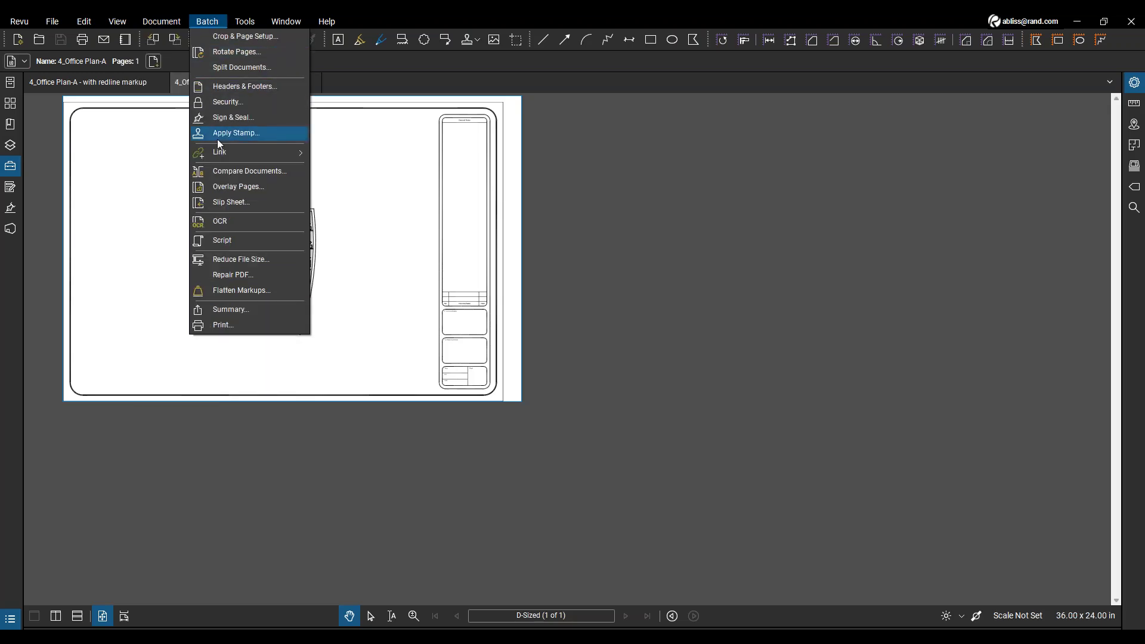
pyautogui.click(219, 171)
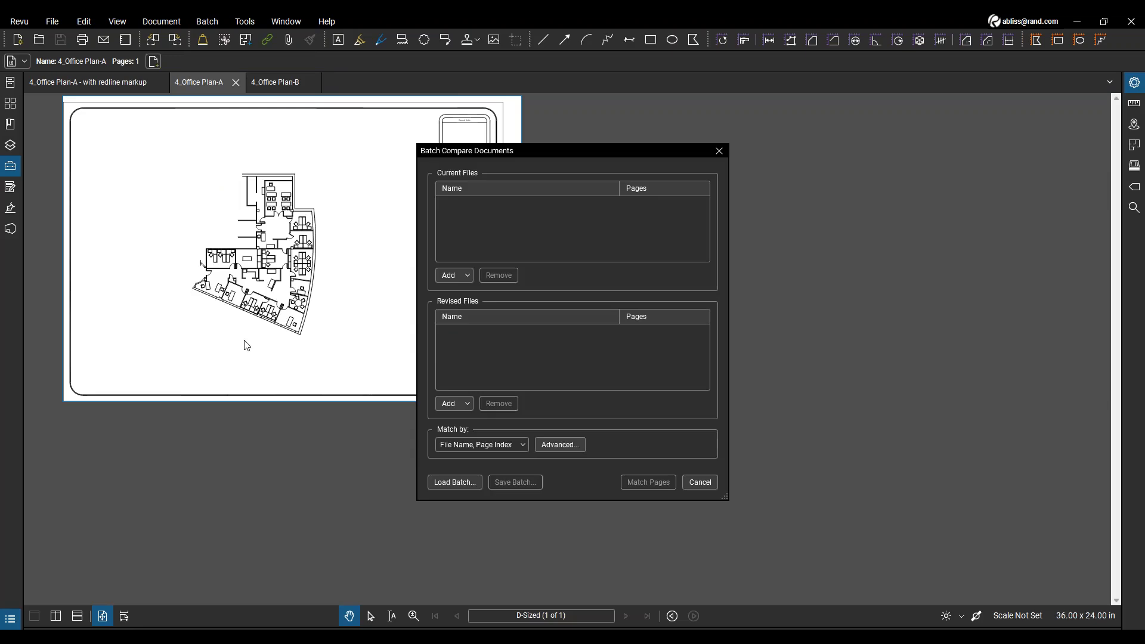
pyautogui.click(453, 274)
pyautogui.click(461, 286)
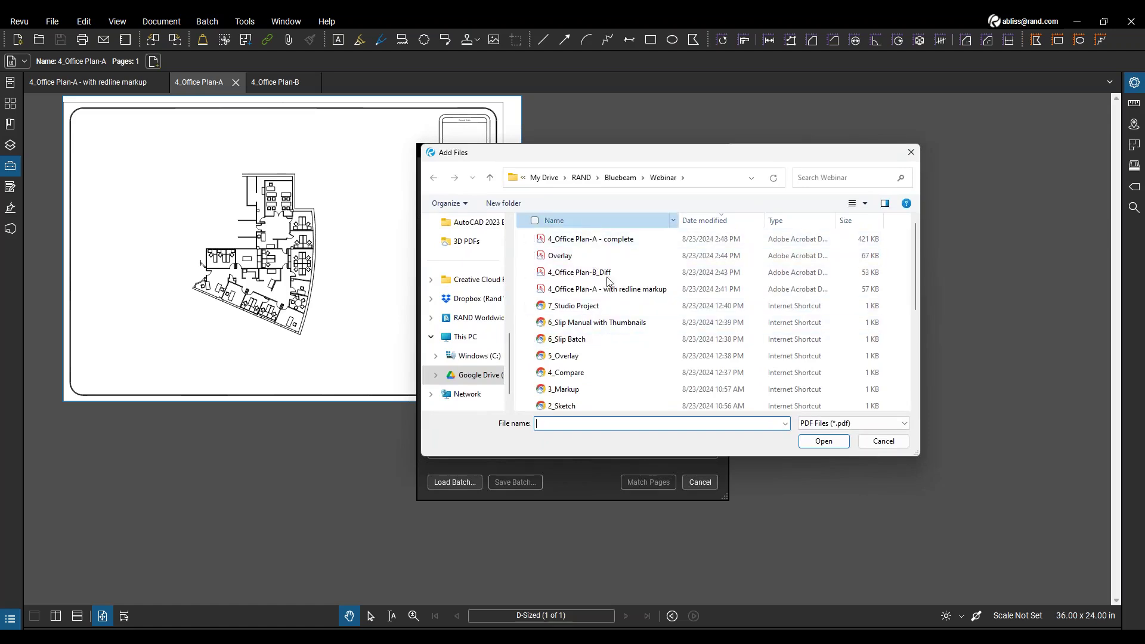
pyautogui.scroll(-2, 617, 383)
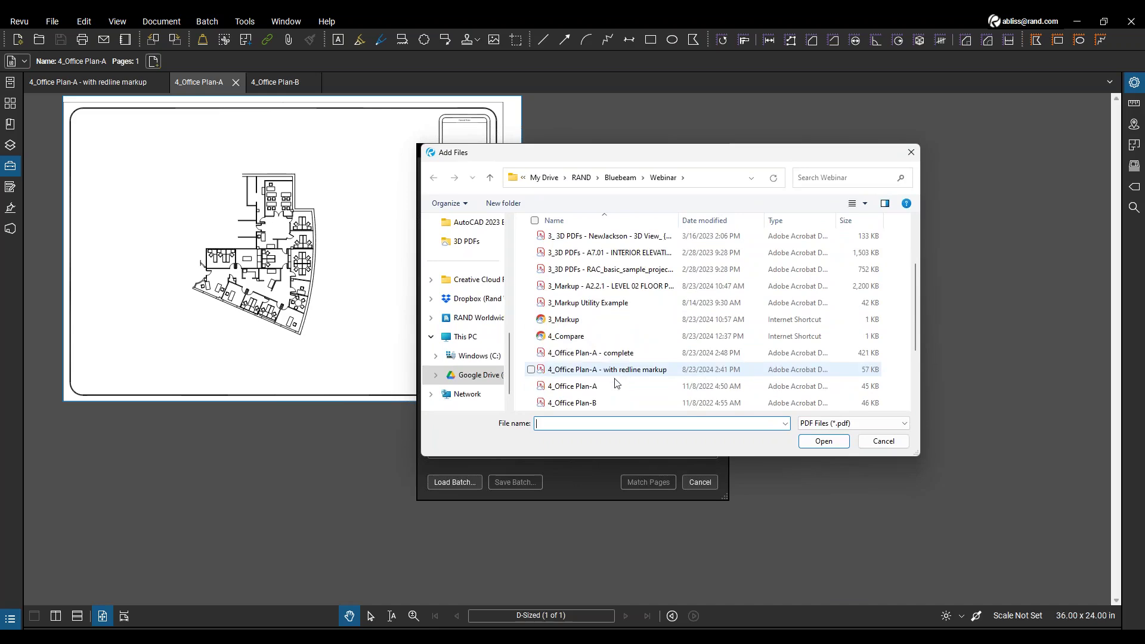
pyautogui.click(602, 391)
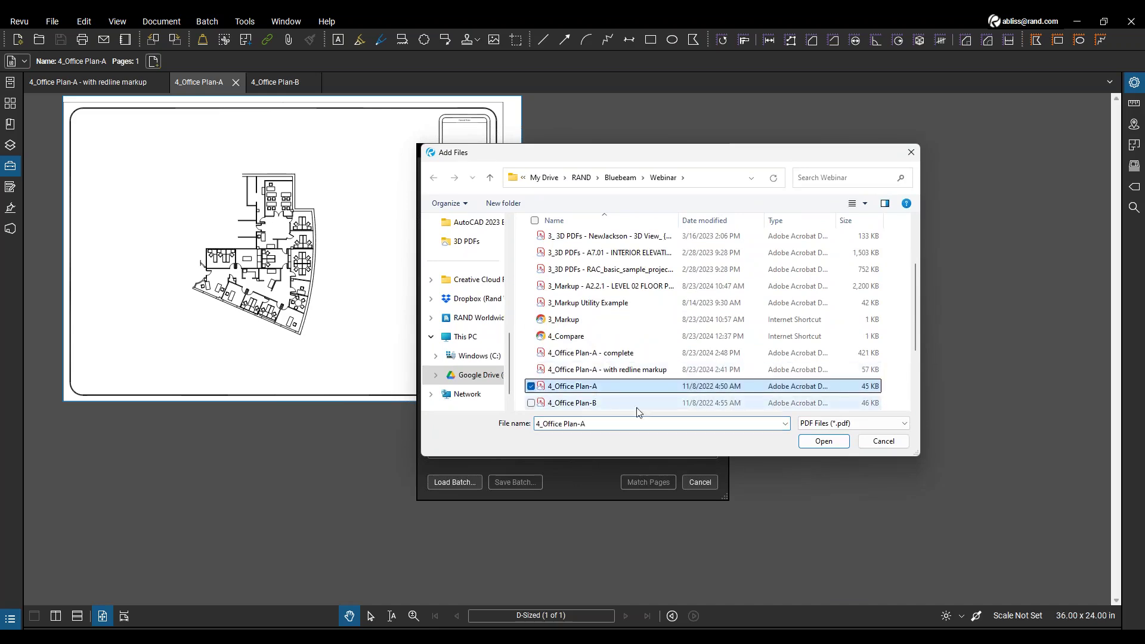
pyautogui.click(818, 443)
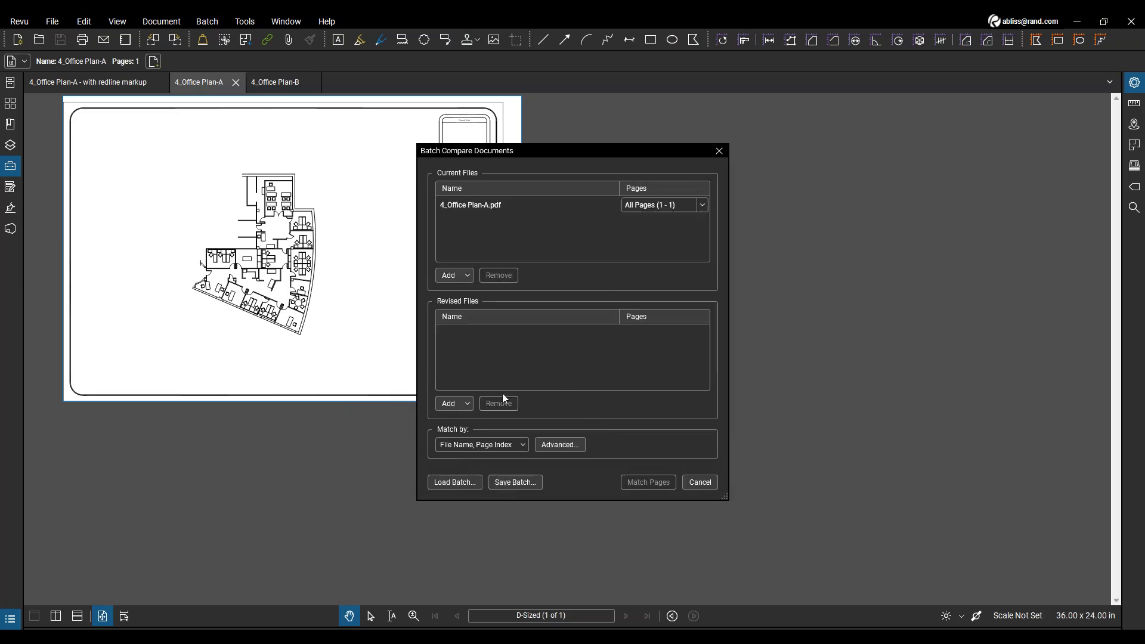
# Add 4_Office Plan-B as the revised file of the batch comparison.
pyautogui.click(452, 407)
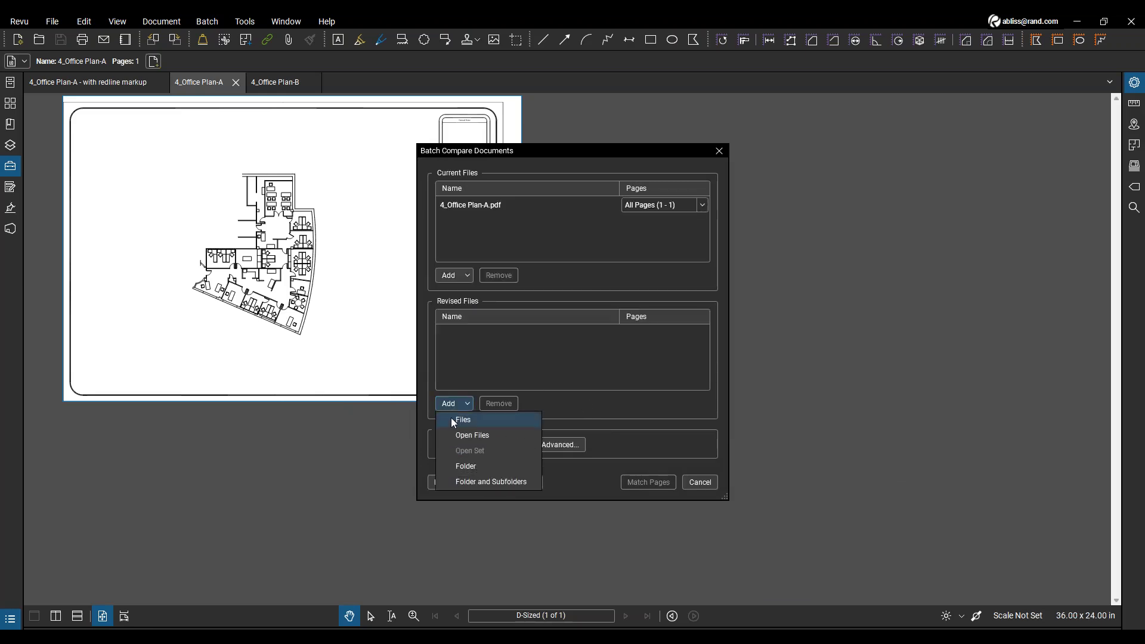
pyautogui.click(453, 419)
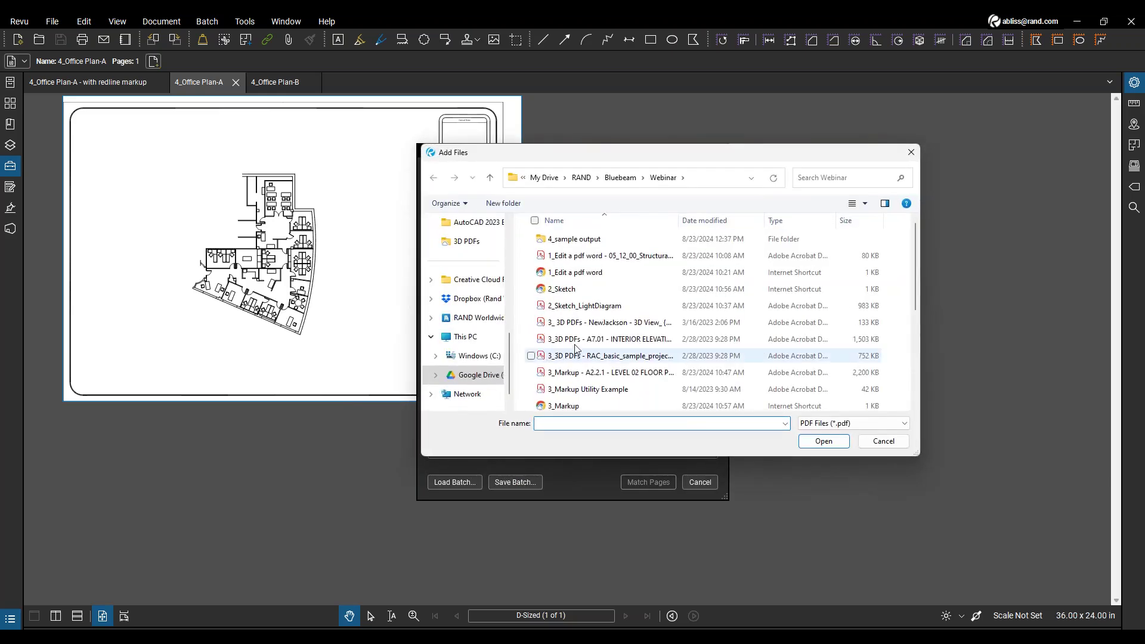
pyautogui.click(575, 353)
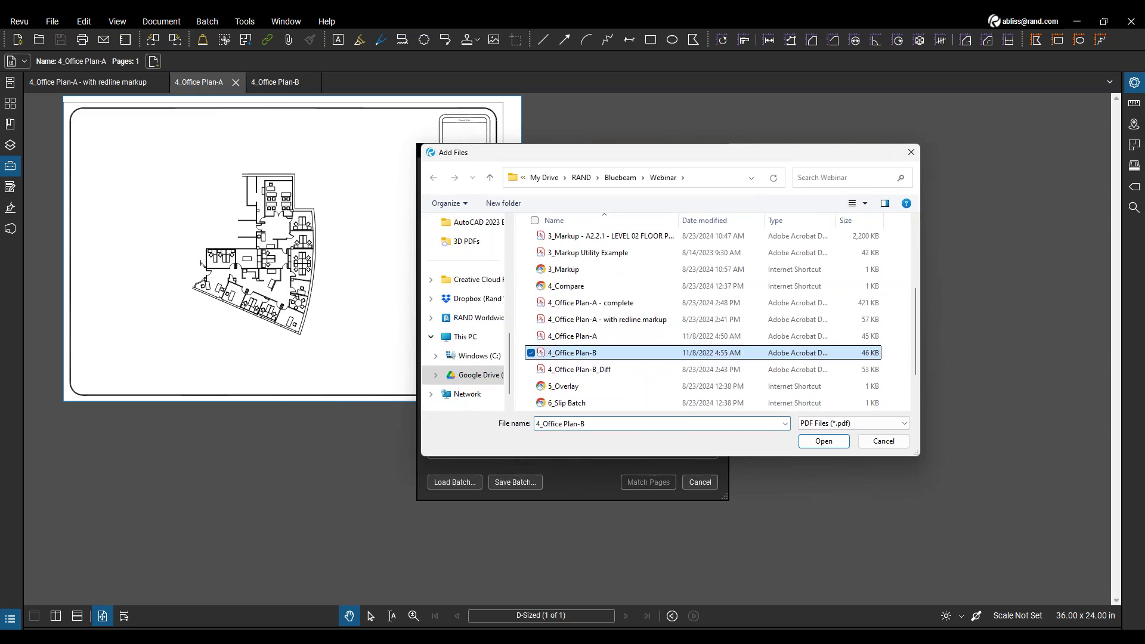
pyautogui.click(824, 442)
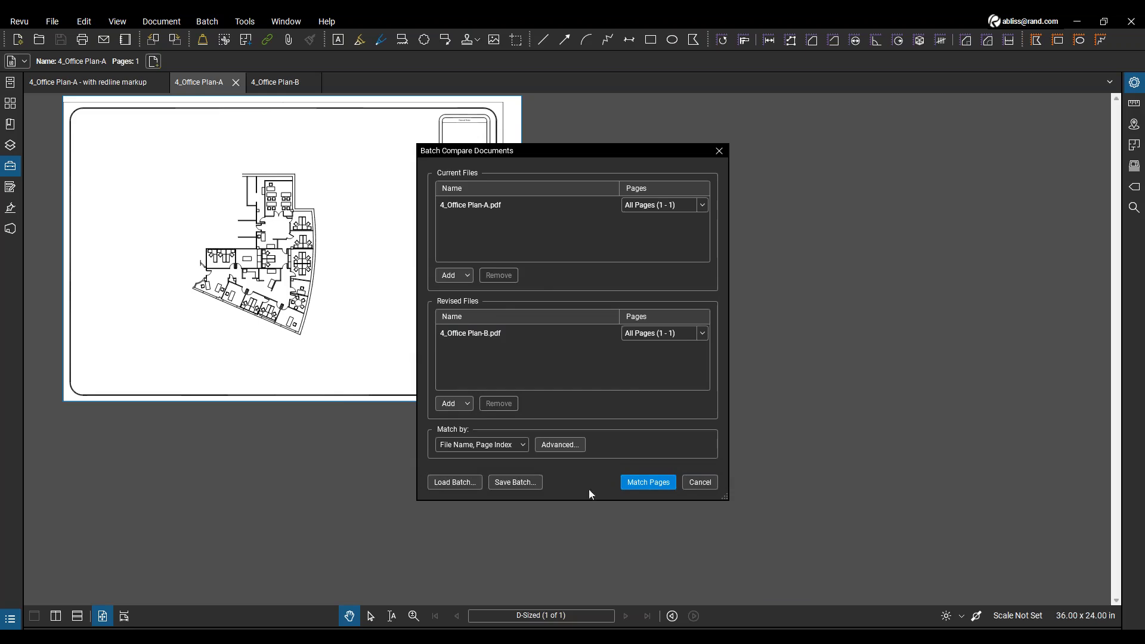
# Match the pages of the two plans and run the comparison without creating a detailed report.
pyautogui.click(630, 487)
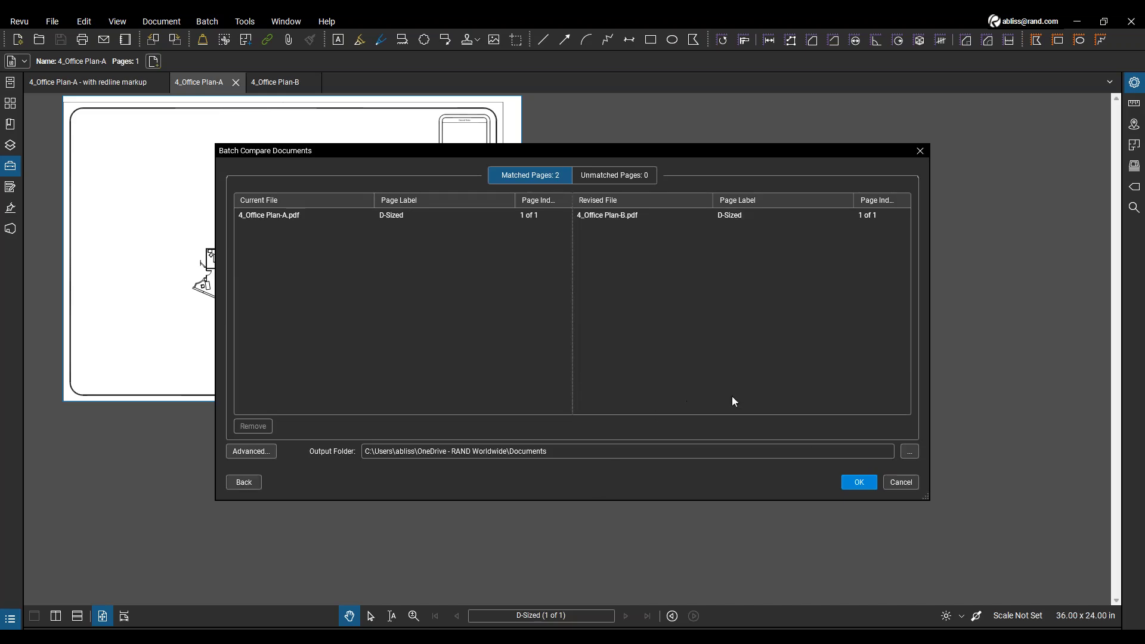
pyautogui.click(858, 486)
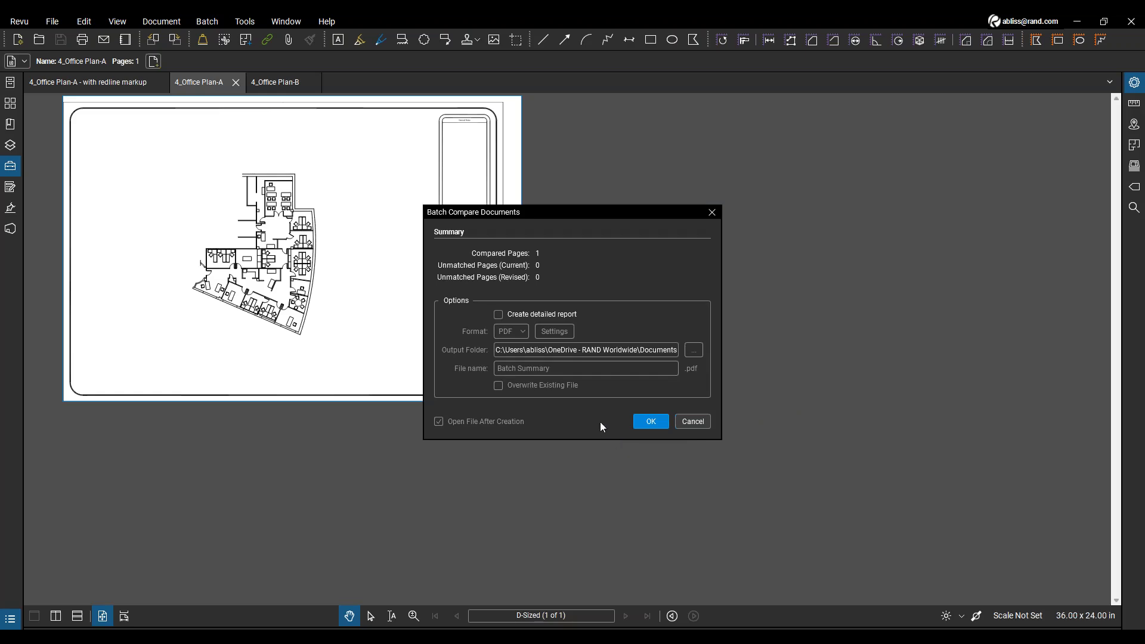
pyautogui.click(640, 421)
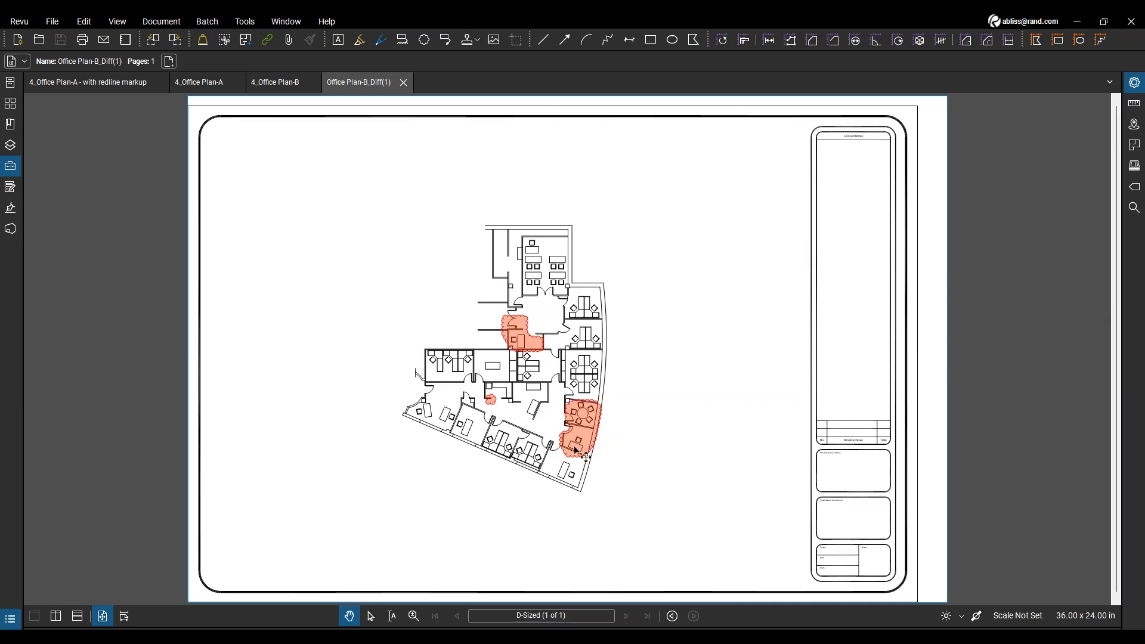
# Check the clouded differences in the Office Plan-B_Diff(1) drawing against Plan-A, Plan-B and the redline markup drawing.
pyautogui.click(231, 85)
pyautogui.click(265, 83)
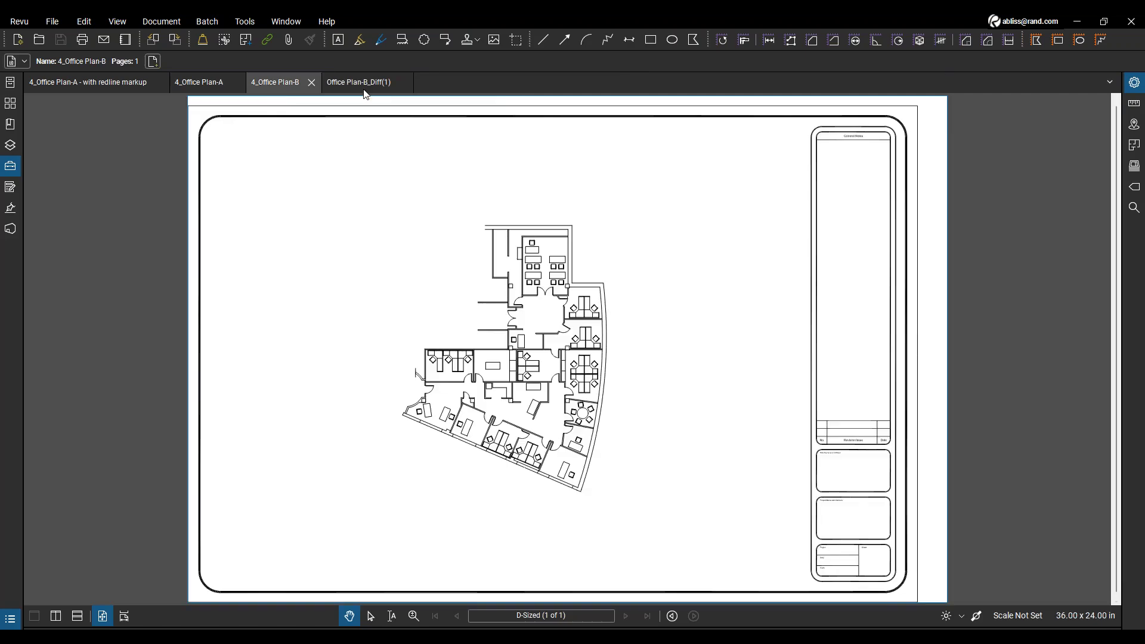
pyautogui.click(363, 83)
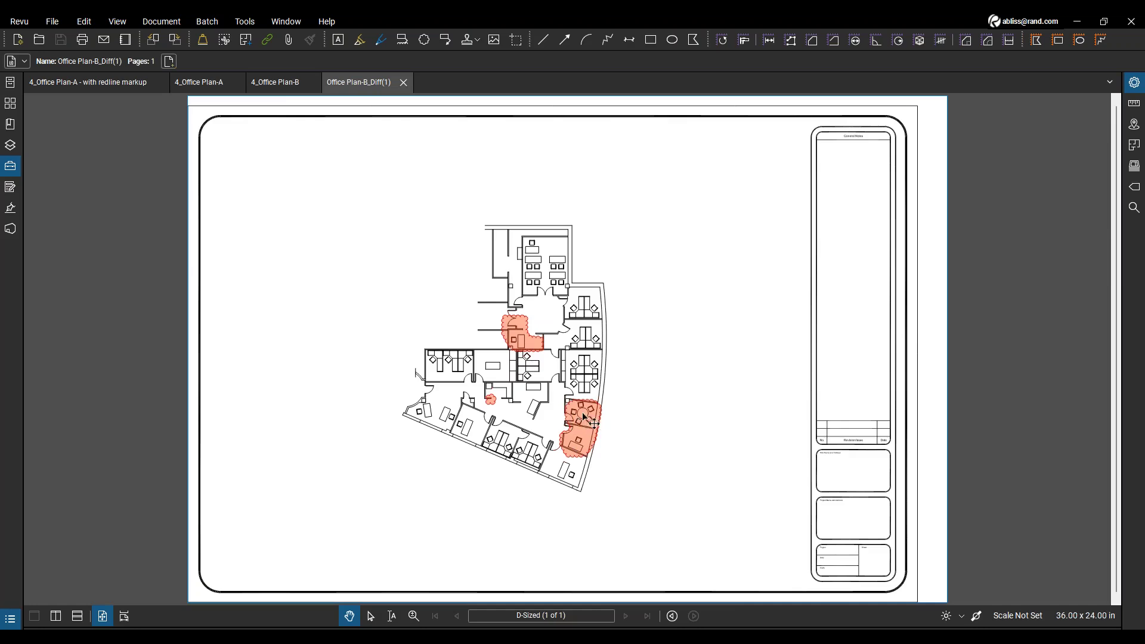
pyautogui.click(104, 89)
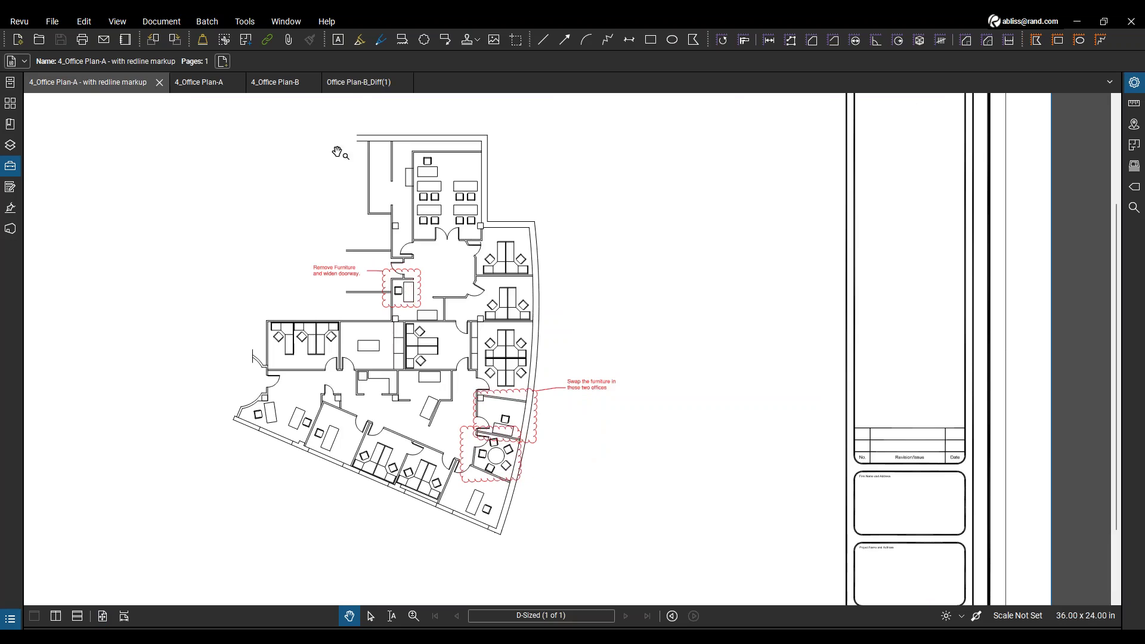
pyautogui.click(356, 83)
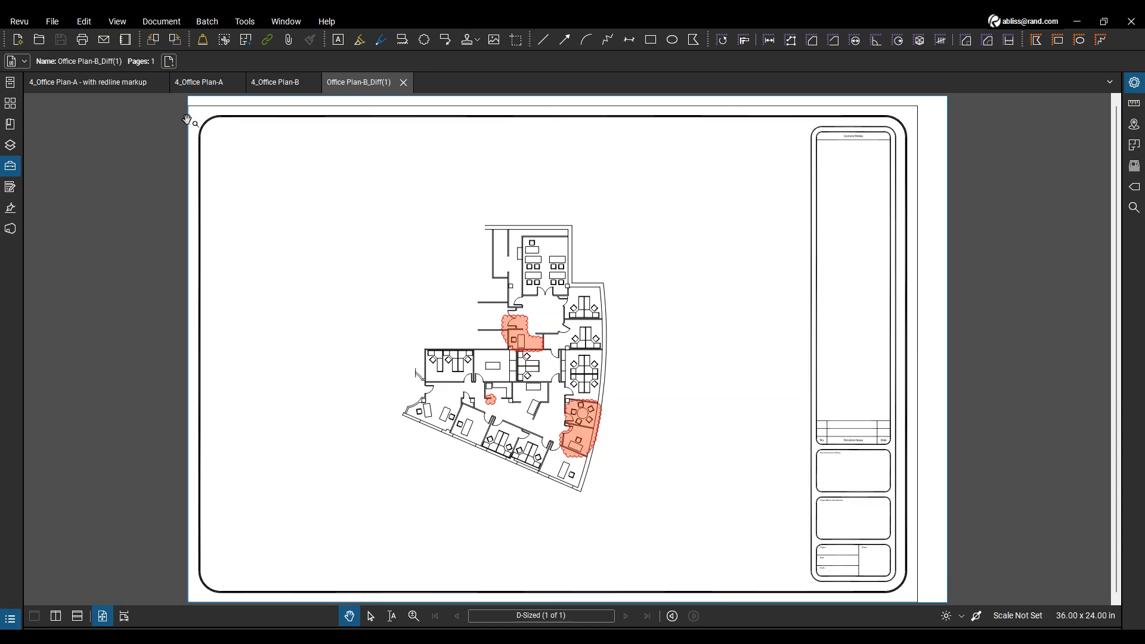
# Create an overlay of the 4_Office Plan-A and 4_Office Plan-B drawings.
pyautogui.click(206, 23)
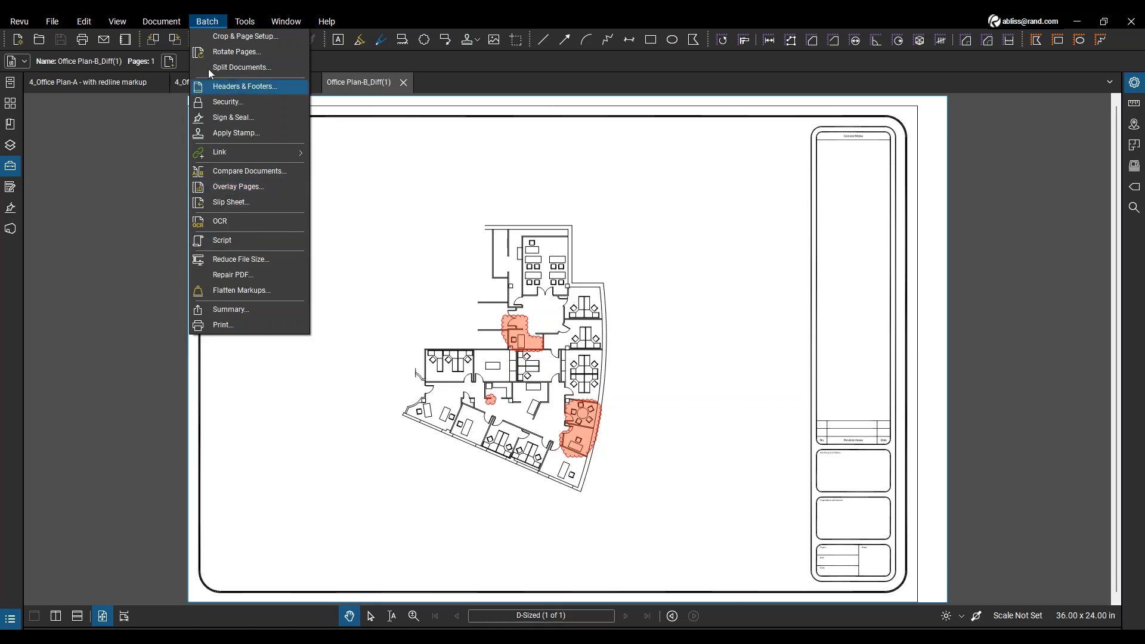
pyautogui.click(207, 21)
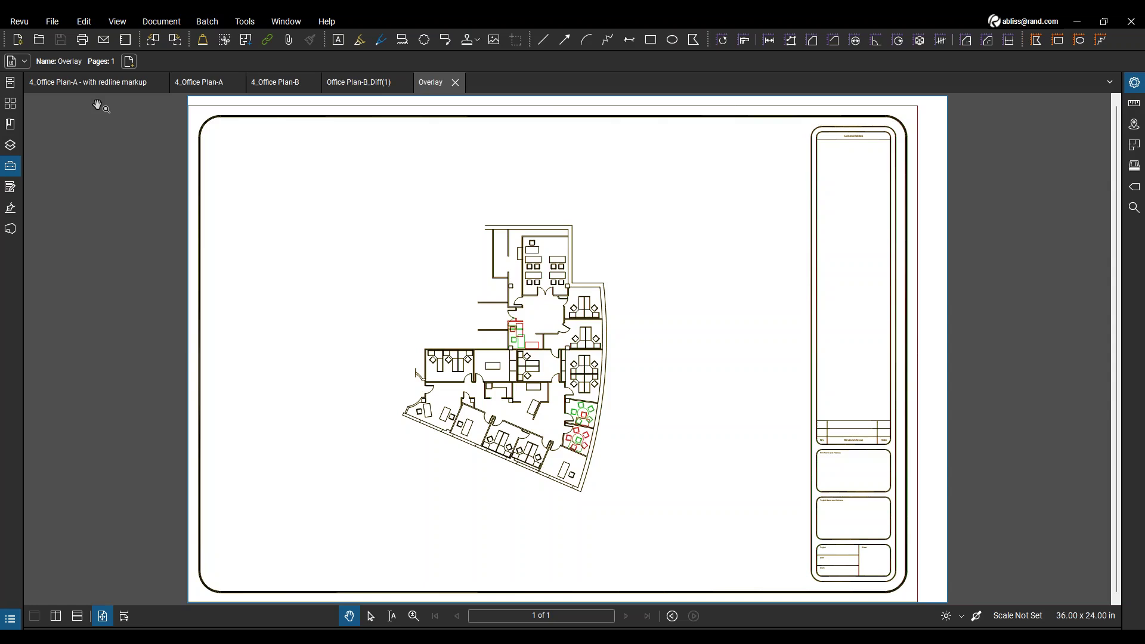
pyautogui.doubleClick(471, 16)
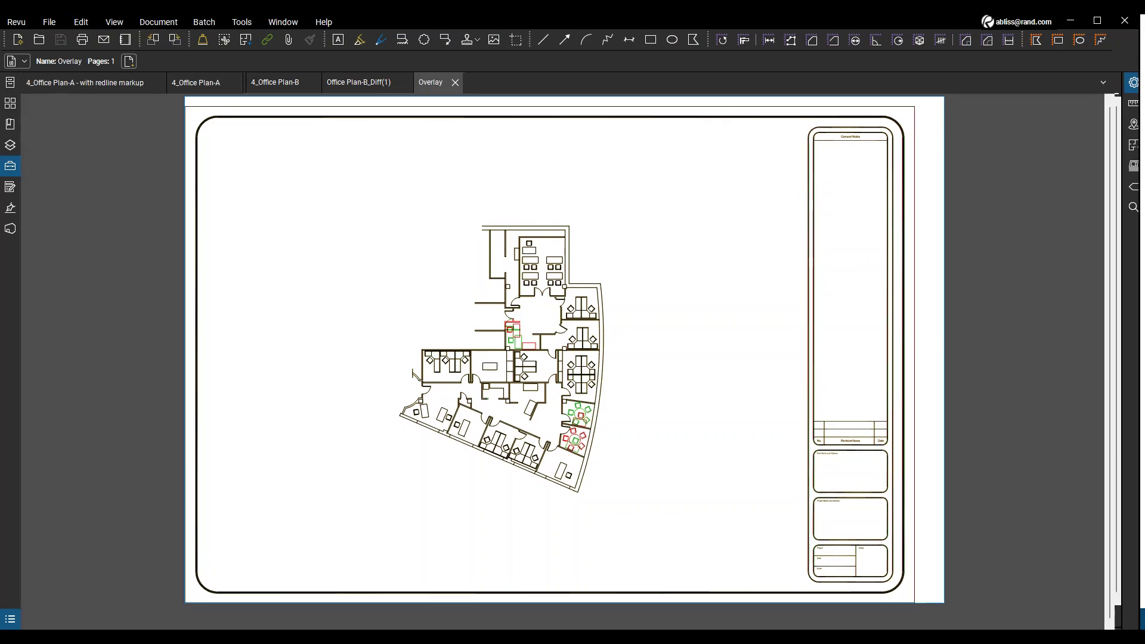
pyautogui.moveTo(471, 17); pyautogui.dragTo(412, 49)
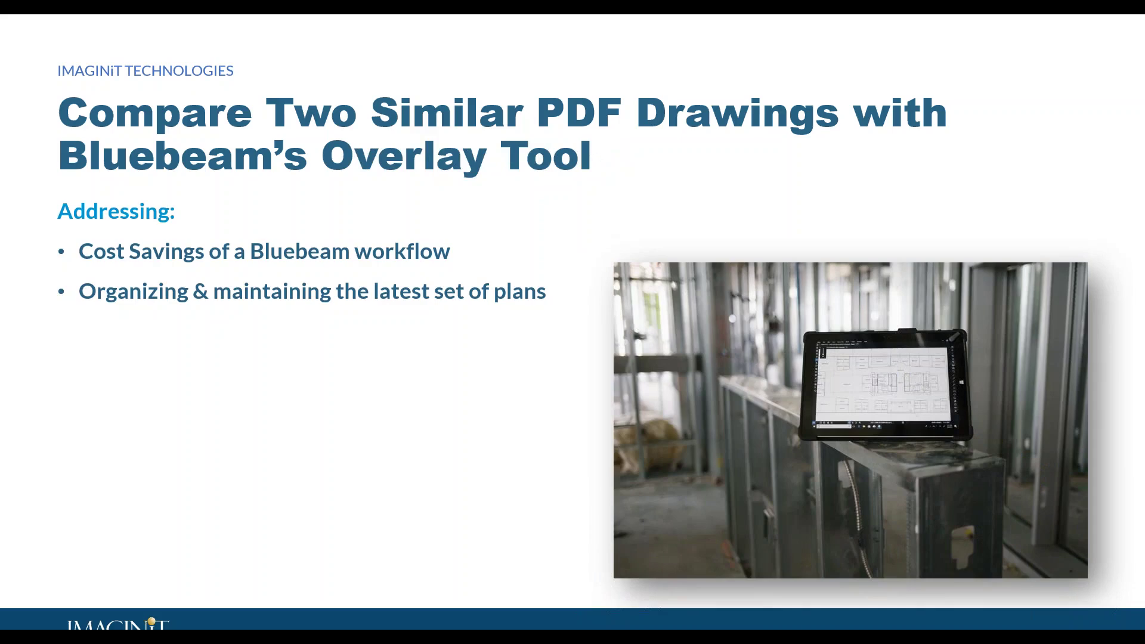
pyautogui.press('Right')
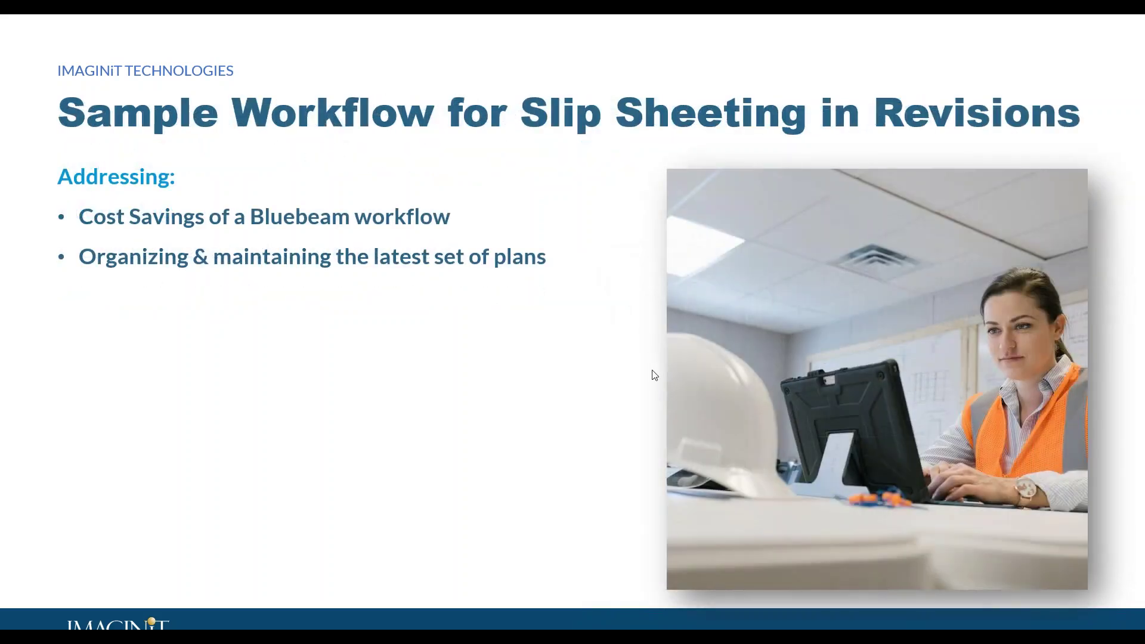
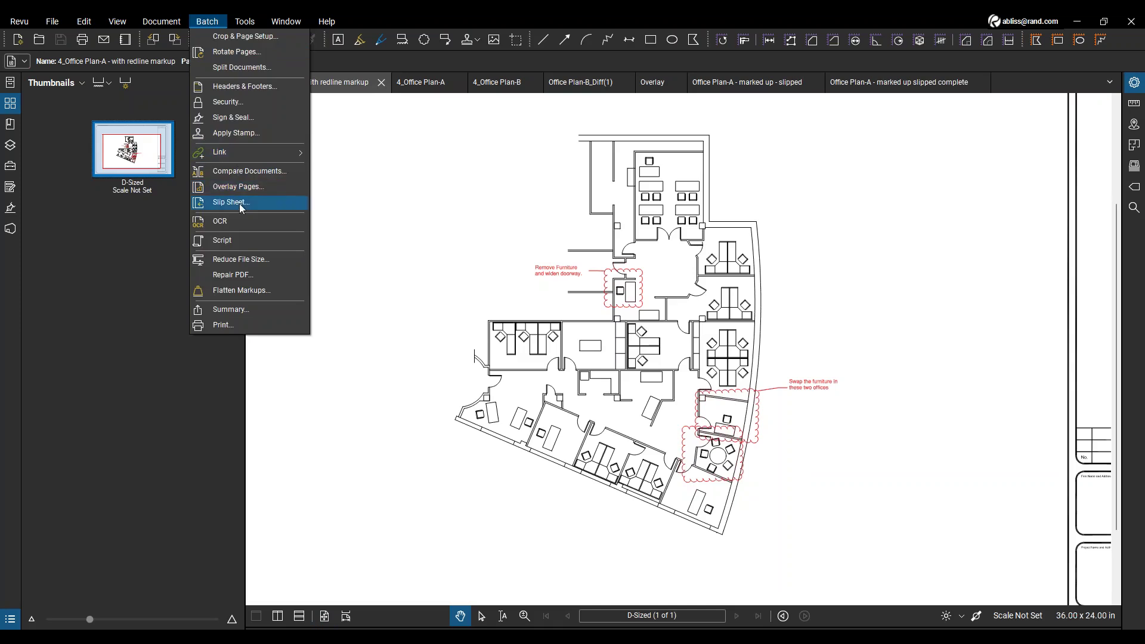
# Start a batch slip sheet and add 4_Office Plan-A - with redline markup from the Webinar folder as the current file.
pyautogui.click(236, 202)
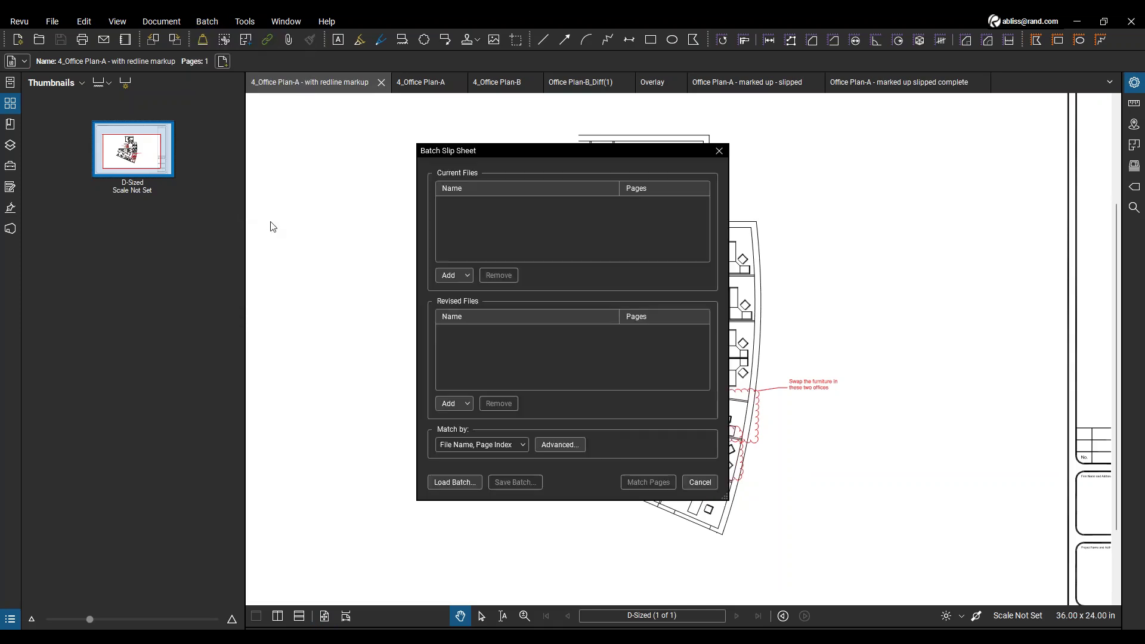
pyautogui.click(448, 276)
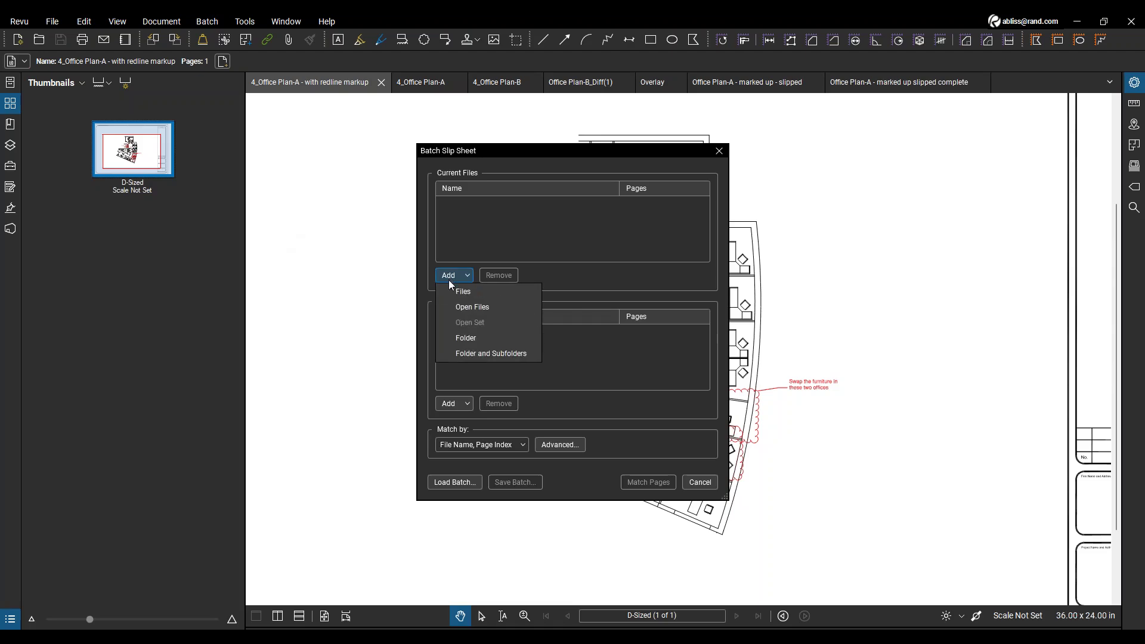
pyautogui.click(447, 294)
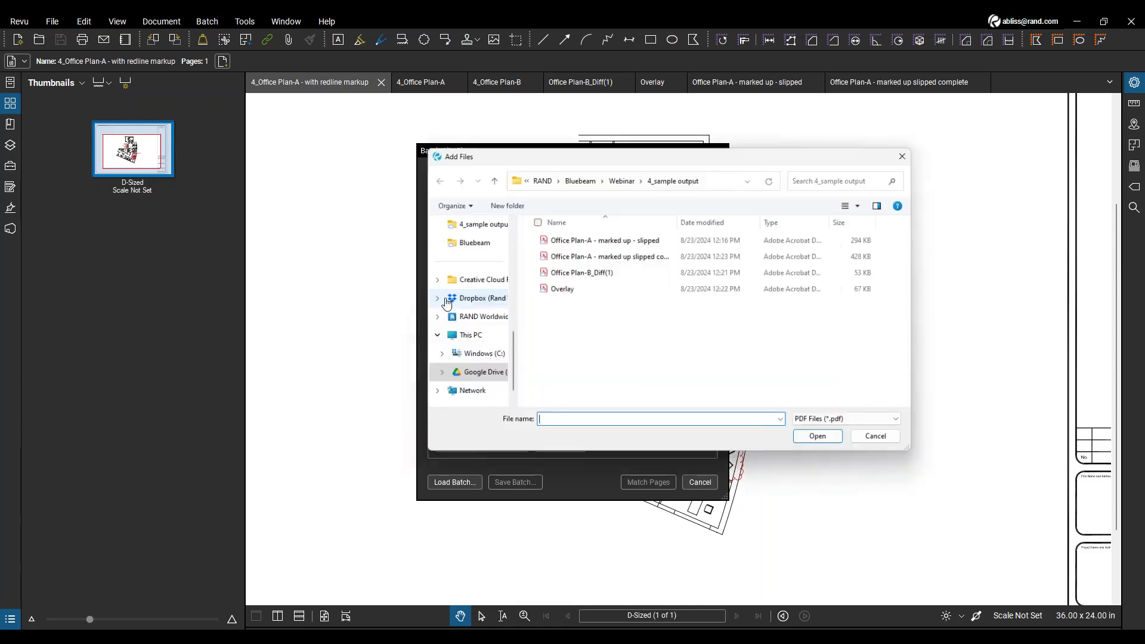
pyautogui.click(581, 222)
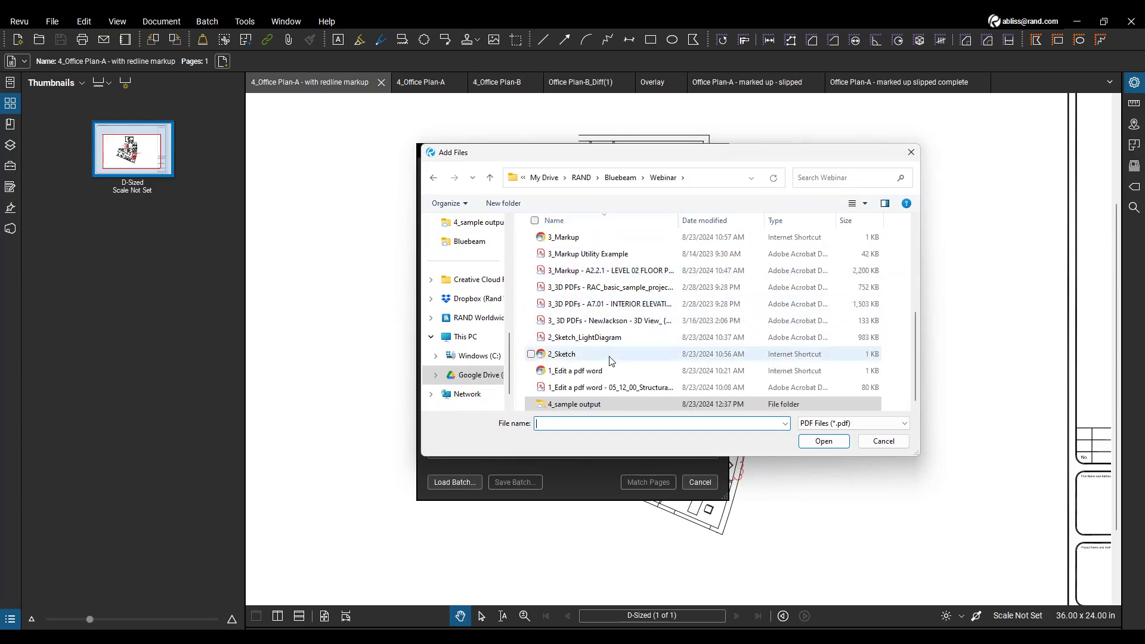
pyautogui.scroll(3, 609, 361)
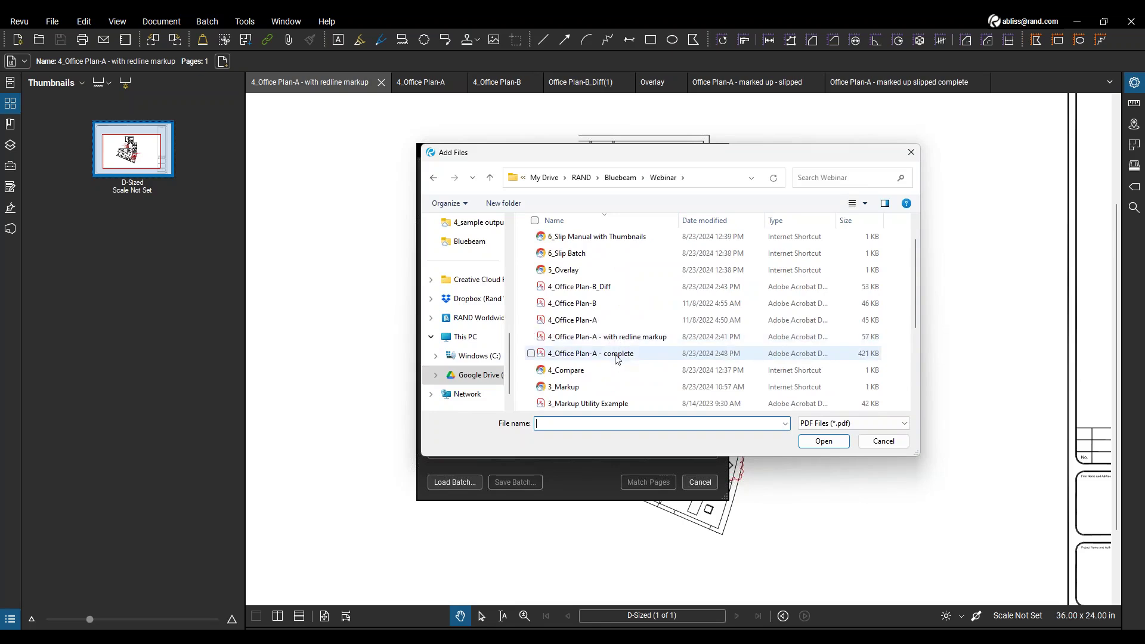
pyautogui.click(633, 340)
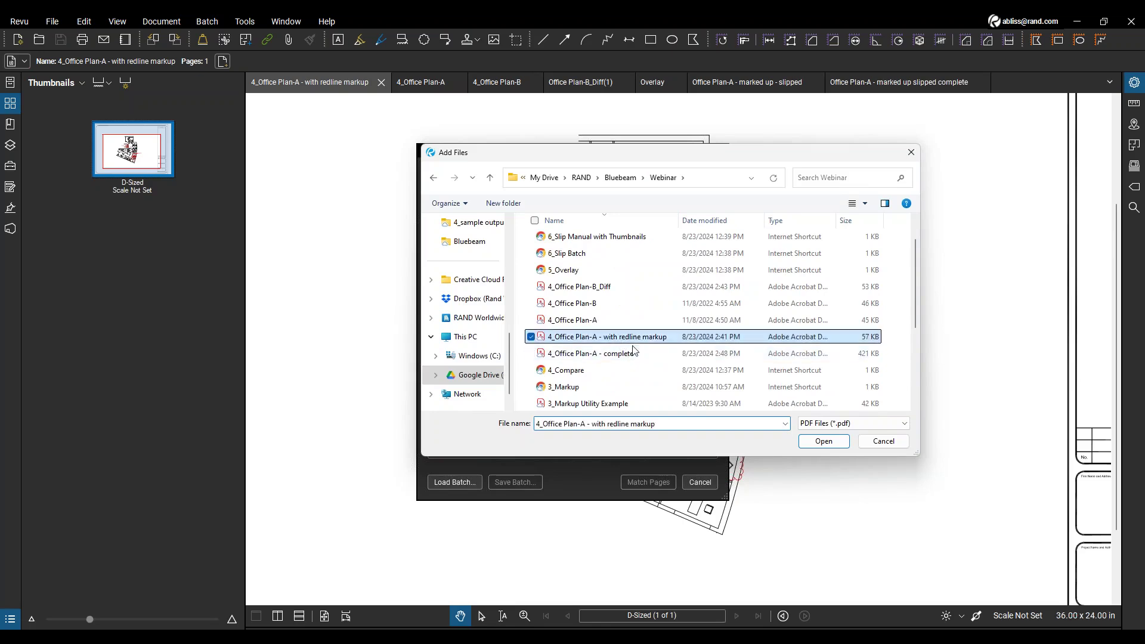
pyautogui.click(823, 442)
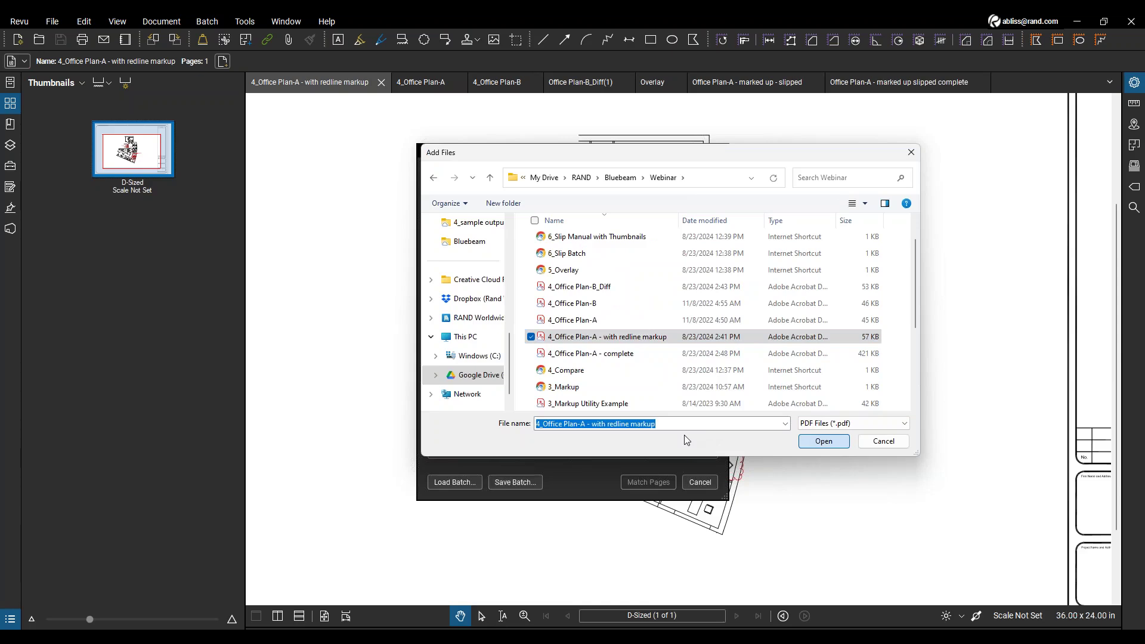
# Add 4_Office Plan-B from the Webinar folder as the revised file of the batch slip sheet.
pyautogui.click(453, 410)
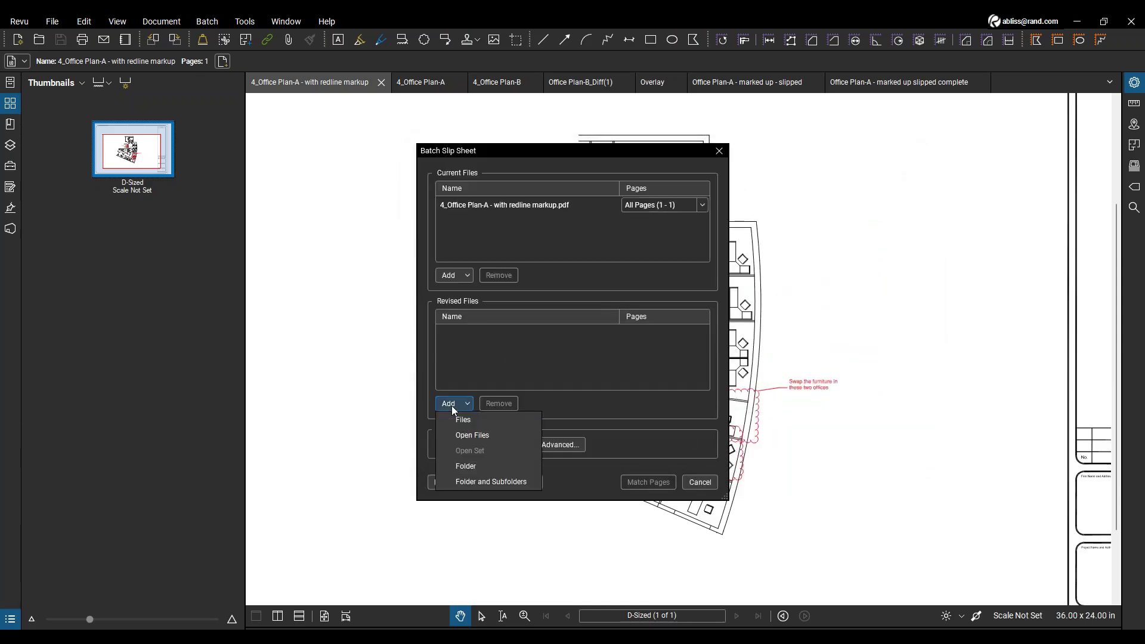
pyautogui.click(452, 424)
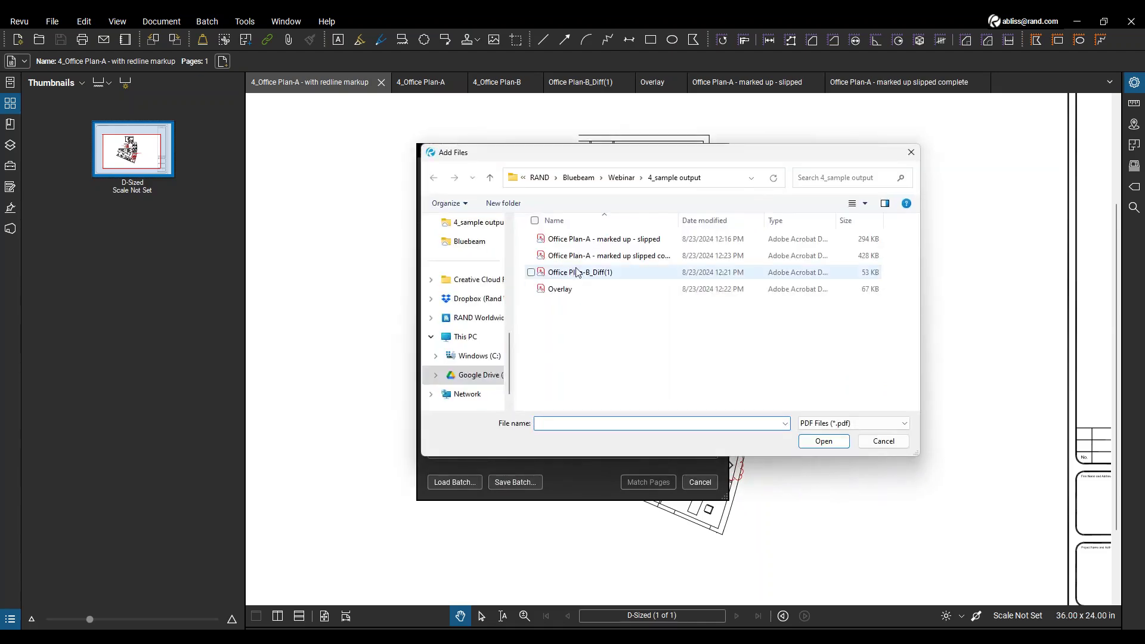
pyautogui.click(622, 178)
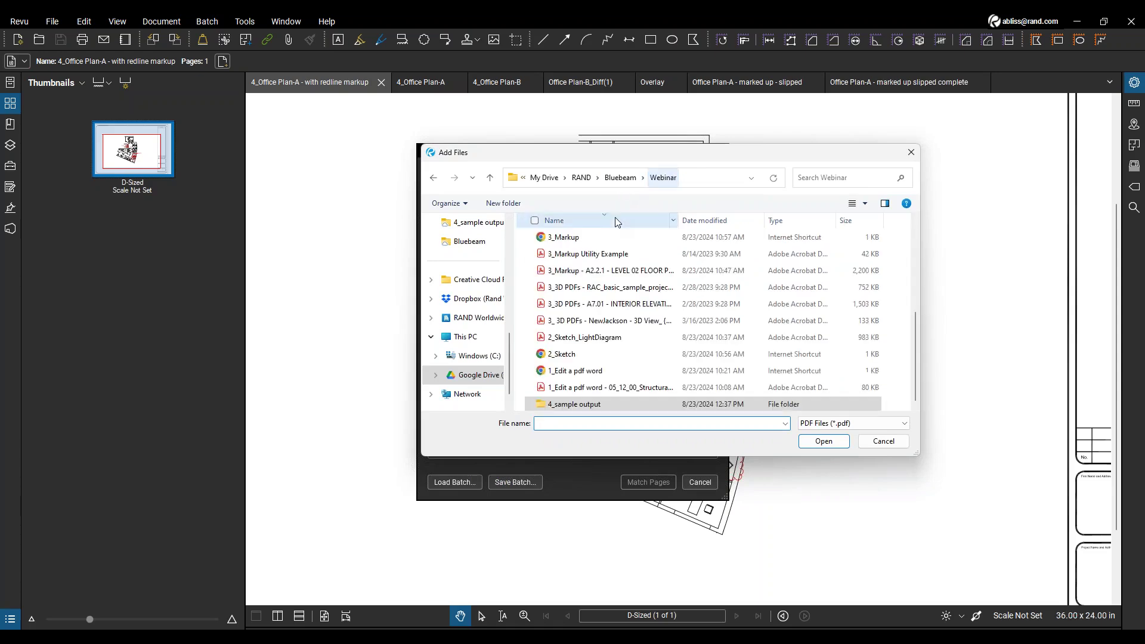
pyautogui.scroll(3, 597, 256)
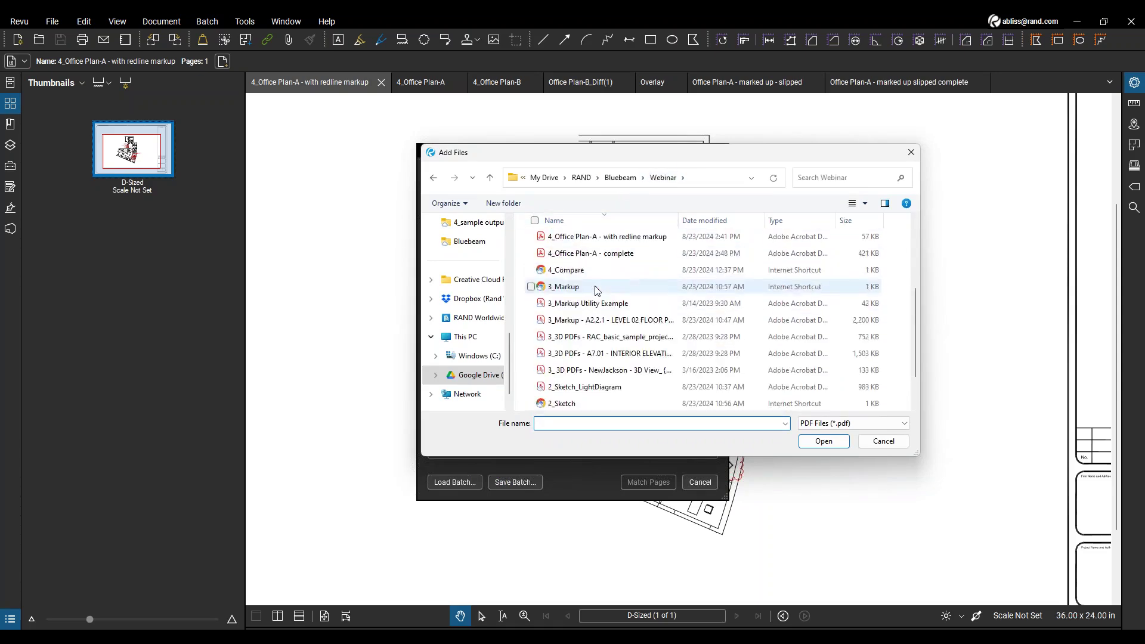
pyautogui.click(588, 303)
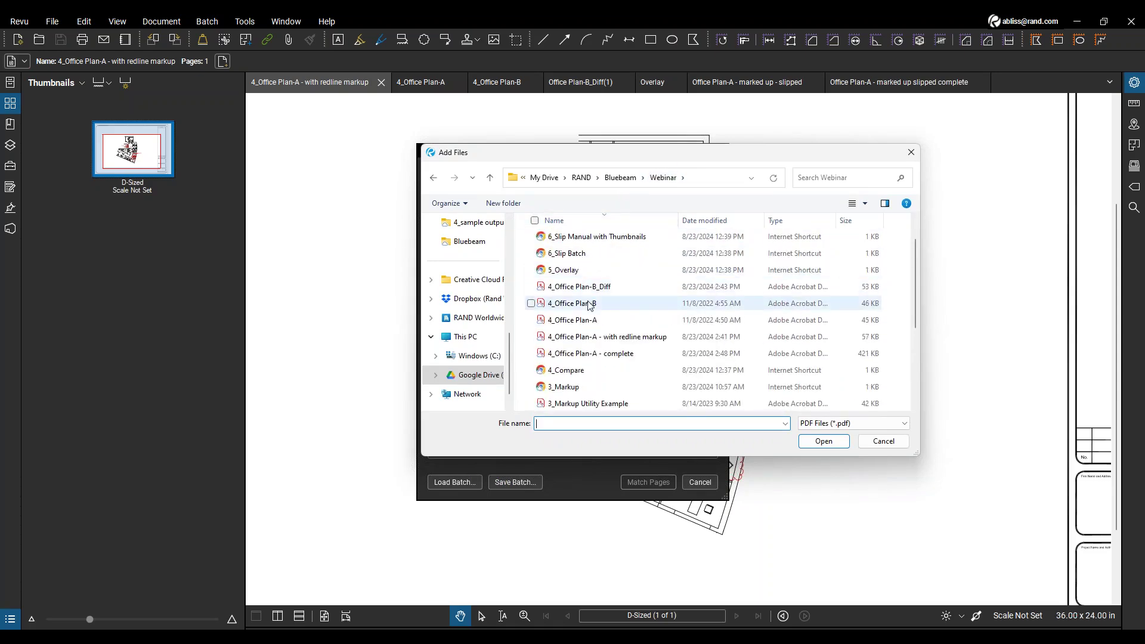
pyautogui.click(824, 442)
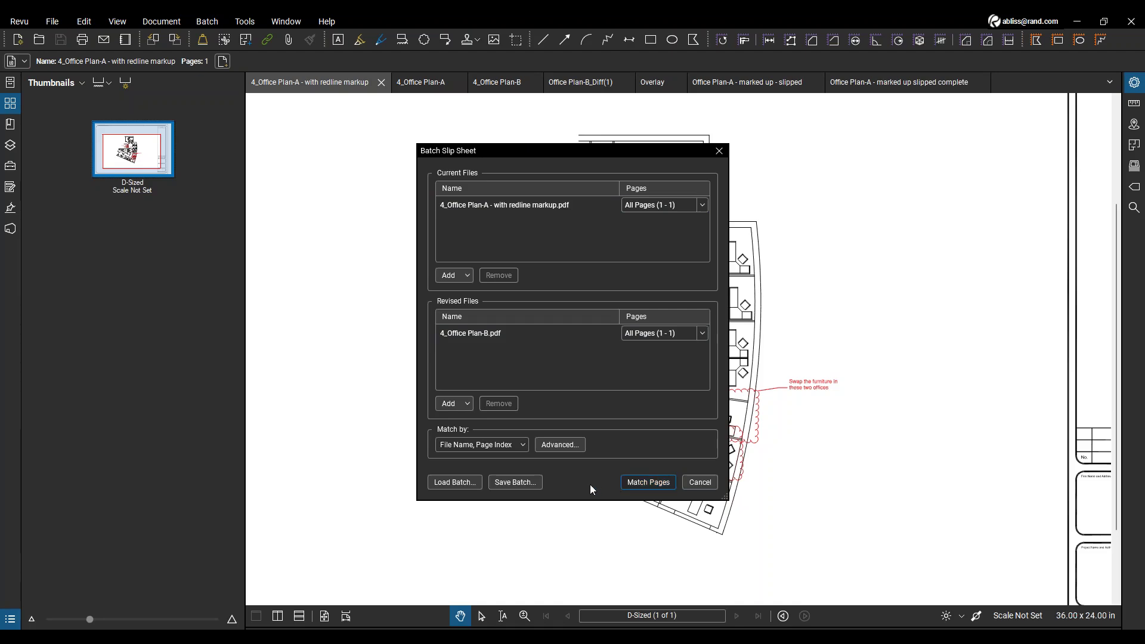
# Match the unmatched redline markup page of Plan-A with the Plan-B page for the slip sheet.
pyautogui.press('Return')
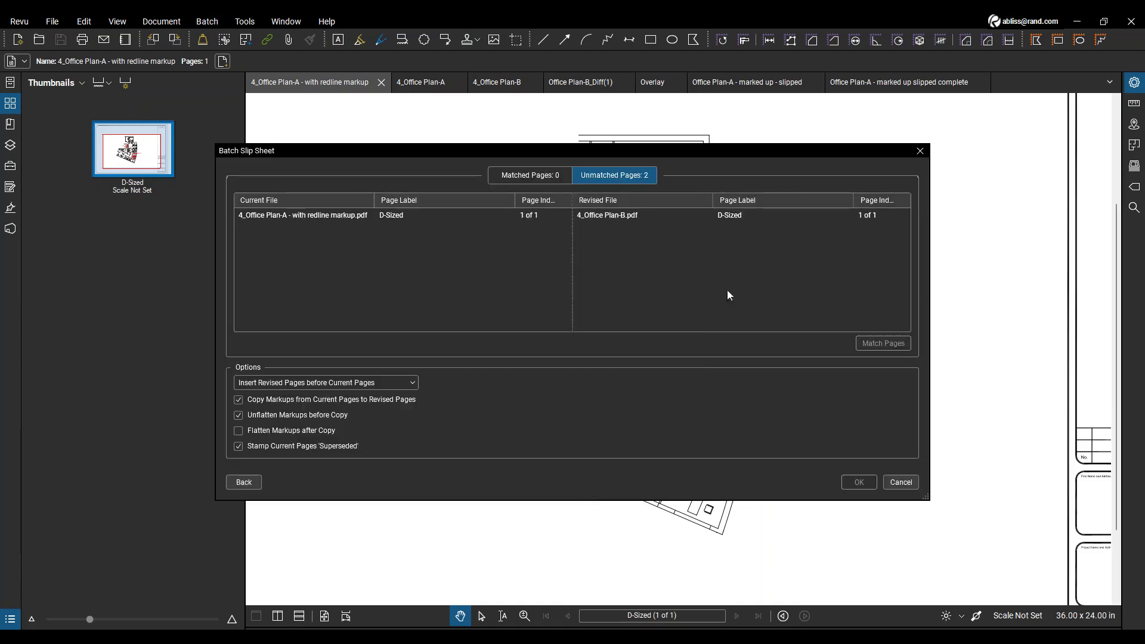
pyautogui.click(324, 213)
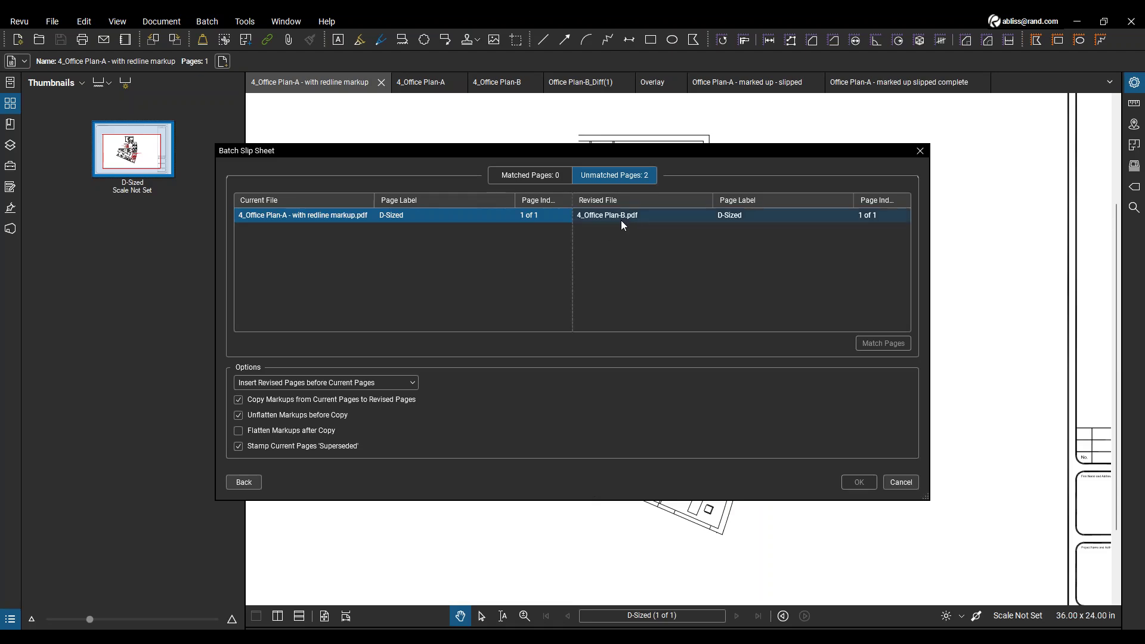
pyautogui.click(621, 220)
pyautogui.click(876, 345)
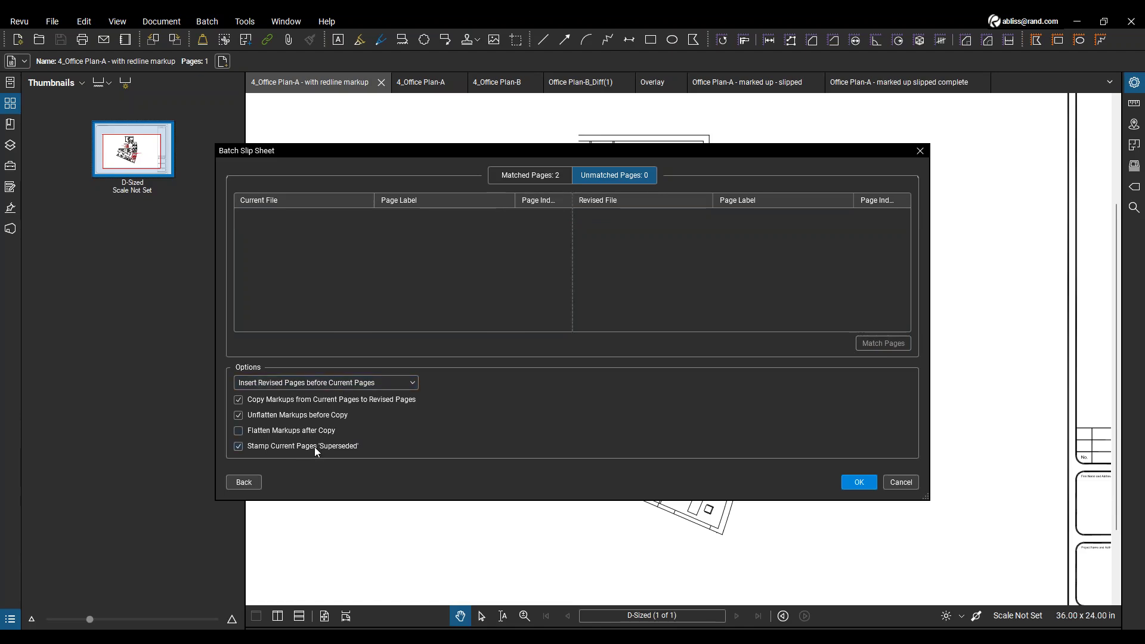
# Run the slip sheet without creating a detailed report, and check the superseded page against the revised page.
pyautogui.click(853, 484)
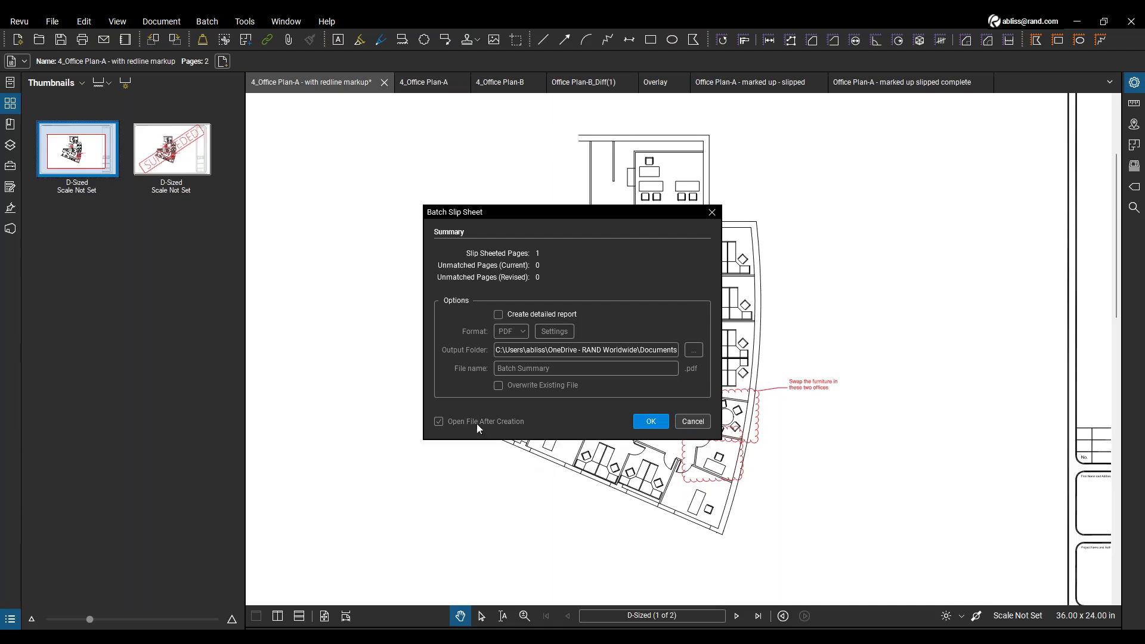
pyautogui.click(650, 422)
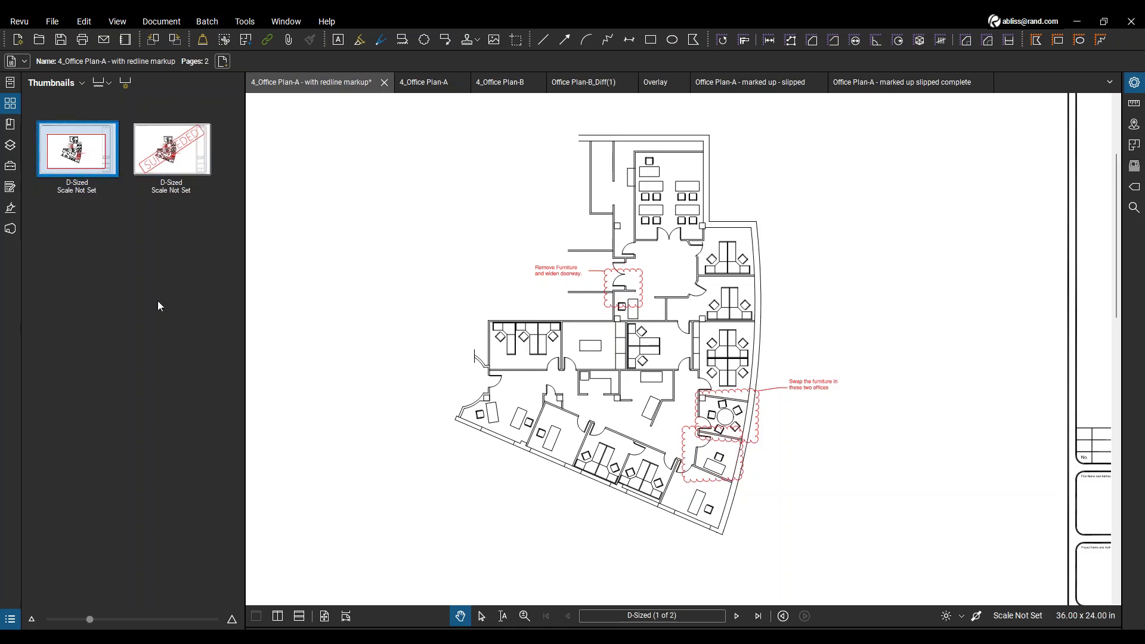
pyautogui.click(172, 149)
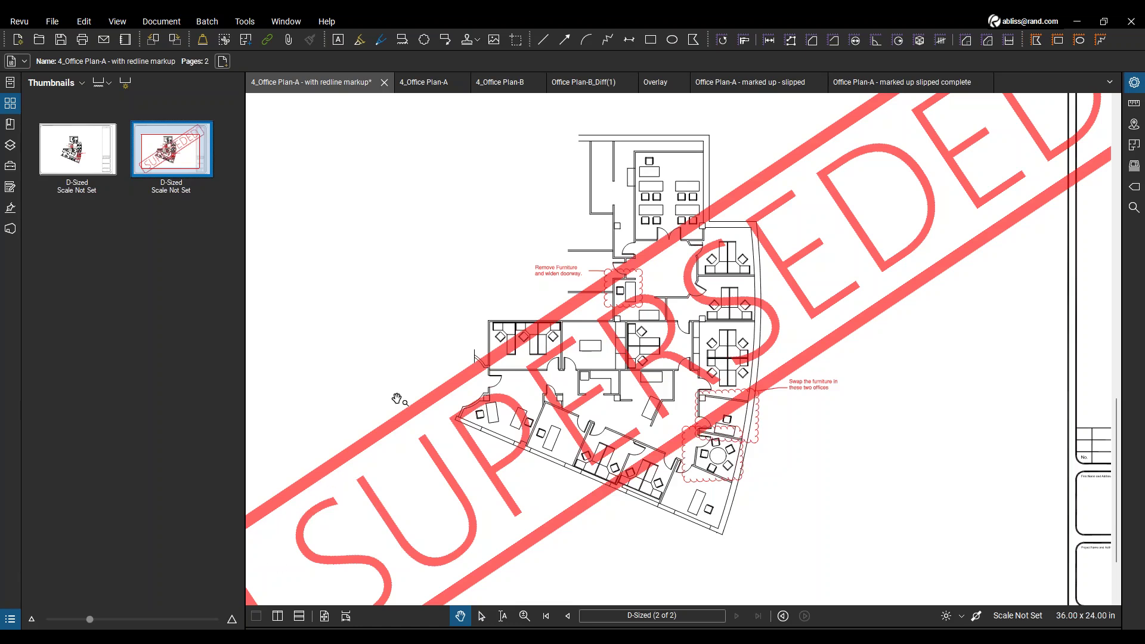
pyautogui.press('Left')
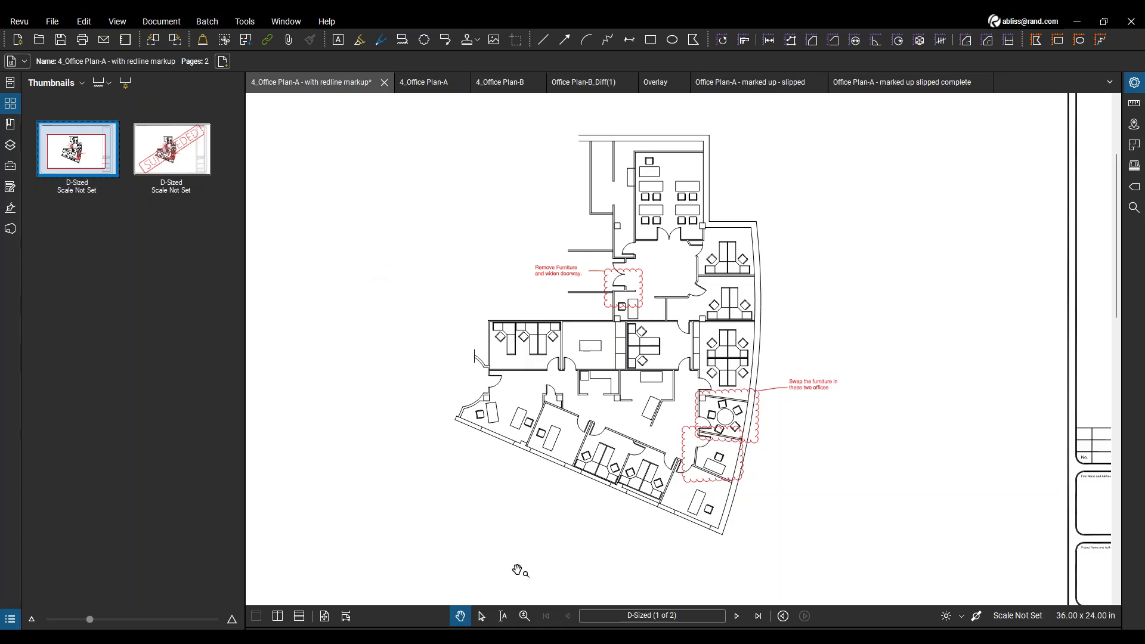
# Switch to File Explorer and insert 4_Office Plan-B from the Webinar folder after the first page of the redline markup document.
pyautogui.moveTo(570, 621)
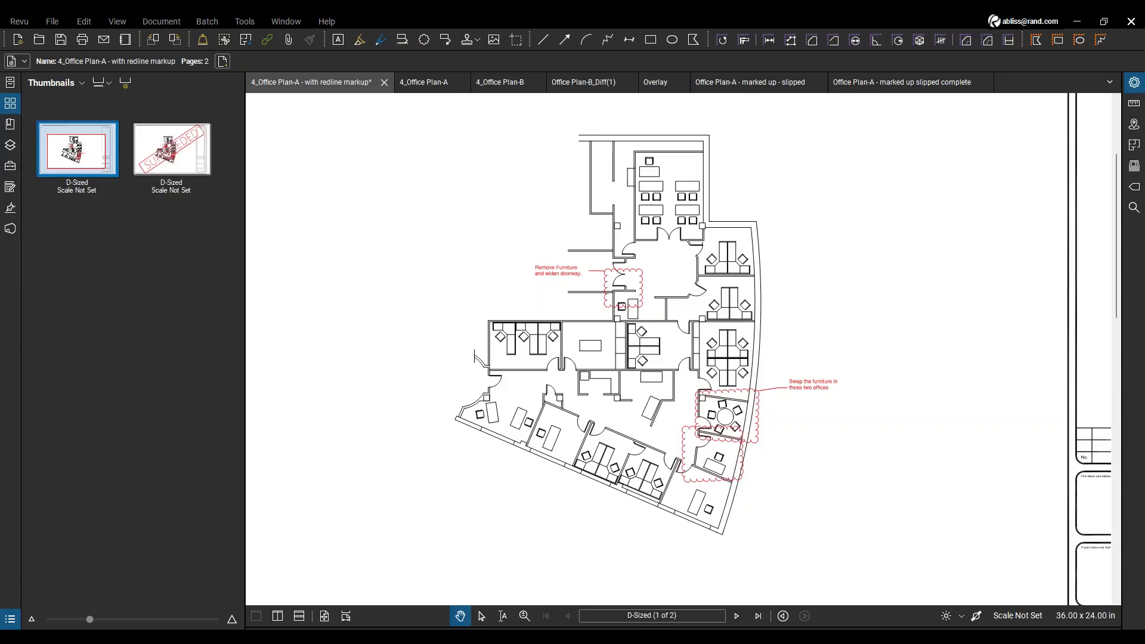
pyautogui.moveTo(0, 364); pyautogui.dragTo(1144, 100)
pyautogui.moveTo(740, 108); pyautogui.dragTo(740, 108)
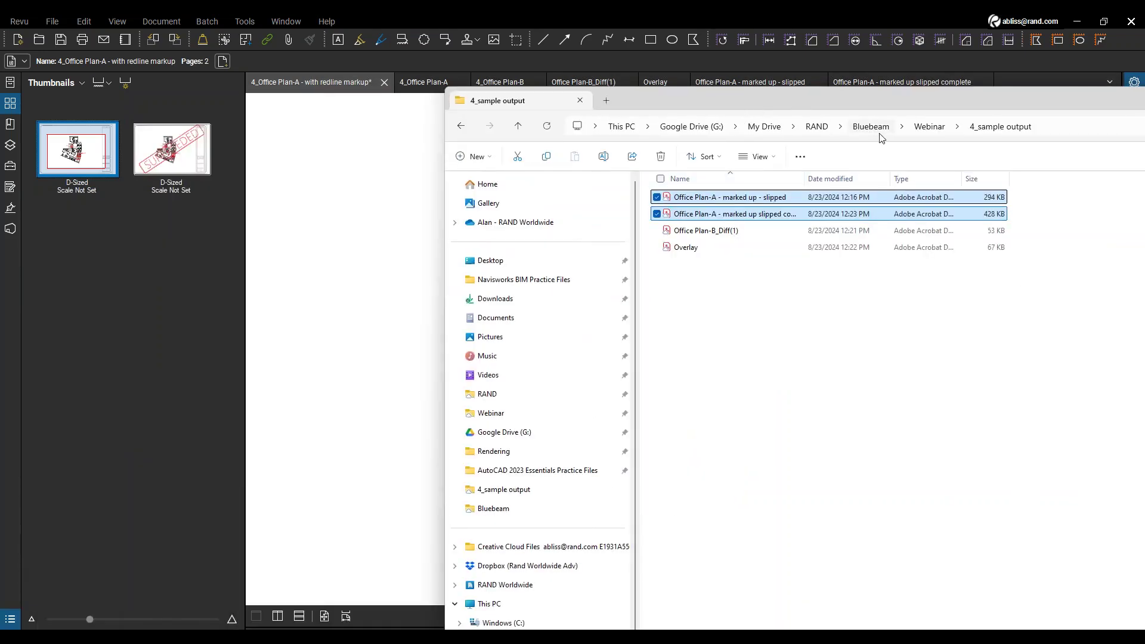
pyautogui.click(928, 127)
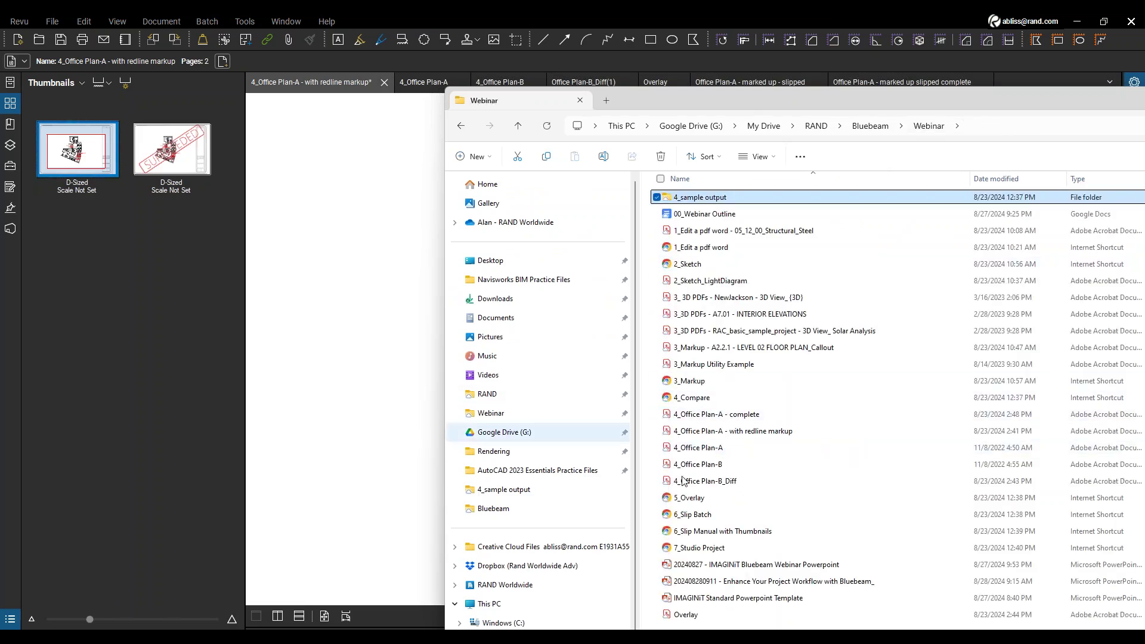
pyautogui.click(722, 466)
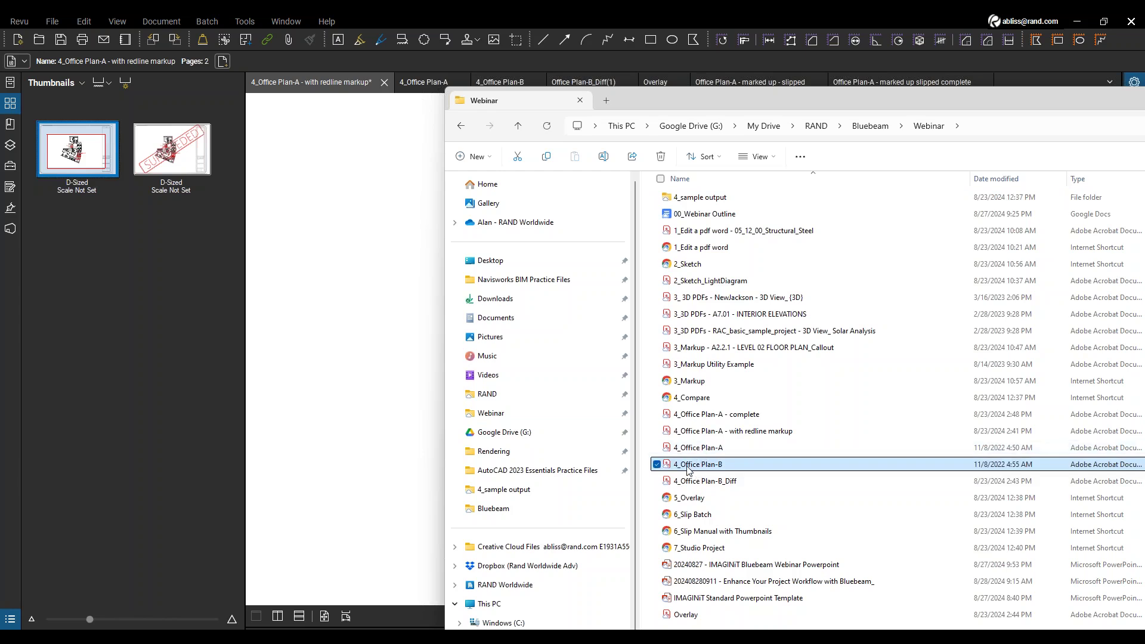
pyautogui.moveTo(688, 468); pyautogui.dragTo(99, 194)
pyautogui.moveTo(41, 180); pyautogui.dragTo(42, 181)
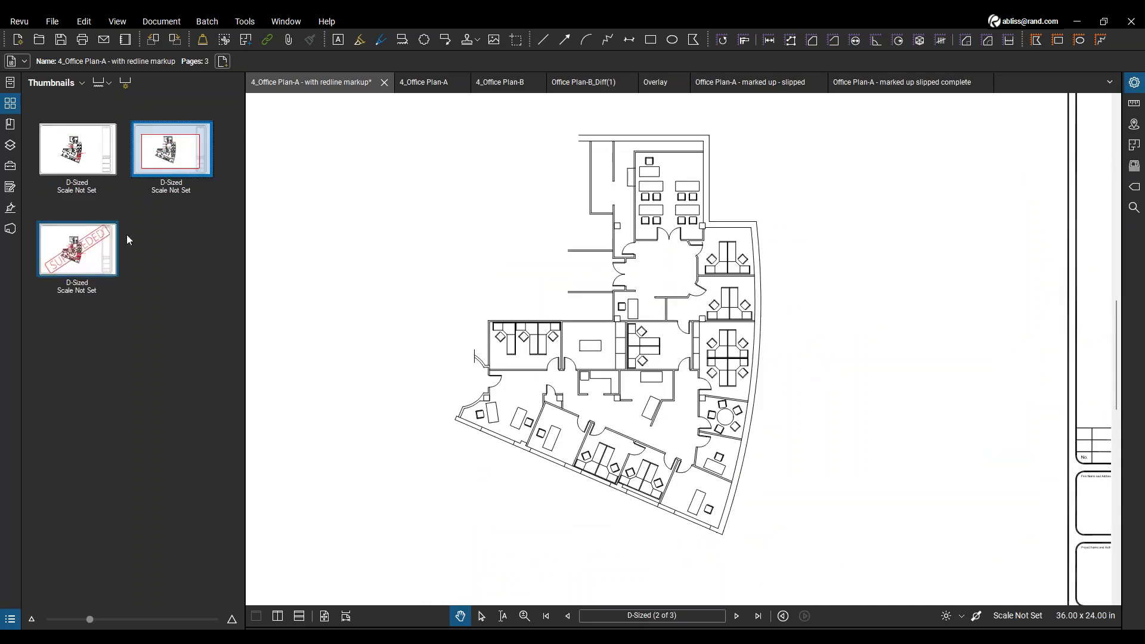
# Move the unmarked Plan-B page ahead of the marked-up revised page, and check the marked-up and superseded pages.
pyautogui.press('Left')
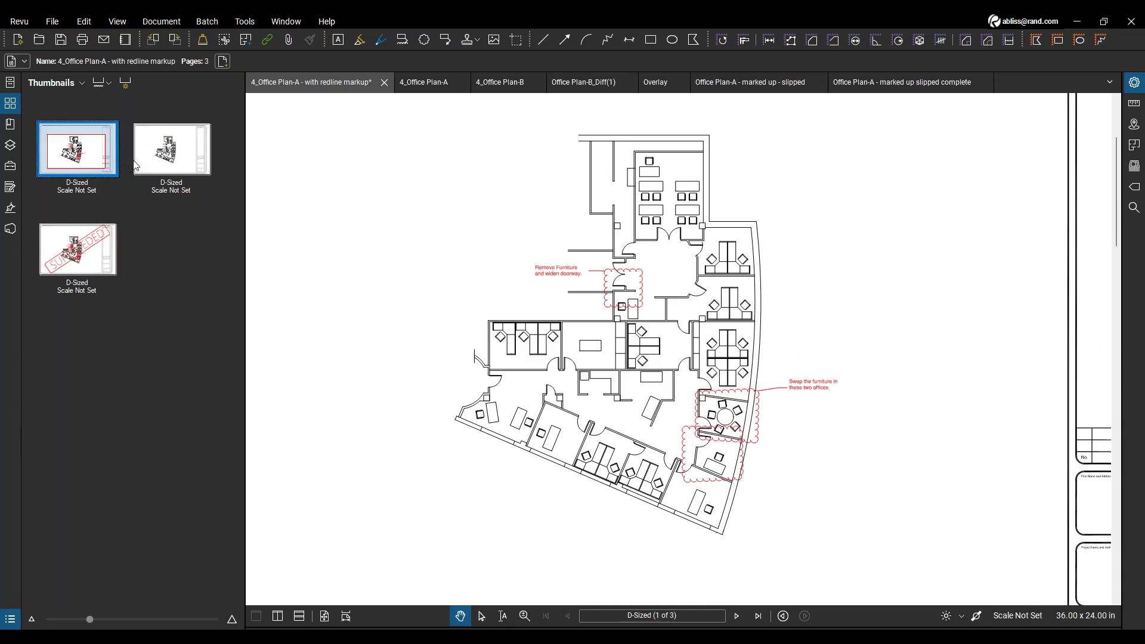
pyautogui.moveTo(157, 170); pyautogui.dragTo(29, 162)
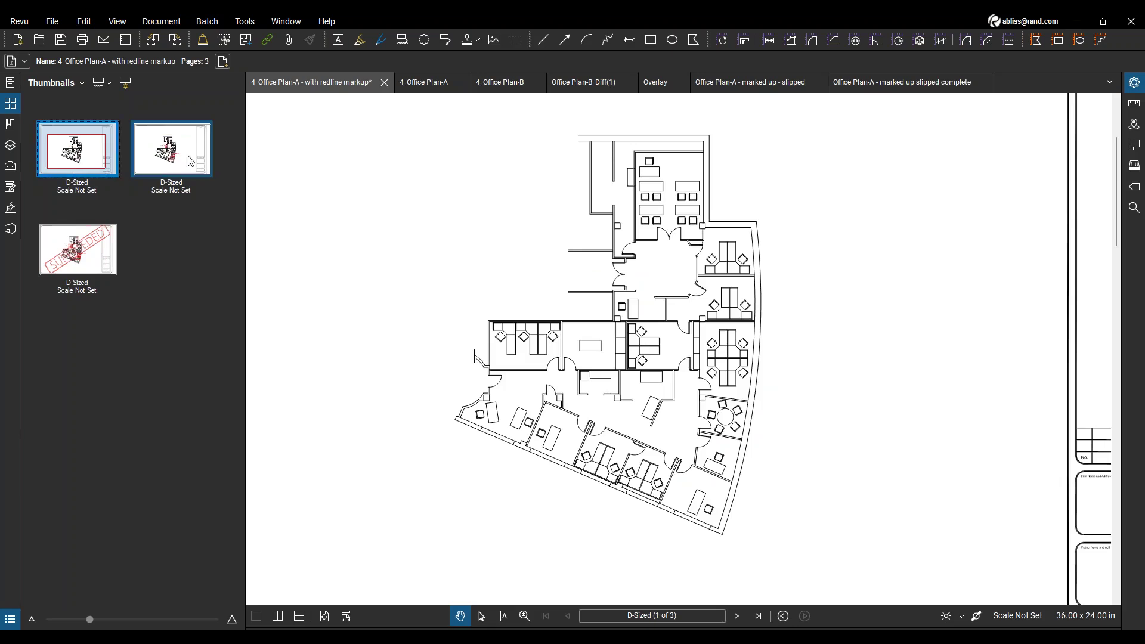
pyautogui.click(190, 162)
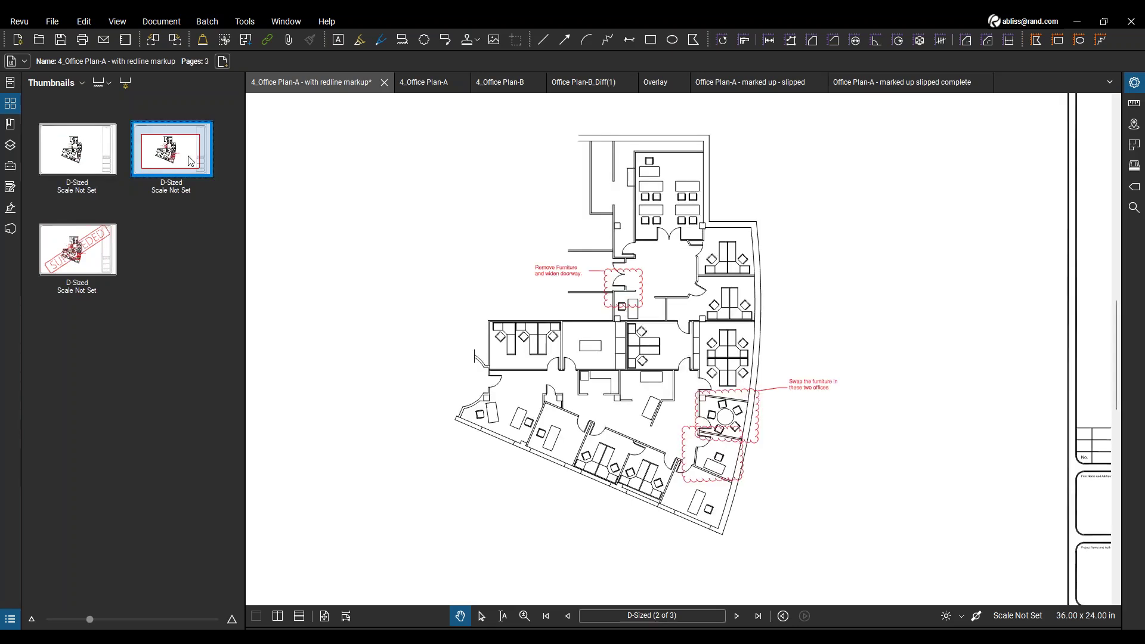
pyautogui.click(117, 253)
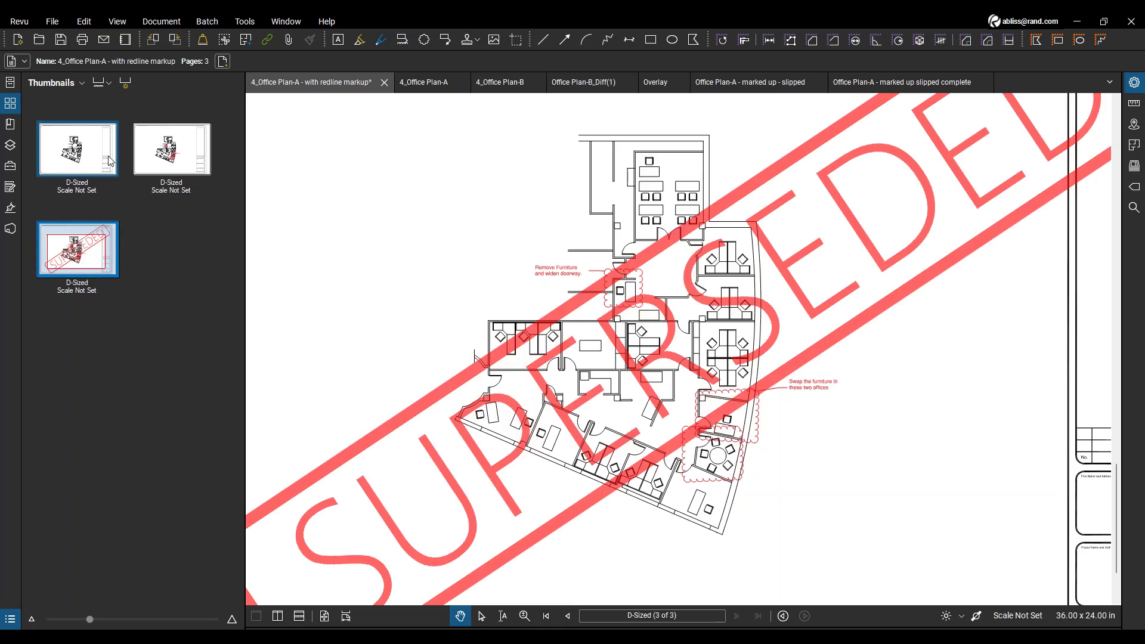
# Insert 4_Office Plan-B_Diff from the Webinar folder between the marked-up revised page and the superseded page.
pyautogui.hotkey('alt', 'Tab')
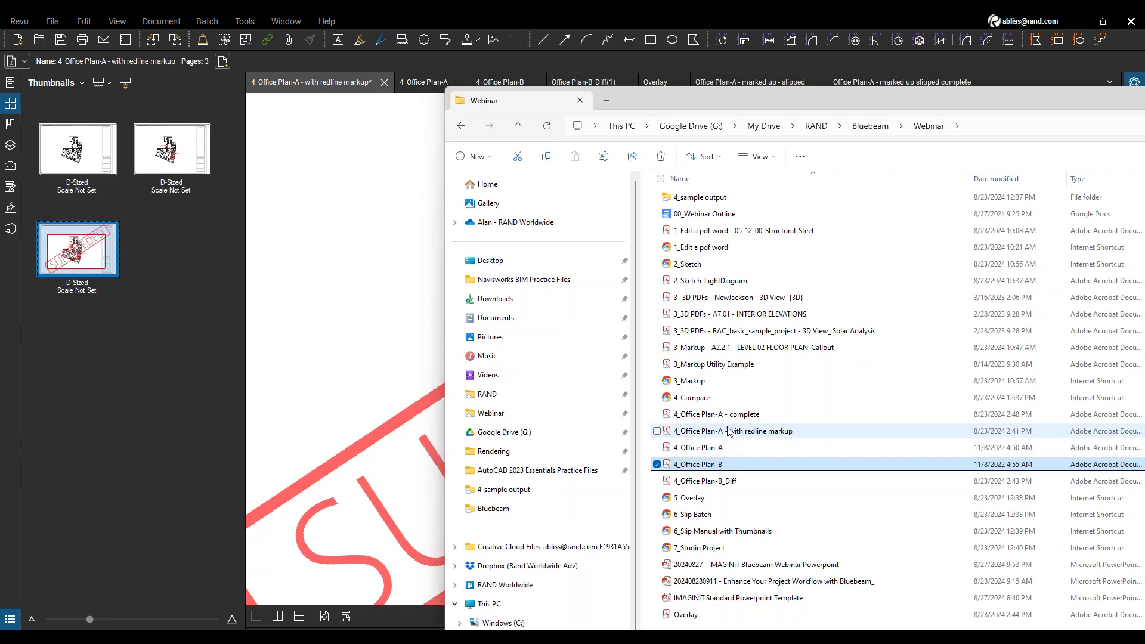
pyautogui.click(687, 487)
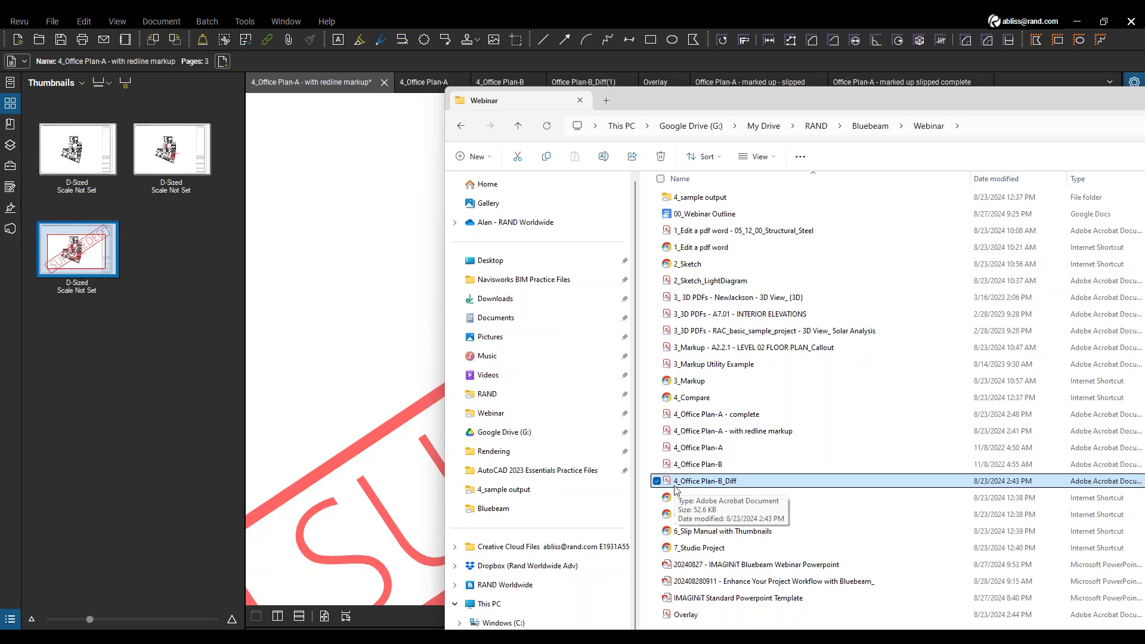
pyautogui.moveTo(677, 491); pyautogui.dragTo(200, 183)
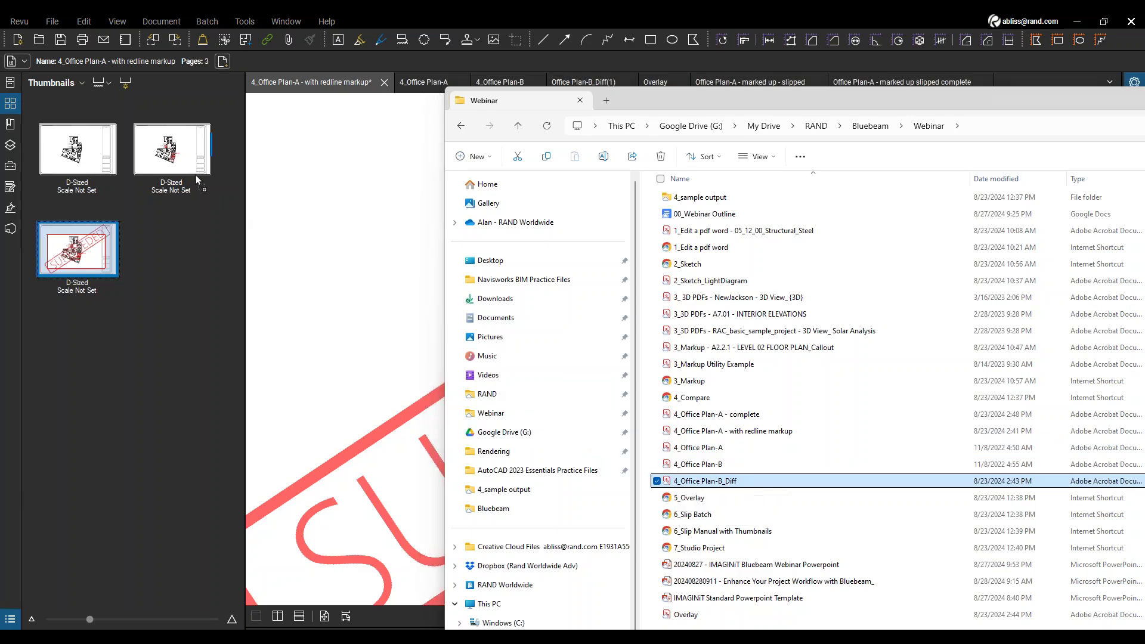
pyautogui.click(647, 472)
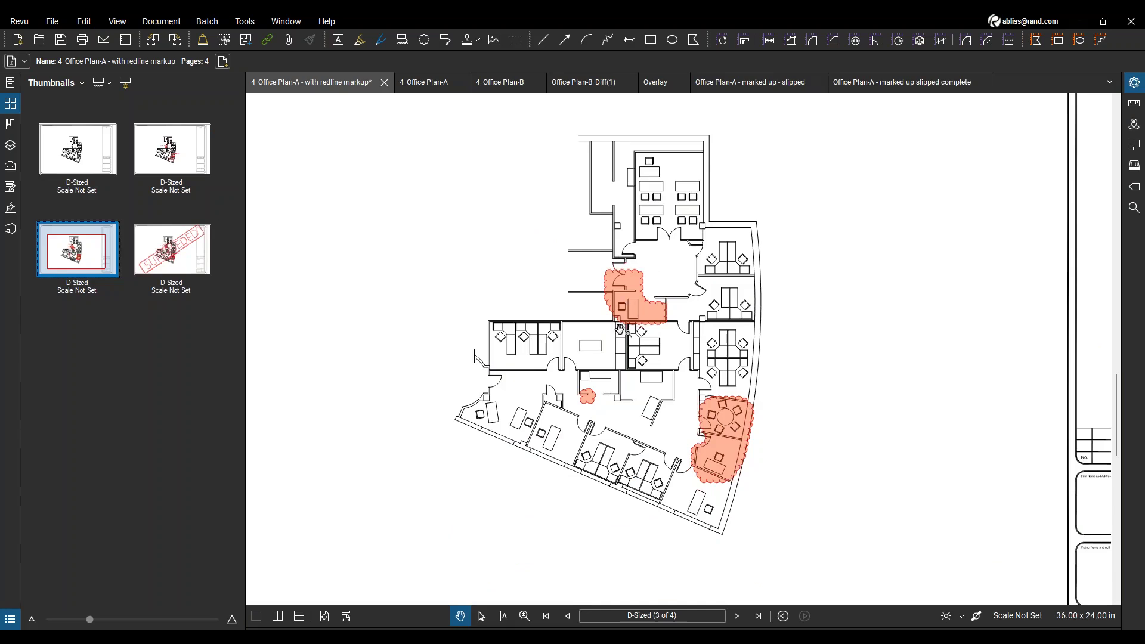
# Insert Overlay from the Webinar folder in File Explorer after page 2 of the redline markup document.
pyautogui.hotkey('alt', 'Tab')
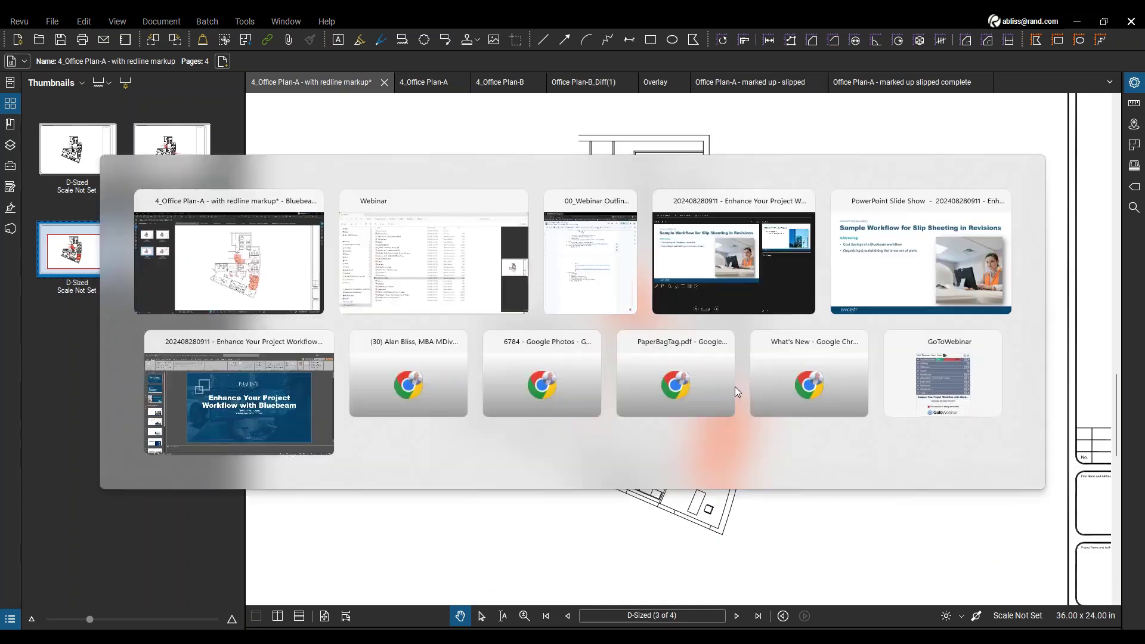
pyautogui.click(692, 619)
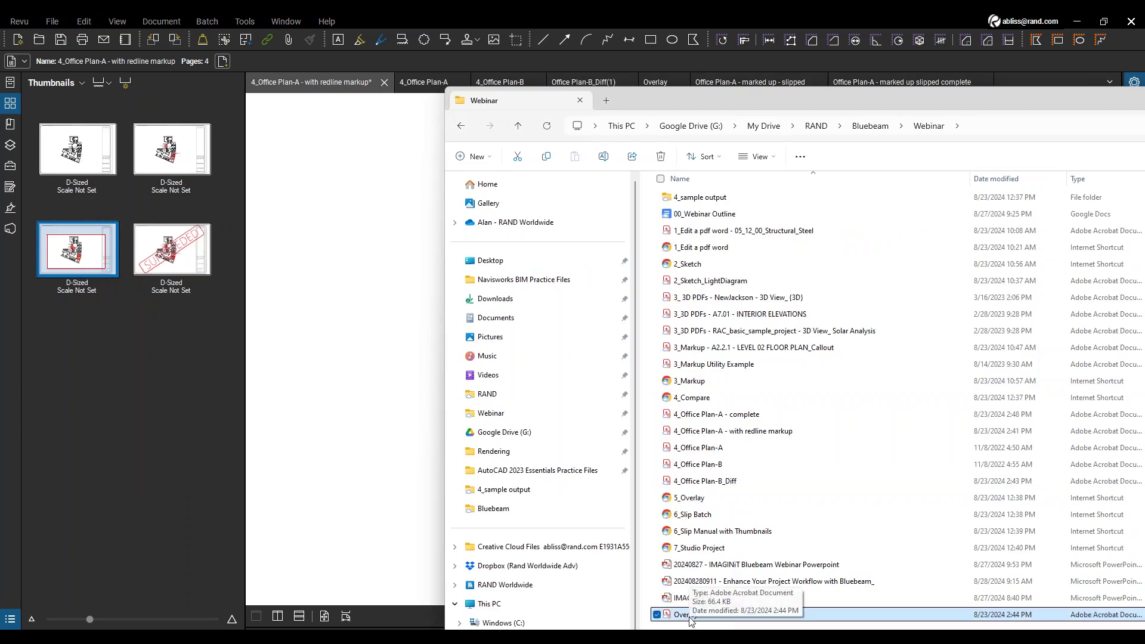
pyautogui.moveTo(141, 179)
pyautogui.mouseDown()
pyautogui.moveTo(213, 192)
pyautogui.moveTo(210, 218)
pyautogui.mouseUp()
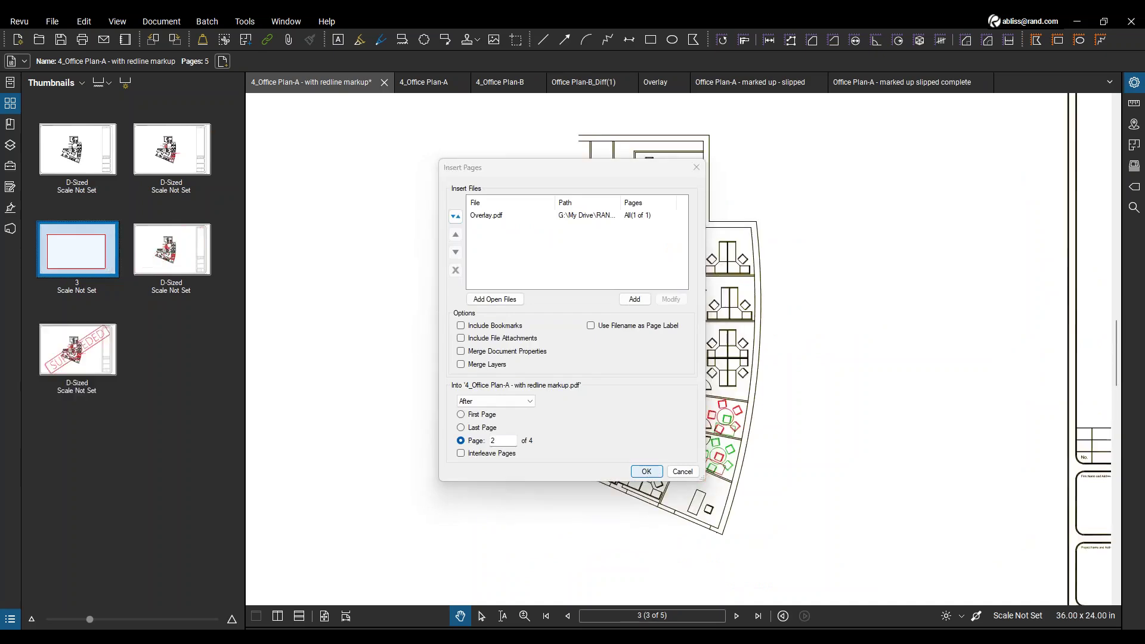
pyautogui.click(647, 476)
# Review the five pages of the assembled set, comparing the clean revision, marked-up revision, overlay, diff and superseded sheets.
pyautogui.click(87, 155)
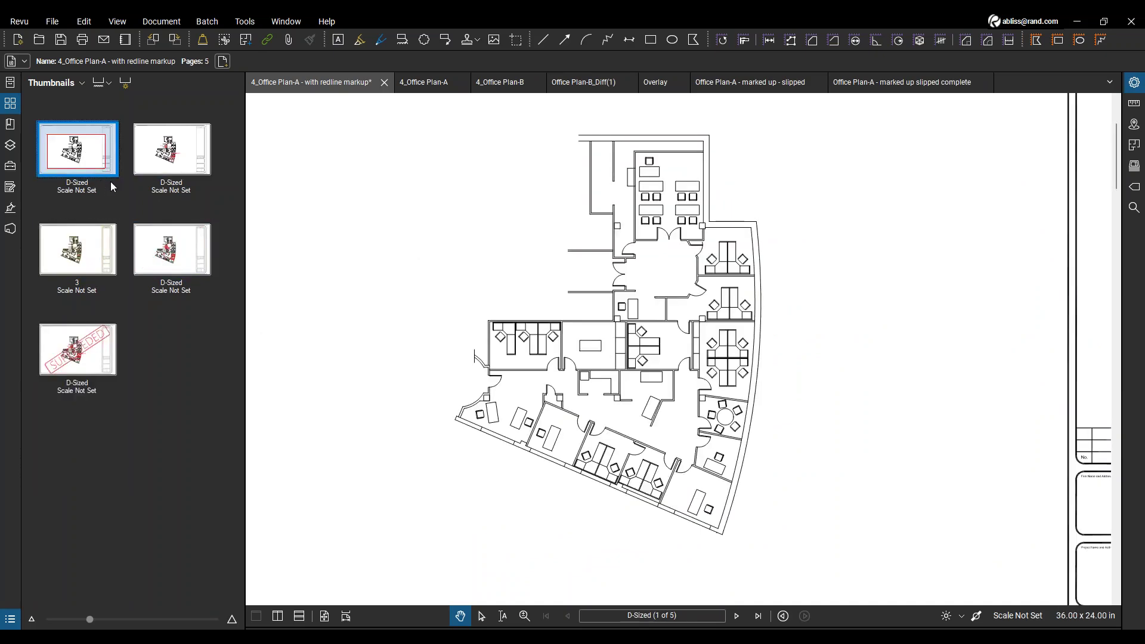
pyautogui.click(163, 170)
pyautogui.click(119, 250)
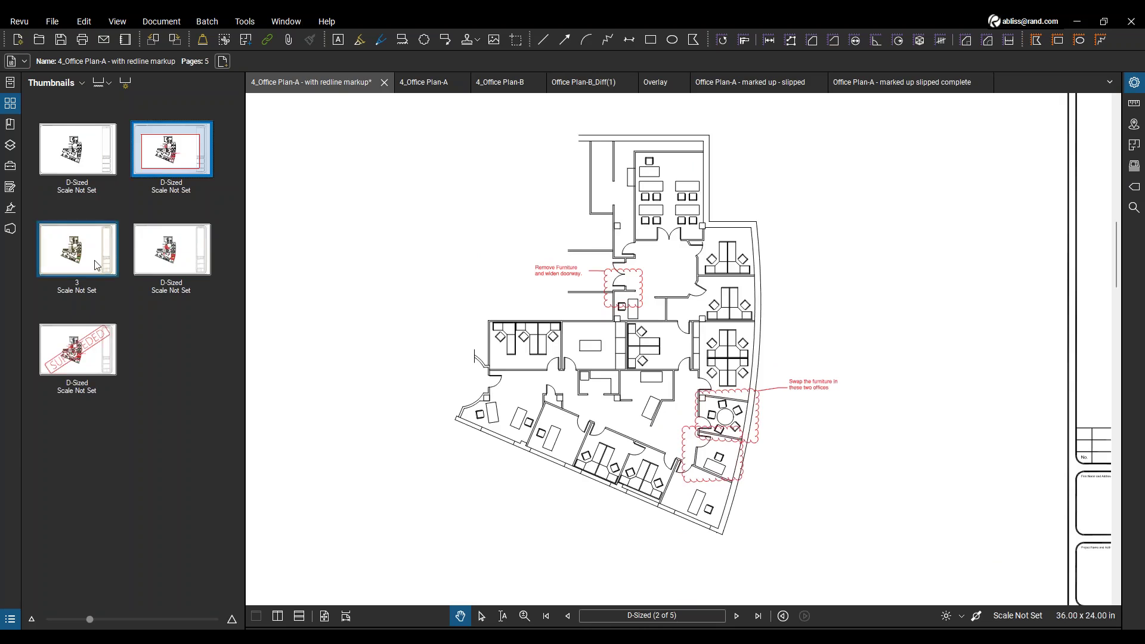
pyautogui.click(162, 263)
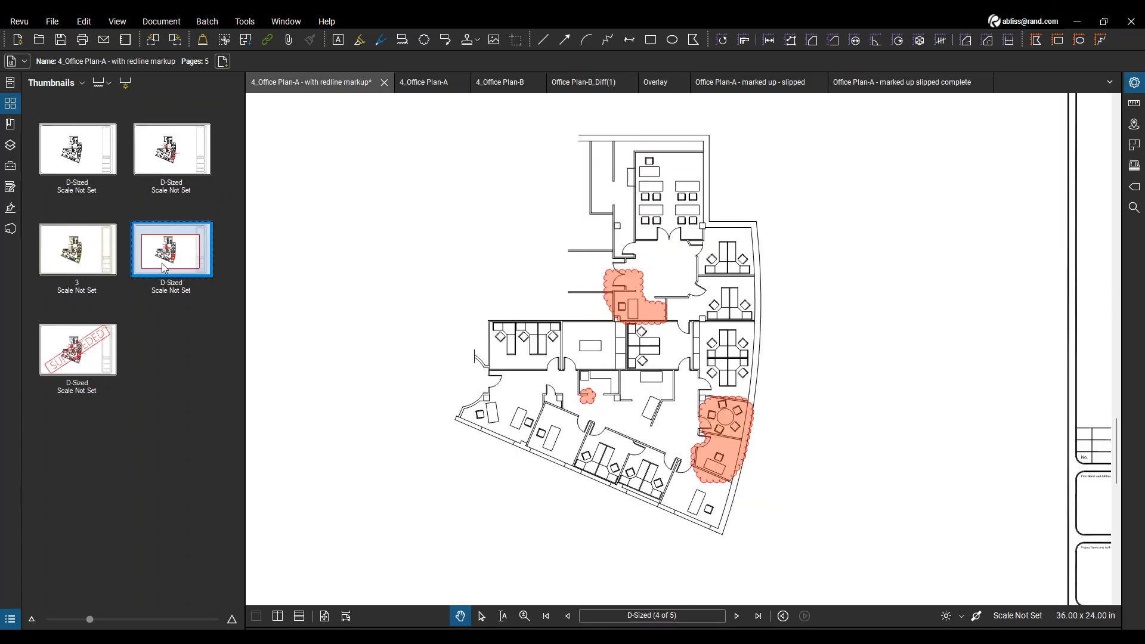
pyautogui.click(90, 361)
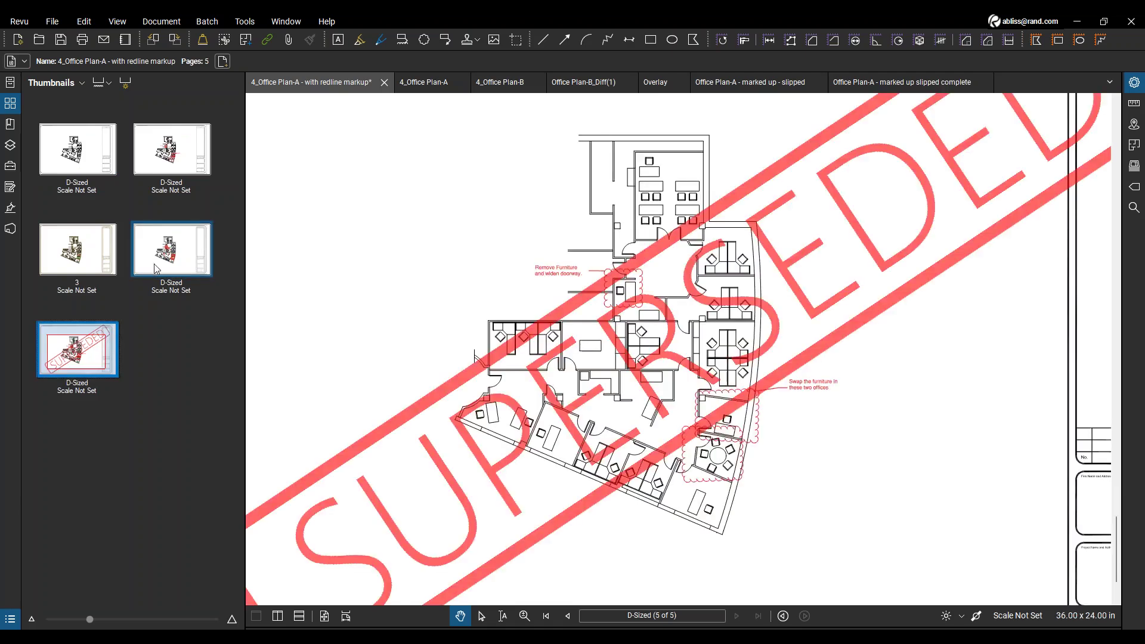
pyautogui.click(159, 263)
pyautogui.click(108, 268)
pyautogui.click(161, 168)
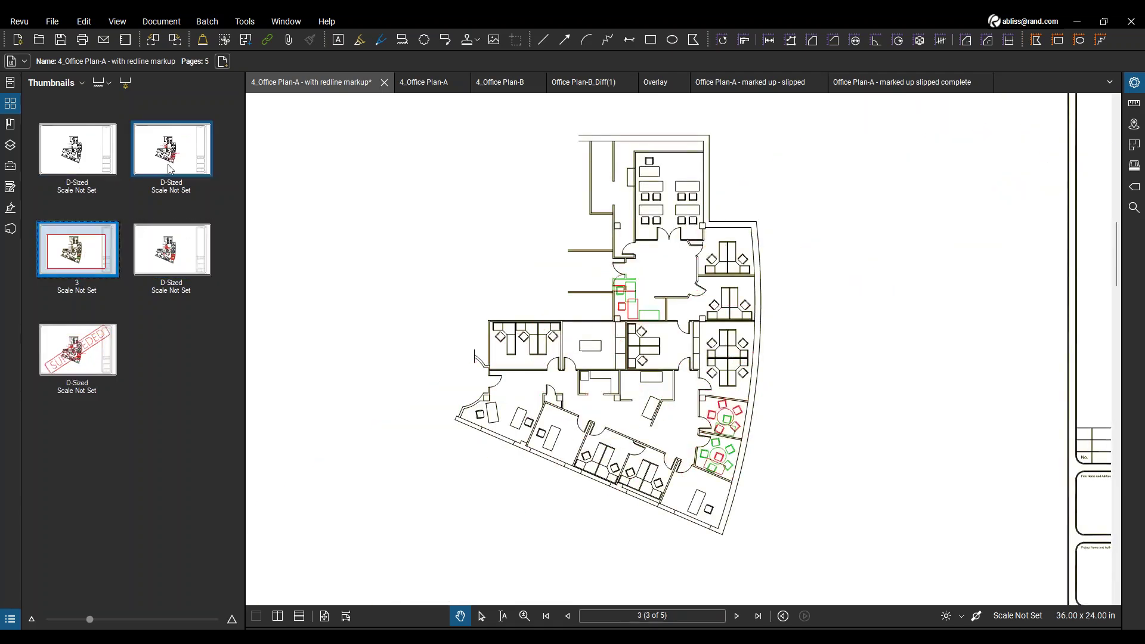
pyautogui.click(99, 166)
pyautogui.click(102, 345)
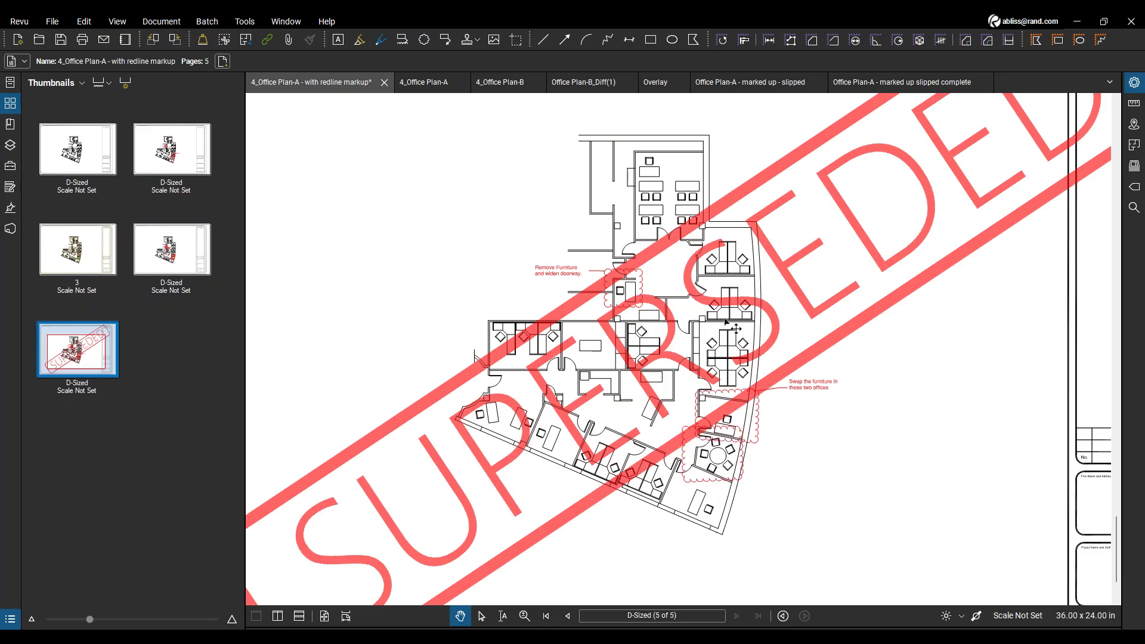
pyautogui.click(144, 268)
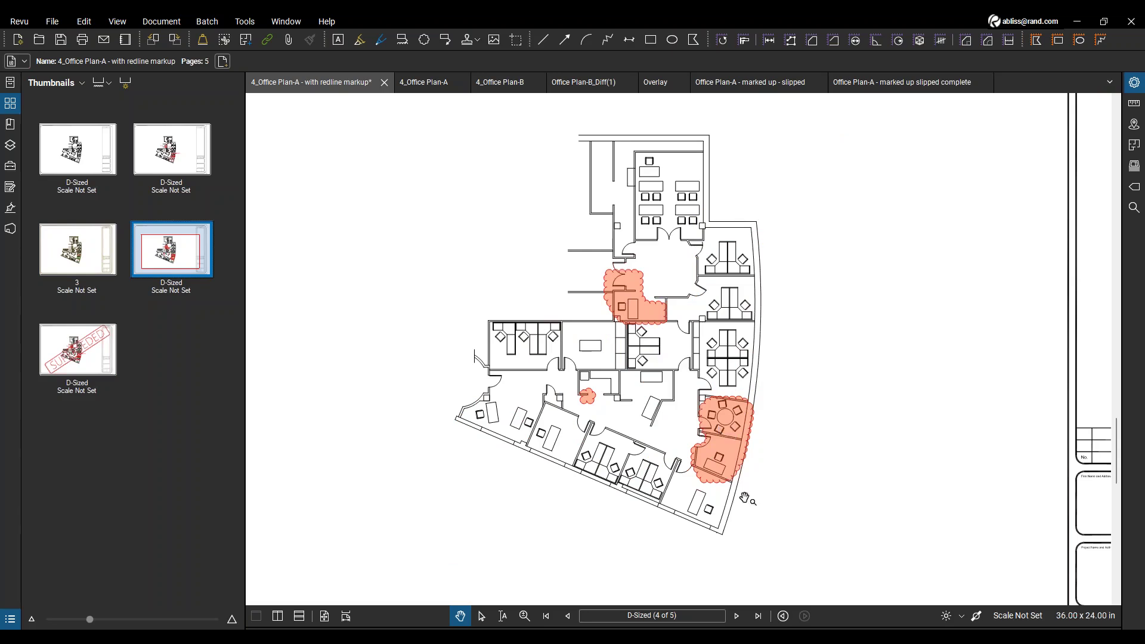
pyautogui.click(77, 249)
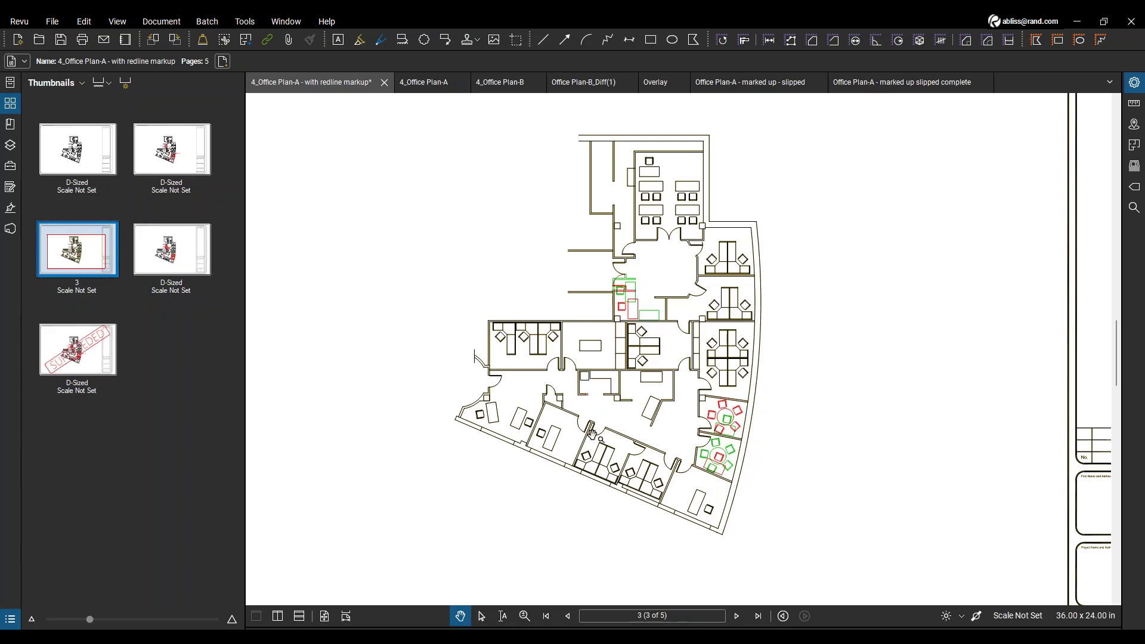
pyautogui.click(173, 170)
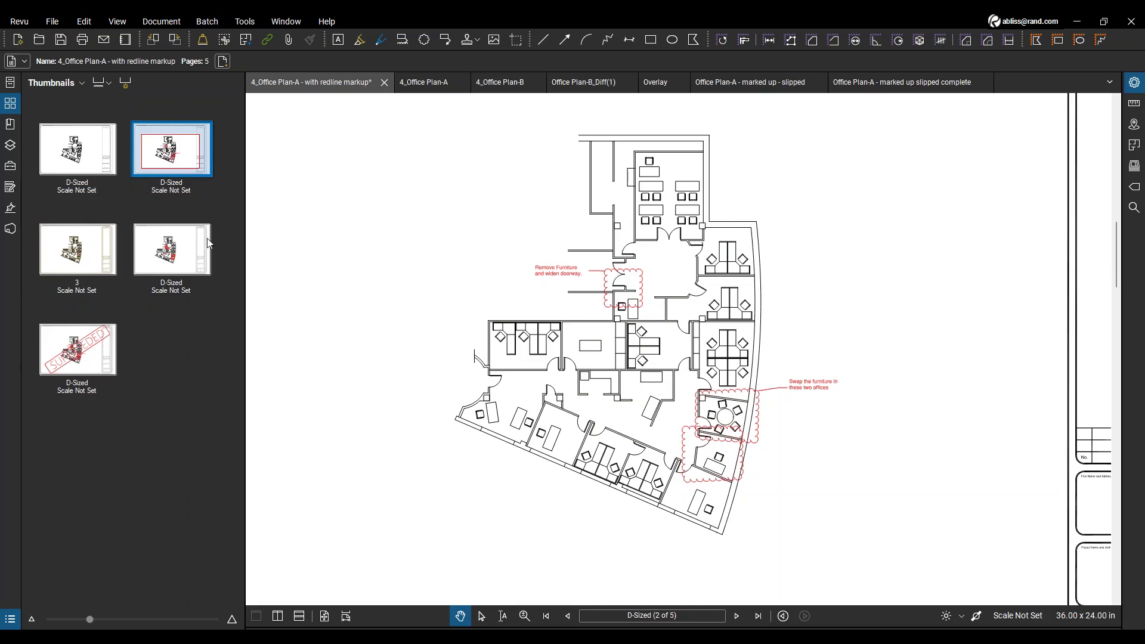
pyautogui.click(91, 155)
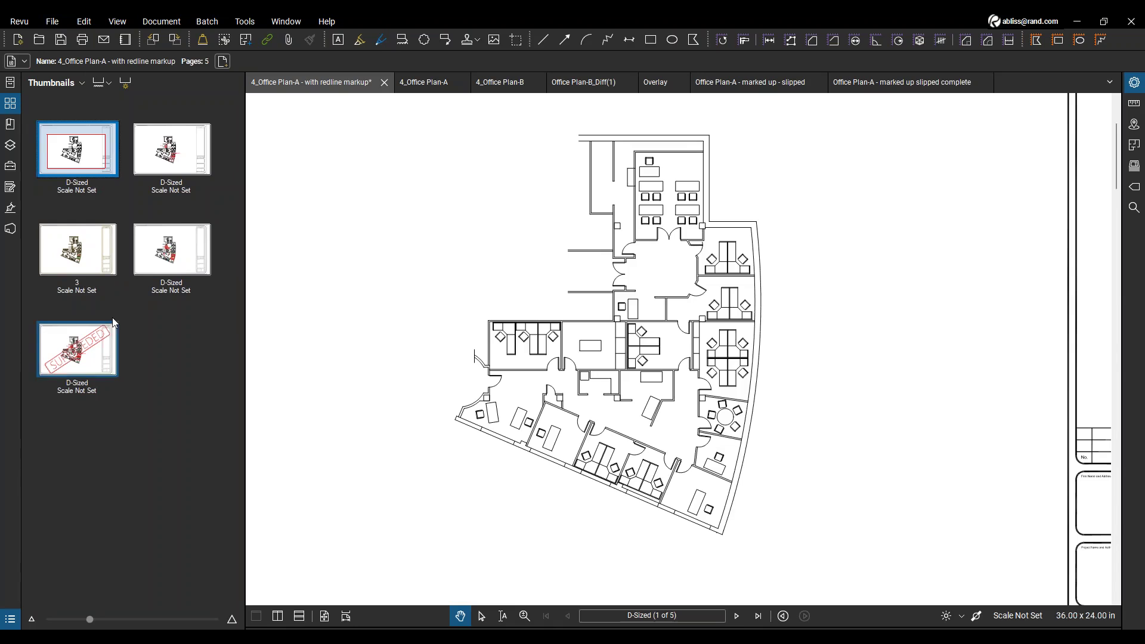
pyautogui.click(52, 22)
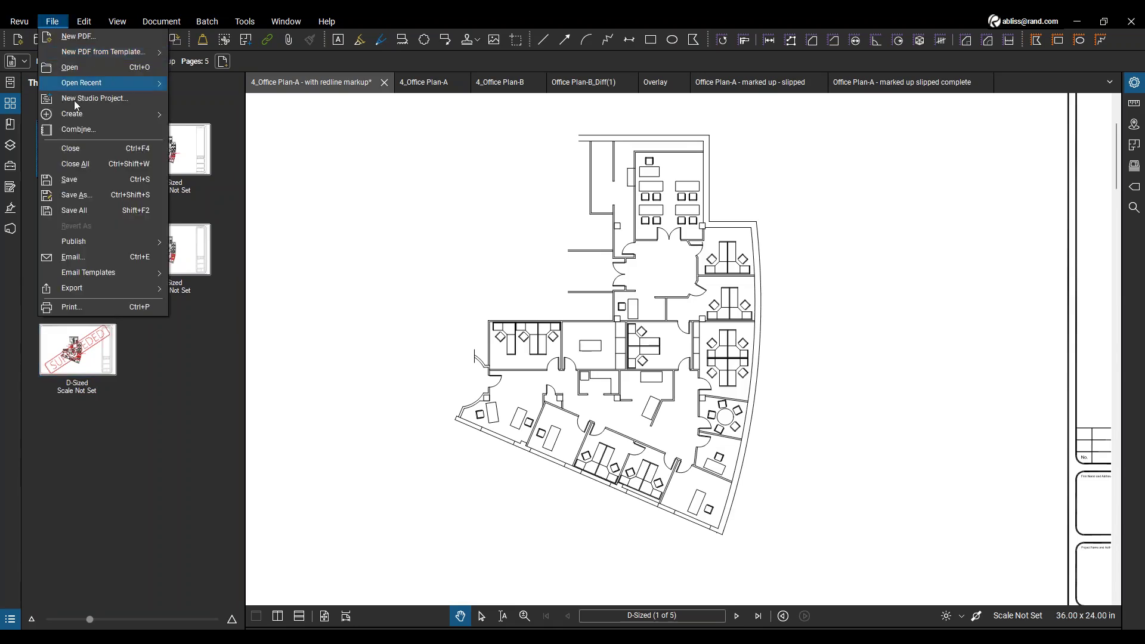
pyautogui.click(386, 20)
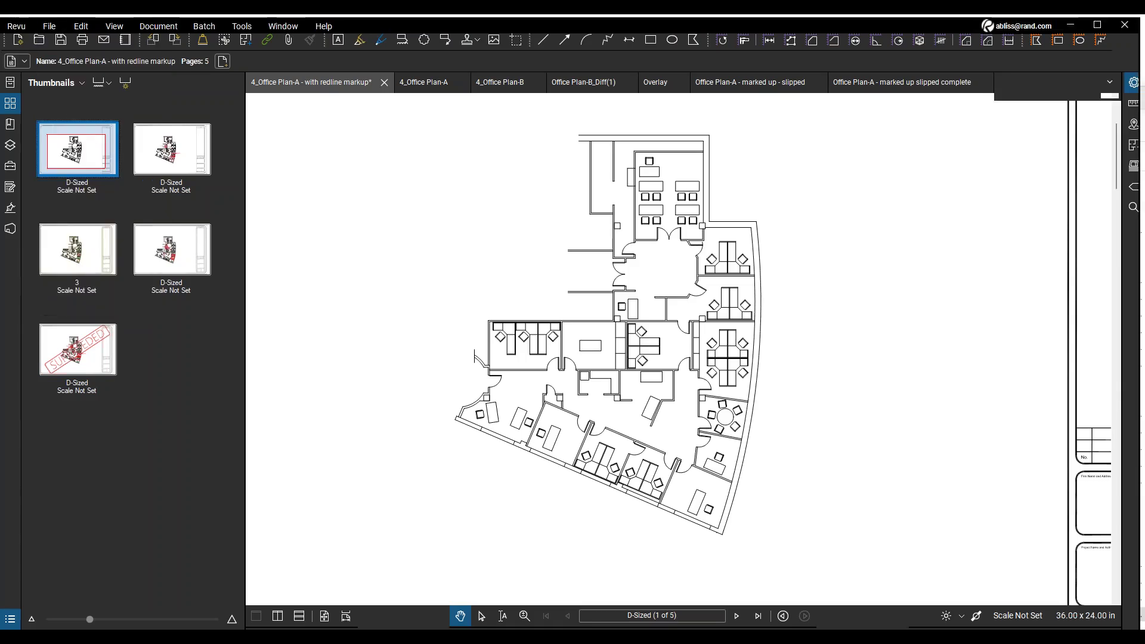
pyautogui.moveTo(385, 20); pyautogui.dragTo(0, 70)
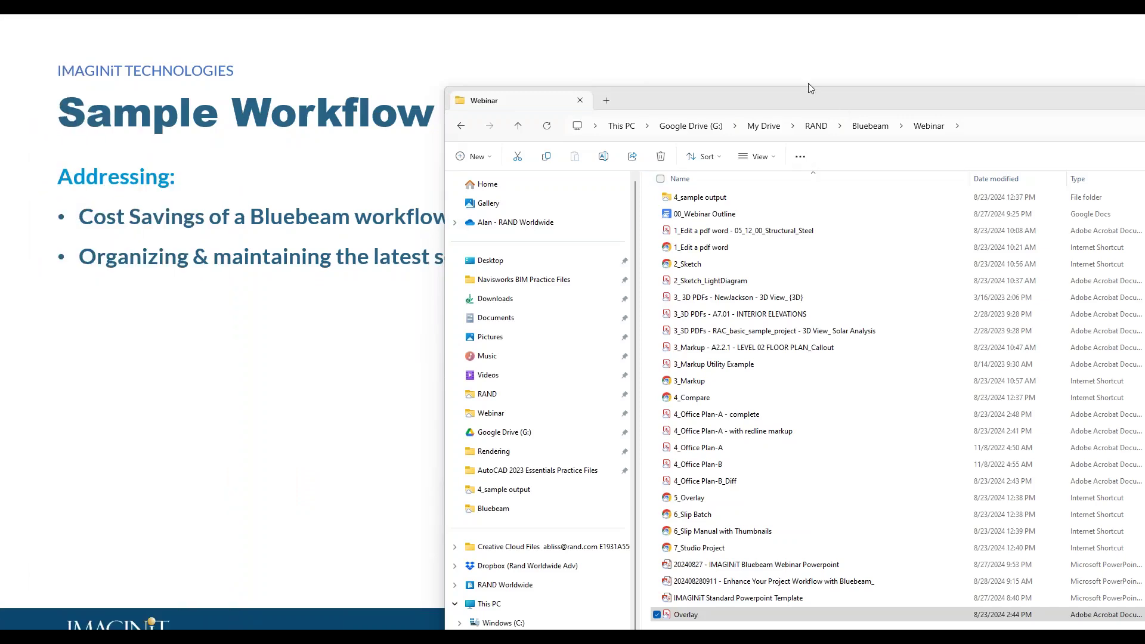
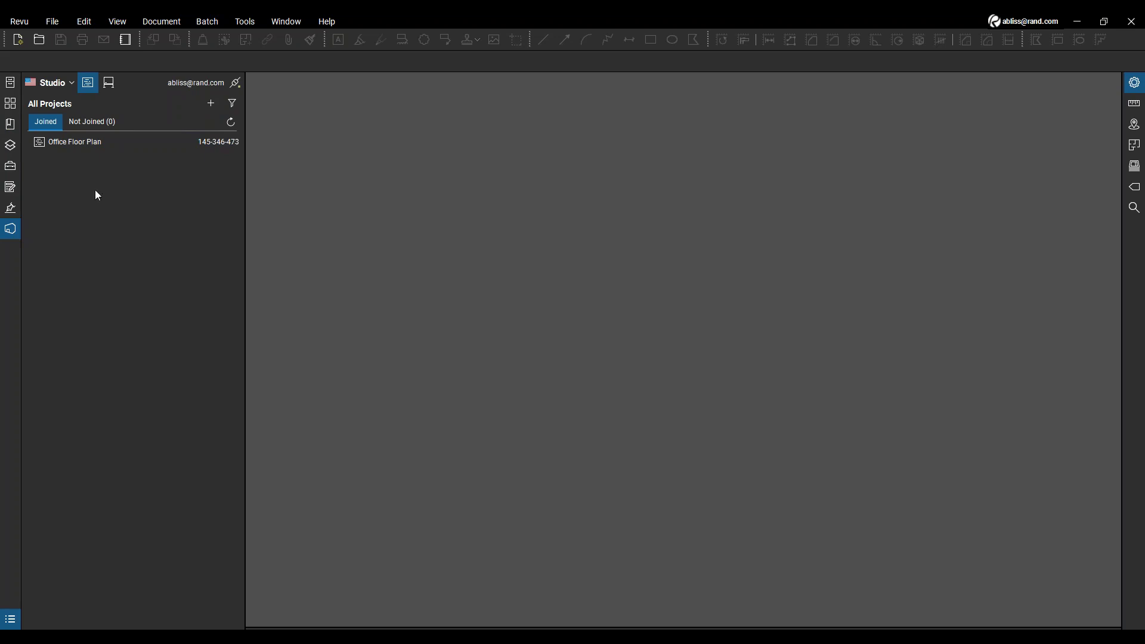
# Create a new Studio project named Webinar Day Office Floor Plan.
pyautogui.click(204, 112)
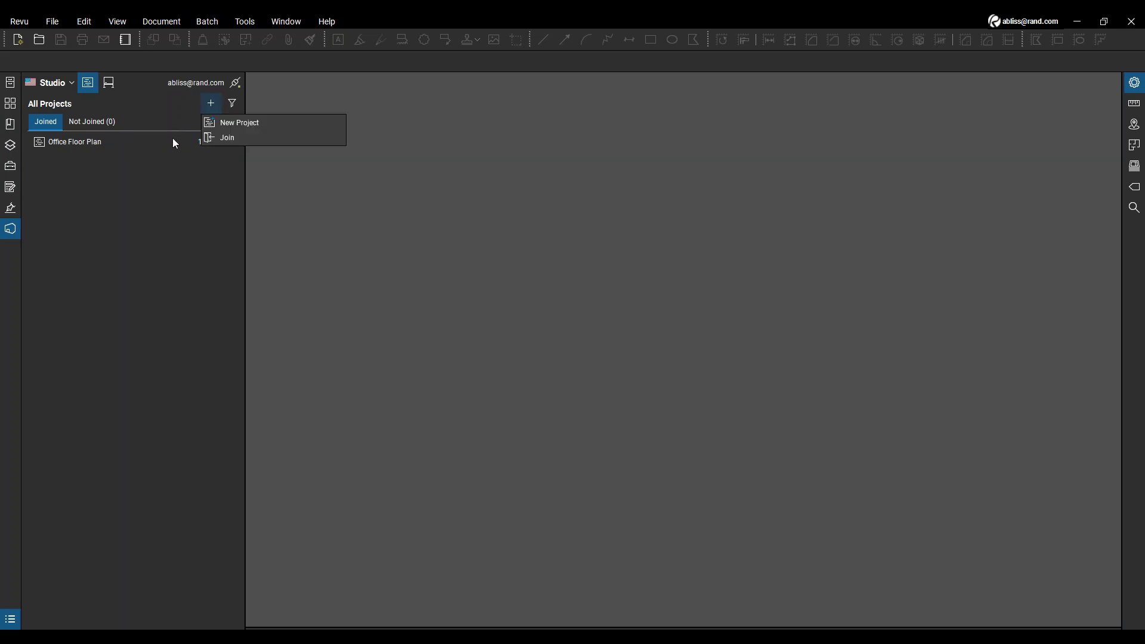
pyautogui.click(238, 124)
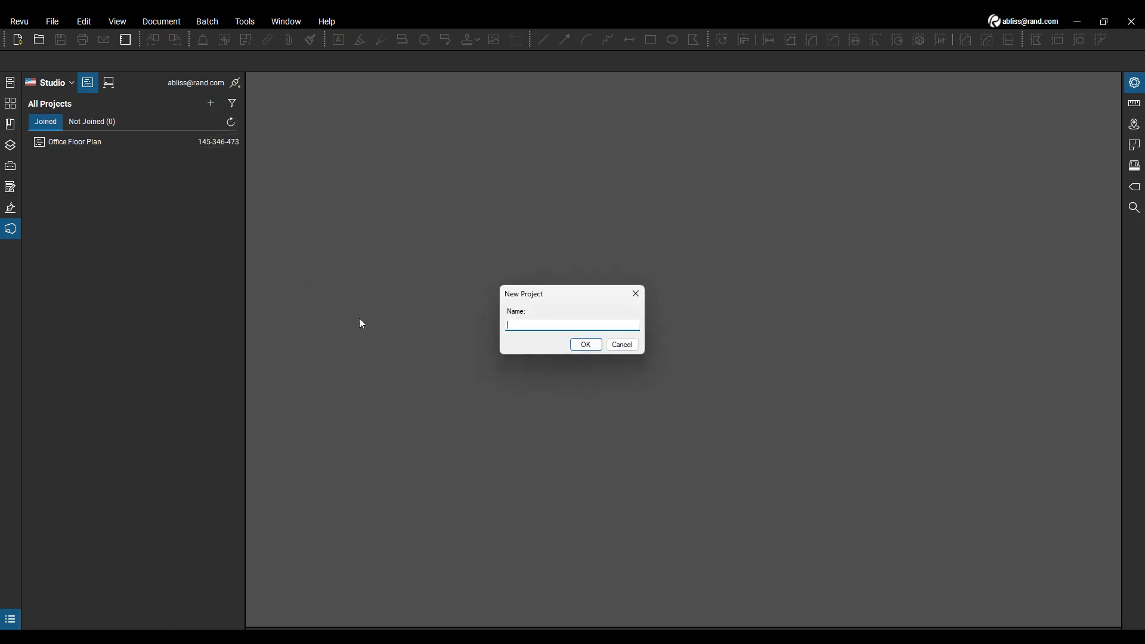
pyautogui.write('Webinar Day Office Floor Plan')
pyautogui.press('Return')
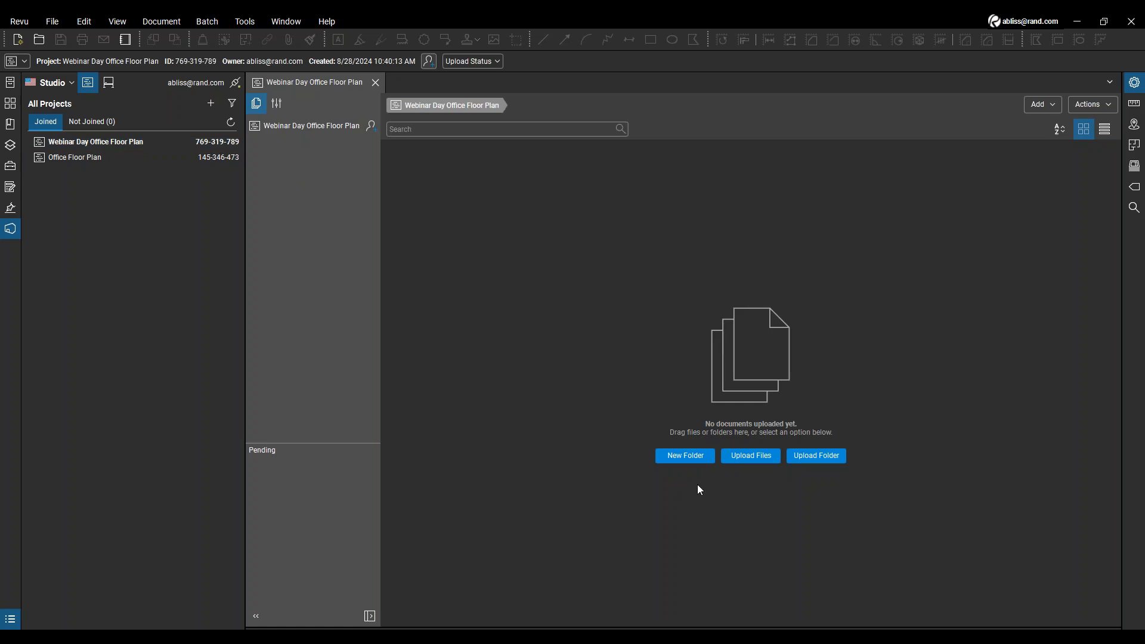
# Upload 4_Office Plan-A - complete from the Webinar folder to the new Studio project.
pyautogui.click(758, 460)
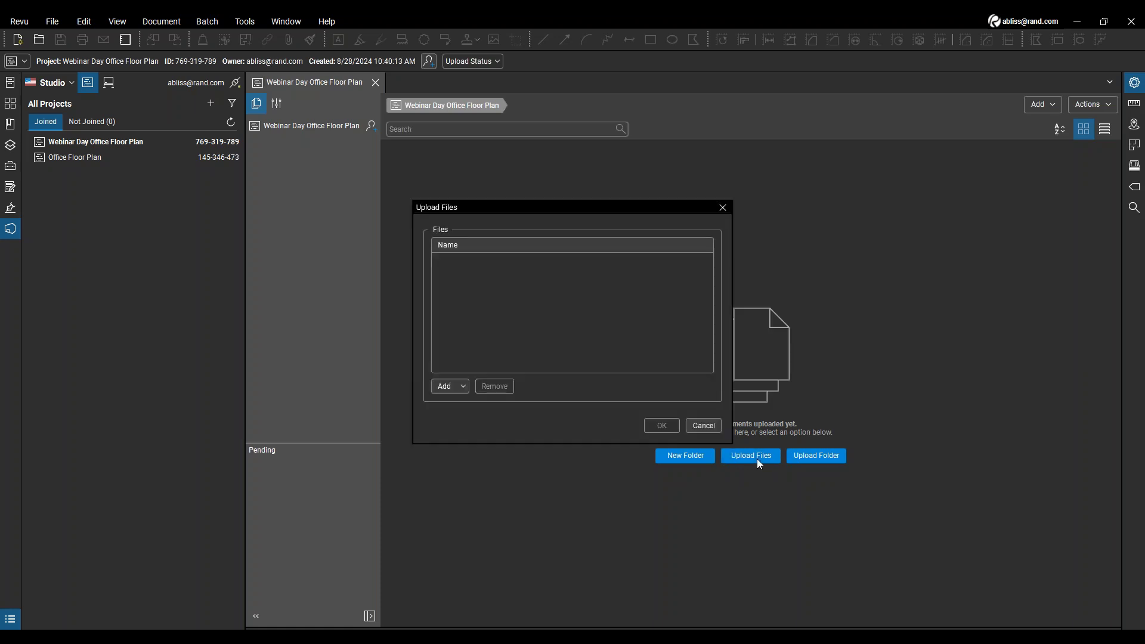
pyautogui.click(444, 387)
pyautogui.click(458, 404)
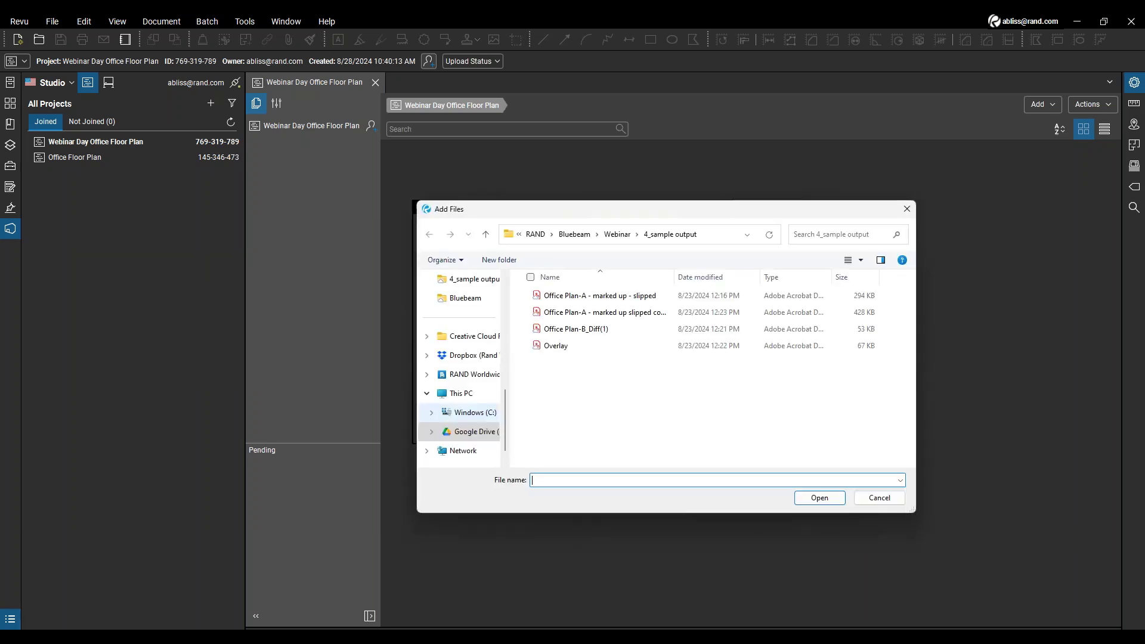
pyautogui.click(617, 234)
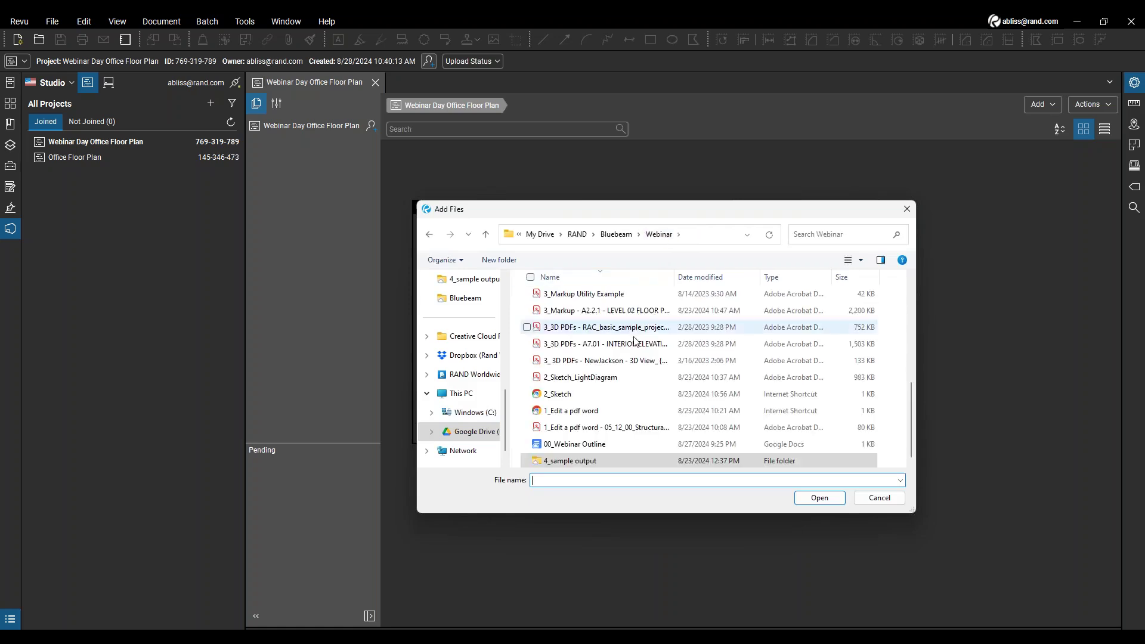
pyautogui.scroll(5, 631, 406)
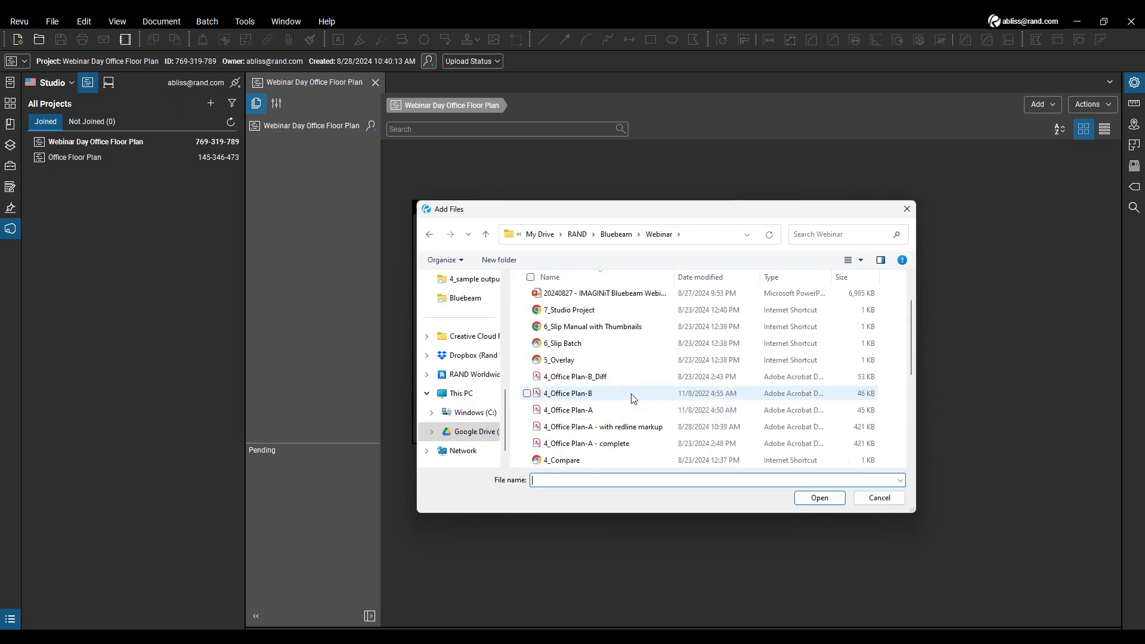
pyautogui.click(620, 443)
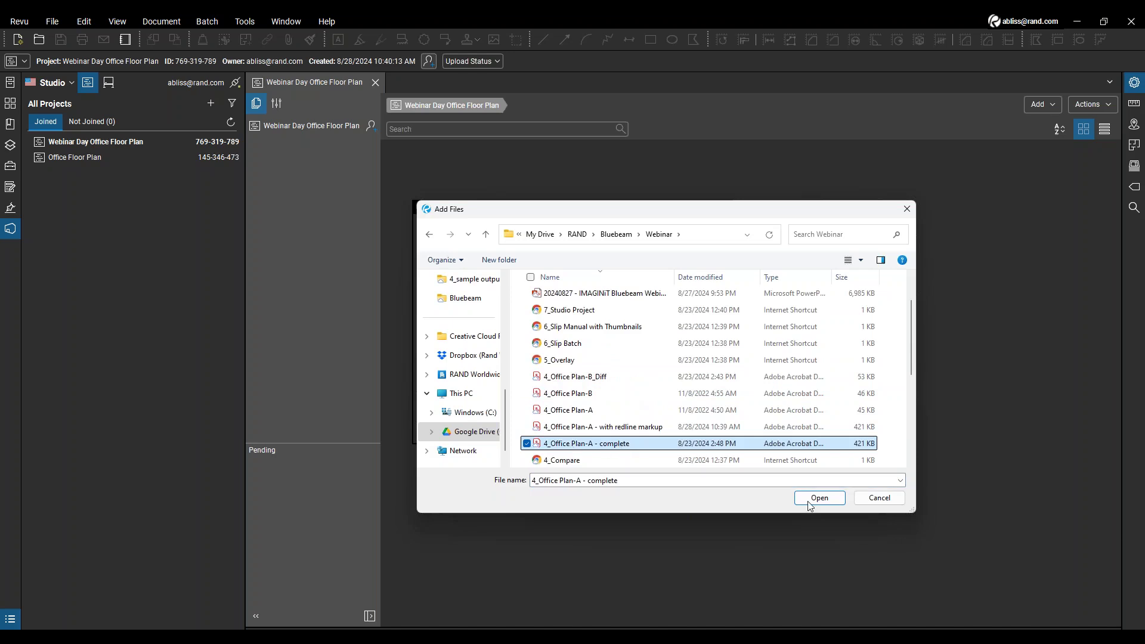
pyautogui.click(833, 503)
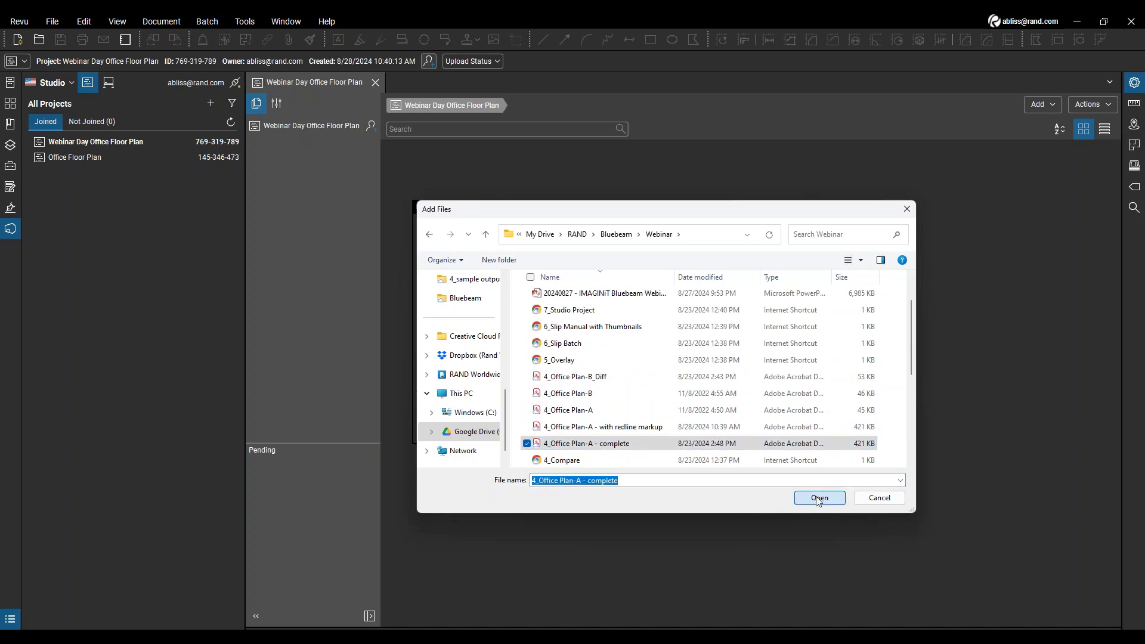
pyautogui.click(822, 499)
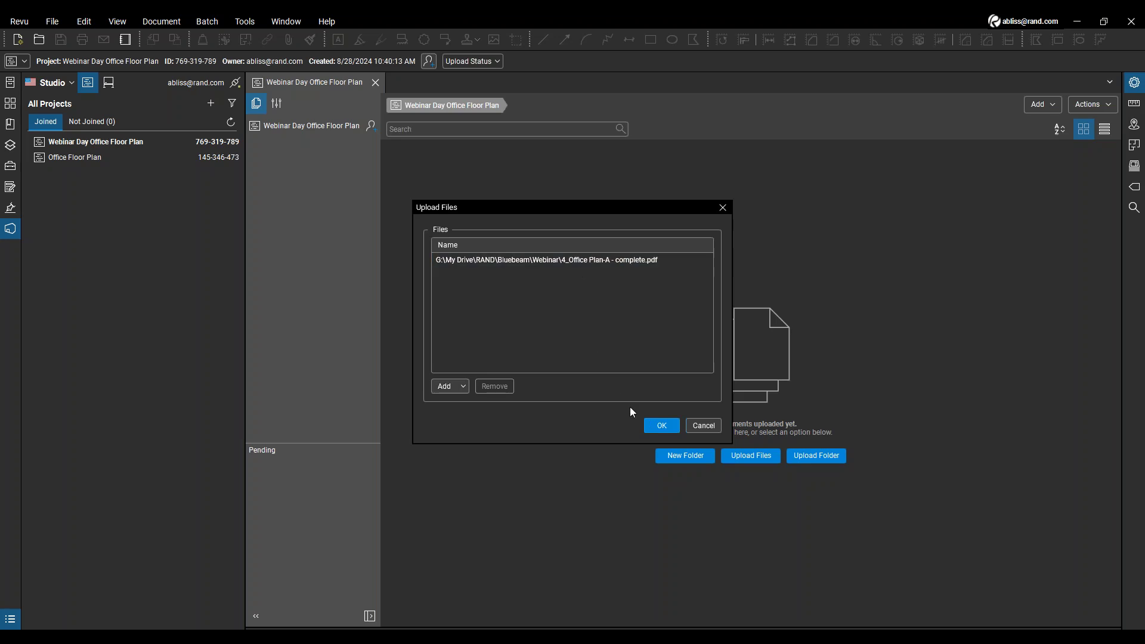
pyautogui.click(651, 428)
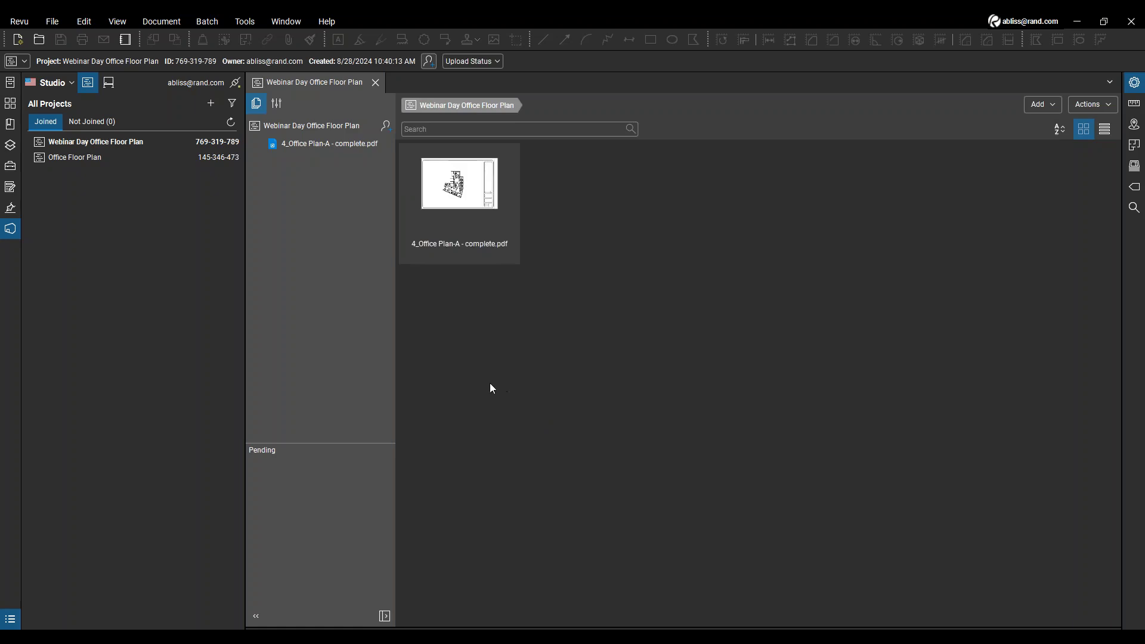
# Open 4_Office Plan-A - complete.pdf from the project in Split View and show its page thumbnails.
pyautogui.doubleClick(434, 231)
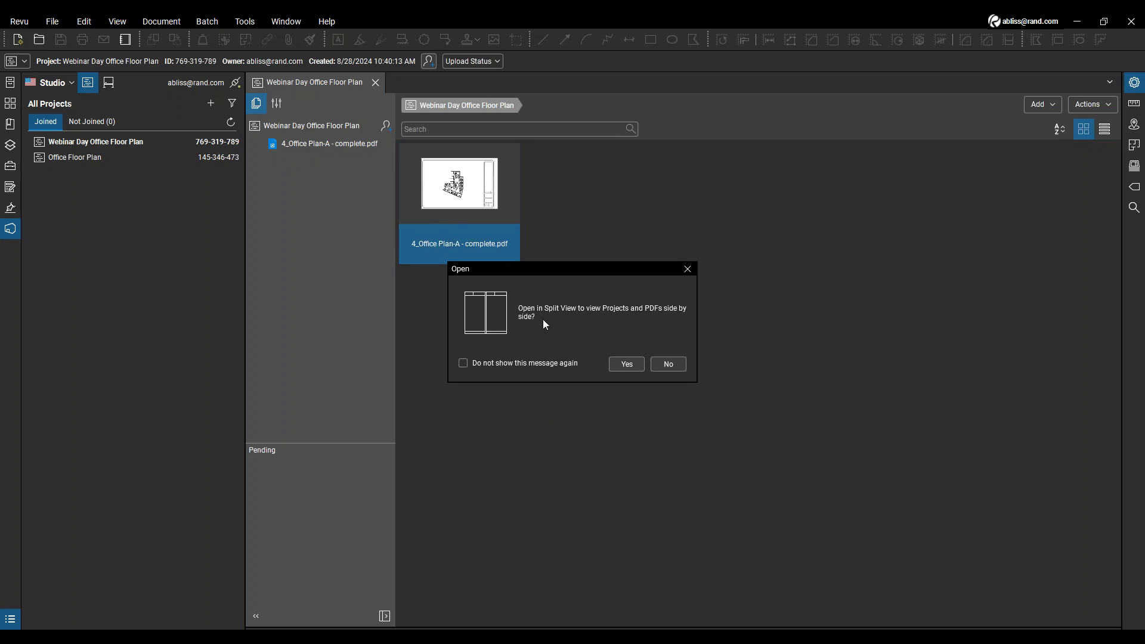
pyautogui.click(627, 365)
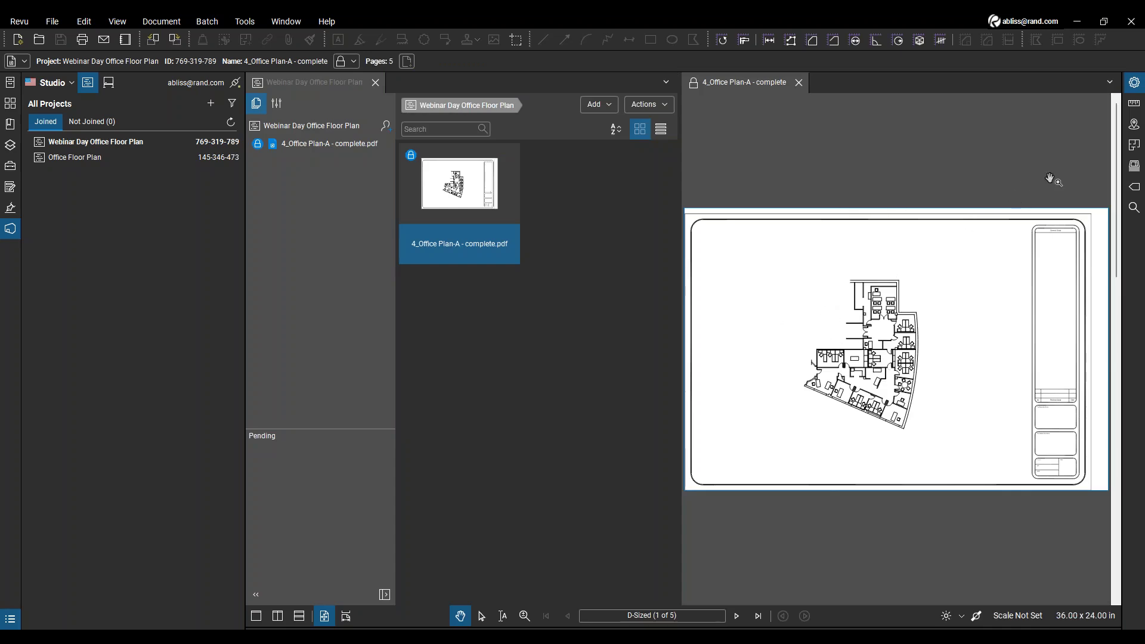
pyautogui.click(10, 103)
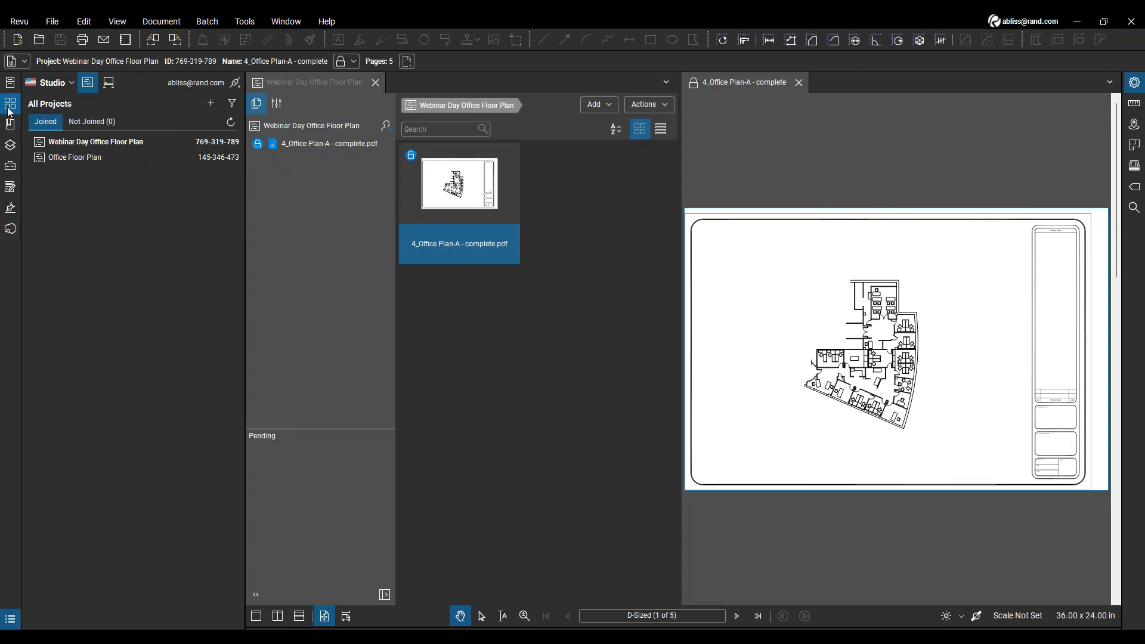
# Look through the uploaded document's overlay, diff, marked-up and superseded pages, and return to its first page.
pyautogui.click(154, 156)
pyautogui.click(70, 249)
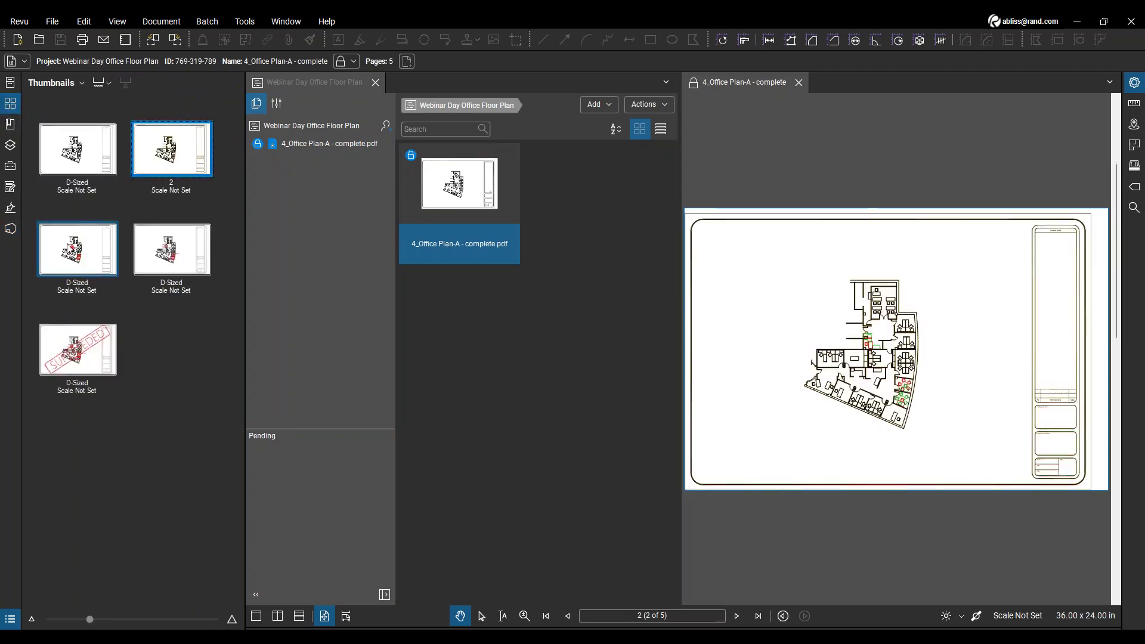
pyautogui.click(151, 265)
pyautogui.click(77, 349)
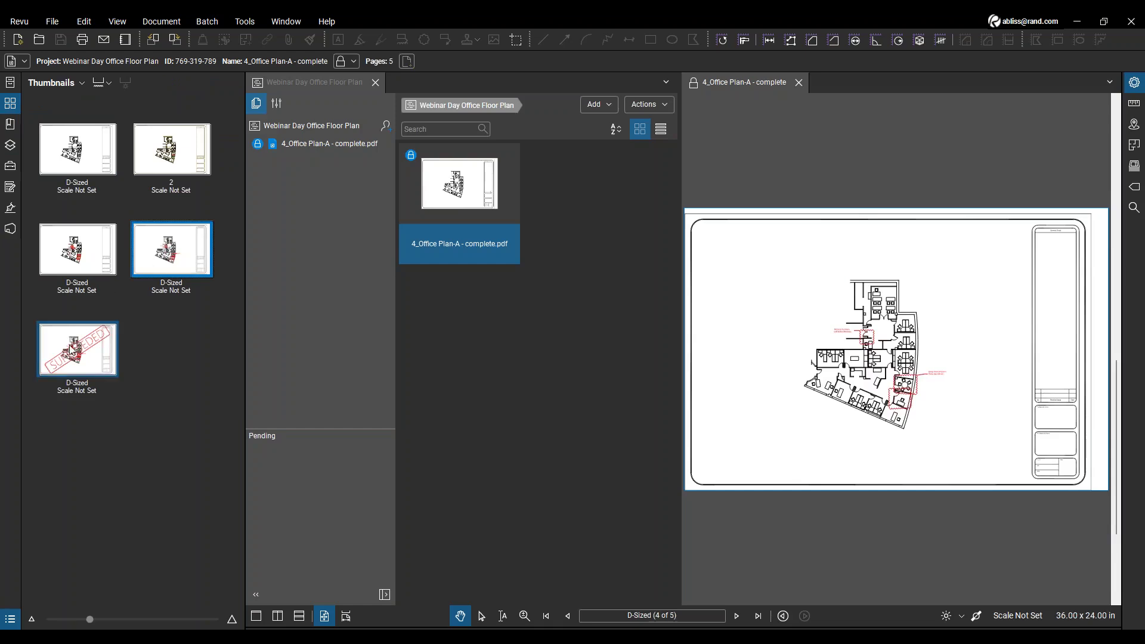
pyautogui.keyDown('ctrl'); pyautogui.click(81, 267); pyautogui.keyUp('ctrl')
pyautogui.click(170, 260)
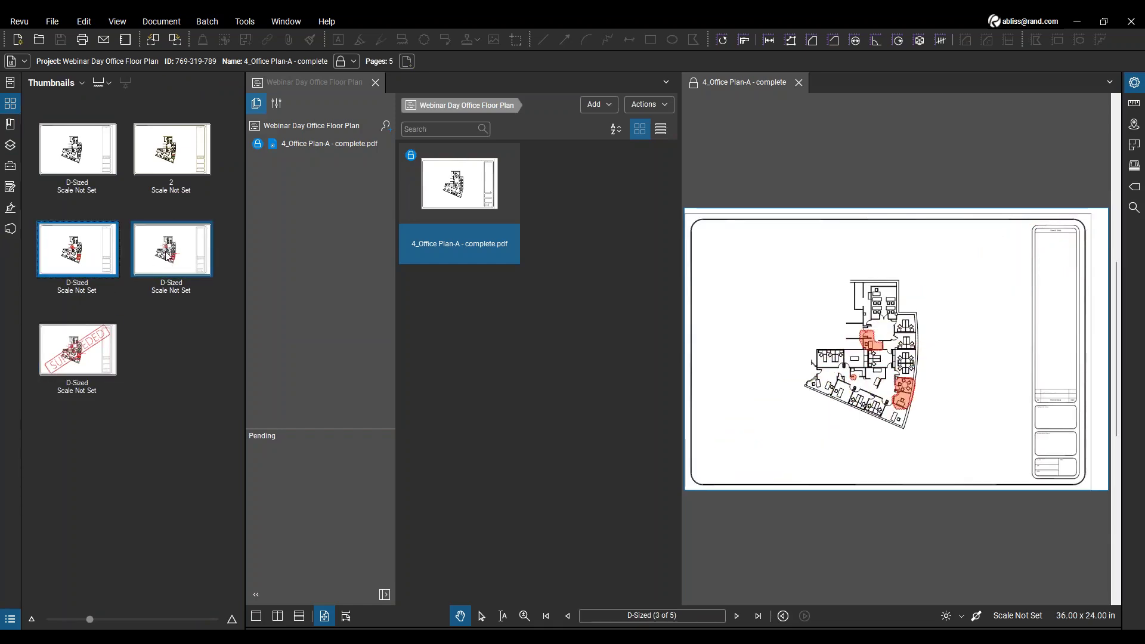
pyautogui.click(188, 153)
pyautogui.keyDown('ctrl'); pyautogui.click(99, 163); pyautogui.keyUp('ctrl')
pyautogui.click(85, 155)
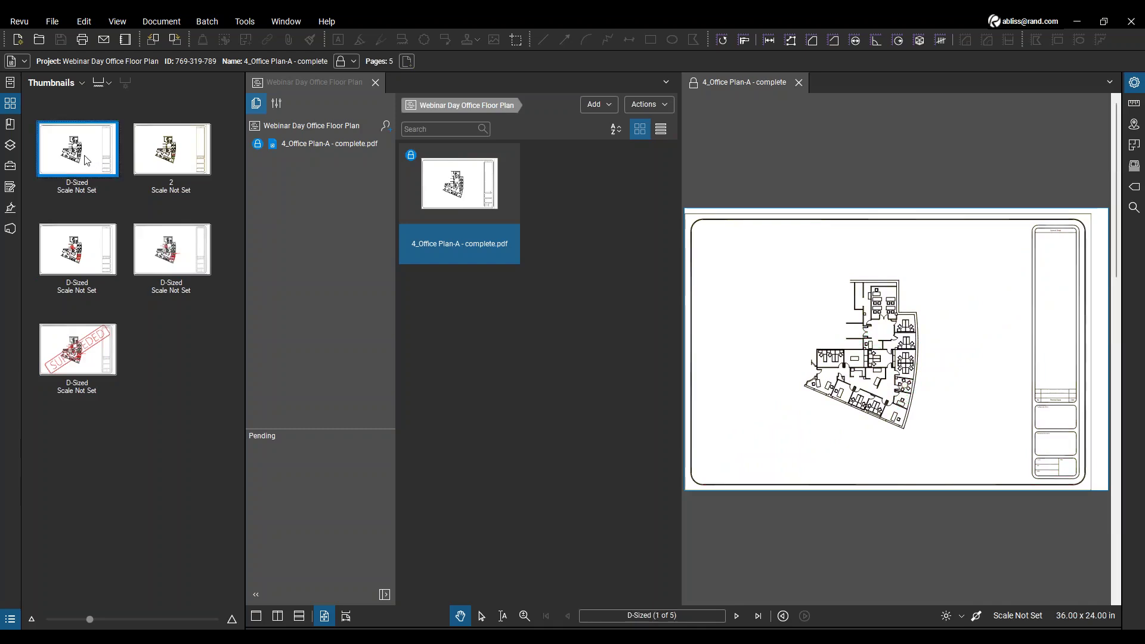
# Review pages 2 to 5 of 4_Office Plan-A - complete and check the document out of the Studio project.
pyautogui.click(143, 156)
pyautogui.click(70, 245)
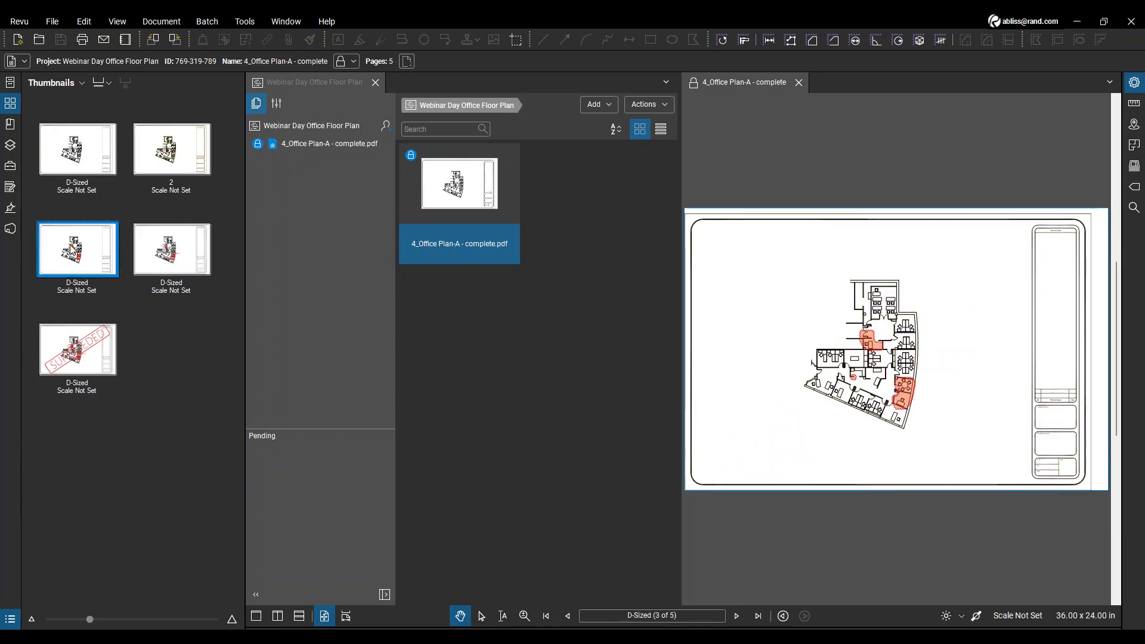
pyautogui.click(179, 254)
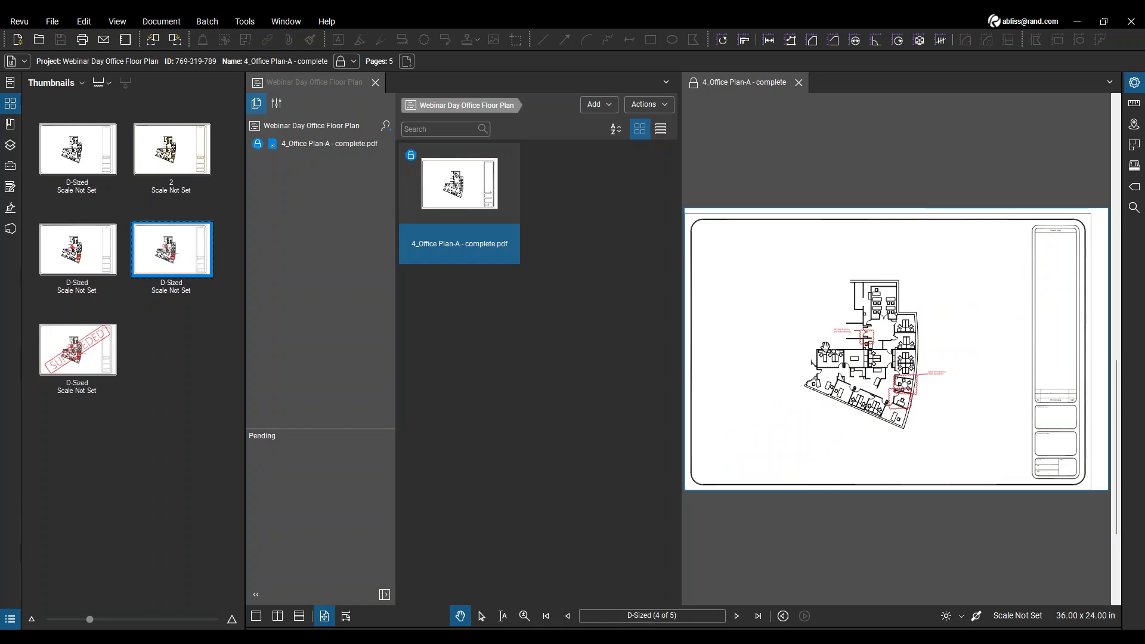
pyautogui.click(96, 350)
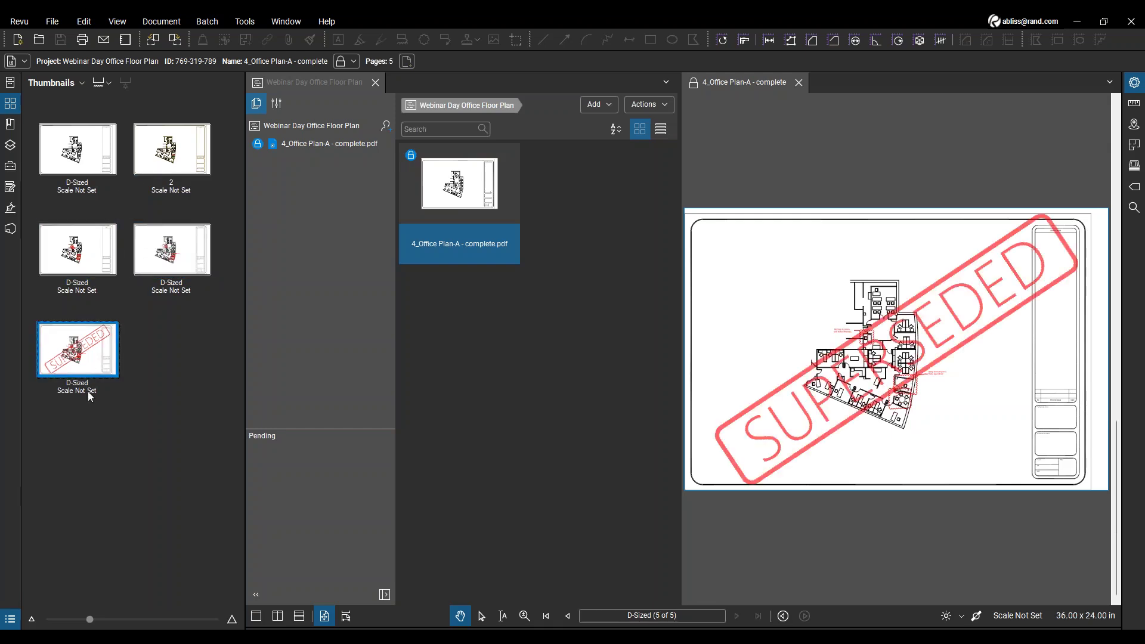
pyautogui.click(694, 84)
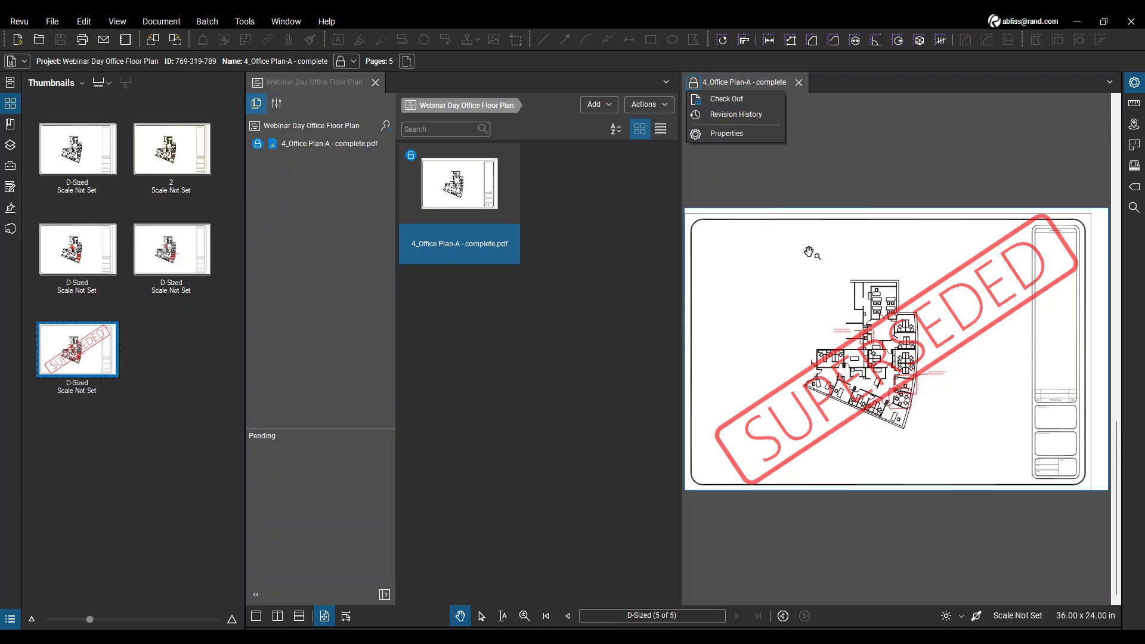
pyautogui.click(725, 103)
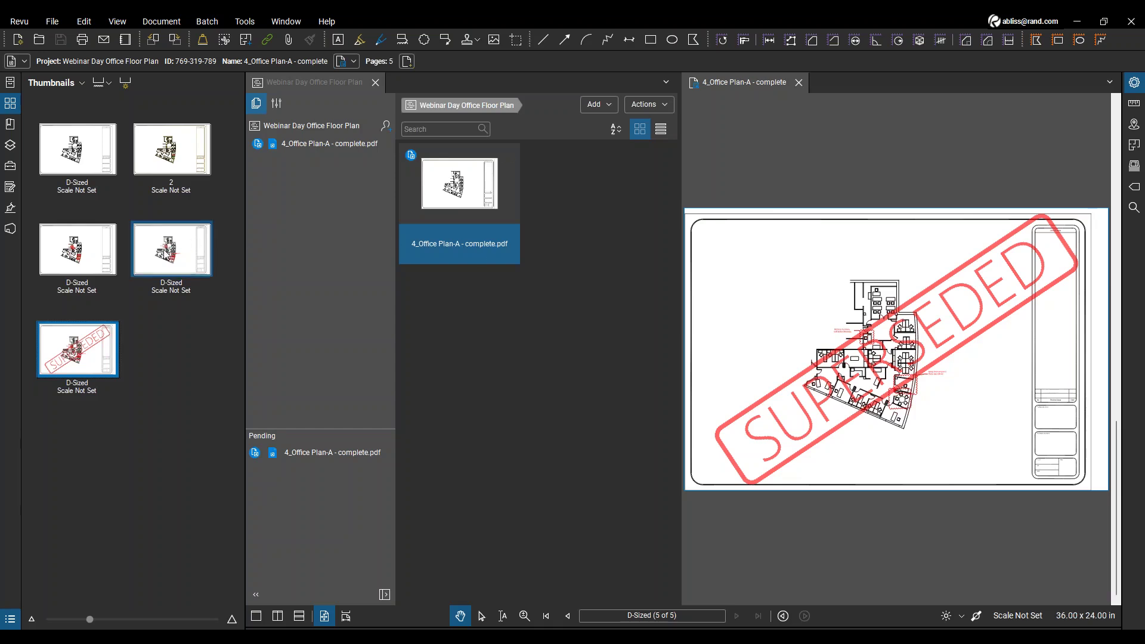
# Compare the overlay page with the page marking changes in red, and delete the latter, page 3, from the document.
pyautogui.click(78, 249)
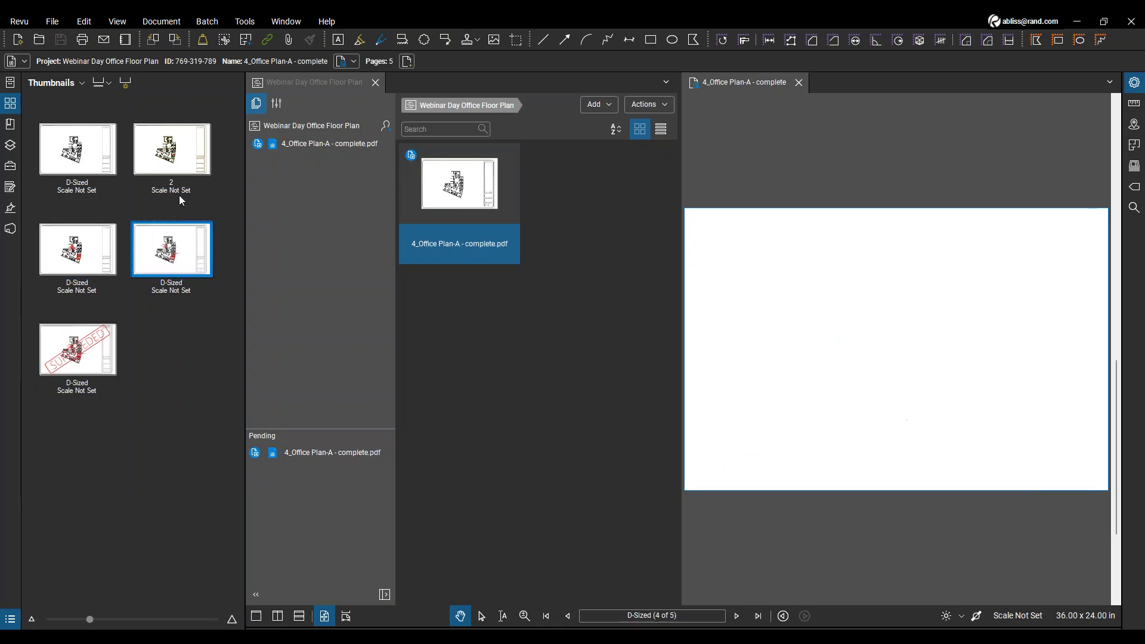
pyautogui.click(185, 166)
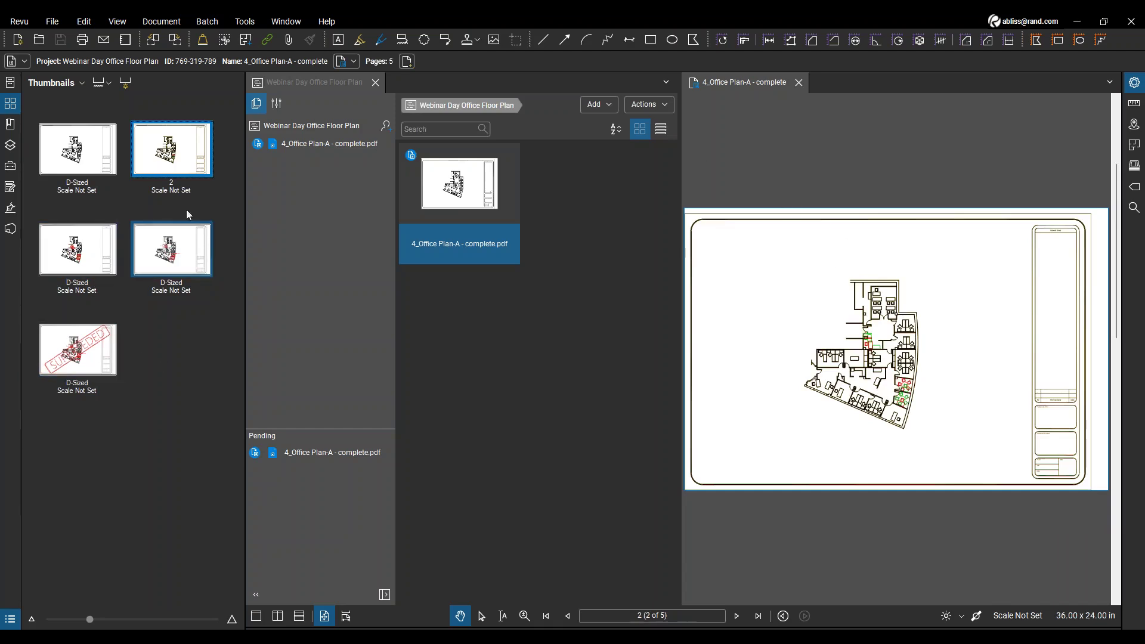
pyautogui.click(71, 256)
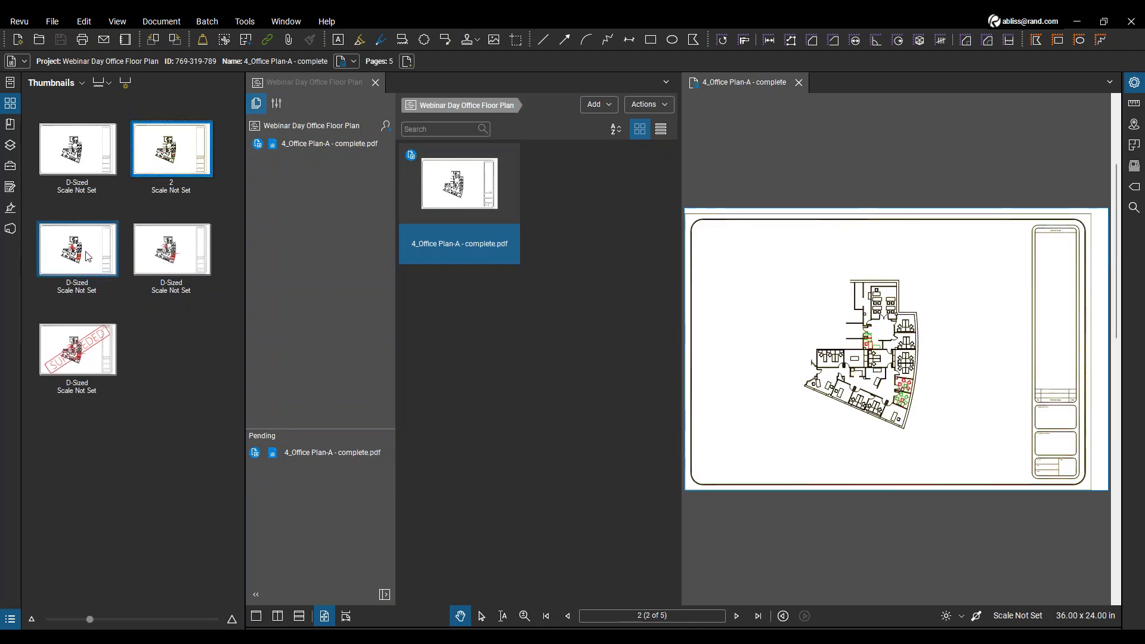
pyautogui.click(173, 169)
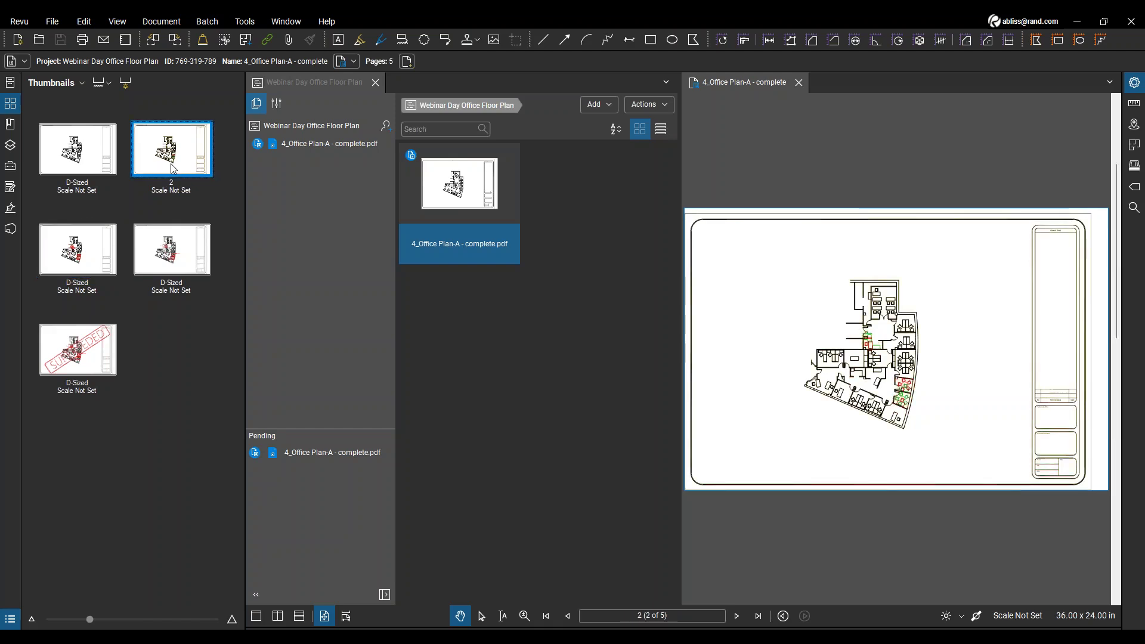
pyautogui.click(95, 263)
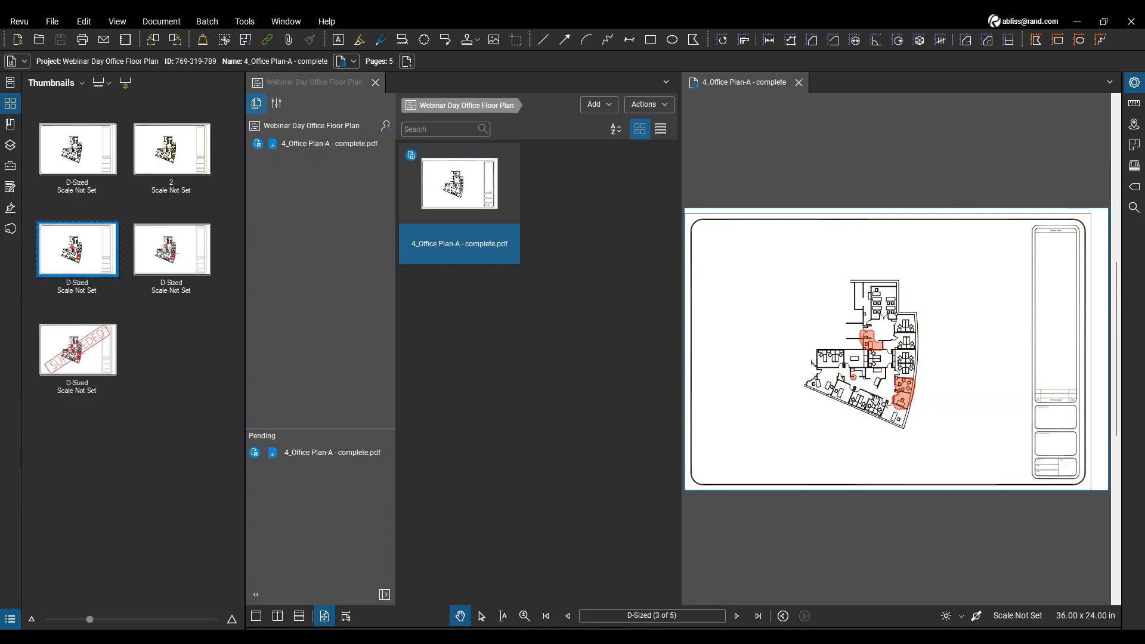
pyautogui.rightClick(90, 268)
pyautogui.click(141, 452)
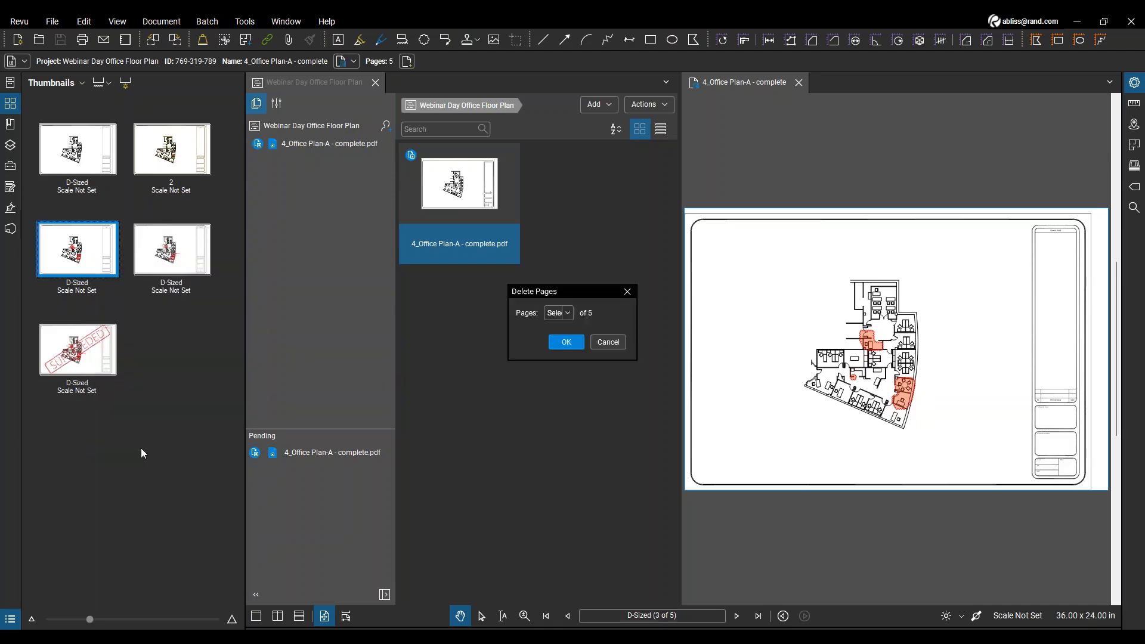
pyautogui.click(570, 342)
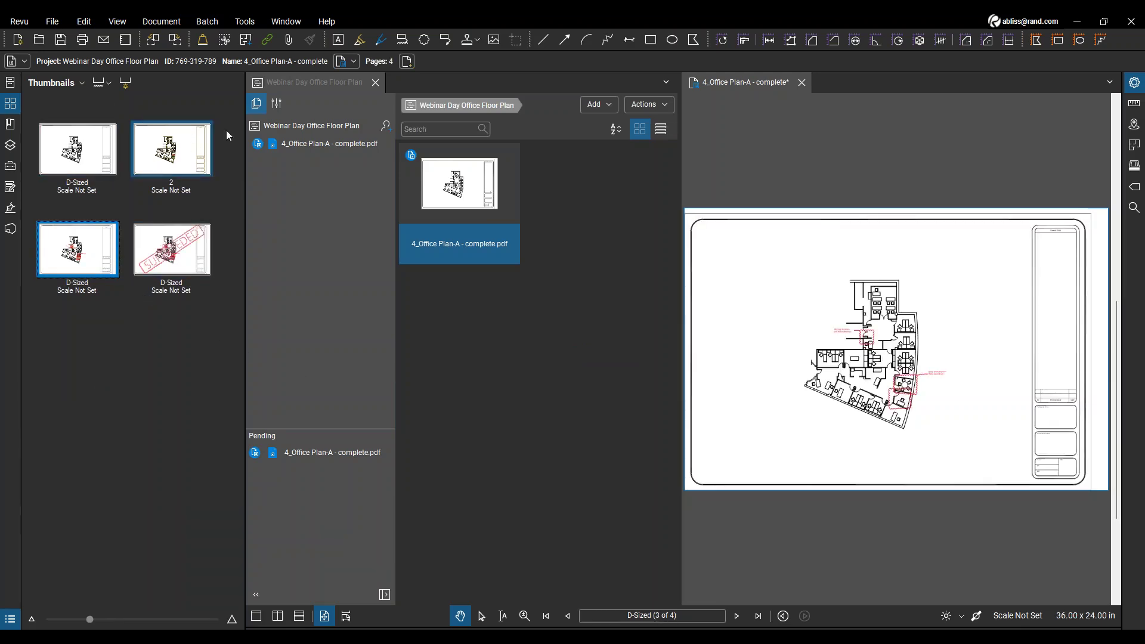
# Save the edited document and update its server copy with the comment "Removed Redudant Change summary sheet".
pyautogui.click(696, 89)
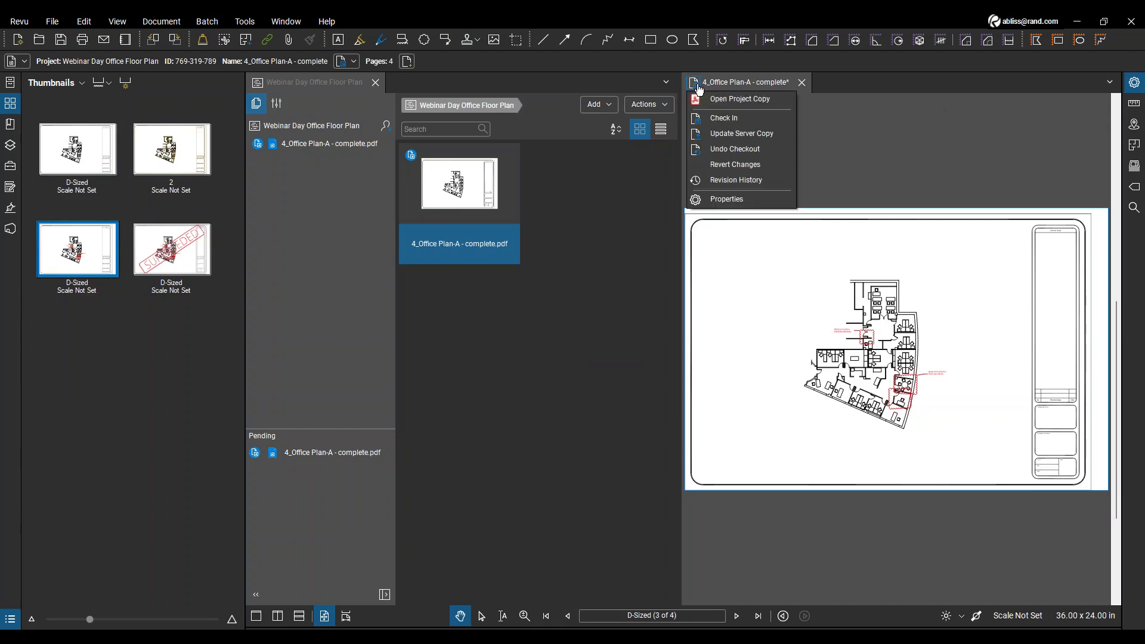
pyautogui.click(727, 134)
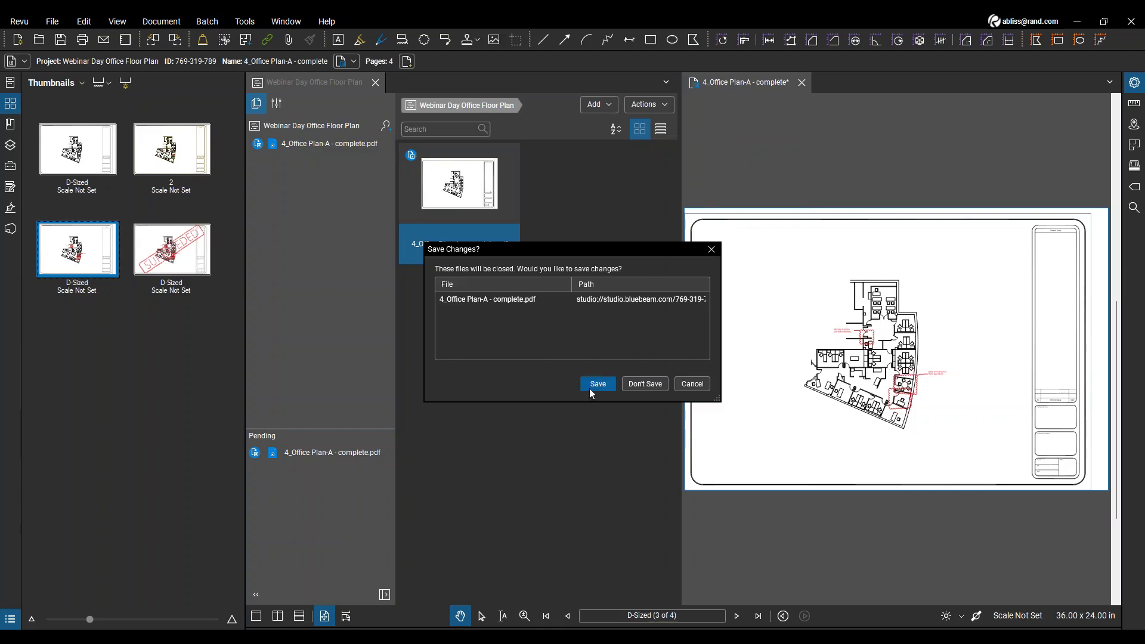
pyautogui.click(589, 388)
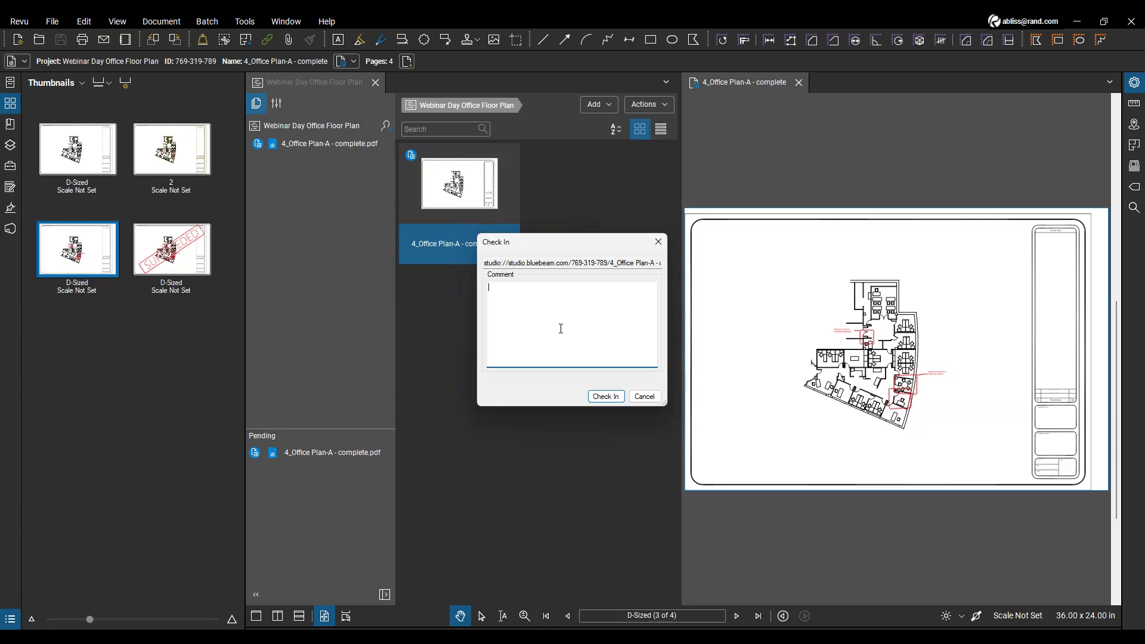
pyautogui.write('REmov')
pyautogui.press('BackSpace')
pyautogui.press('BackSpace')
pyautogui.press('BackSpace')
pyautogui.press('BackSpace')
pyautogui.write('emoved Redudant Change summary sheet')
pyautogui.press('Return')
pyautogui.click(614, 398)
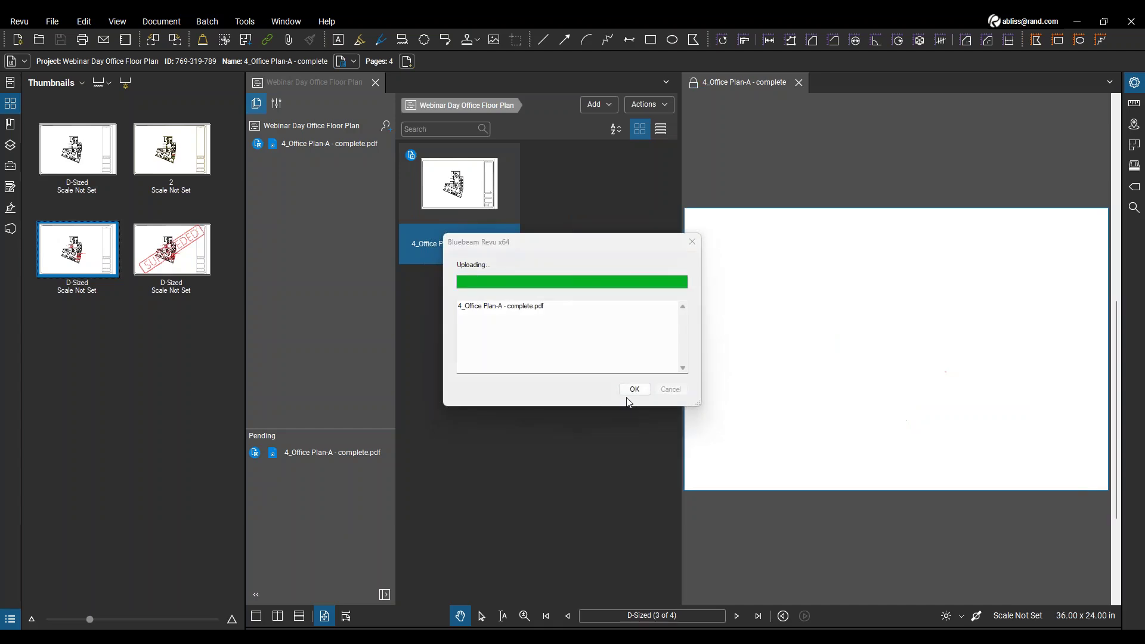
# Check the document back in to the project with the comment "check in no changes".
pyautogui.click(694, 84)
pyautogui.click(695, 84)
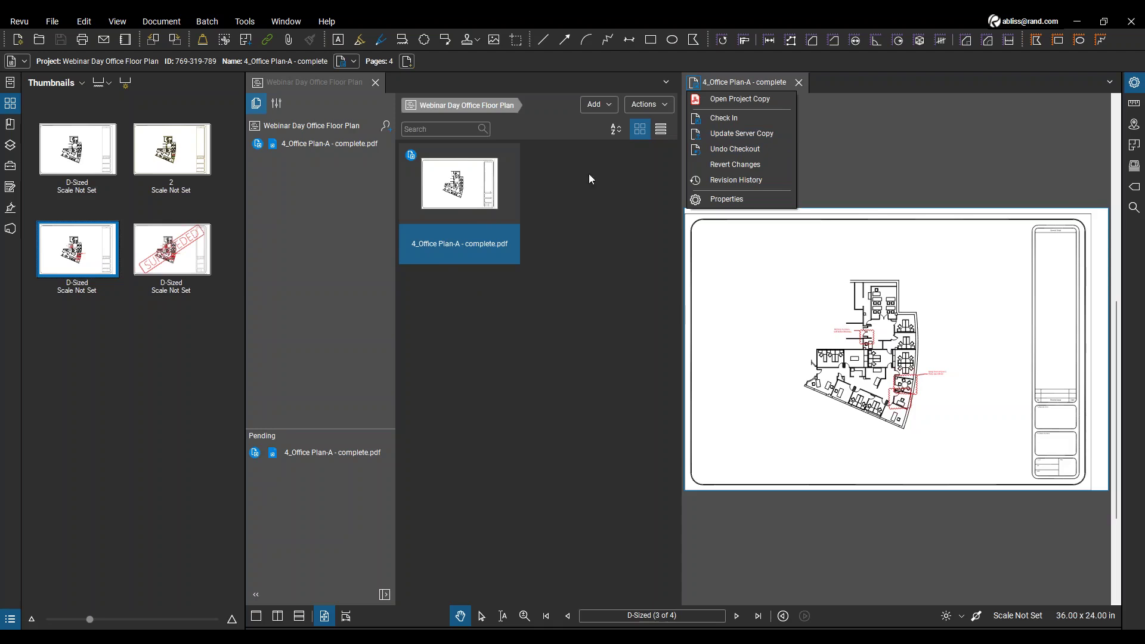
pyautogui.click(739, 118)
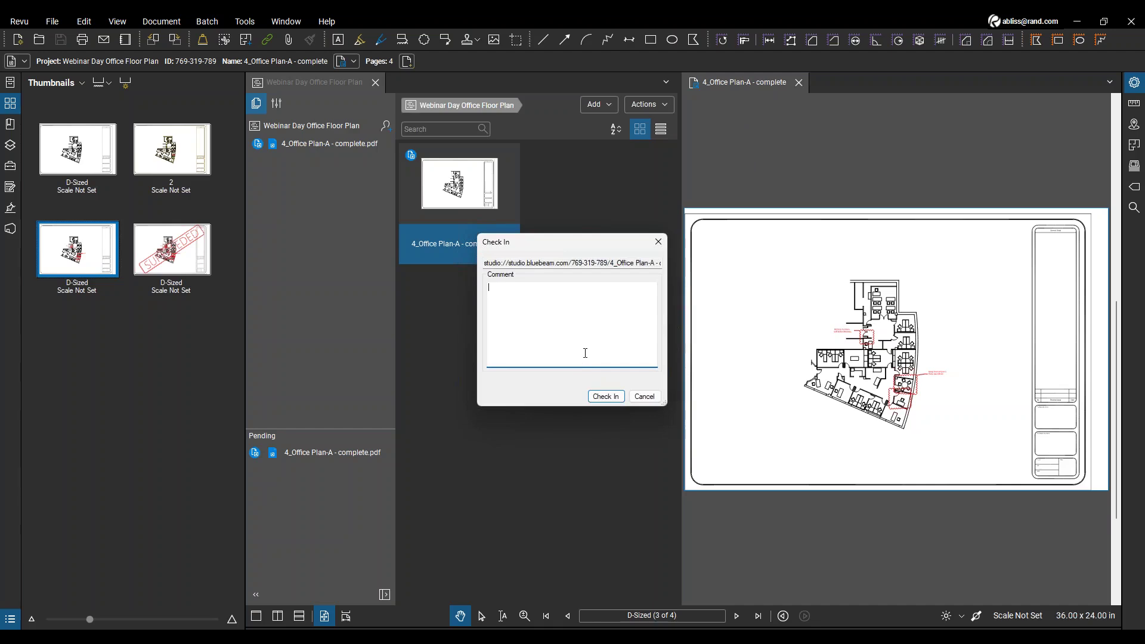
pyautogui.write('check in n')
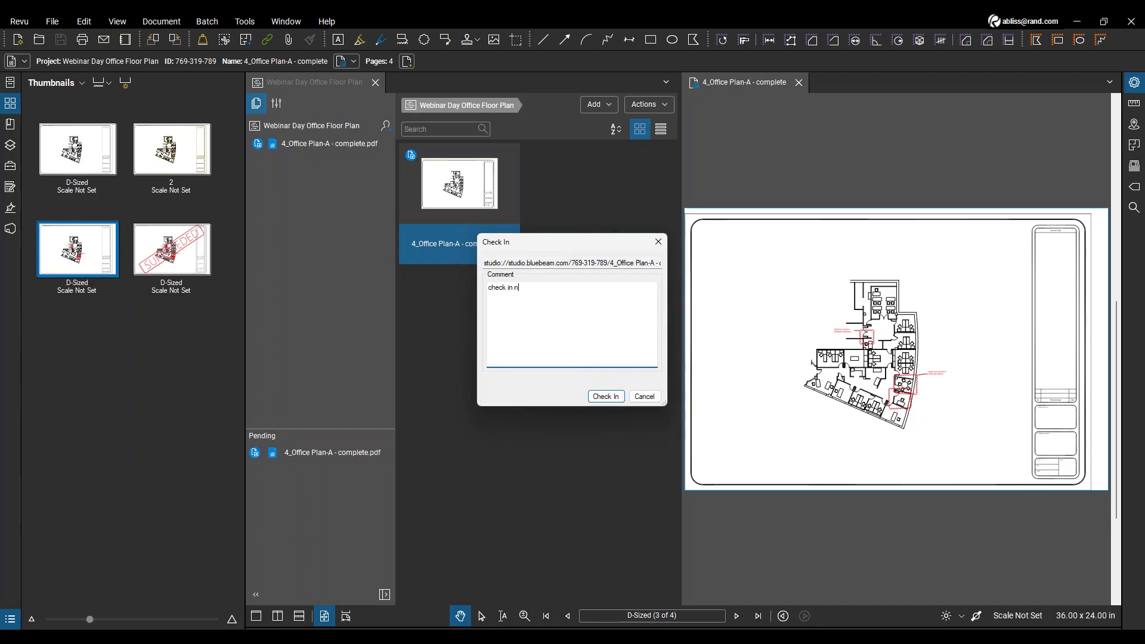
pyautogui.write('o changes')
pyautogui.click(615, 401)
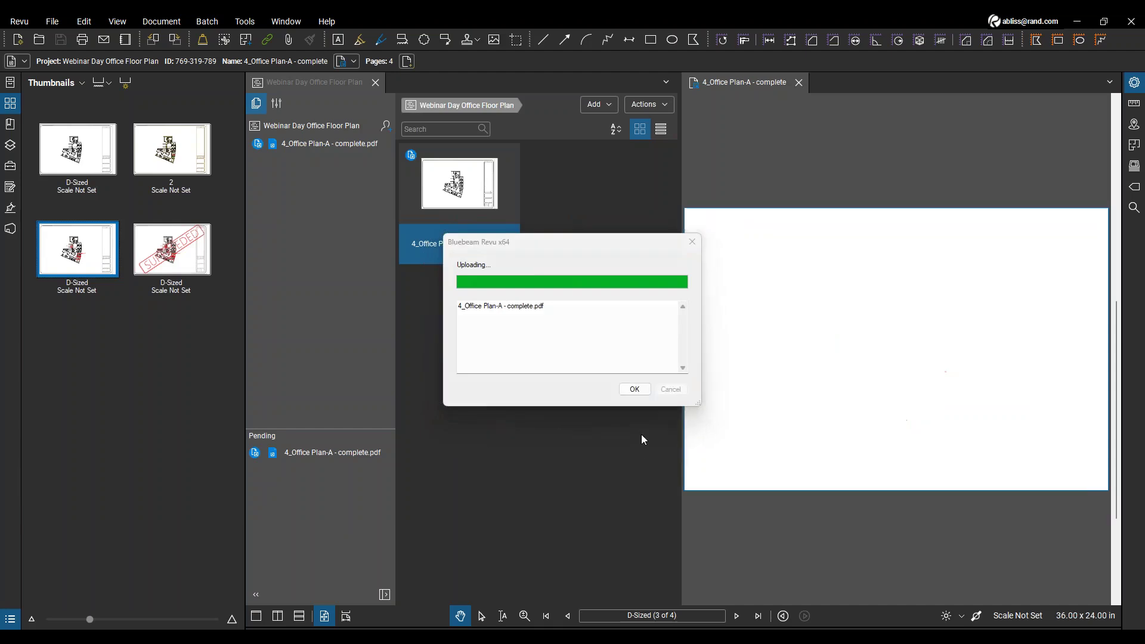
# Examine the checked-in document's revision history, including versions, dates, operations and comments, and close it.
pyautogui.click(695, 92)
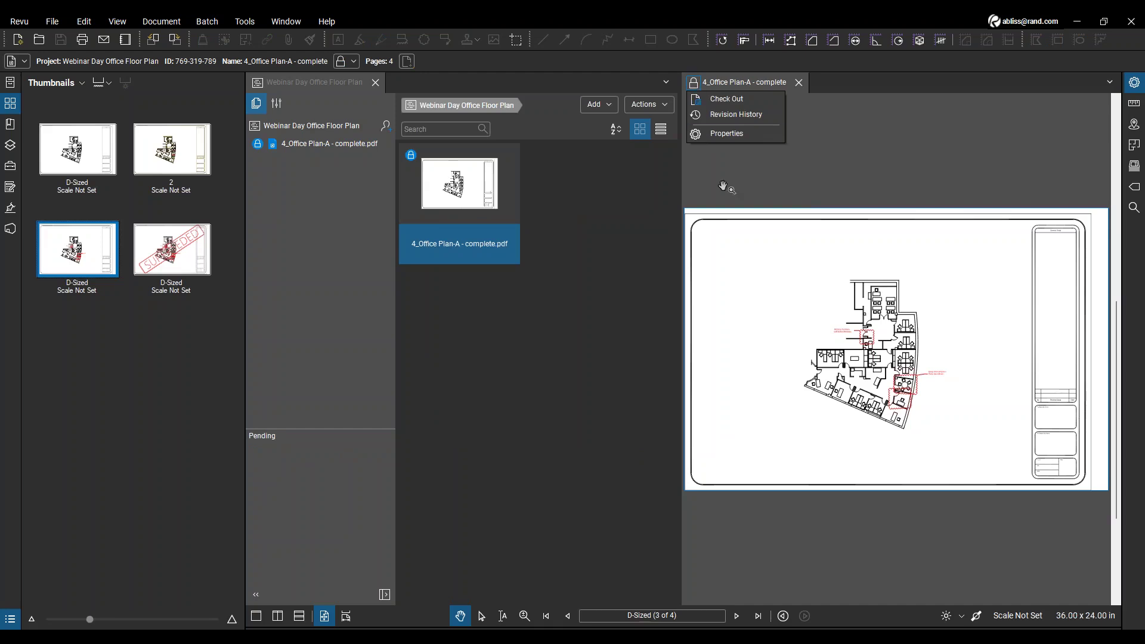
pyautogui.click(818, 152)
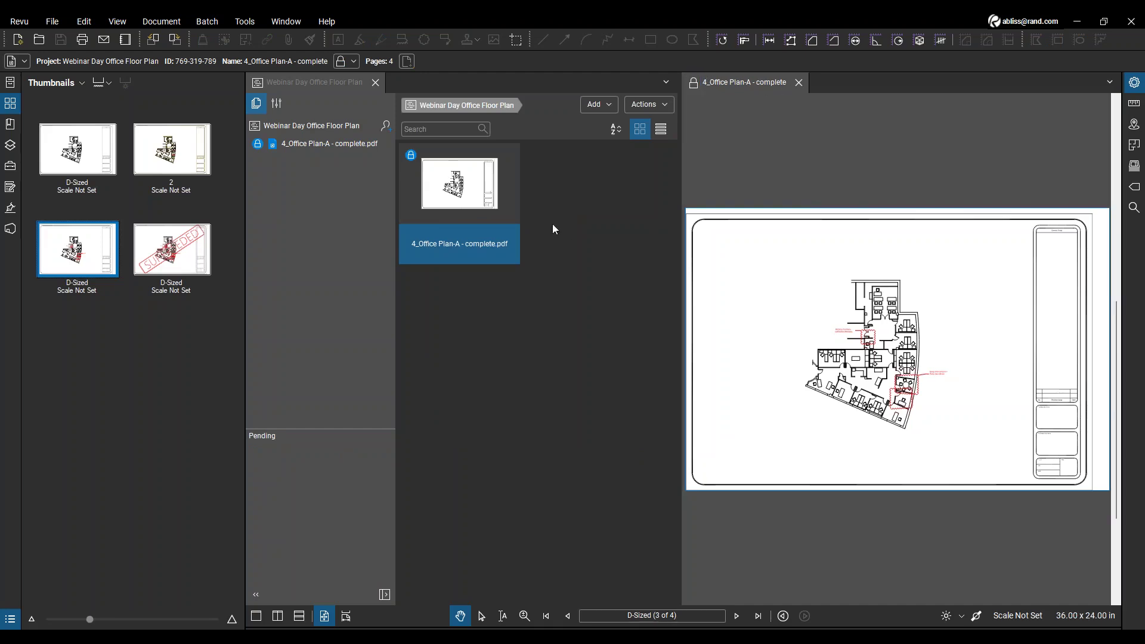
pyautogui.click(429, 196)
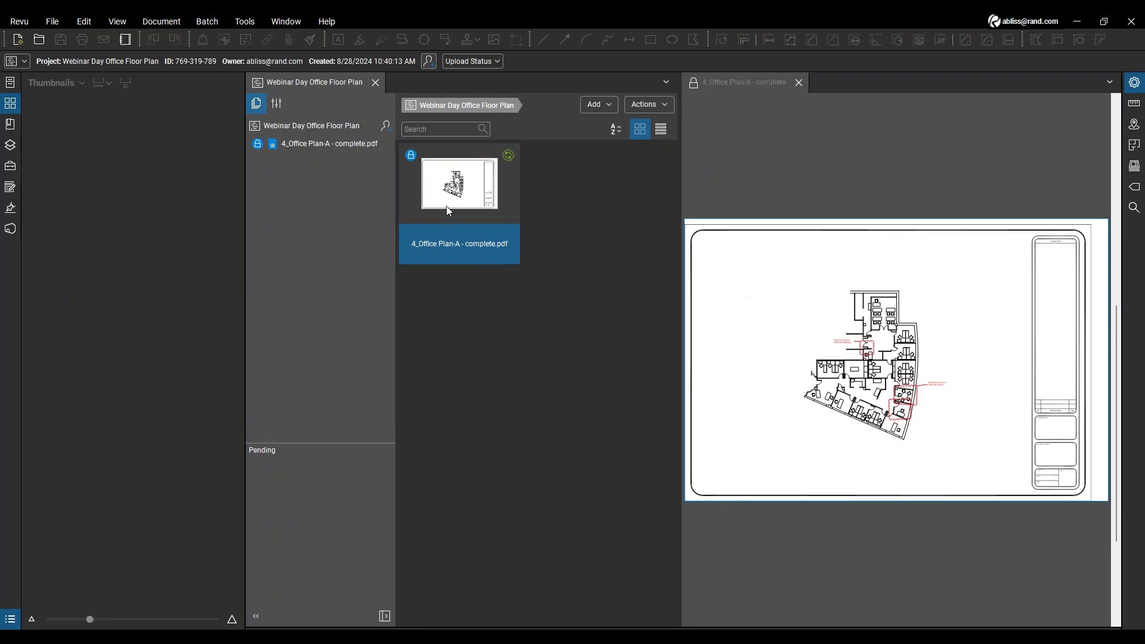
pyautogui.click(10, 110)
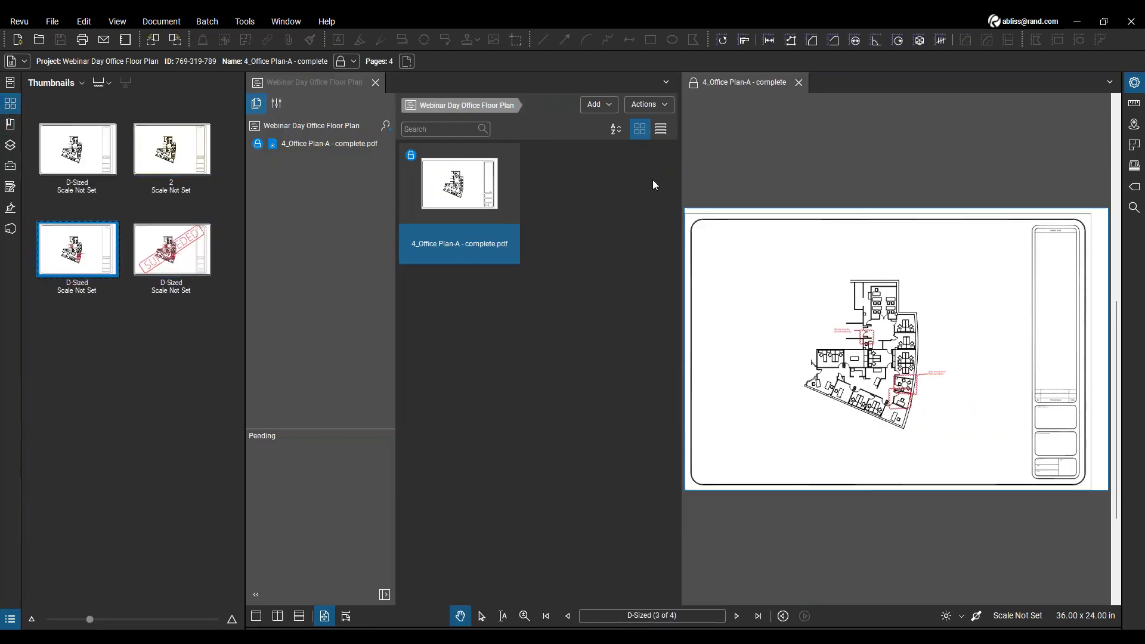
pyautogui.click(694, 83)
pyautogui.click(710, 117)
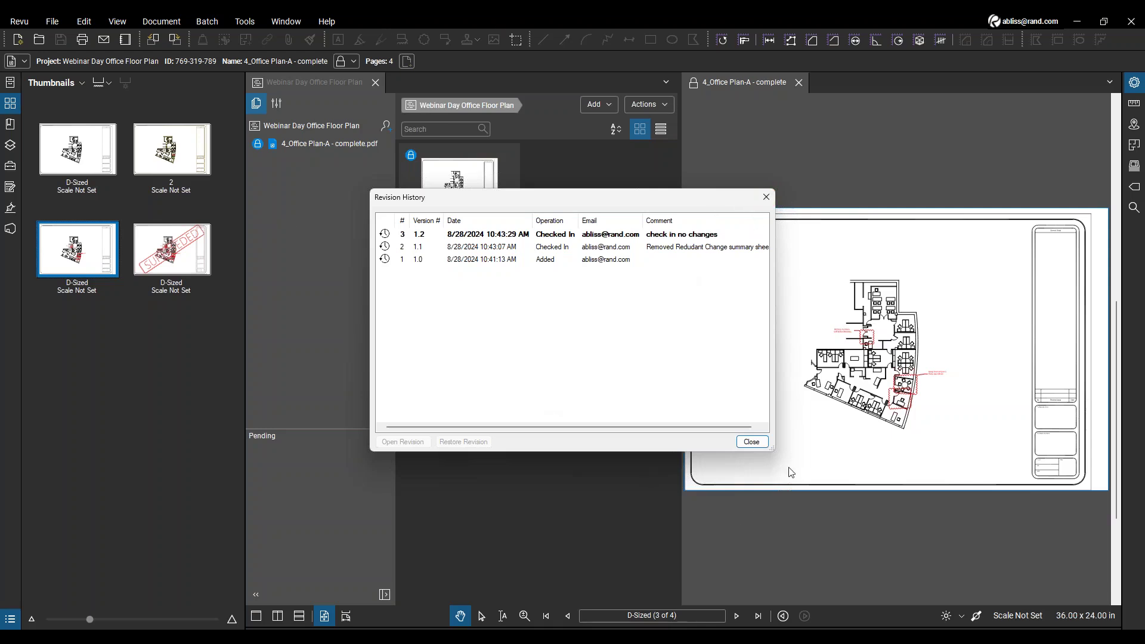
pyautogui.moveTo(710, 202); pyautogui.dragTo(485, 199)
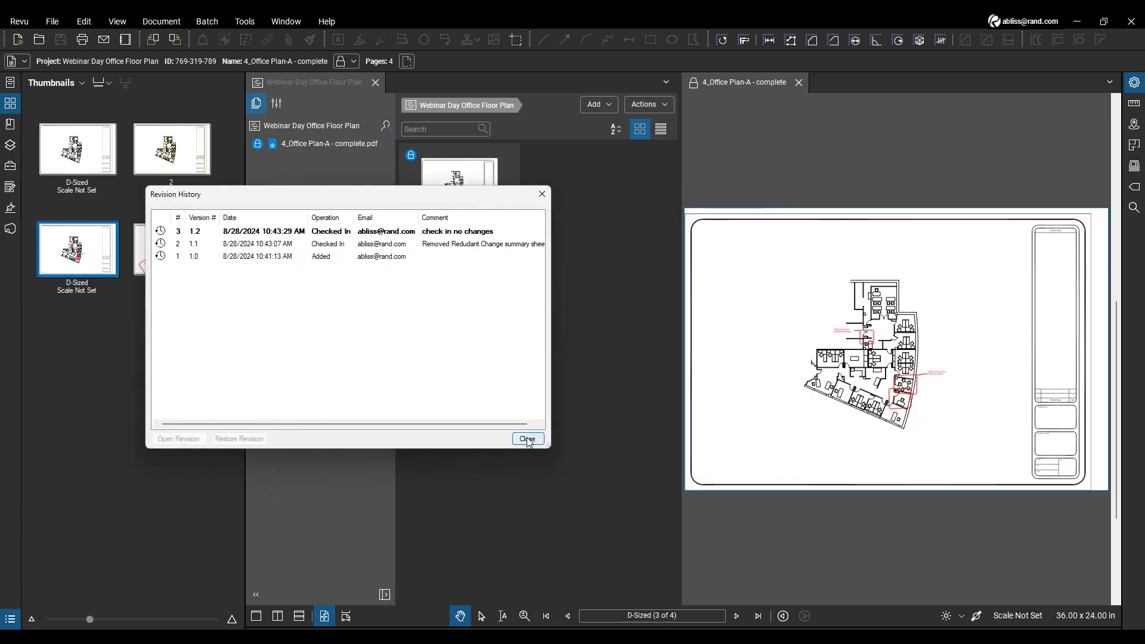
pyautogui.click(543, 196)
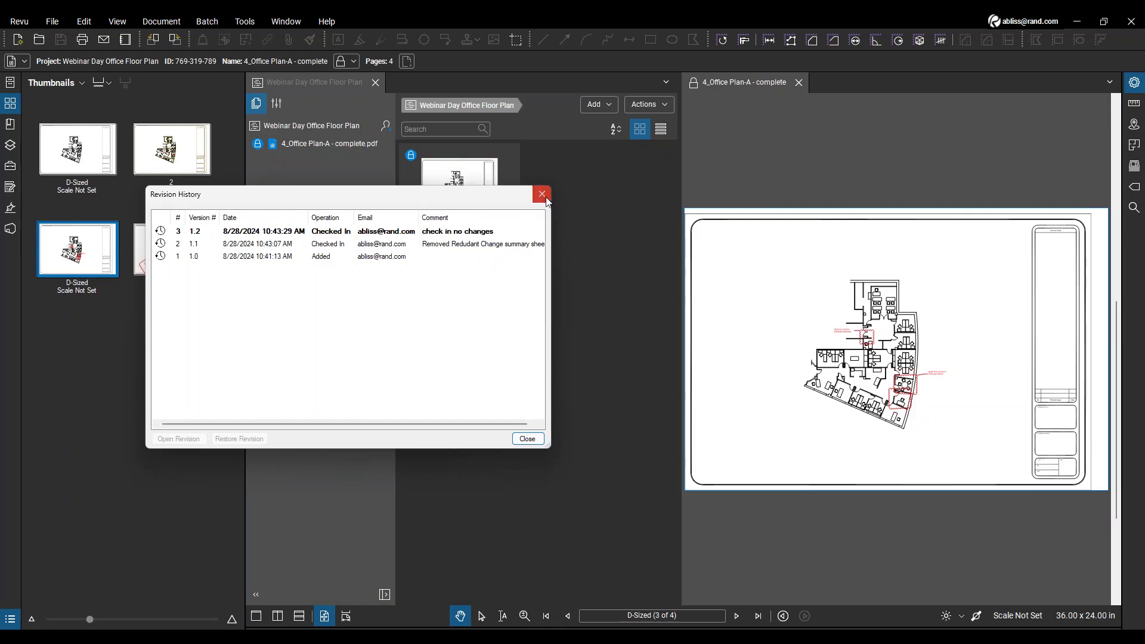